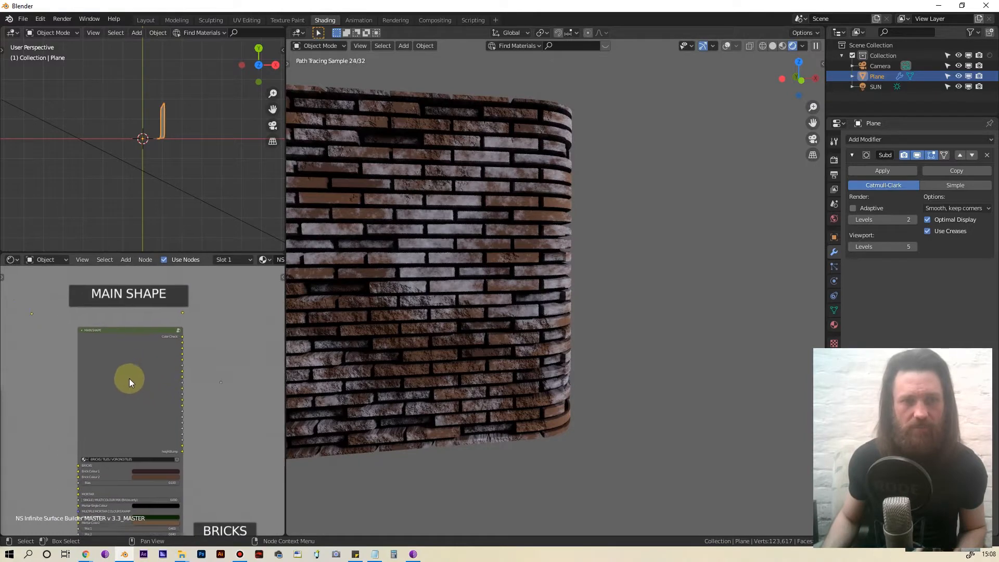
# Step: Reduce COLOUR FX 1 MIX to 0 in the colour effects node of the brick material
pyautogui.scroll(-3, 135, 384)
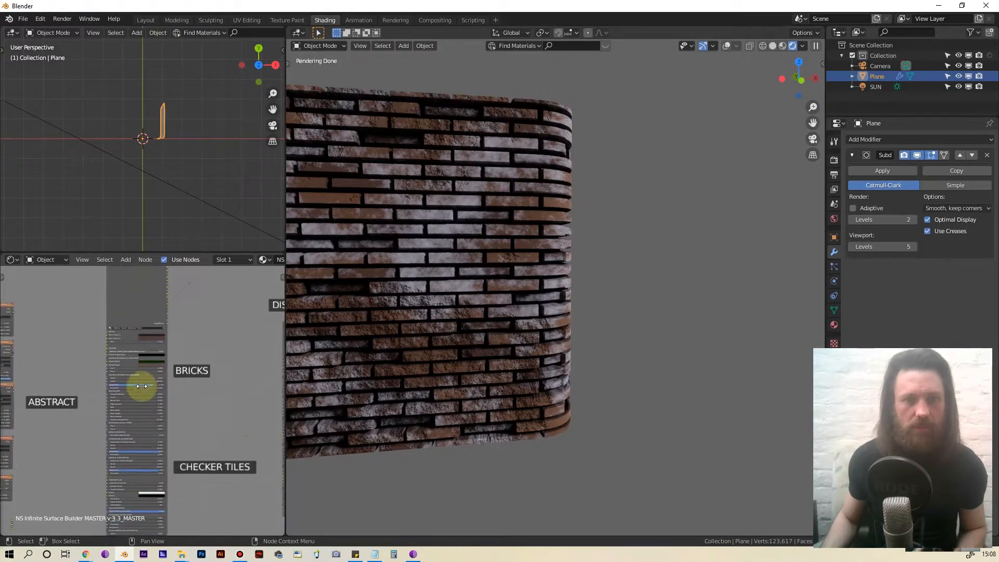
pyautogui.moveTo(141, 313); pyautogui.dragTo(145, 358, button='middle')
pyautogui.scroll(6, 144, 376)
pyautogui.moveTo(332, 301); pyautogui.dragTo(510, 259, button='middle')
pyautogui.moveTo(163, 423); pyautogui.dragTo(178, 305, button='middle')
pyautogui.scroll(7, 176, 305)
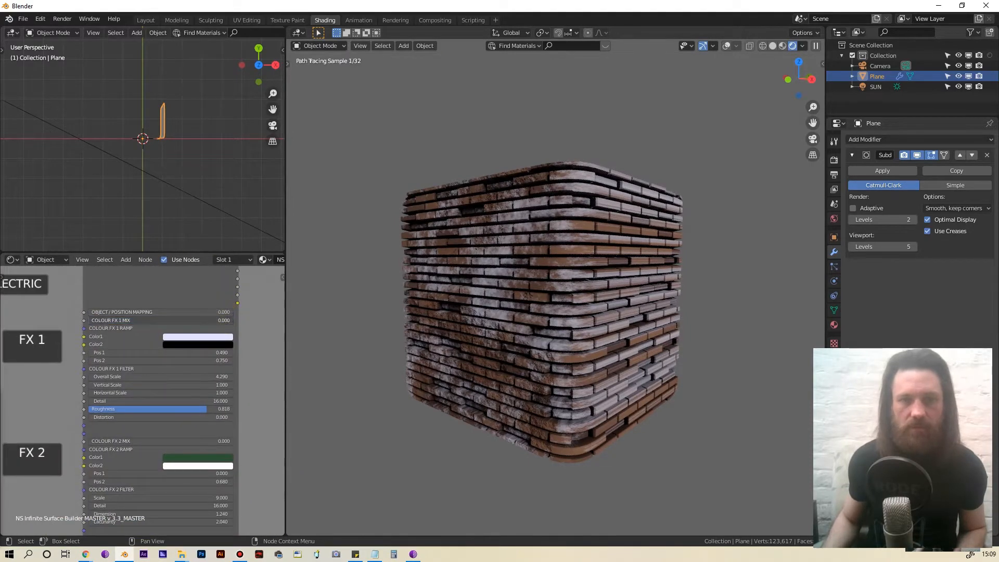
pyautogui.moveTo(104, 320); pyautogui.dragTo(91, 320)
# Step: Reduce BUMP FX 2 MIX to 0 in the BUMP FX node
pyautogui.scroll(-8, 179, 386)
pyautogui.moveTo(229, 312); pyautogui.dragTo(209, 358, button='middle')
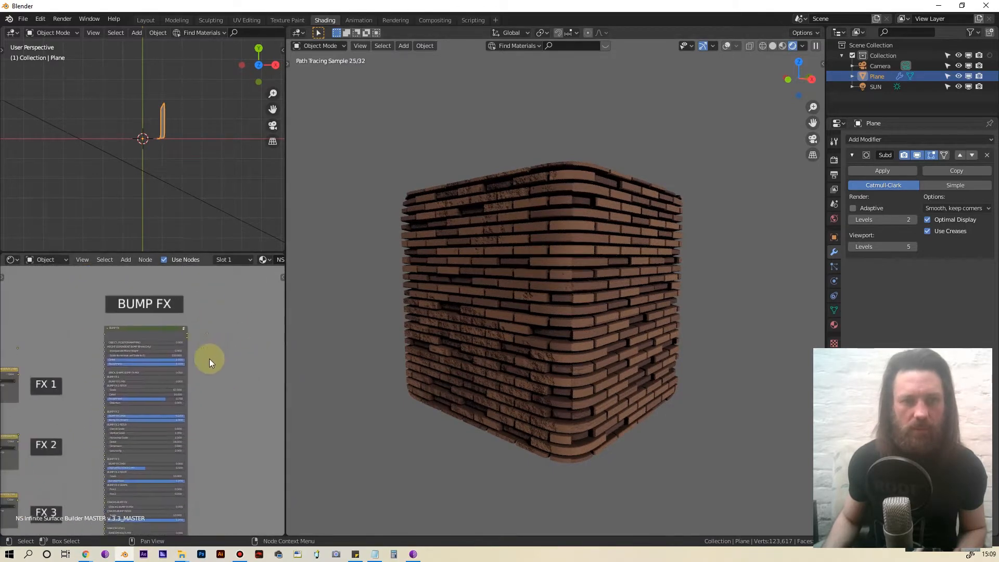
pyautogui.scroll(4, 210, 358)
pyautogui.moveTo(205, 426); pyautogui.dragTo(205, 374, button='middle')
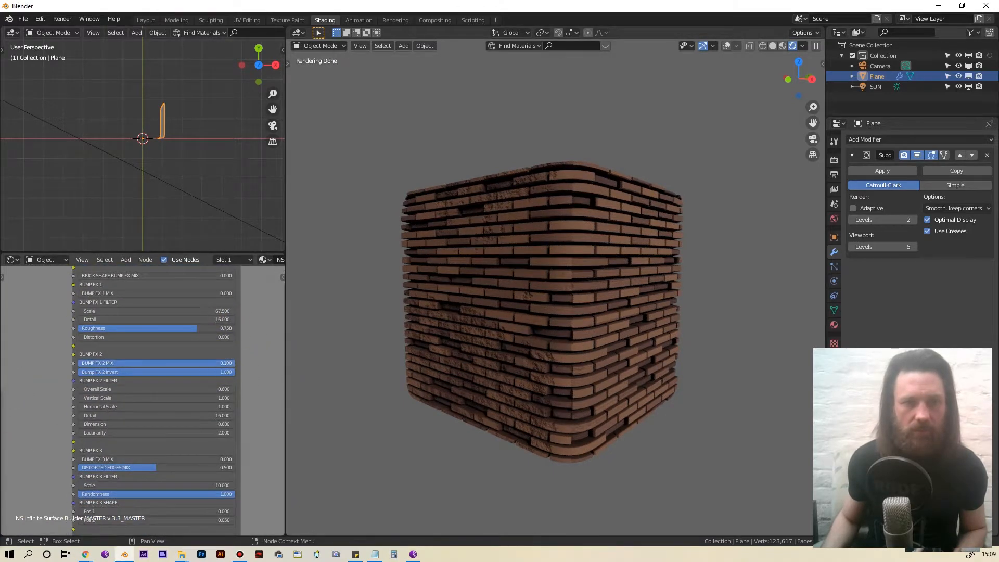
pyautogui.moveTo(219, 366); pyautogui.dragTo(206, 366)
# Step: Change Brick Colour 1 in the BRICKS / TILES / VORONOI TILES node to a more saturated dark red
pyautogui.scroll(-2, 101, 351)
pyautogui.scroll(-2, 101, 352)
pyautogui.moveTo(52, 312); pyautogui.dragTo(222, 455, button='middle')
pyautogui.moveTo(87, 313); pyautogui.dragTo(121, 422, button='middle')
pyautogui.moveTo(121, 344); pyautogui.dragTo(104, 385, button='middle')
pyautogui.scroll(4, 104, 384)
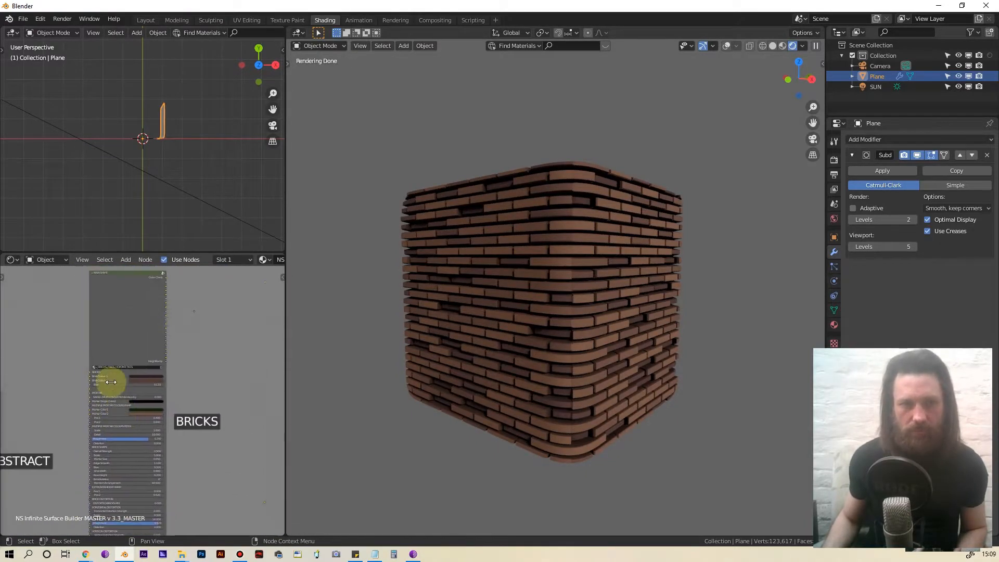
pyautogui.scroll(2, 99, 395)
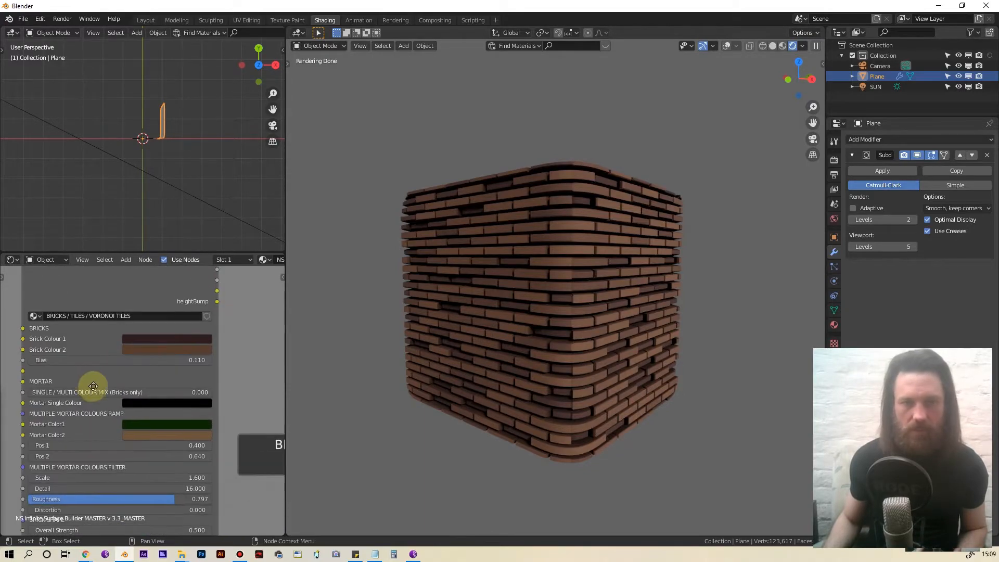
pyautogui.scroll(4, 441, 314)
pyautogui.moveTo(454, 310); pyautogui.dragTo(476, 301, button='middle')
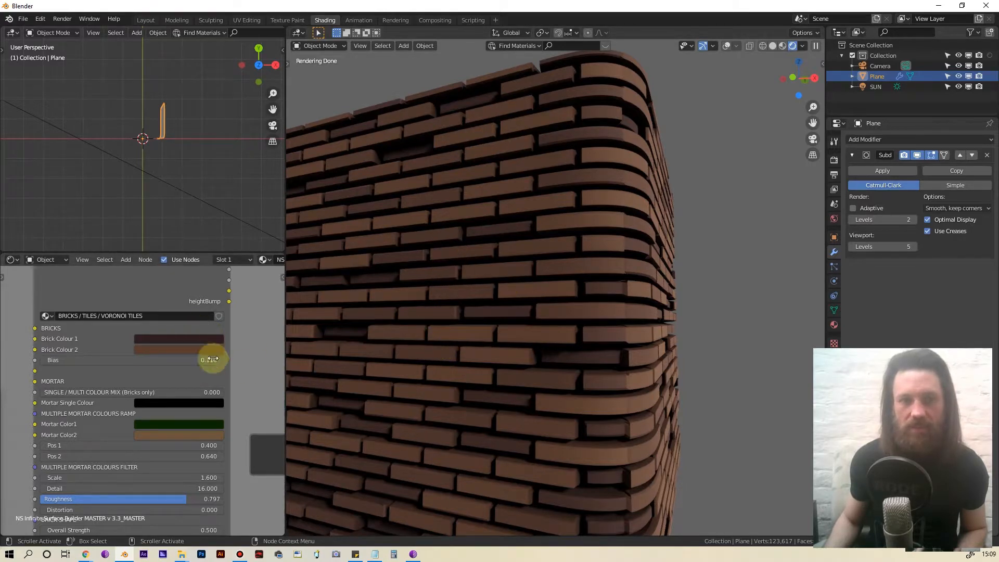
pyautogui.click(183, 339)
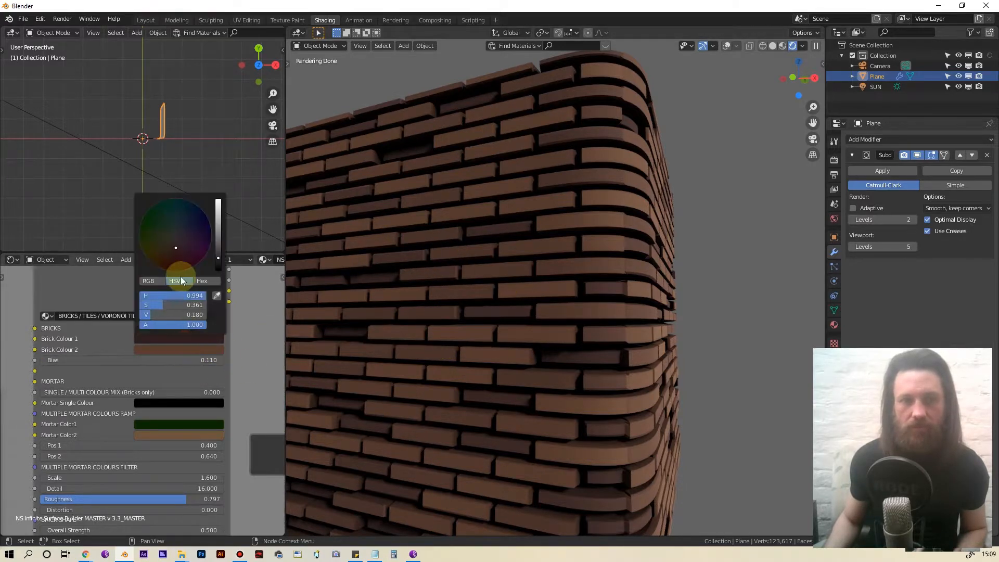
pyautogui.moveTo(176, 247); pyautogui.dragTo(173, 264)
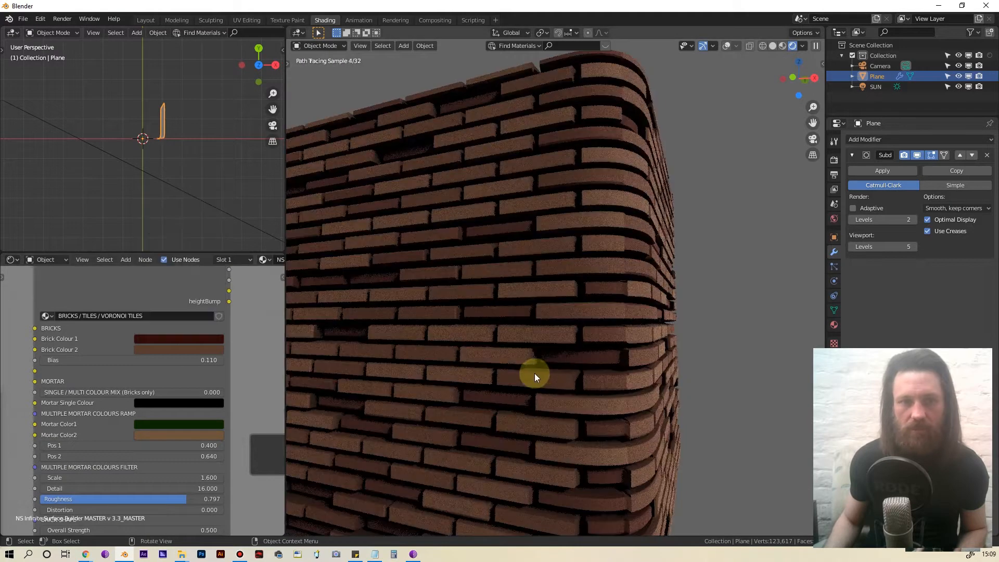
# Step: Change Brick Colour 2 to a less saturated greyish brown
pyautogui.click(187, 350)
pyautogui.moveTo(170, 262); pyautogui.dragTo(170, 255)
pyautogui.scroll(-1, 538, 334)
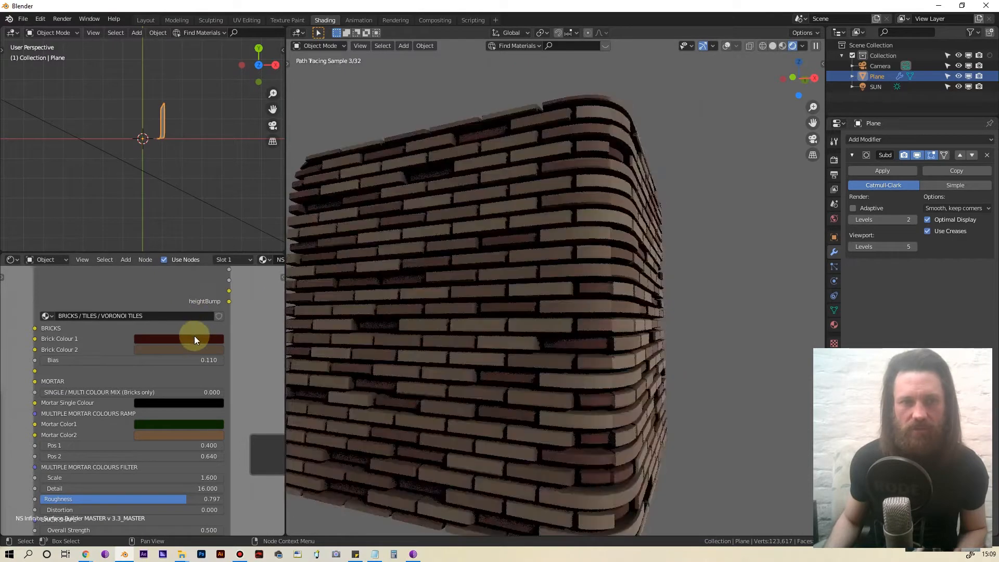
# Step: Try the brick colour Bias at its two extremes, 1 and -1
pyautogui.scroll(1, 128, 367)
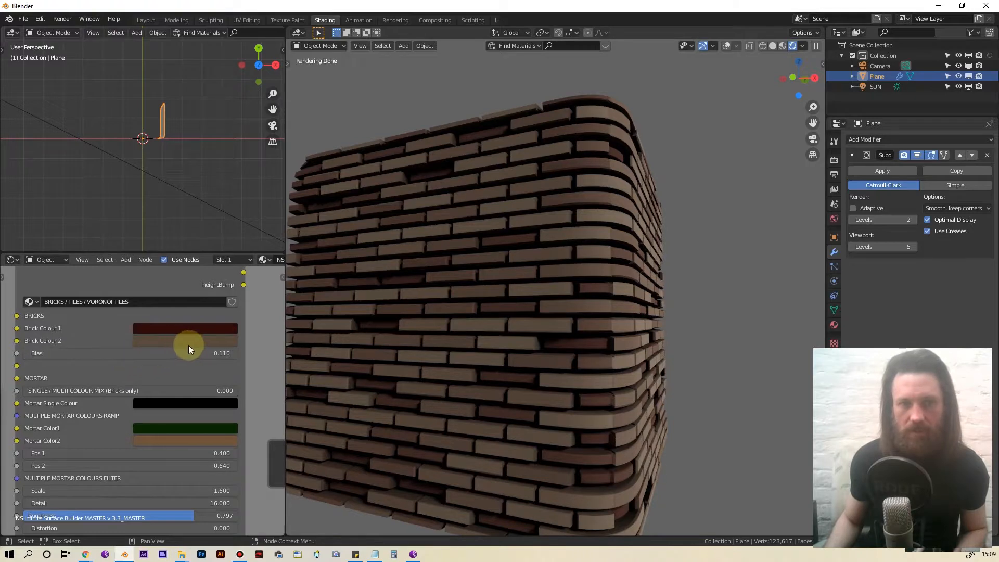
pyautogui.click(163, 353)
pyautogui.press('Return')
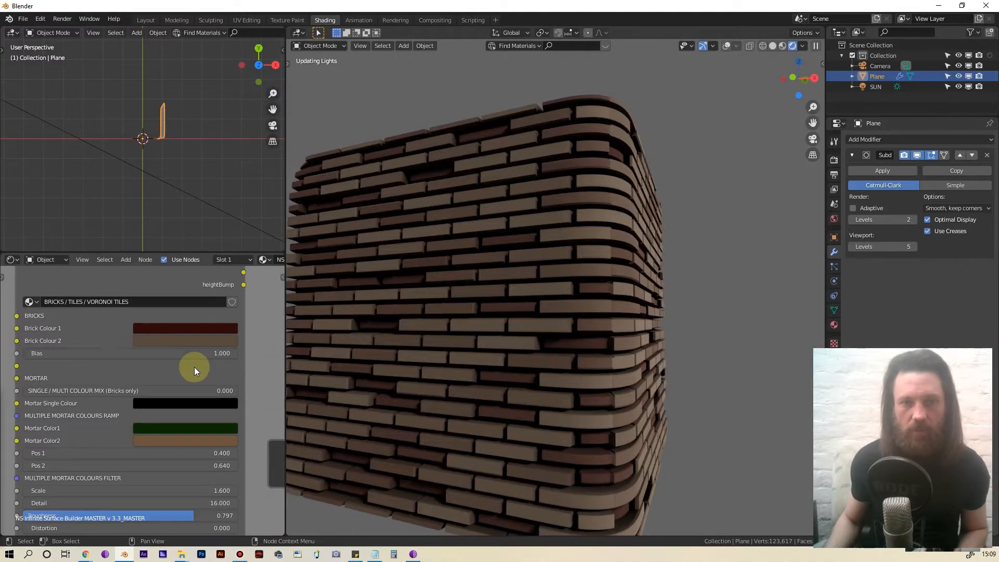
pyautogui.click(192, 351)
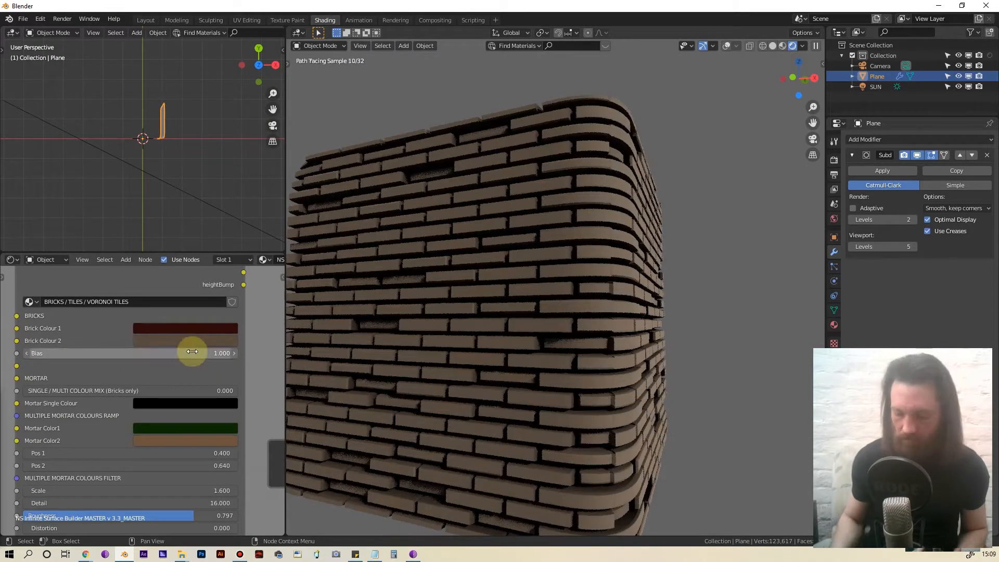
pyautogui.write('-1')
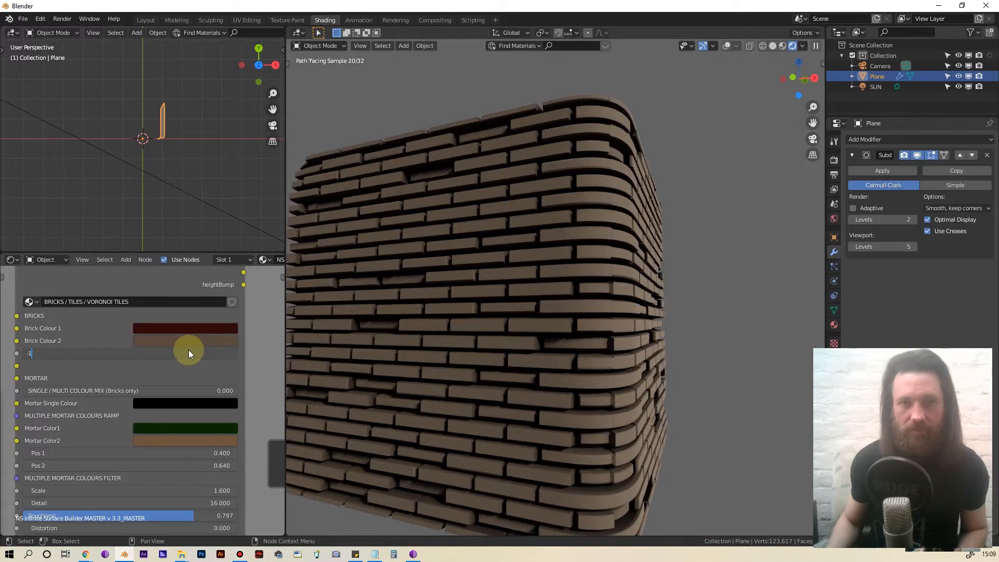
pyautogui.press('Return')
# Step: Set the brick colour Bias to 0
pyautogui.click(202, 351)
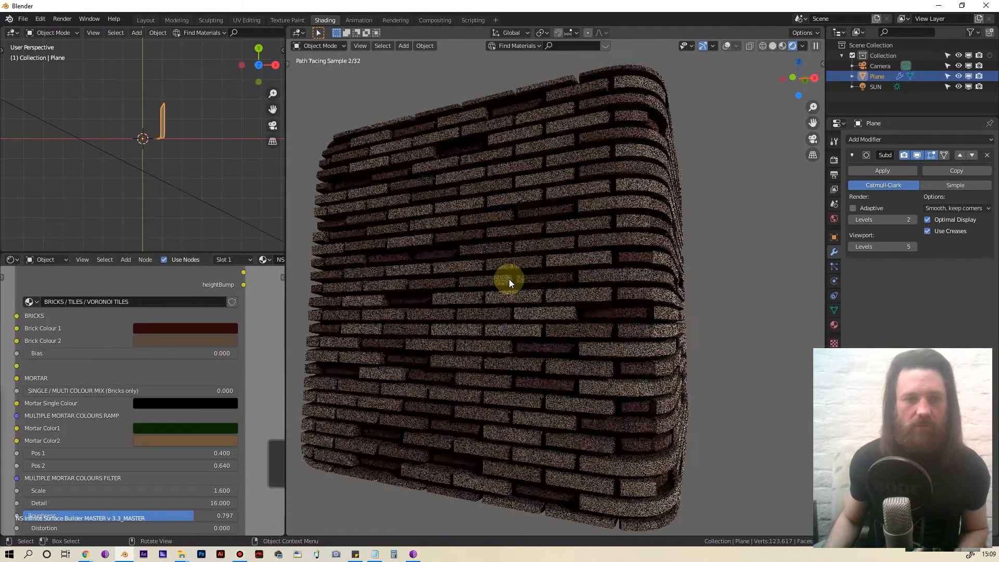
pyautogui.scroll(-1, 226, 372)
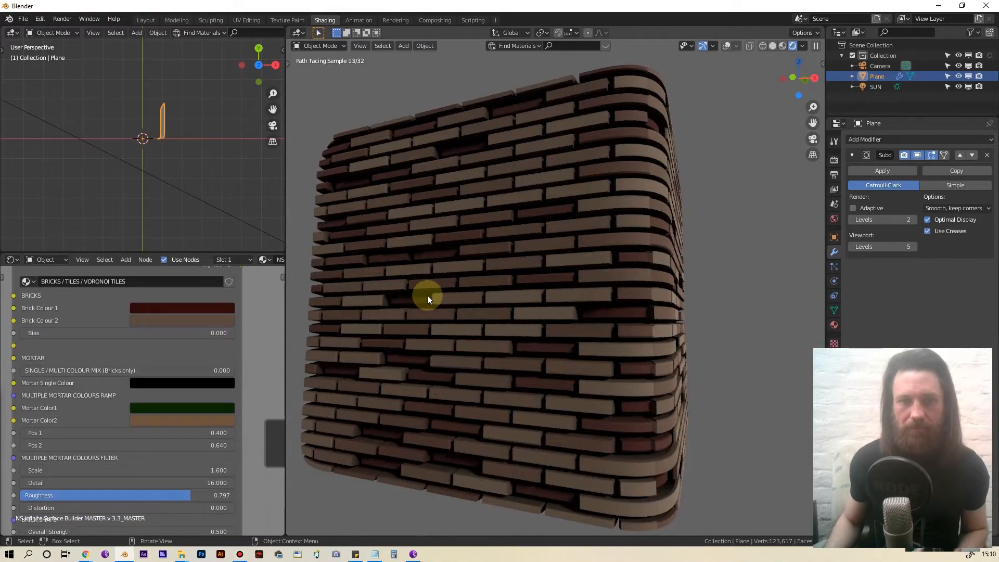
pyautogui.moveTo(427, 295); pyautogui.dragTo(442, 299, button='middle')
# Step: Set the BRICK SHAPE Overall Strength to 0.1
pyautogui.scroll(1, 127, 391)
pyautogui.moveTo(101, 373); pyautogui.dragTo(99, 338, button='middle')
pyautogui.scroll(-2, 108, 352)
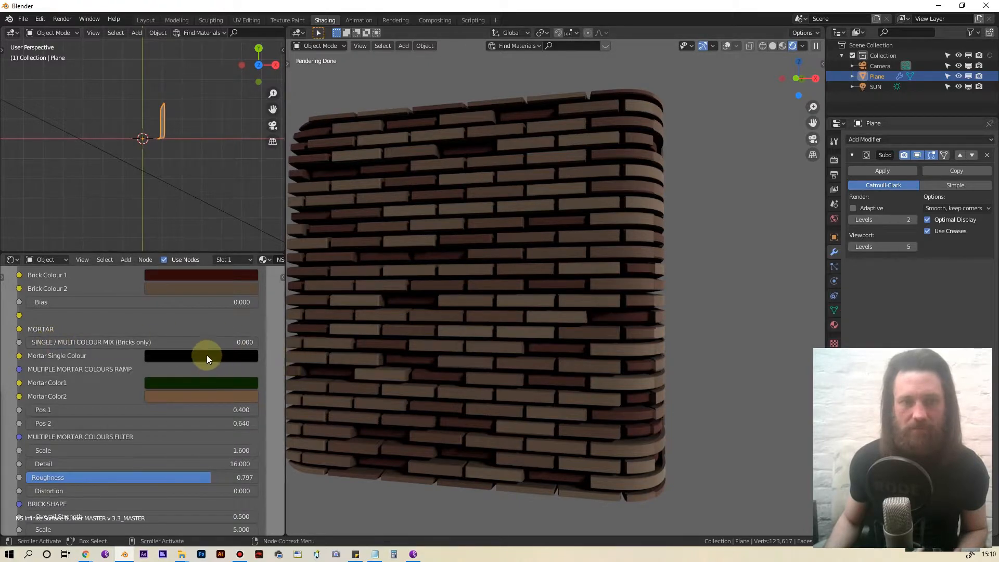
pyautogui.moveTo(211, 443); pyautogui.dragTo(223, 383, button='middle')
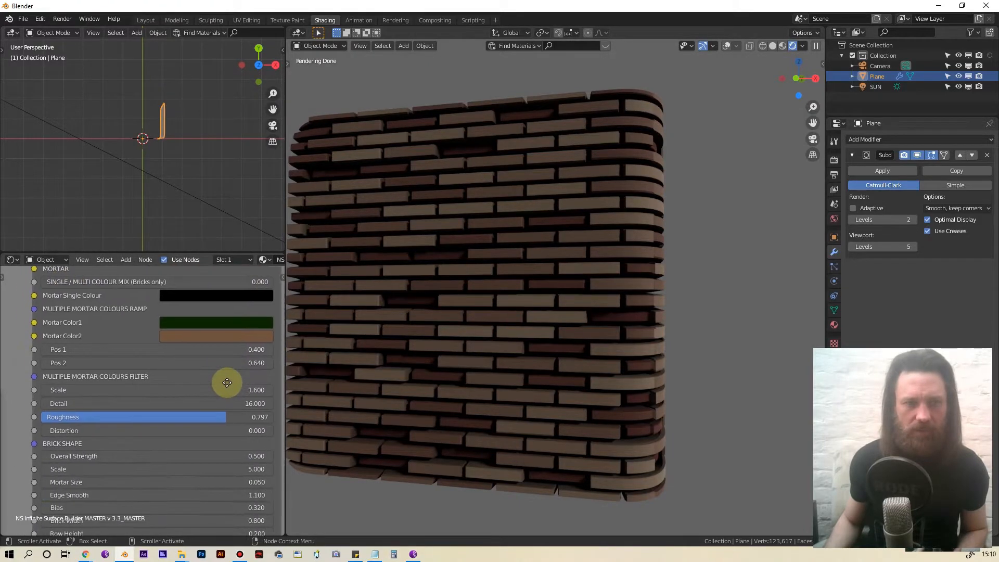
pyautogui.scroll(-2, 206, 417)
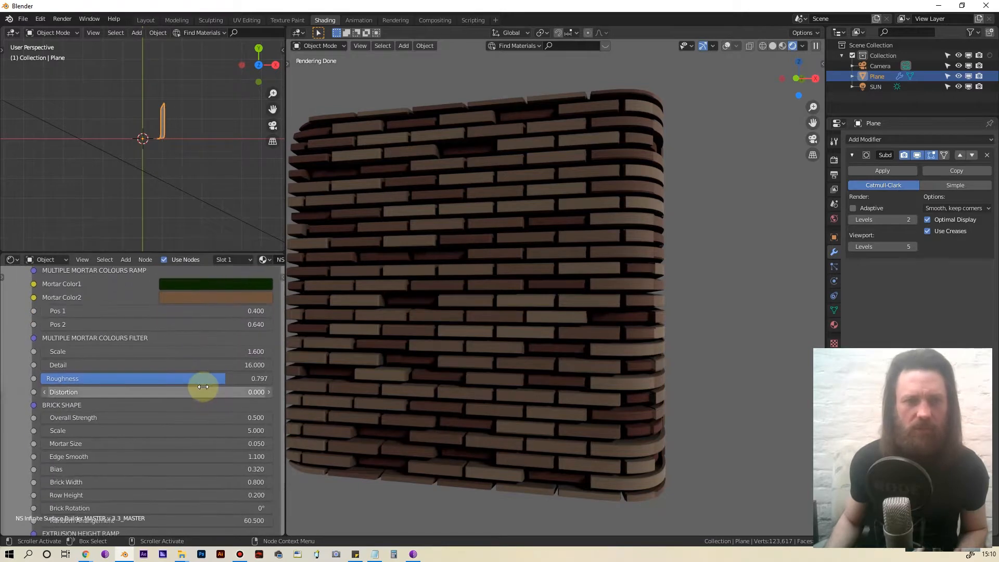
pyautogui.doubleClick(202, 418)
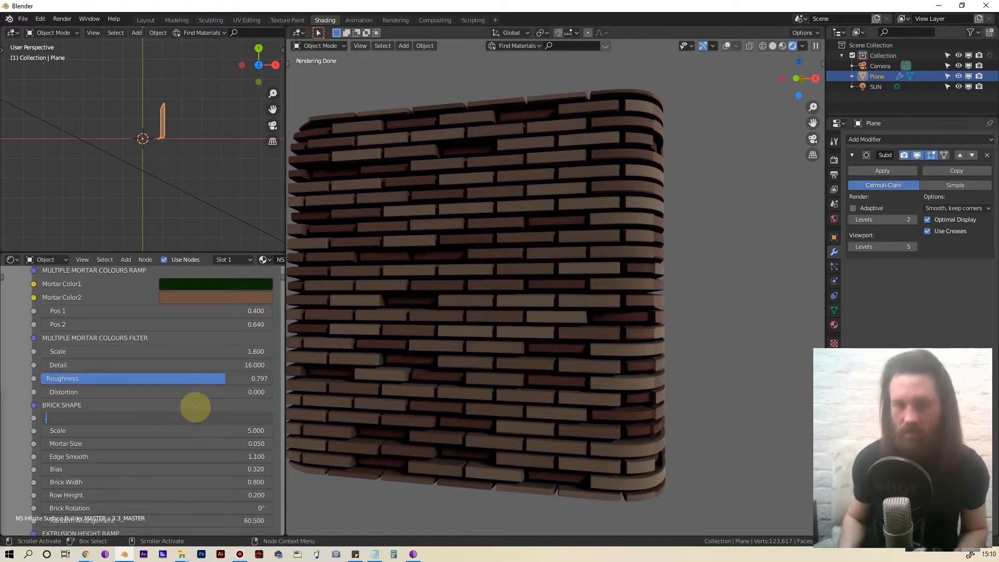
pyautogui.write('.1')
pyautogui.press('Return')
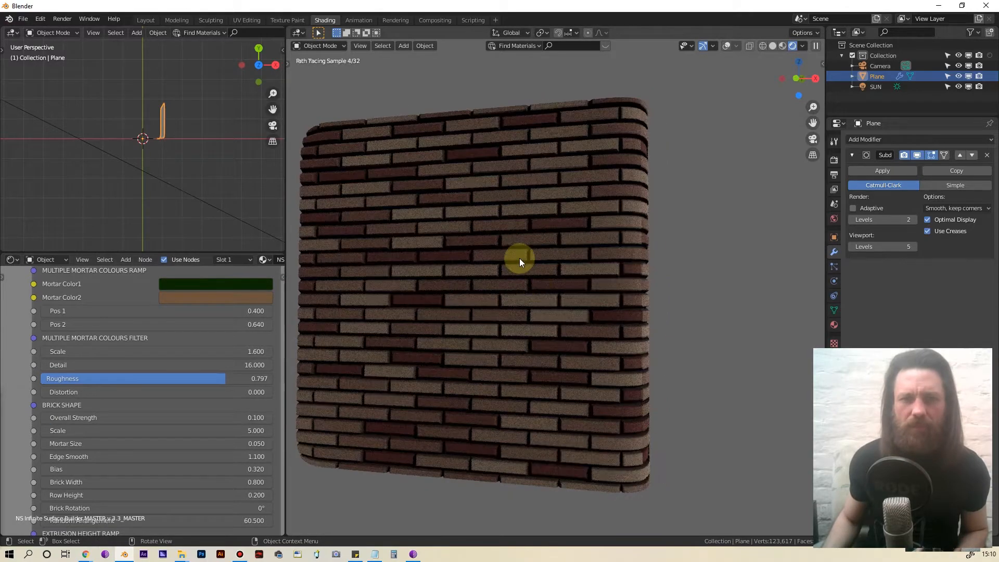
# Step: Lighten Mortar Single Colour to a pale beige and set SINGLE / MULTI COLOUR MIX to 1
pyautogui.scroll(3, 518, 255)
pyautogui.scroll(2, 515, 252)
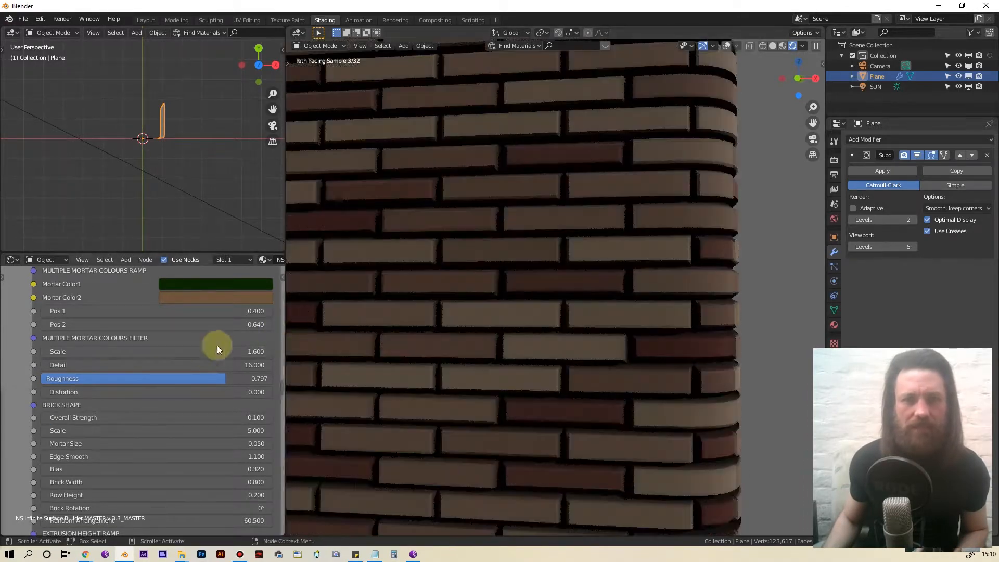
pyautogui.scroll(-2, 158, 361)
pyautogui.moveTo(206, 299); pyautogui.dragTo(206, 347, button='middle')
pyautogui.click(211, 320)
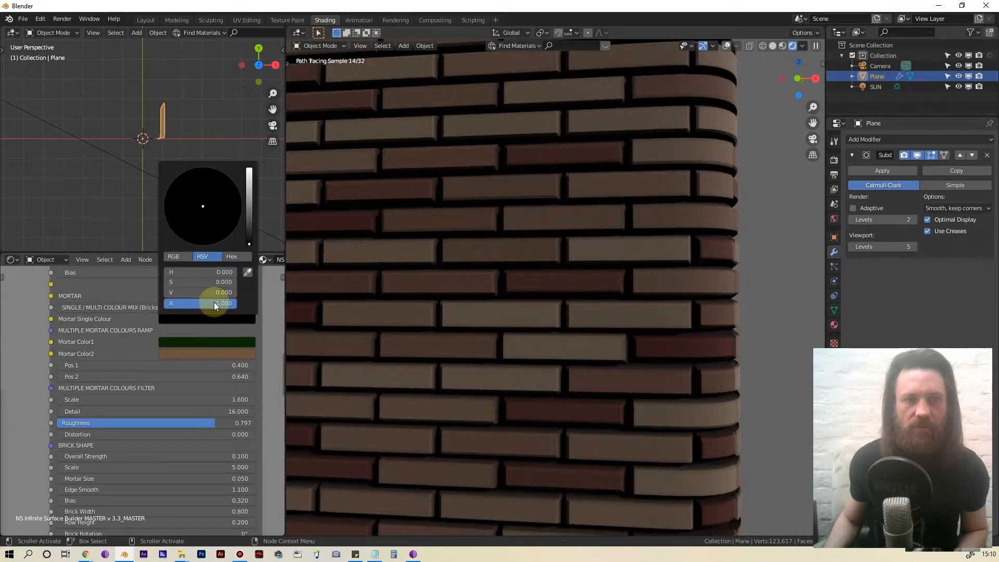
pyautogui.moveTo(249, 244); pyautogui.dragTo(194, 209)
pyautogui.scroll(-1, 402, 269)
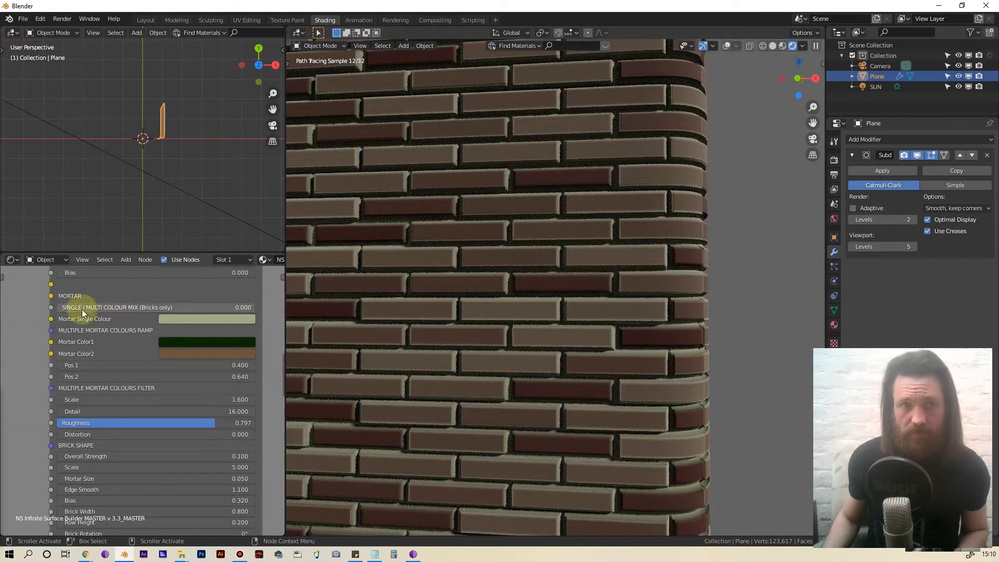
pyautogui.moveTo(156, 308); pyautogui.dragTo(254, 308)
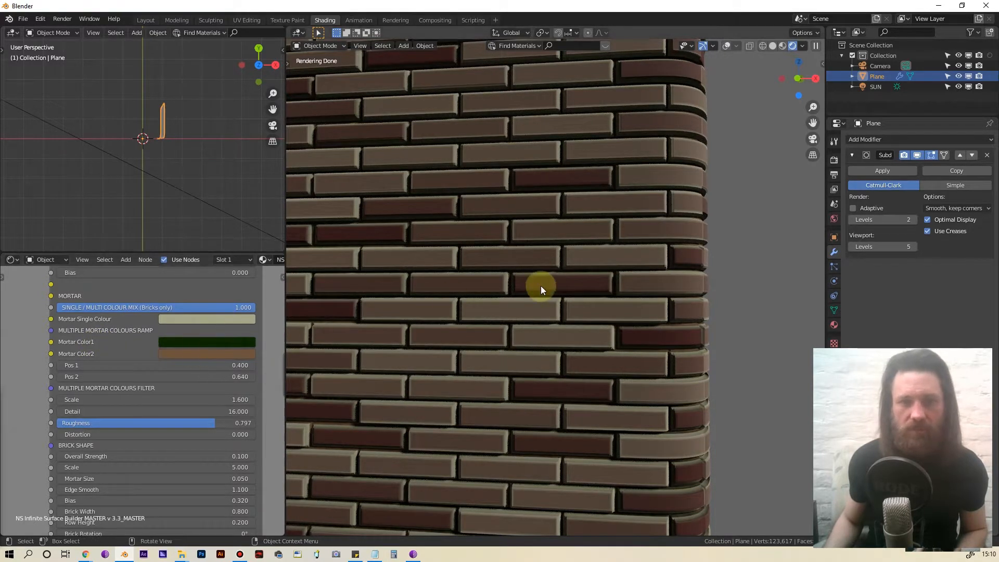
# Step: Set the Bias in the BRICK SHAPE settings to 0
pyautogui.scroll(-2, 48, 367)
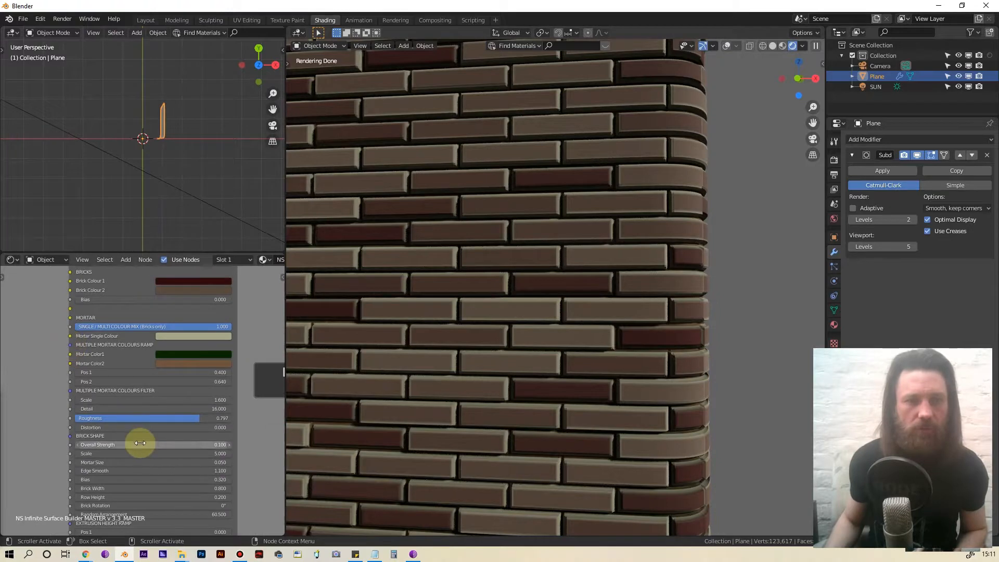
pyautogui.moveTo(164, 431); pyautogui.dragTo(147, 350, button='middle')
pyautogui.scroll(6, 136, 389)
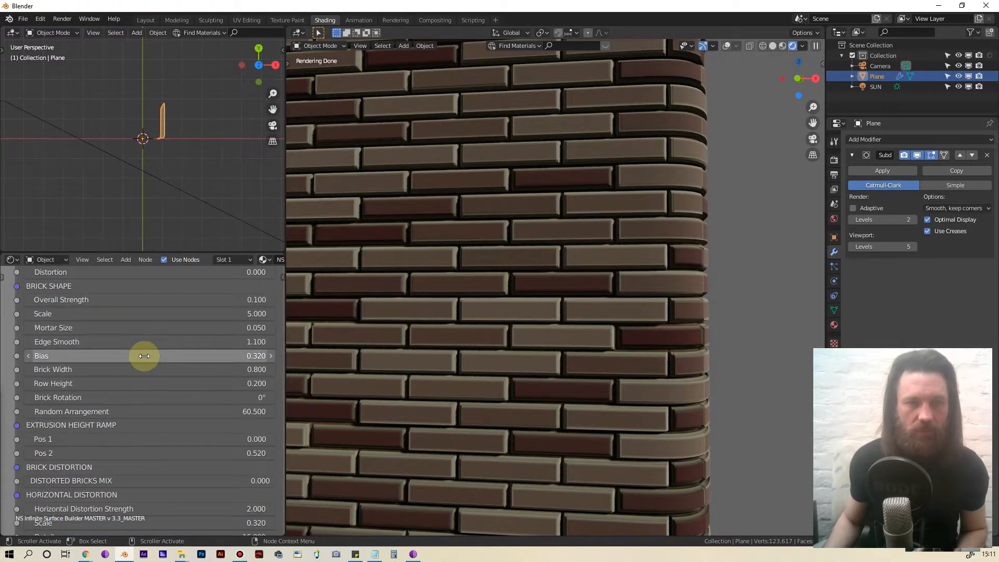
pyautogui.scroll(2, 133, 354)
pyautogui.scroll(-1, 130, 364)
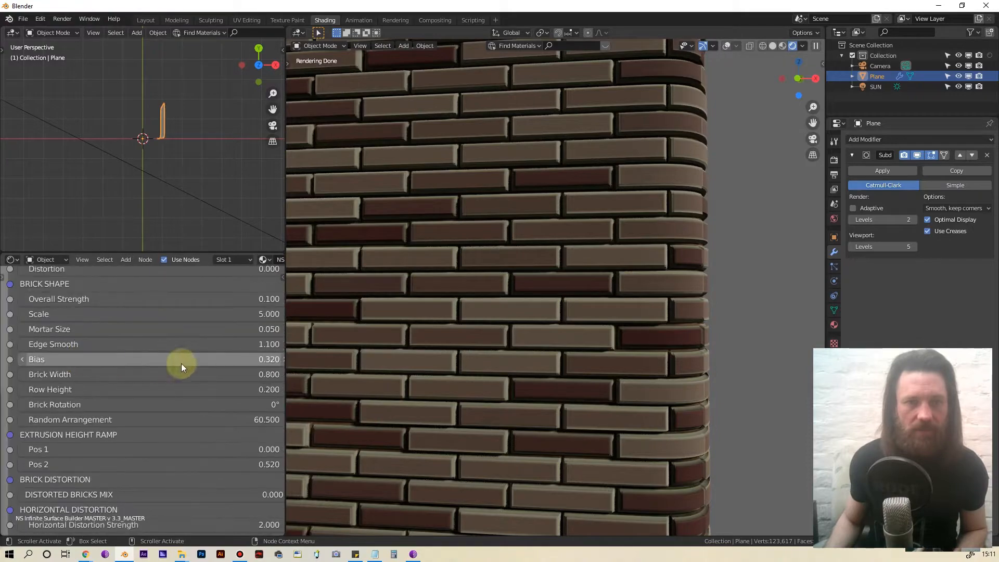
pyautogui.click(109, 360)
pyautogui.write('0')
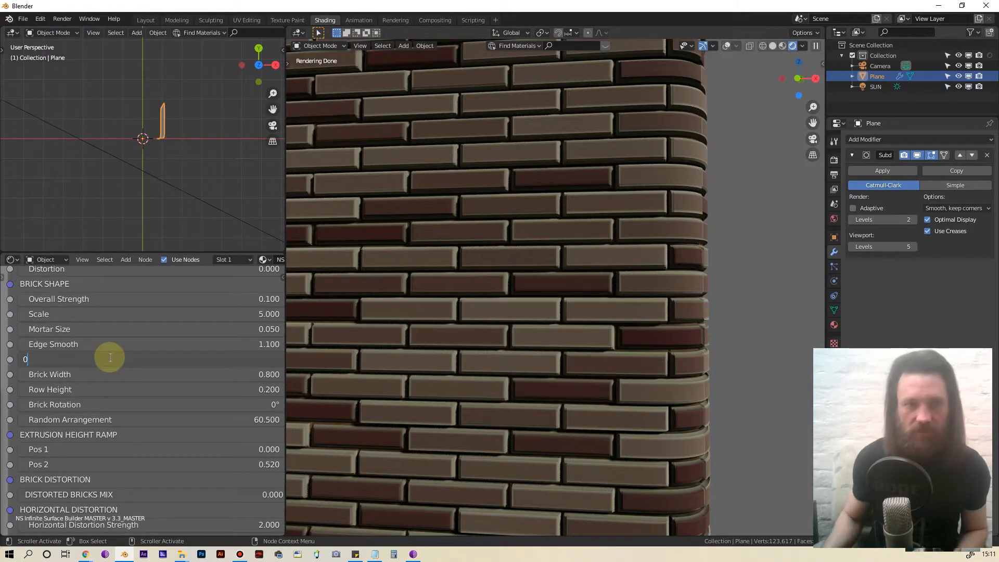
pyautogui.press('Return')
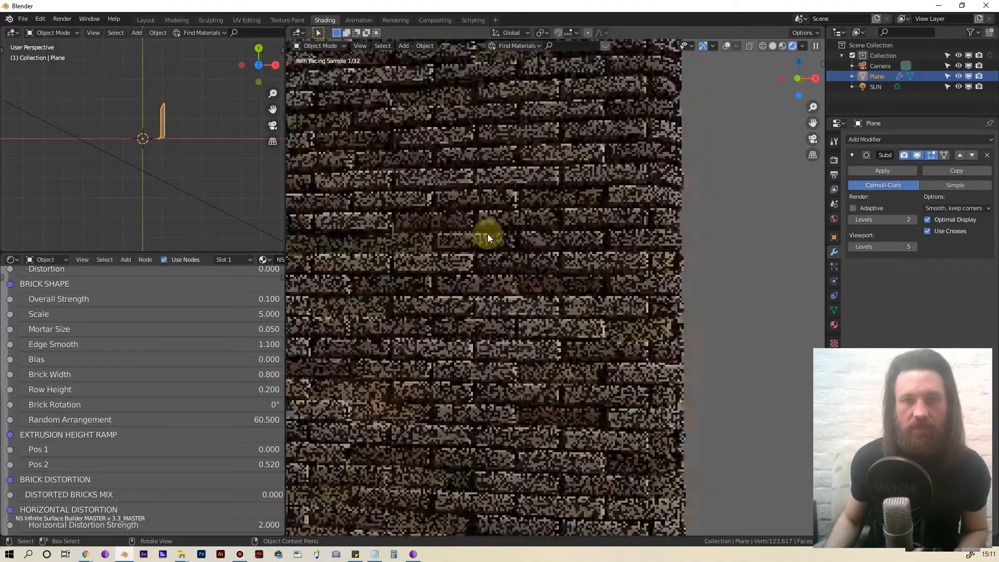
# Step: Set BRICK SHAPE BUMP FX MIX to 1 in the BUMP FX node
pyautogui.moveTo(488, 233); pyautogui.dragTo(576, 257, button='middle')
pyautogui.scroll(4, 470, 257)
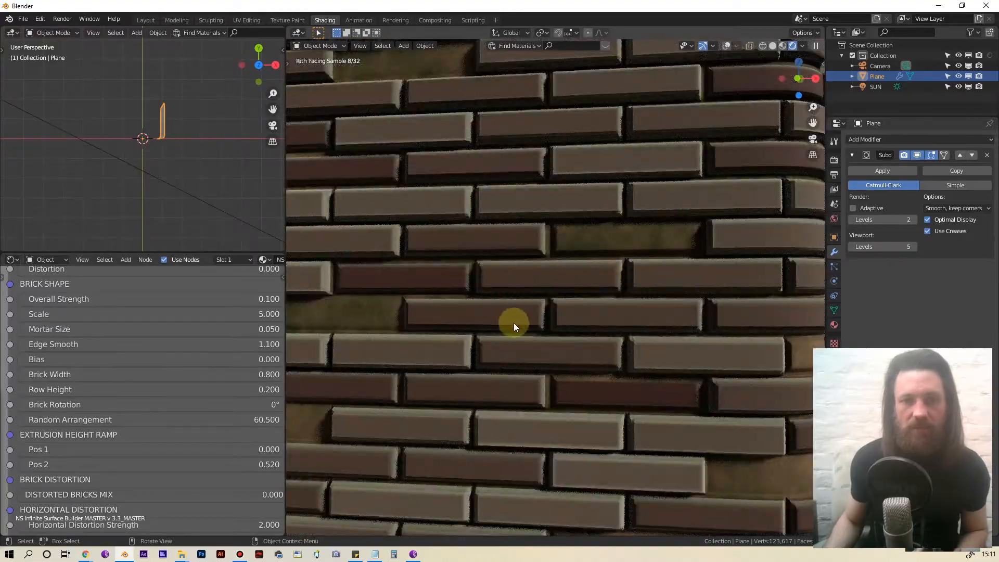
pyautogui.scroll(-4, 414, 305)
pyautogui.scroll(5, 413, 305)
pyautogui.moveTo(416, 307)
pyautogui.mouseDown(button='middle')
pyautogui.moveTo(509, 294)
pyautogui.moveTo(423, 320)
pyautogui.mouseUp(button='middle')
pyautogui.scroll(3, 411, 307)
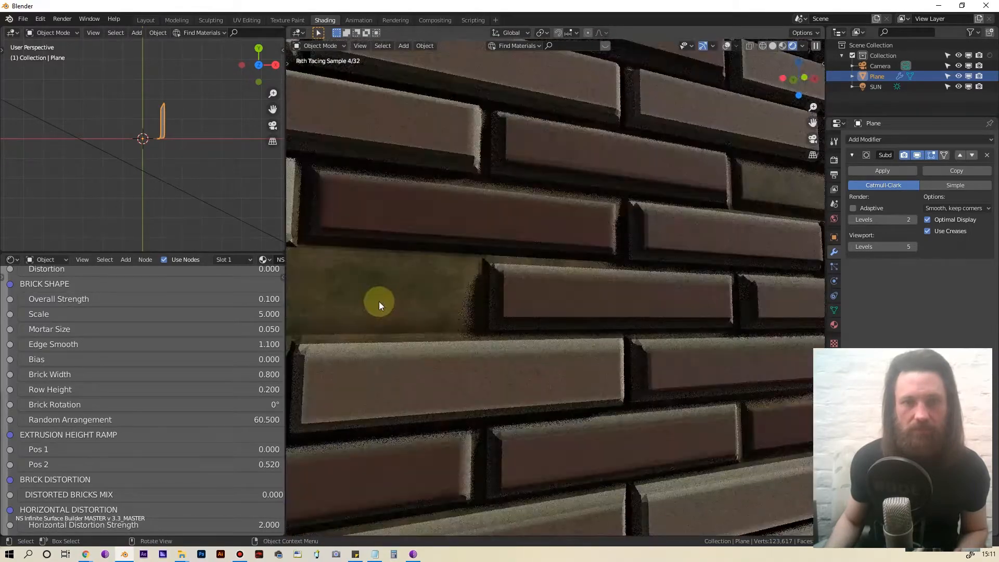
pyautogui.scroll(-8, 165, 384)
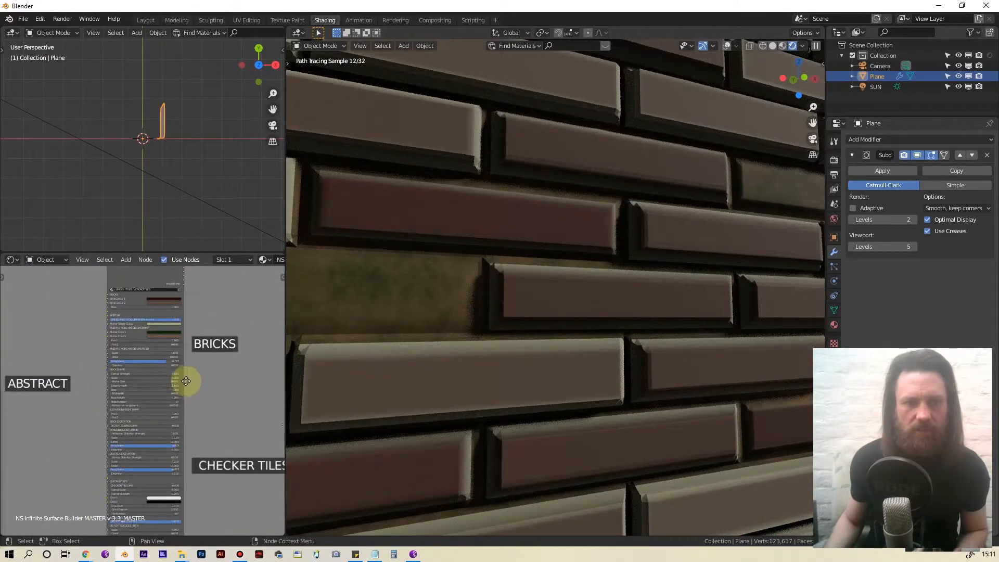
pyautogui.moveTo(185, 381); pyautogui.dragTo(9, 460, button='middle')
pyautogui.scroll(5, 183, 349)
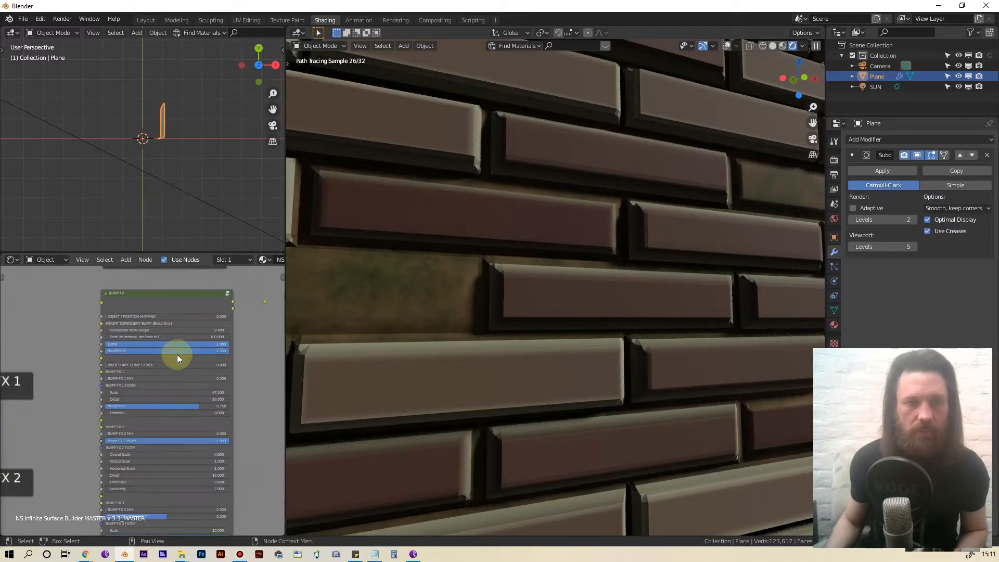
pyautogui.click(123, 349)
pyautogui.write('1')
pyautogui.press('Return')
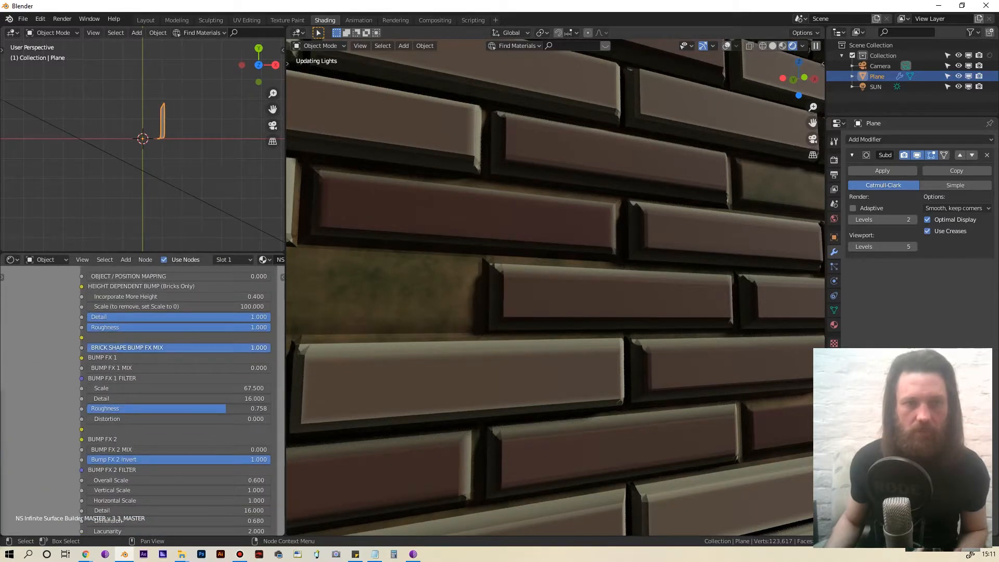
# Step: Set the Scale in the MULTIPLE MORTAR COLOURS FILTER settings to 20
pyautogui.scroll(-8, 68, 324)
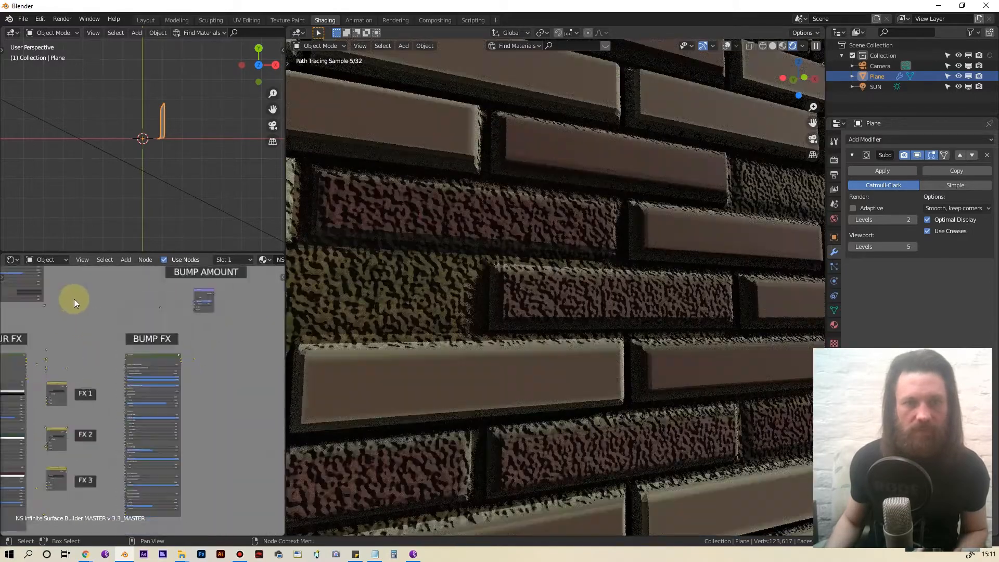
pyautogui.moveTo(111, 325)
pyautogui.mouseDown(button='middle')
pyautogui.moveTo(166, 385)
pyautogui.moveTo(150, 422)
pyautogui.mouseUp(button='middle')
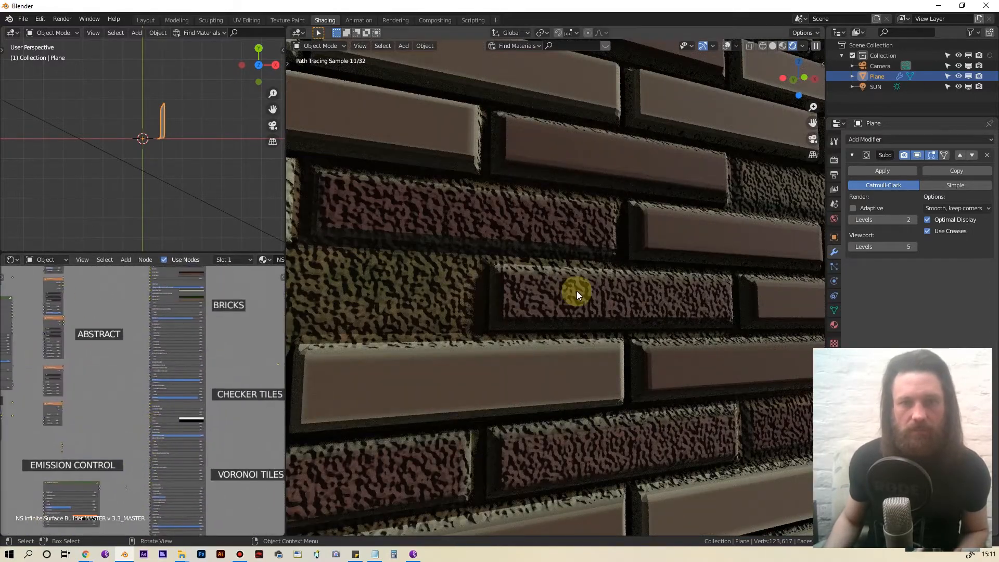
pyautogui.scroll(-4, 576, 292)
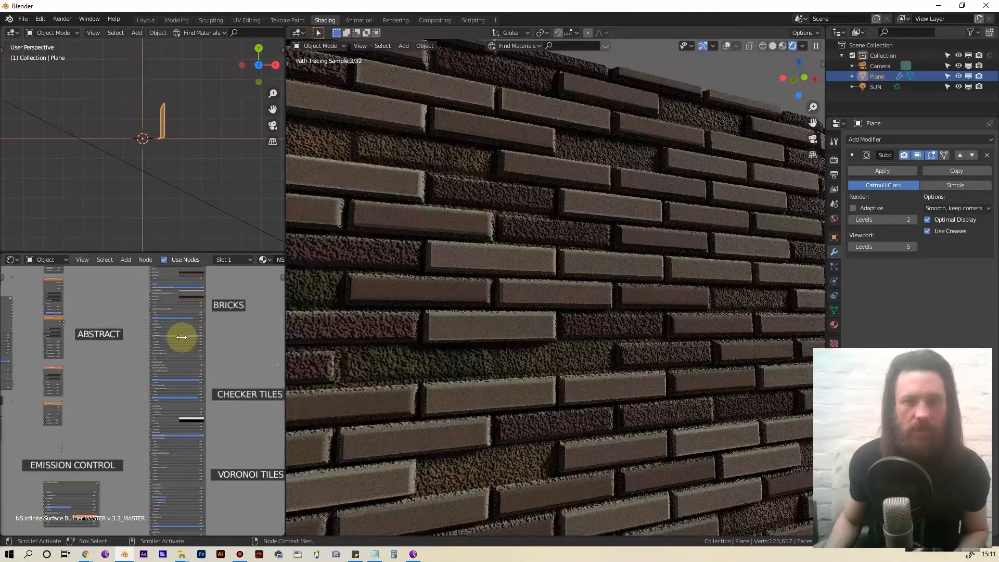
pyautogui.scroll(3, 178, 372)
pyautogui.scroll(5, 151, 339)
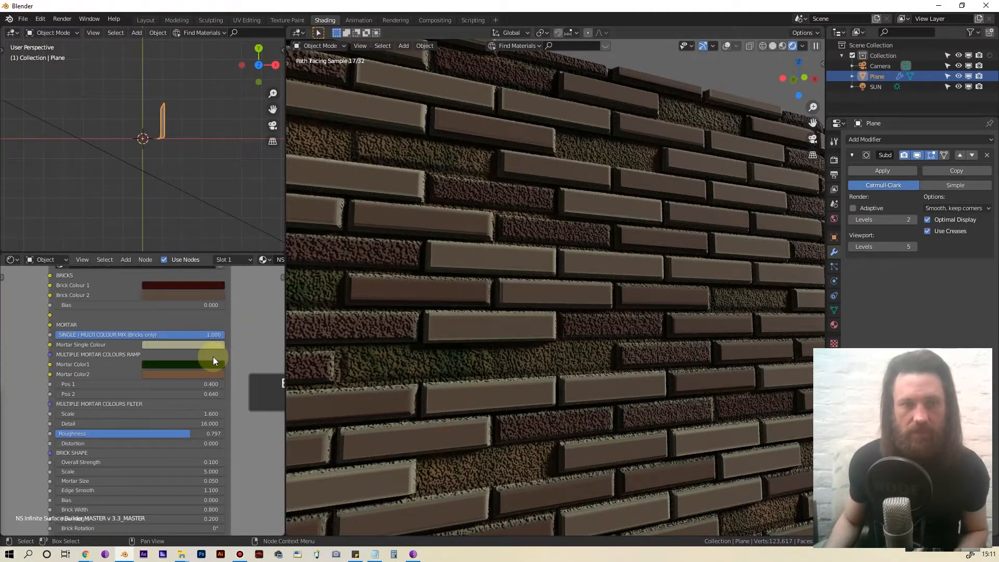
pyautogui.scroll(3, 213, 357)
pyautogui.scroll(4, 207, 350)
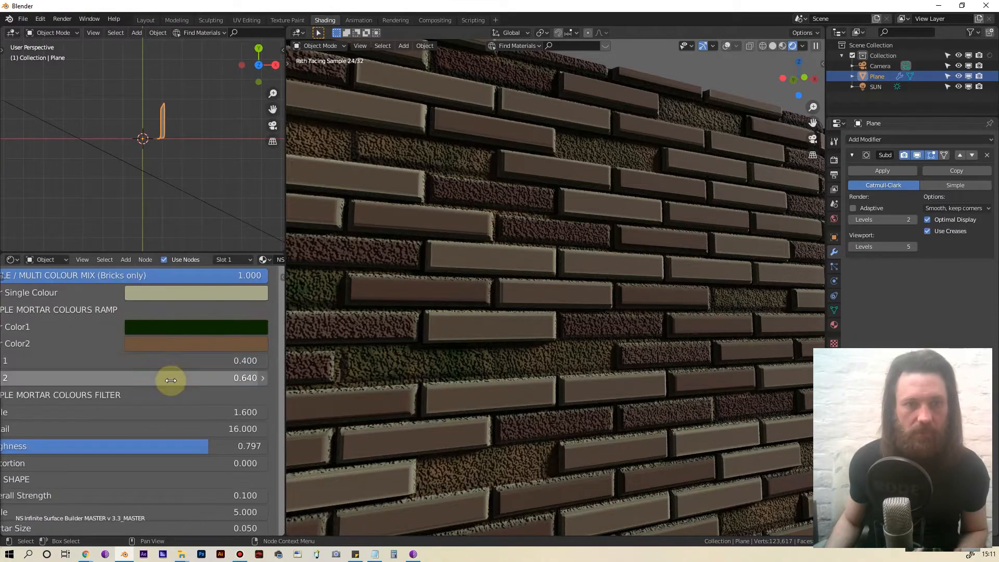
pyautogui.moveTo(182, 385); pyautogui.dragTo(169, 355, button='middle')
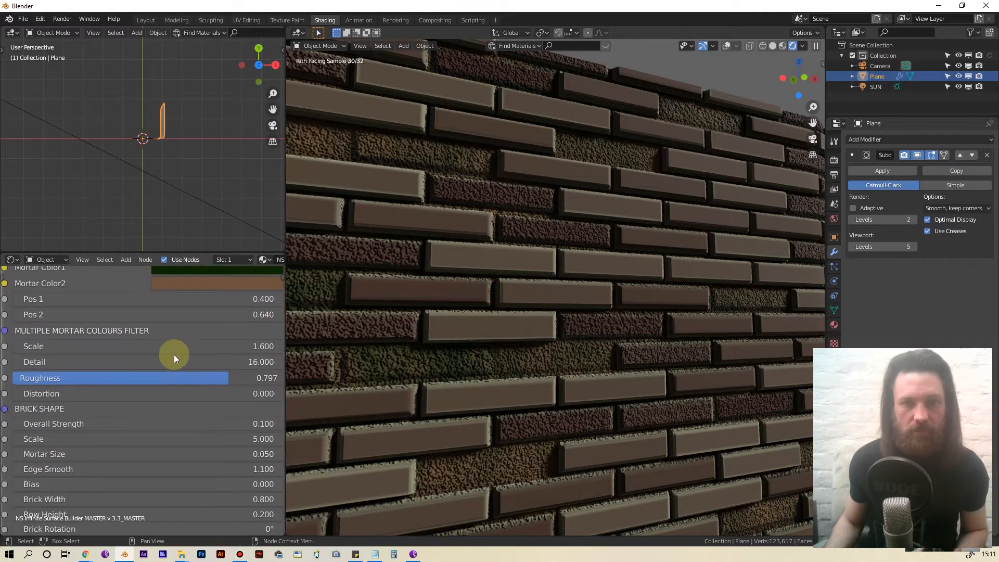
pyautogui.scroll(2, 475, 363)
pyautogui.scroll(4, 475, 350)
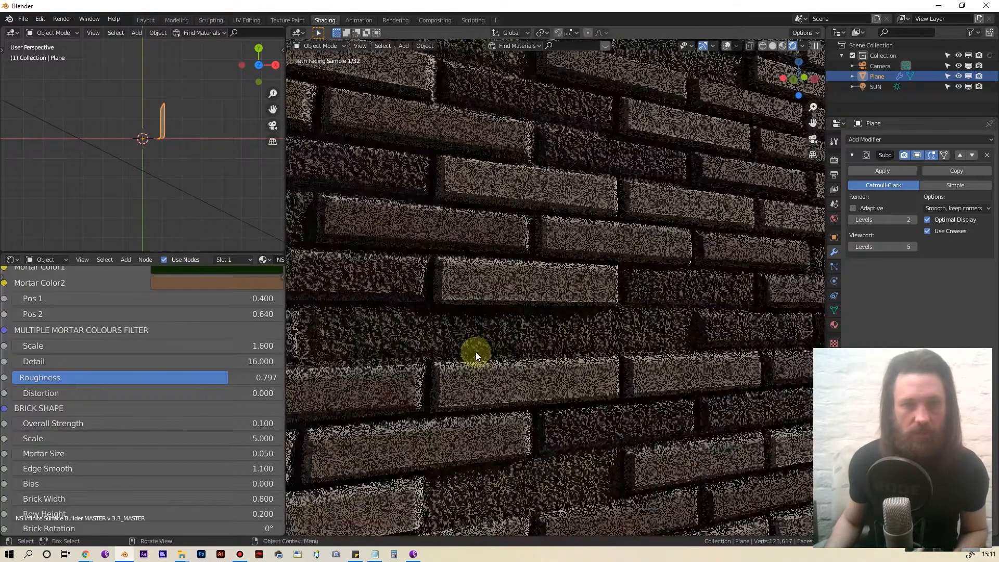
pyautogui.click(148, 345)
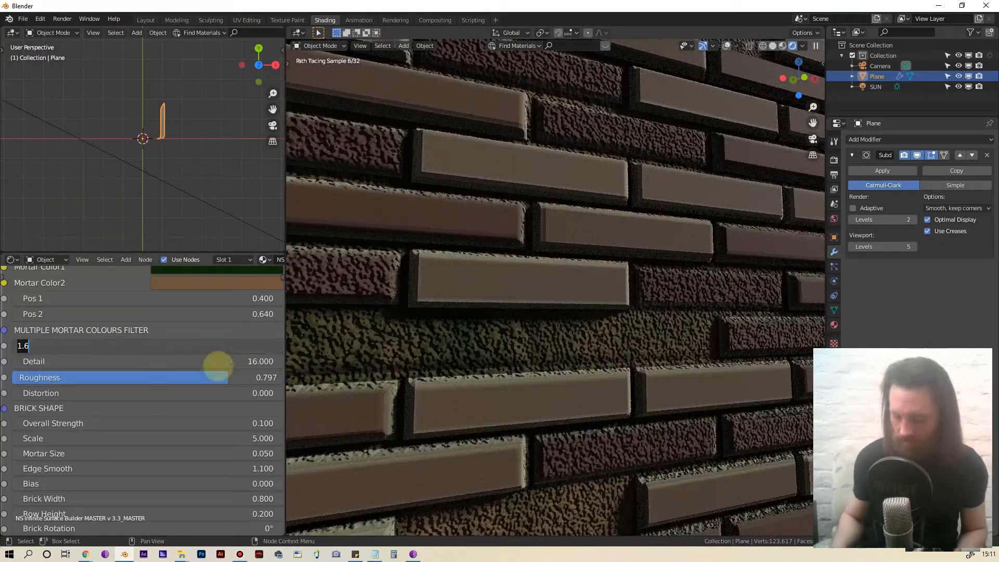
pyautogui.press('Return')
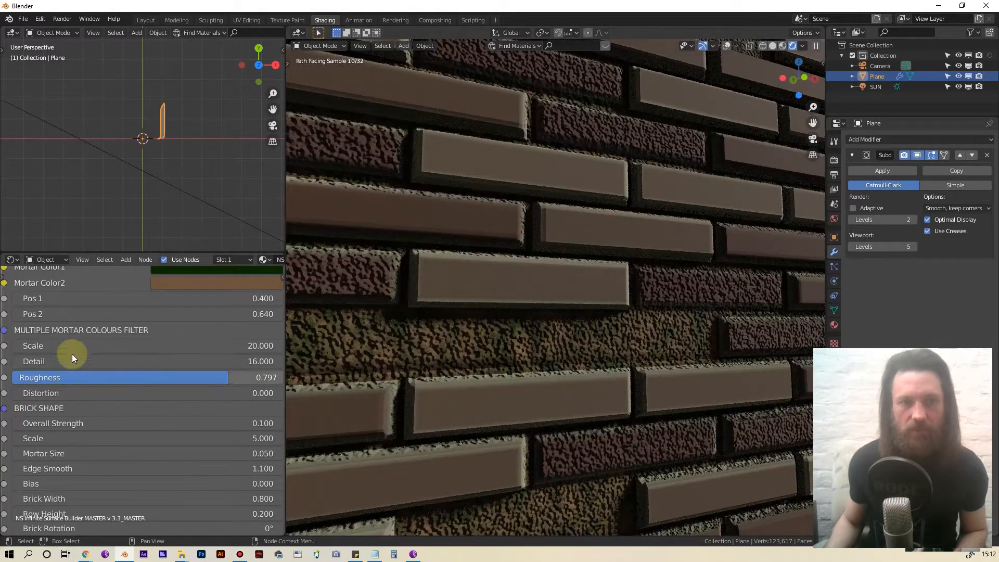
# Step: Set the BRICK SHAPE Overall Strength to 0.3
pyautogui.scroll(-4, 117, 340)
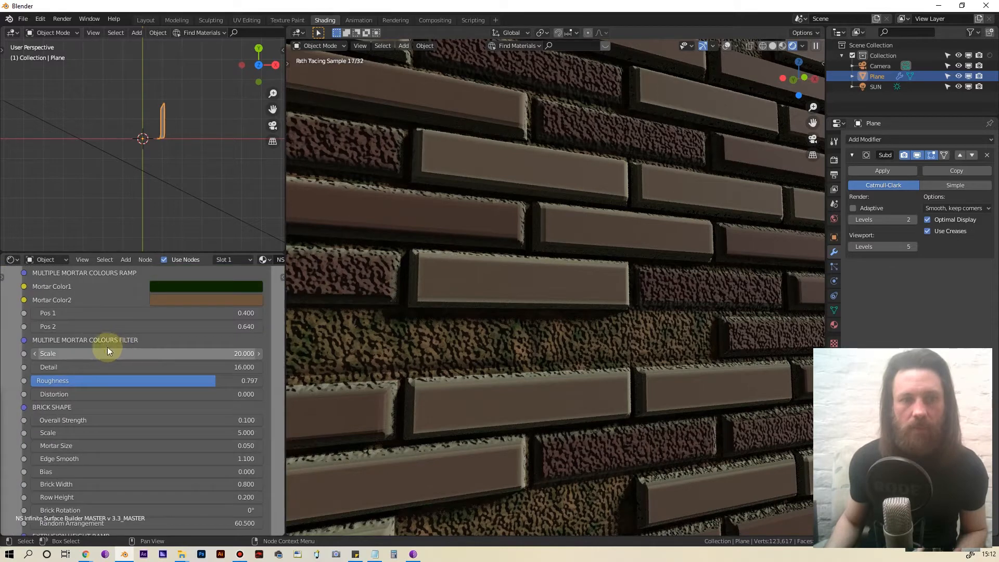
pyautogui.scroll(-2, 130, 356)
pyautogui.scroll(5, 127, 356)
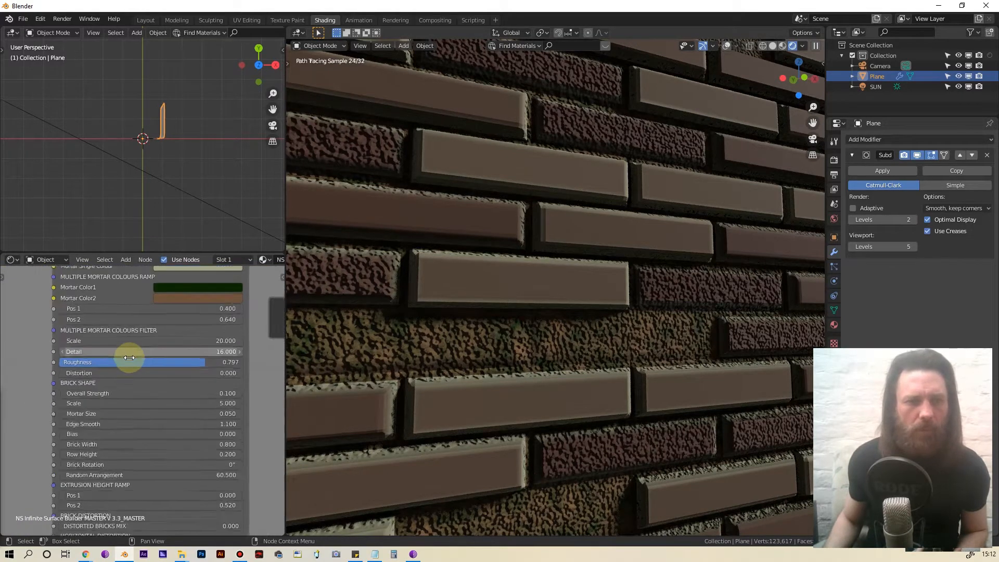
pyautogui.scroll(-2, 92, 328)
pyautogui.moveTo(93, 333); pyautogui.dragTo(103, 404, button='middle')
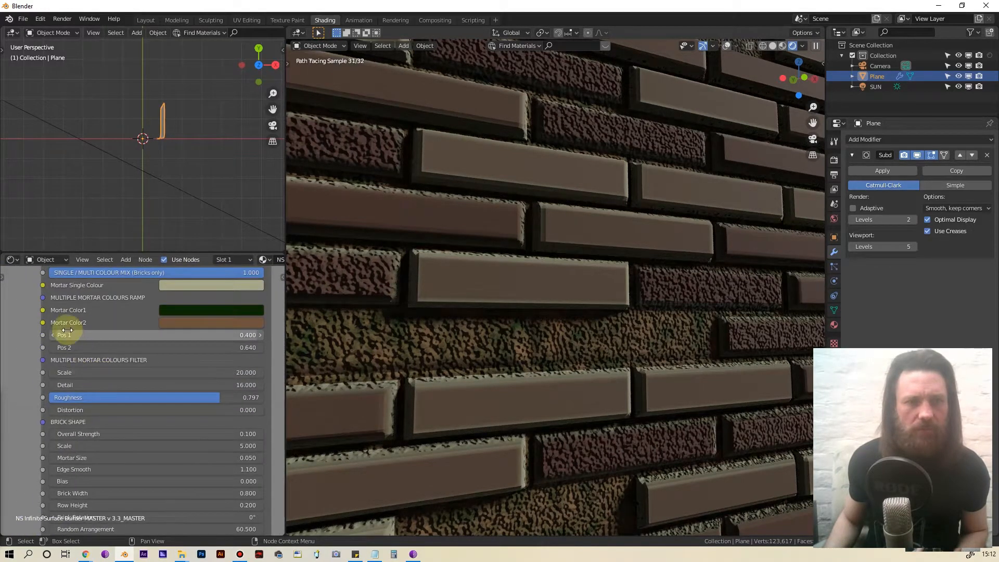
pyautogui.scroll(2, 118, 364)
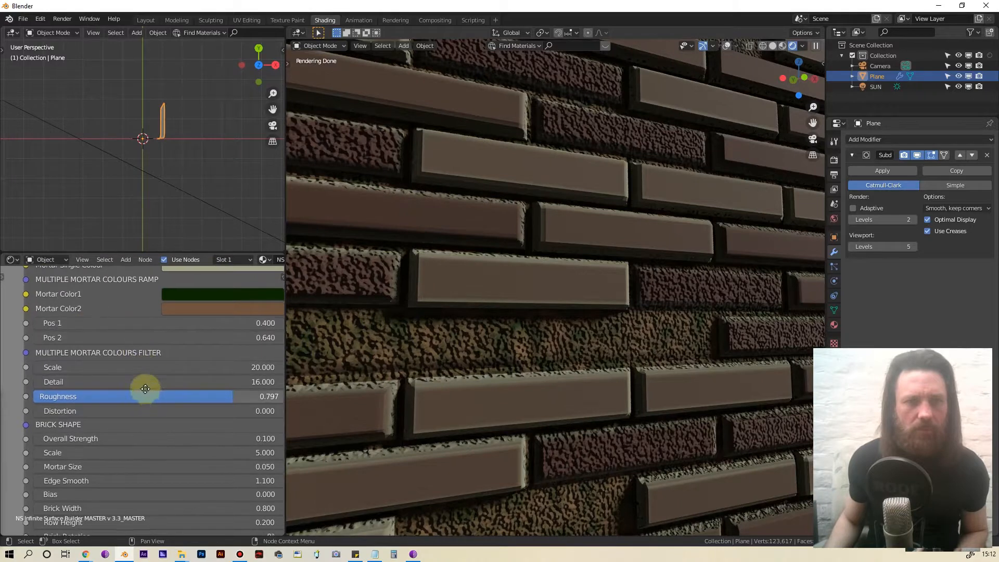
pyautogui.moveTo(145, 390); pyautogui.dragTo(138, 353, button='middle')
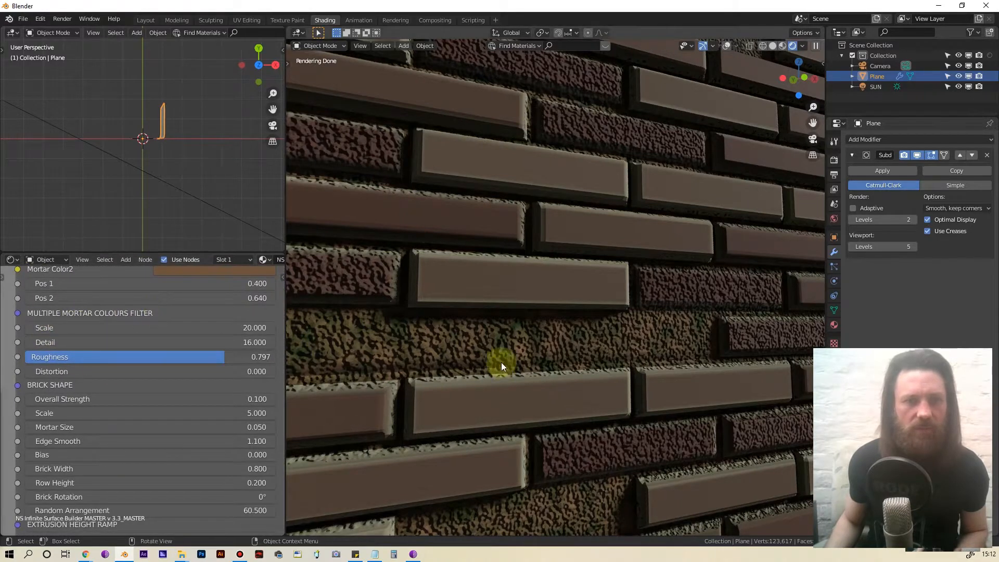
pyautogui.moveTo(134, 337); pyautogui.dragTo(139, 297, button='middle')
pyautogui.moveTo(160, 374); pyautogui.dragTo(146, 331, button='middle')
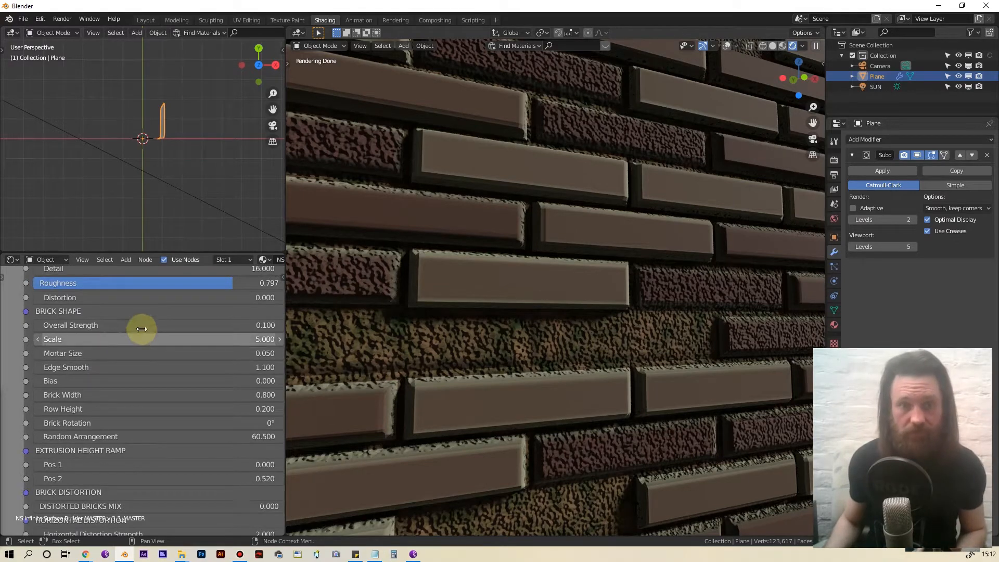
pyautogui.doubleClick(143, 325)
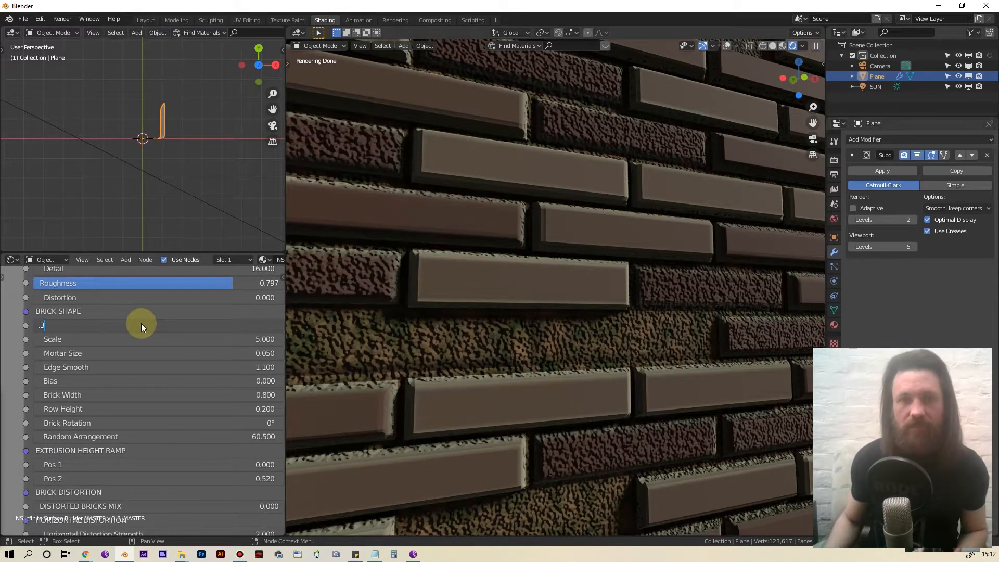
pyautogui.write('.3')
pyautogui.press('Return')
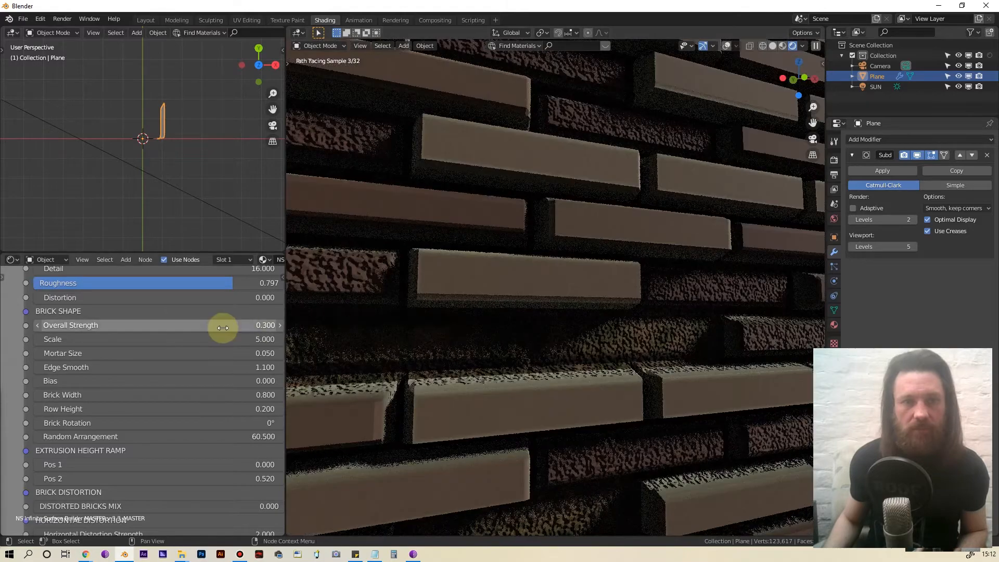
# Step: Set the BRICK SHAPE Overall Strength to 0.2
pyautogui.click(227, 323)
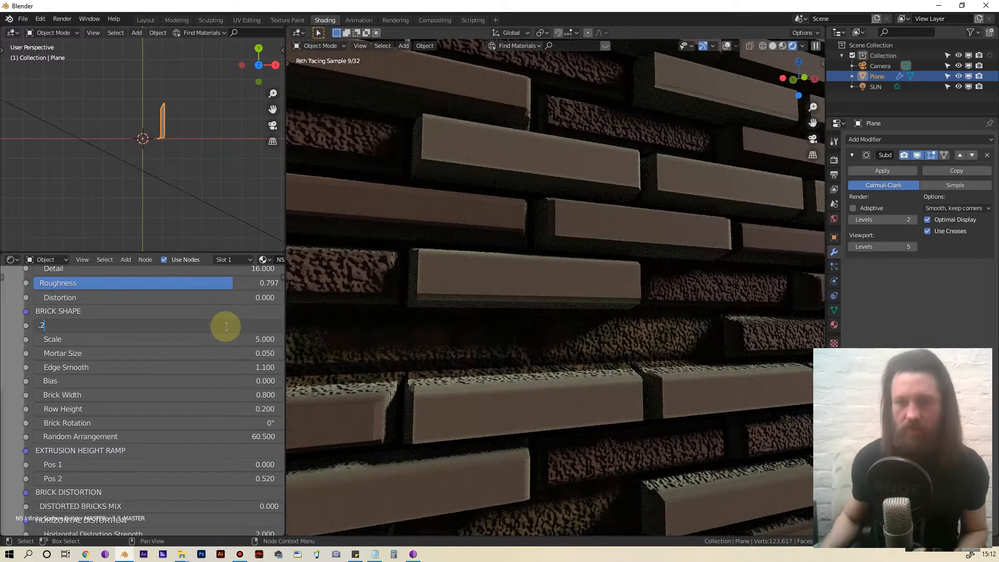
pyautogui.write('.2')
pyautogui.press('Return')
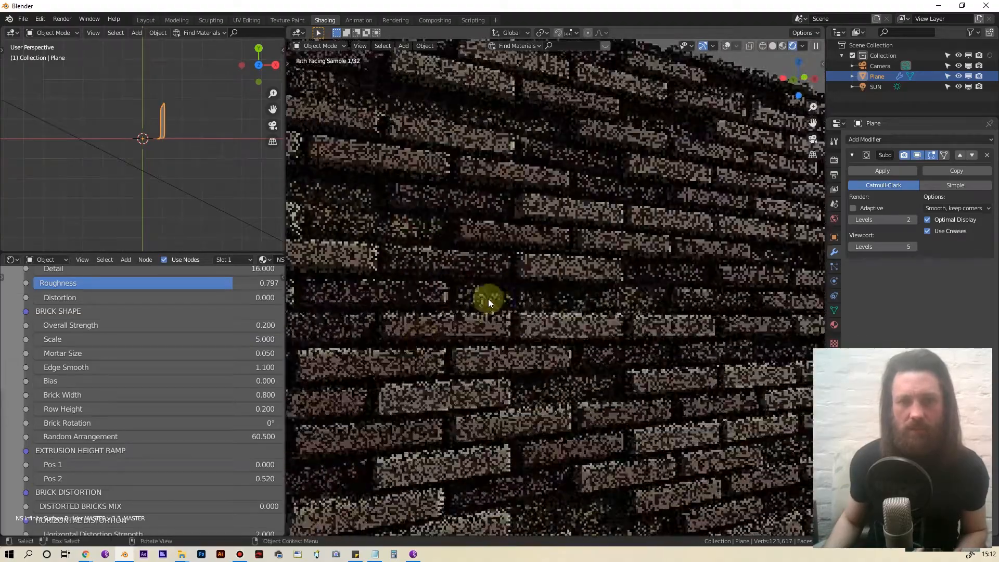
# Step: Try a BRICK SHAPE Mortar Size of 0.1 on the wall and return it to 0.05
pyautogui.moveTo(548, 299); pyautogui.dragTo(495, 293, button='middle')
pyautogui.scroll(4, 536, 304)
pyautogui.scroll(2, 125, 356)
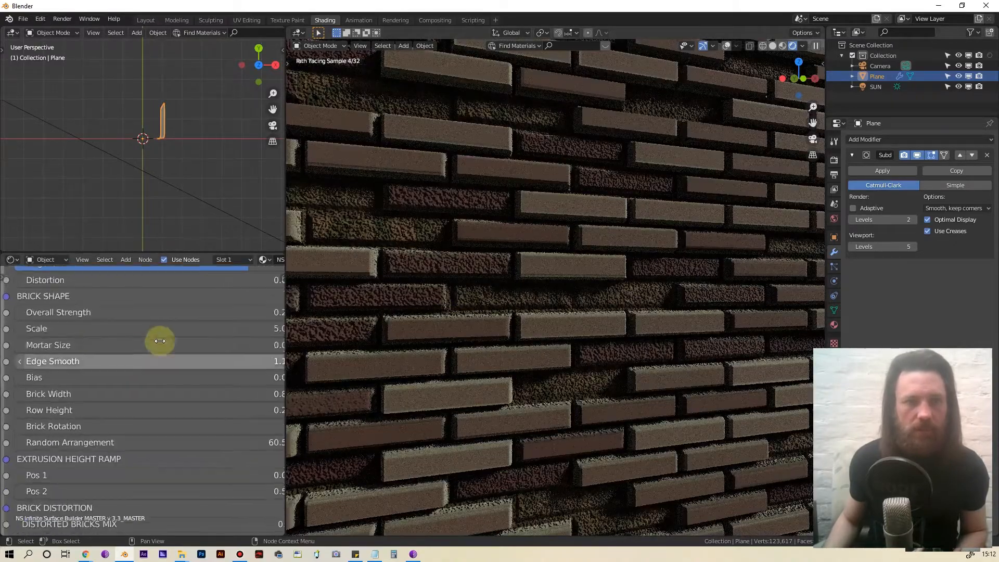
pyautogui.moveTo(159, 339); pyautogui.dragTo(118, 333, button='middle')
pyautogui.scroll(-2, 118, 333)
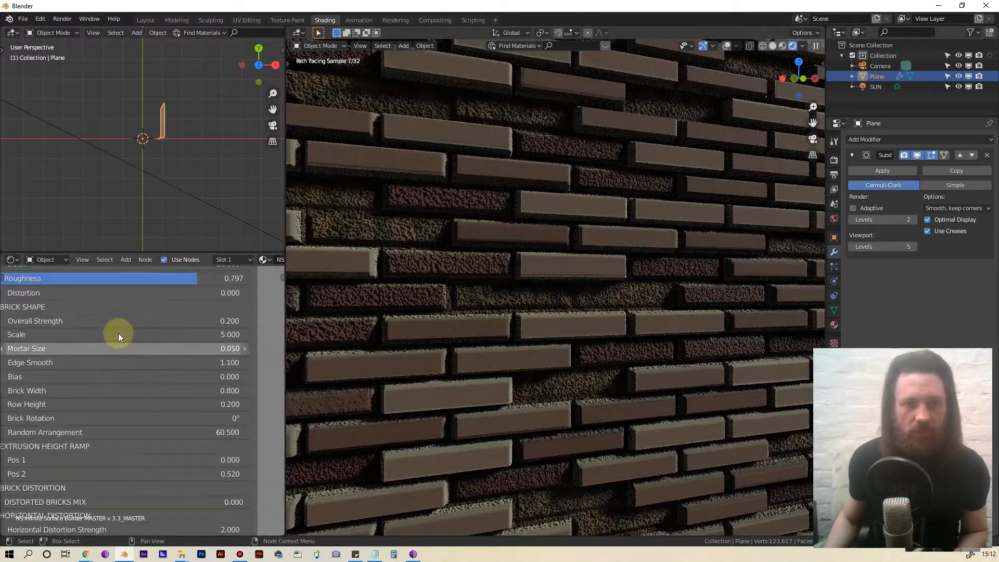
pyautogui.doubleClick(141, 348)
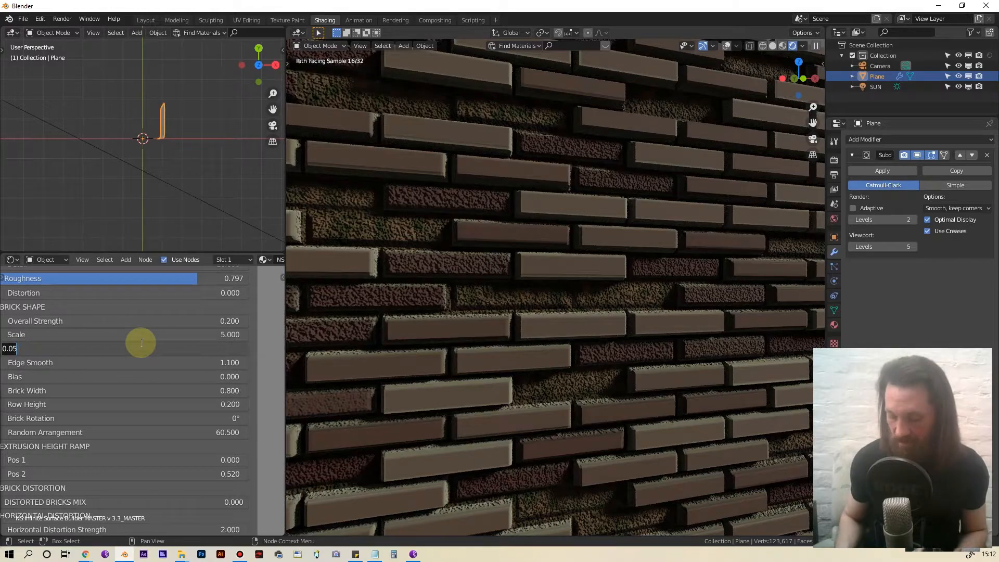
pyautogui.write('.1')
pyautogui.press('Return')
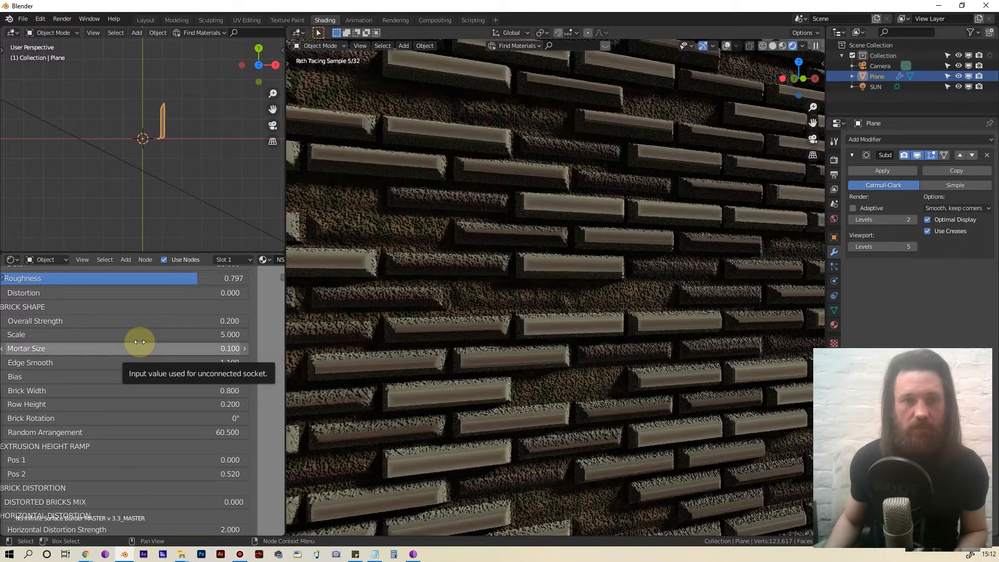
pyautogui.doubleClick(140, 347)
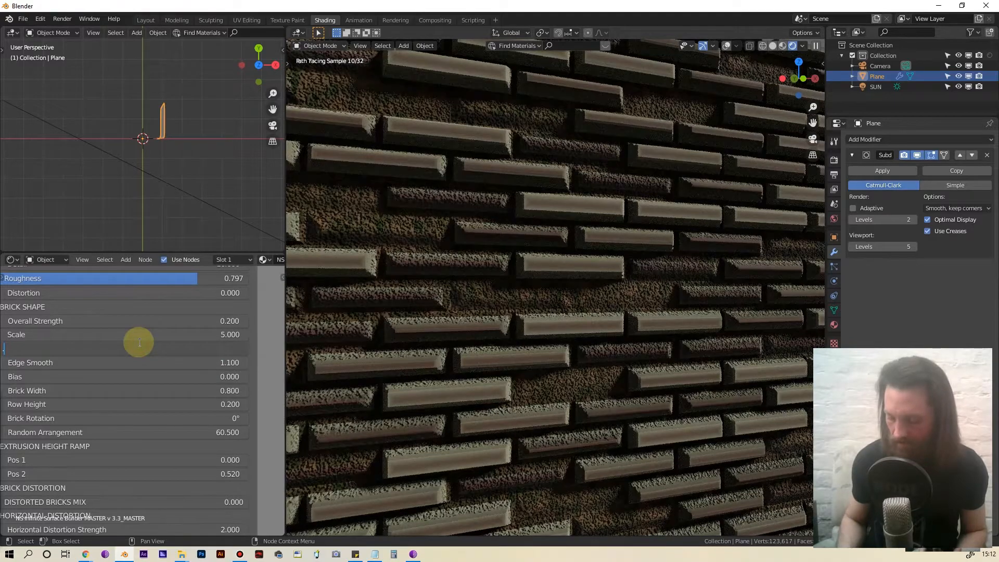
pyautogui.write('.05')
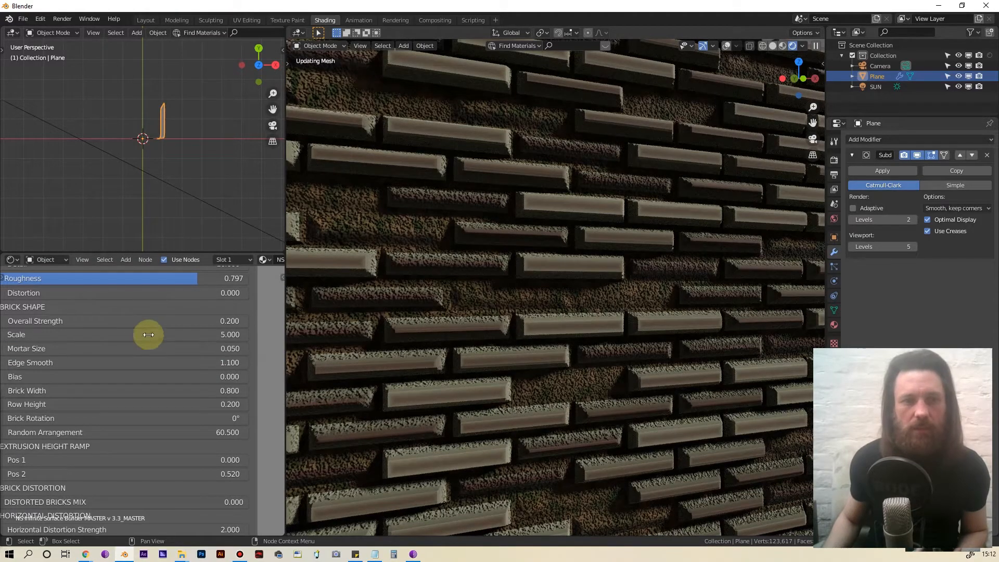
pyautogui.press('Return')
# Step: Set the Mortar Size in the BRICK SHAPE settings to 0.03
pyautogui.doubleClick(147, 347)
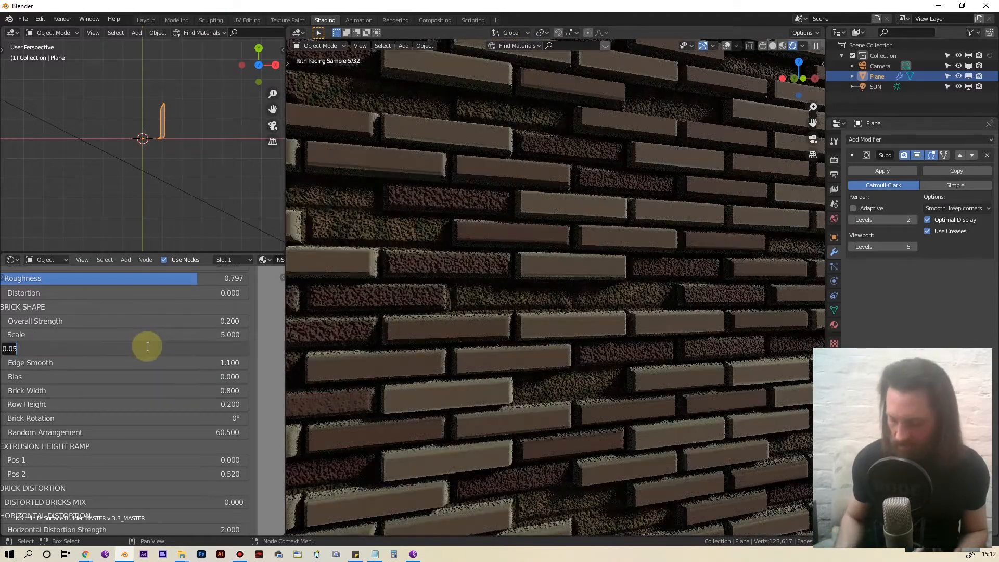
pyautogui.write('.0')
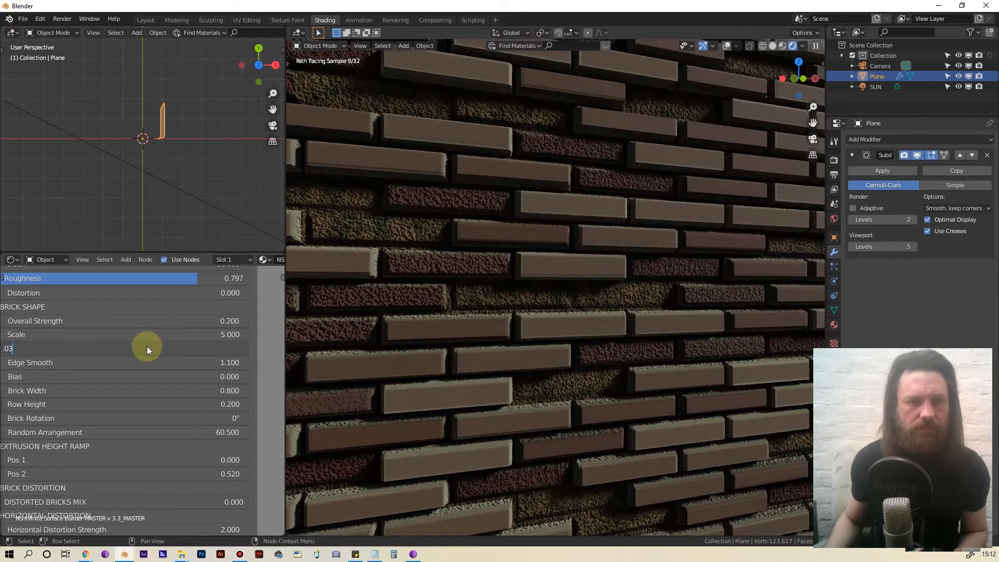
pyautogui.write('3')
pyautogui.press('Return')
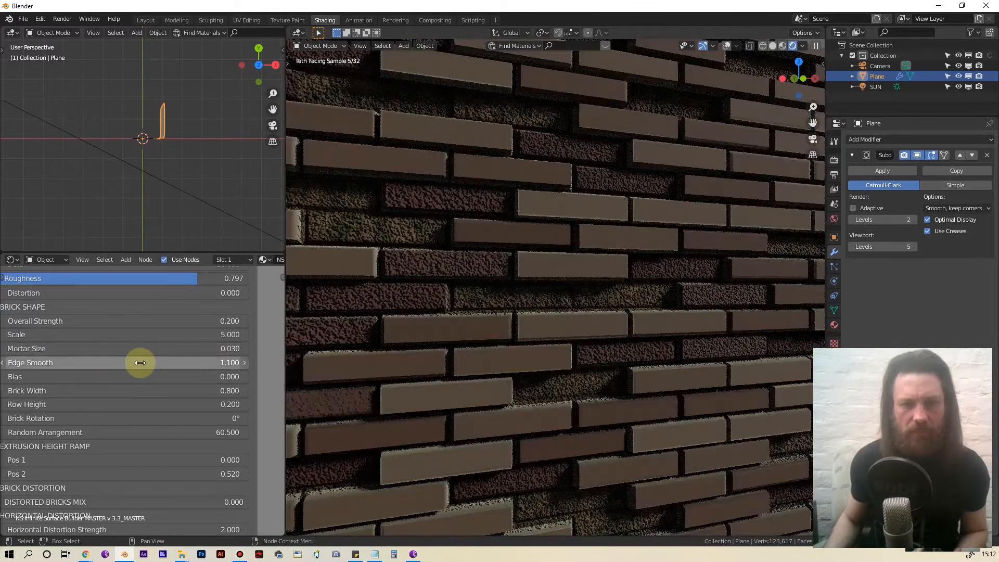
# Step: Set the Edge Smooth in the BRICK SHAPE settings to 0
pyautogui.scroll(1, 383, 357)
pyautogui.scroll(1, 457, 339)
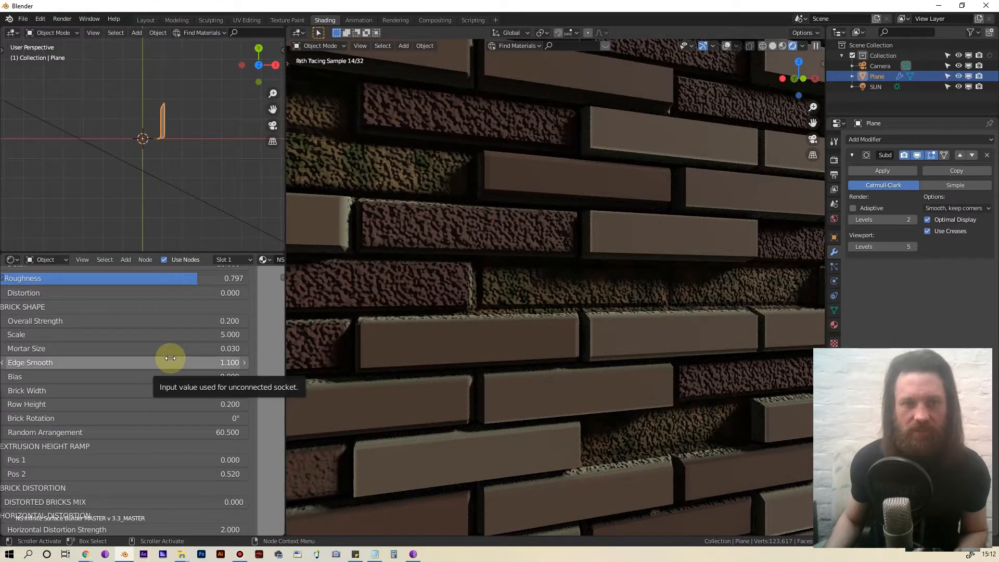
pyautogui.click(215, 367)
pyautogui.write('0')
pyautogui.press('Return')
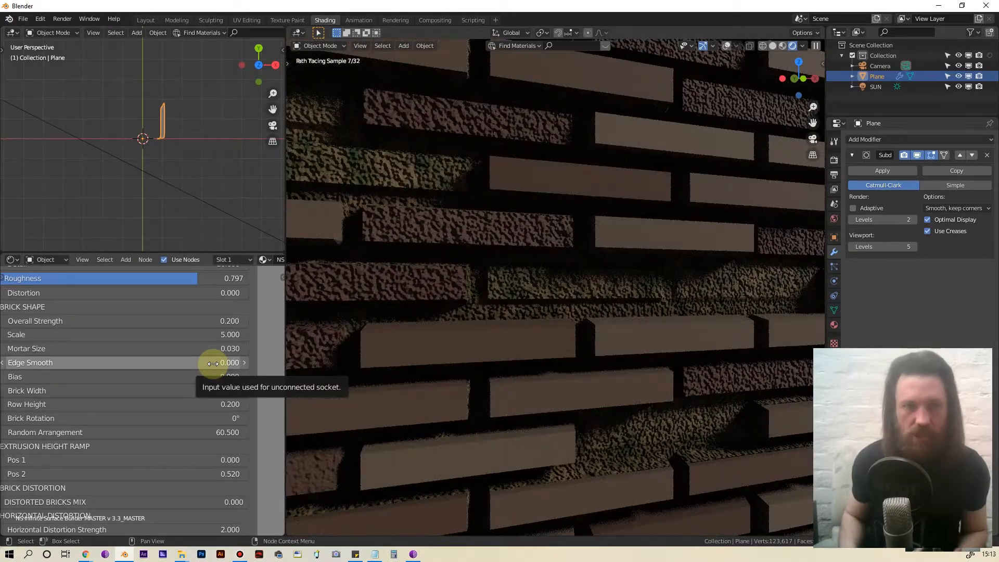
# Step: Set the Edge Smooth in the BRICK SHAPE settings to 0.11
pyautogui.click(204, 352)
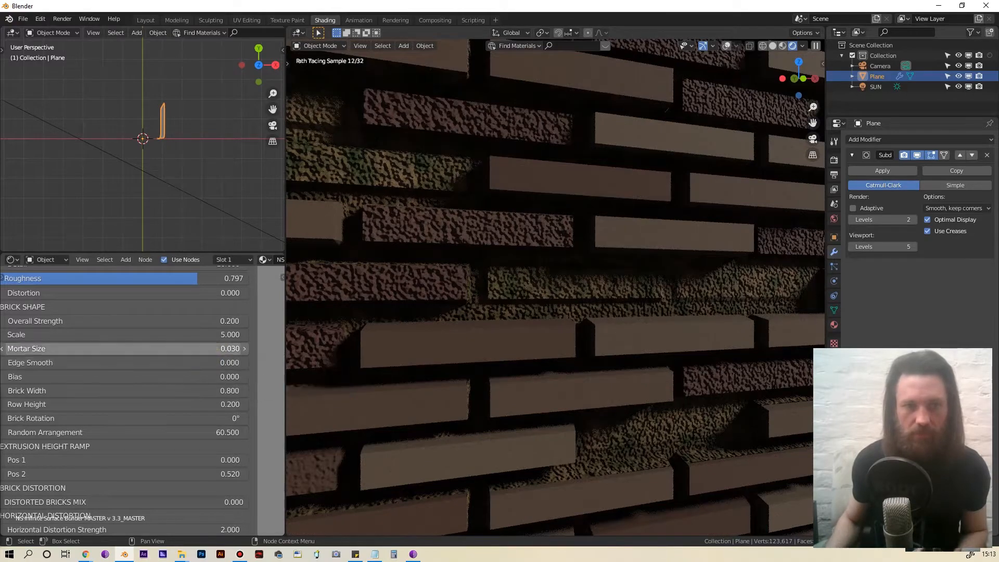
pyautogui.press('Return')
pyautogui.click(203, 361)
pyautogui.write('.110')
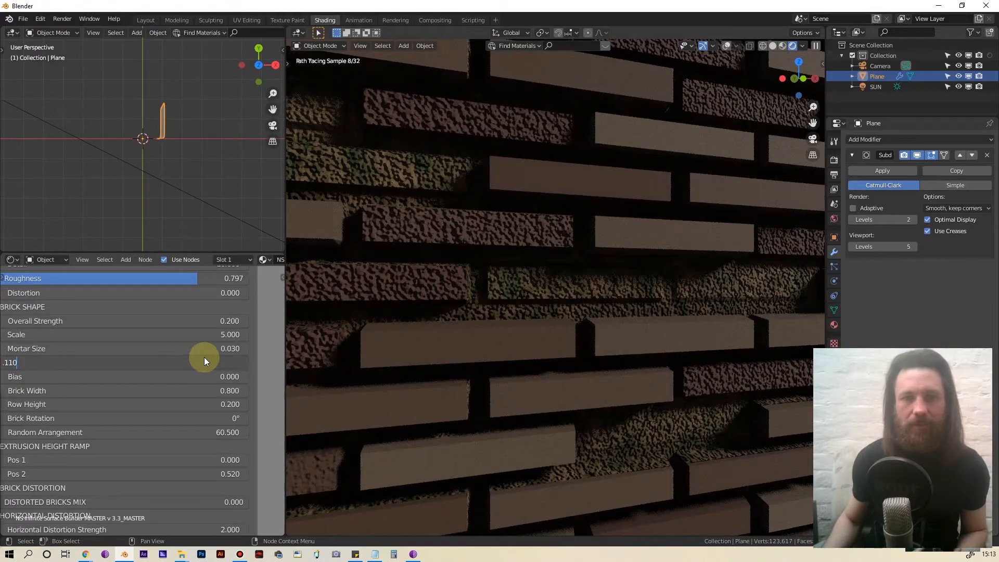
pyautogui.press('Return')
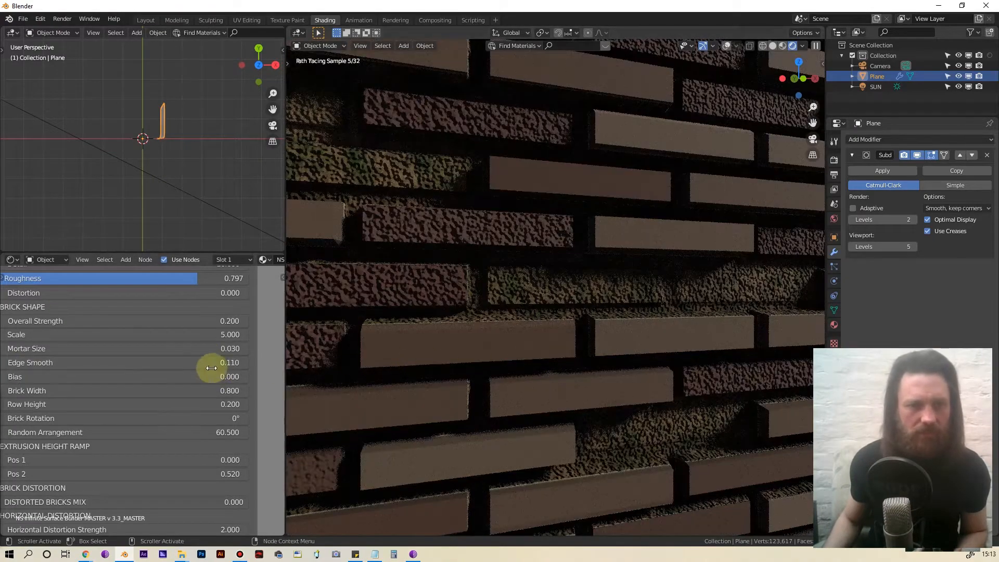
# Step: Set the Edge Smooth in the BRICK SHAPE settings to 0.1
pyautogui.click(206, 364)
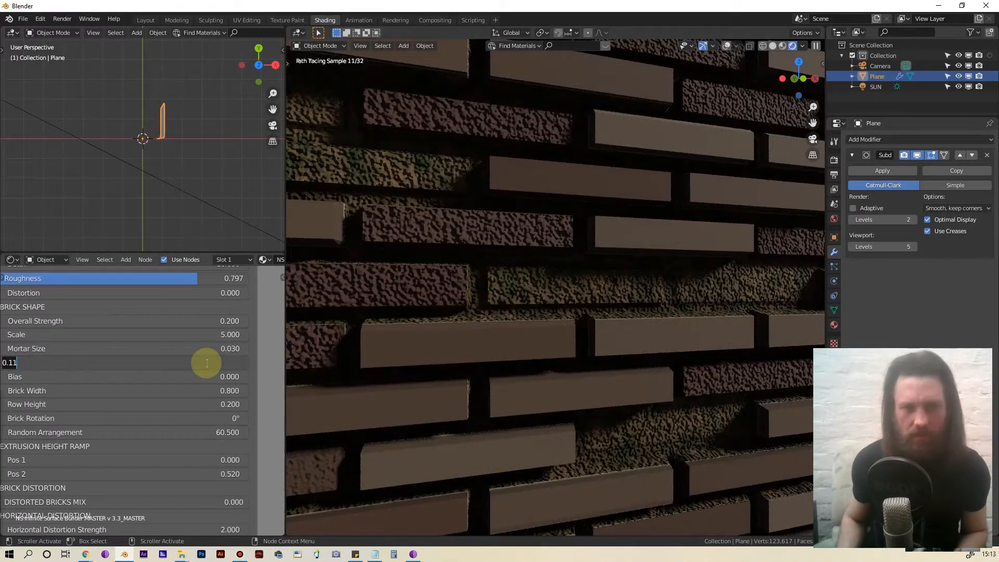
pyautogui.write('.1')
pyautogui.press('Return')
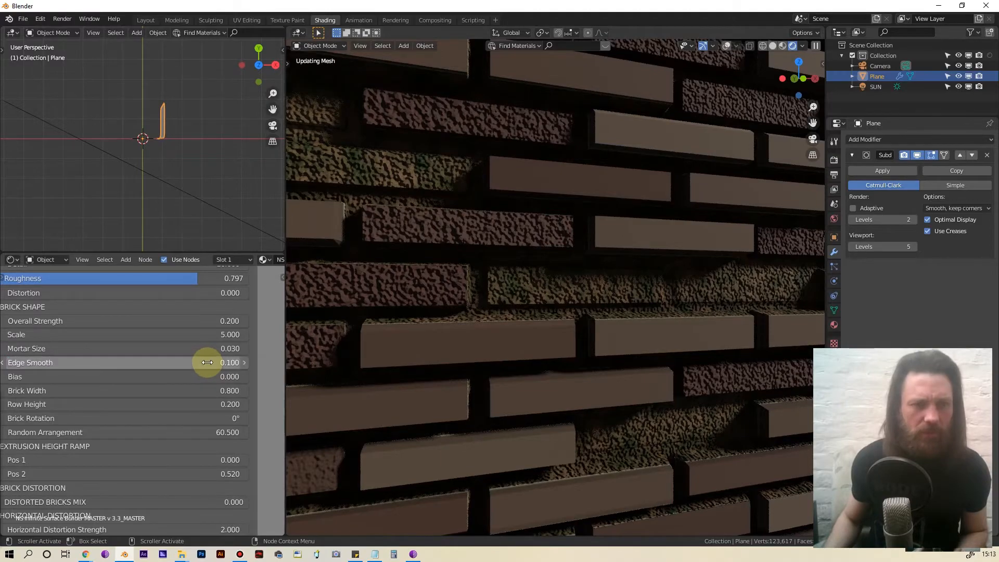
# Step: Try an Edge Smooth of 1 and then 2 in the BRICK SHAPE settings
pyautogui.click(203, 362)
pyautogui.write('1')
pyautogui.press('Return')
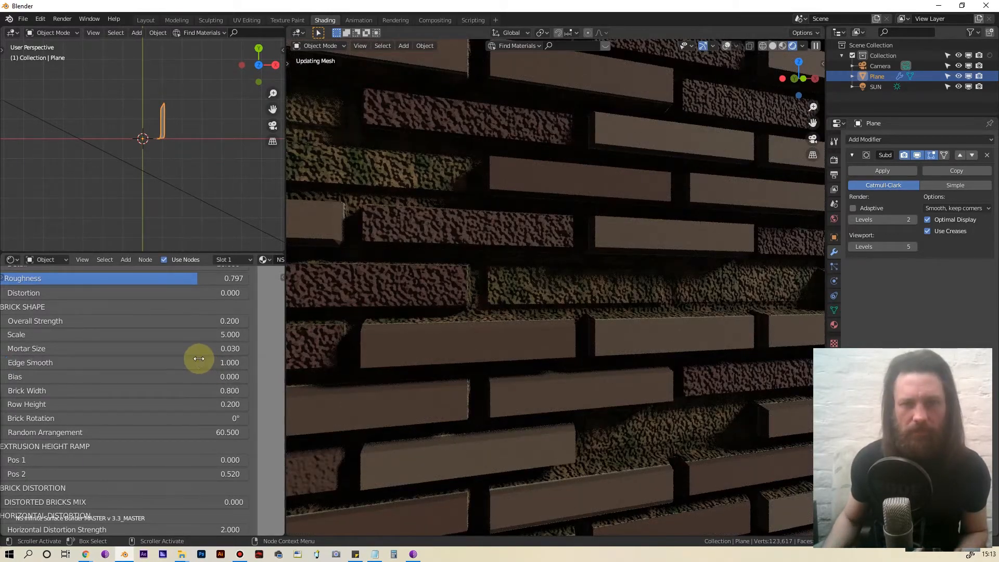
pyautogui.click(199, 359)
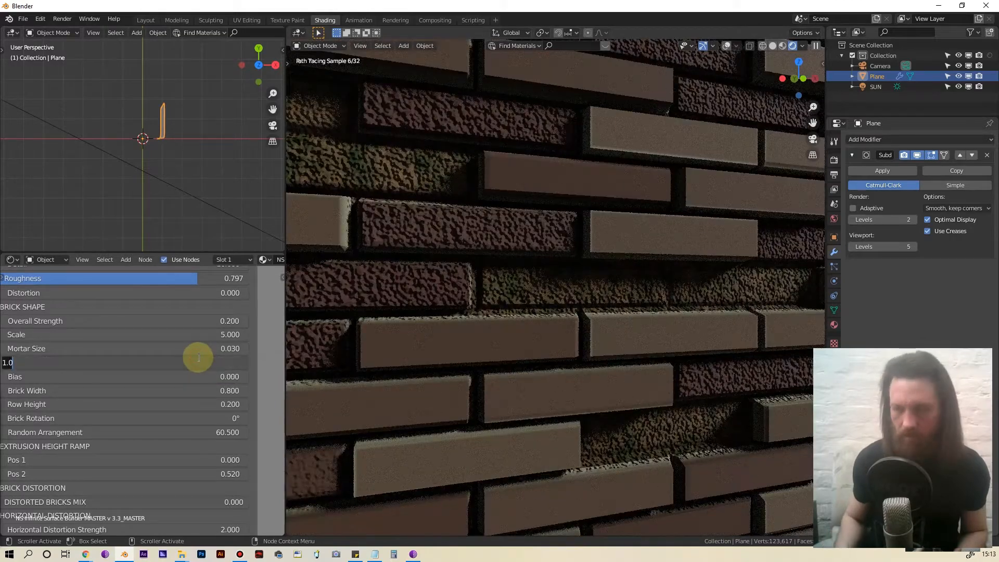
pyautogui.write('2')
pyautogui.press('Return')
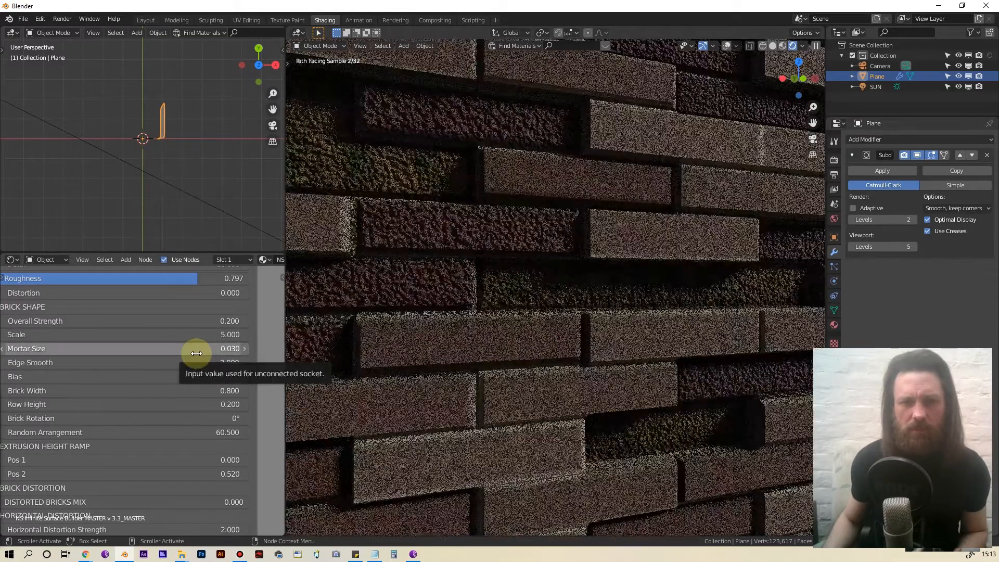
# Step: Try a Mortar Size of 1 in the BRICK SHAPE settings, and return it to 0.03
pyautogui.click(196, 354)
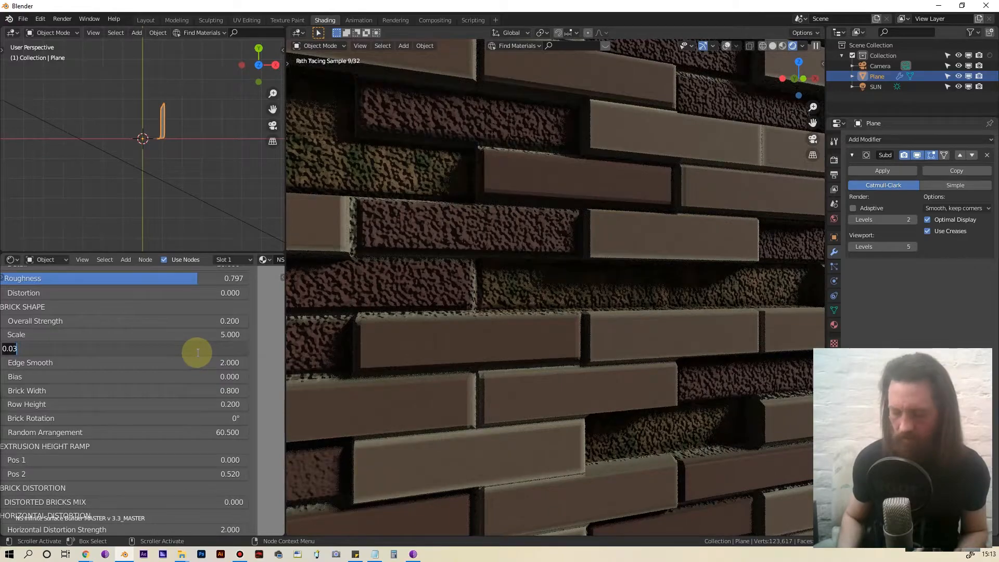
pyautogui.write('1')
pyautogui.press('Return')
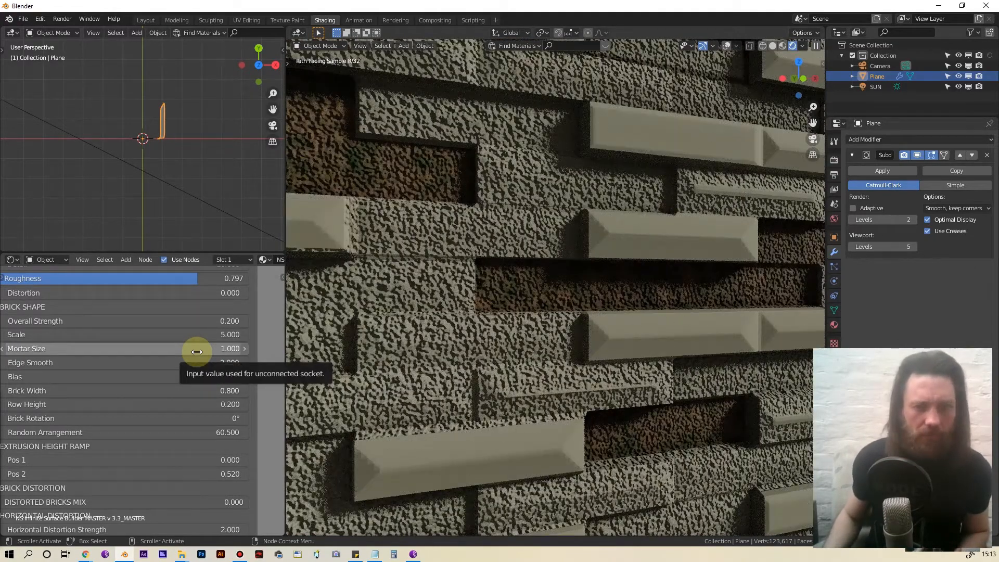
pyautogui.click(198, 352)
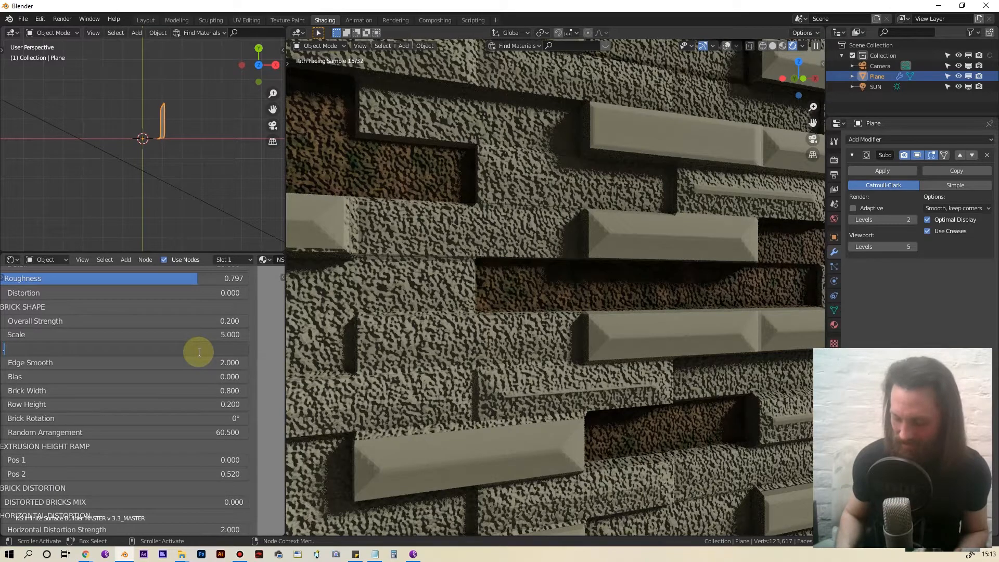
pyautogui.write('0')
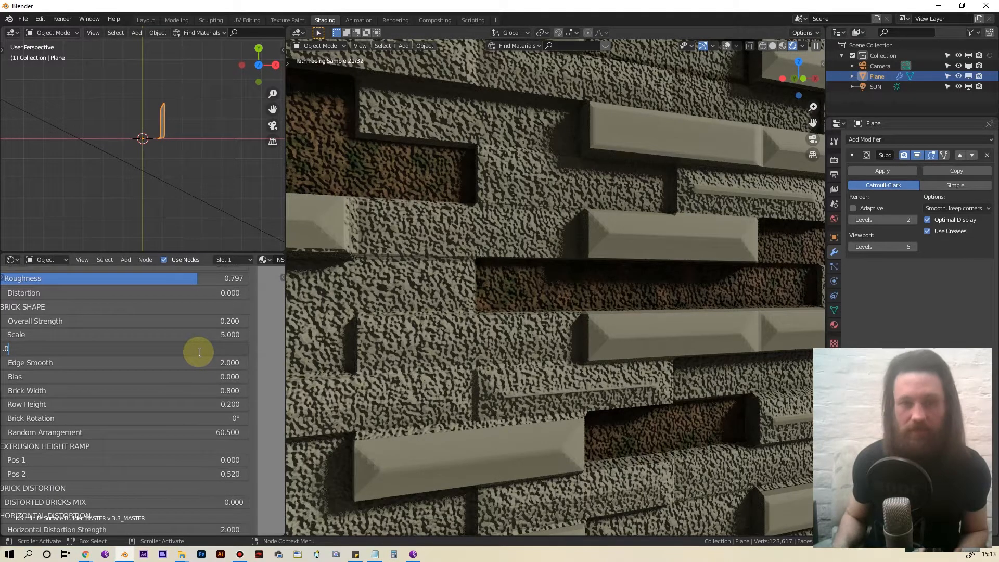
pyautogui.write('.03')
pyautogui.press('Return')
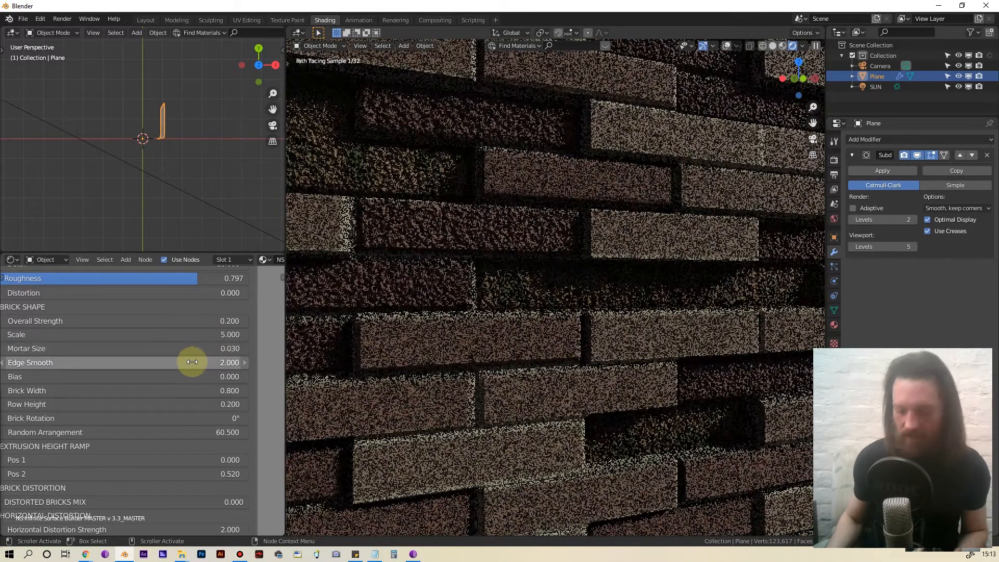
# Step: Set the Edge Smooth in the BRICK SHAPE settings to 1
pyautogui.click(192, 362)
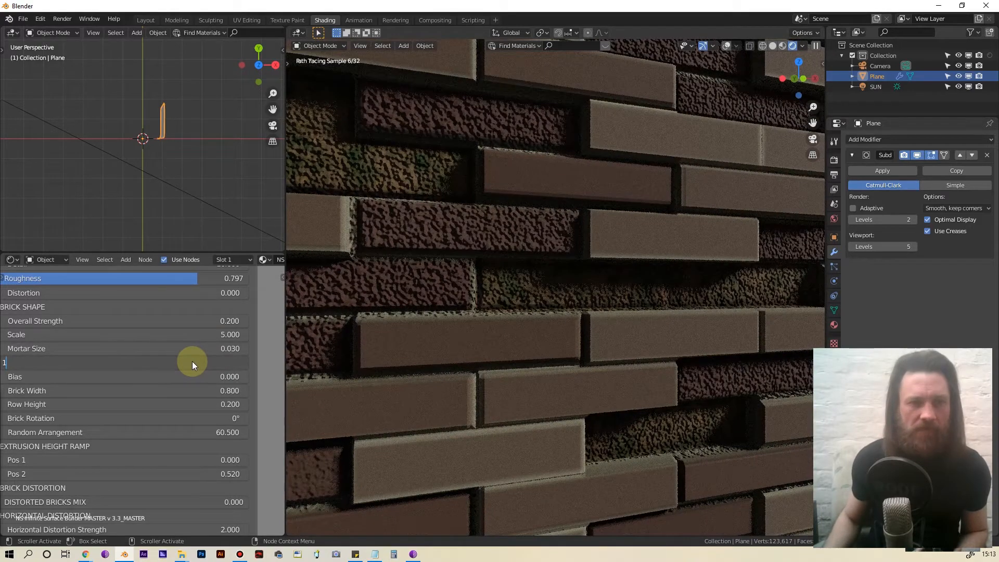
pyautogui.press('Return')
# Step: Try a Bias of 1 and then -1 in the BRICK SHAPE settings
pyautogui.moveTo(190, 363); pyautogui.dragTo(211, 315, button='middle')
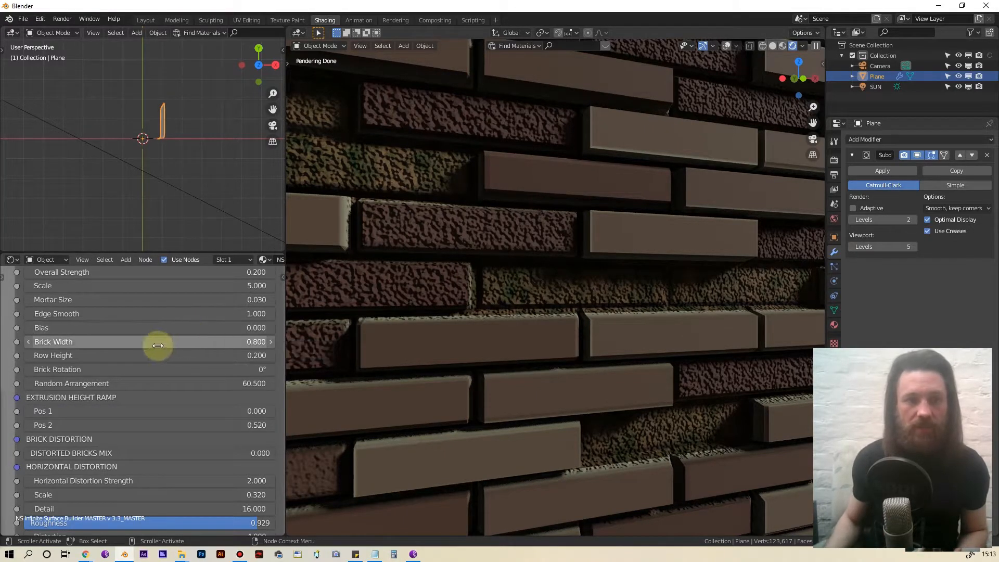
pyautogui.click(144, 328)
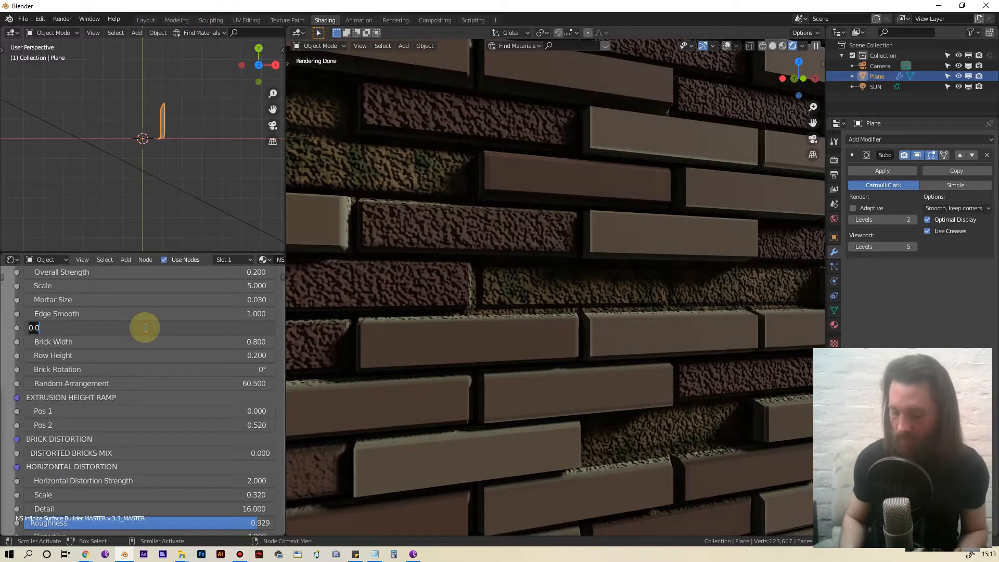
pyautogui.write('1')
pyautogui.press('Return')
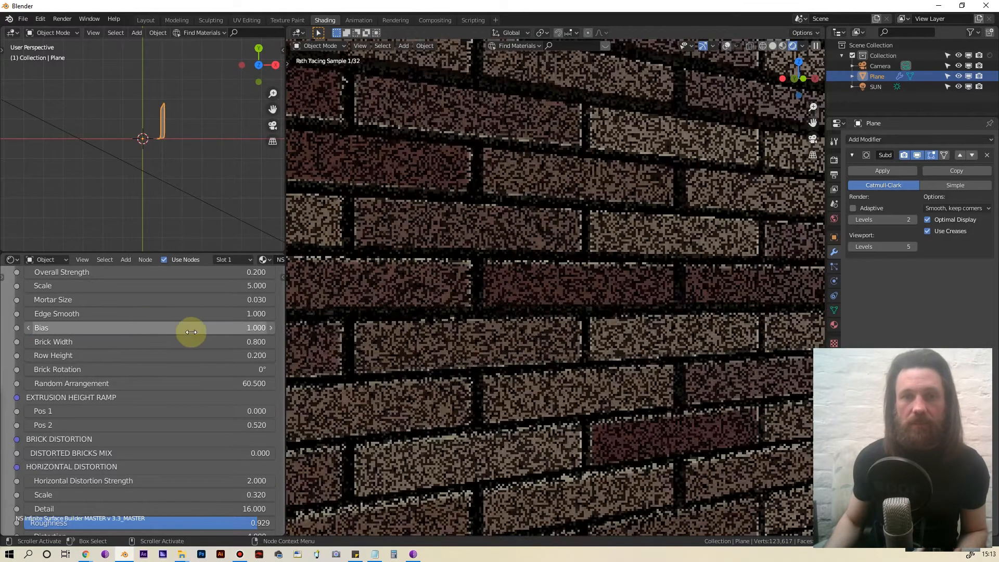
pyautogui.scroll(-5, 549, 317)
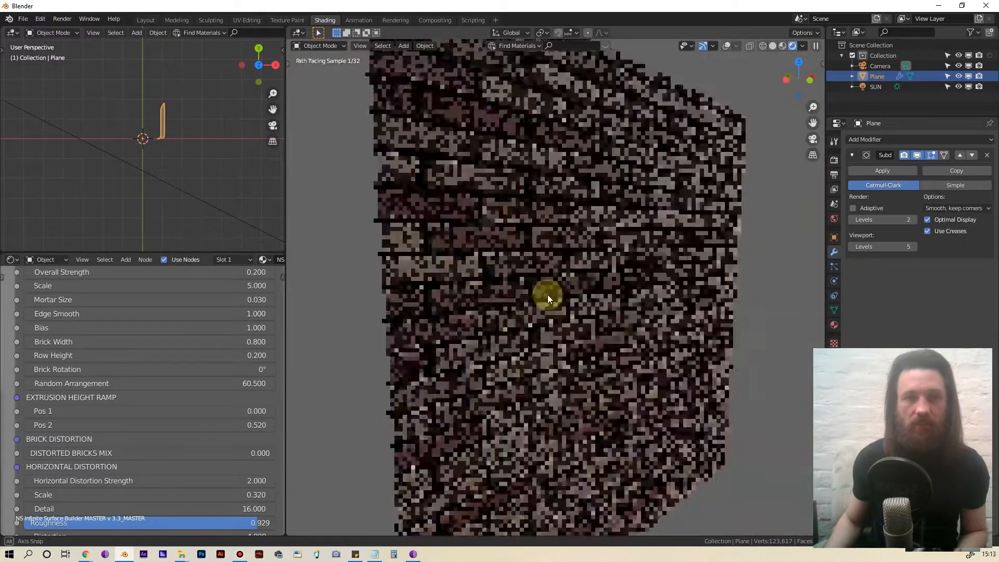
pyautogui.click(166, 330)
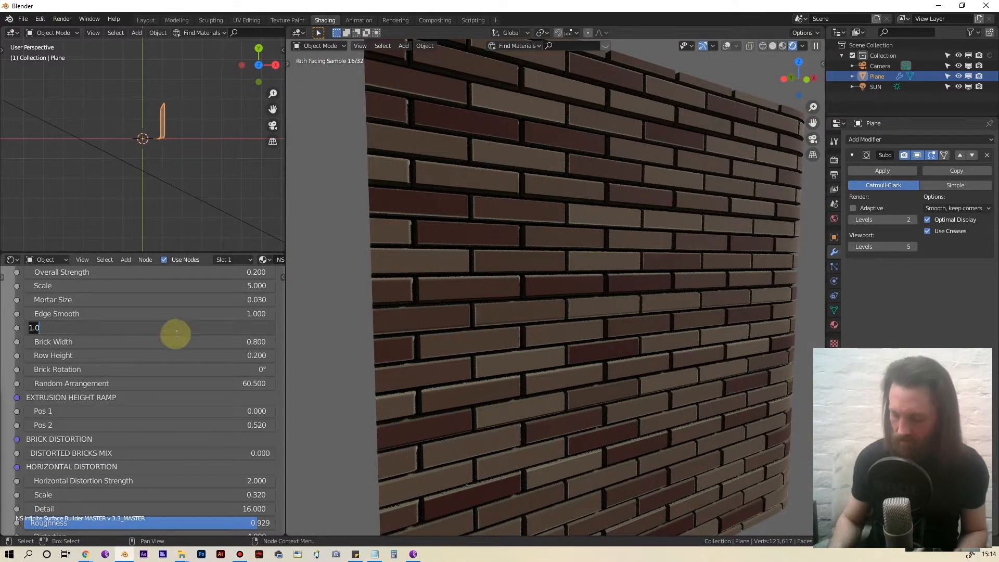
pyautogui.write('-1')
pyautogui.press('Return')
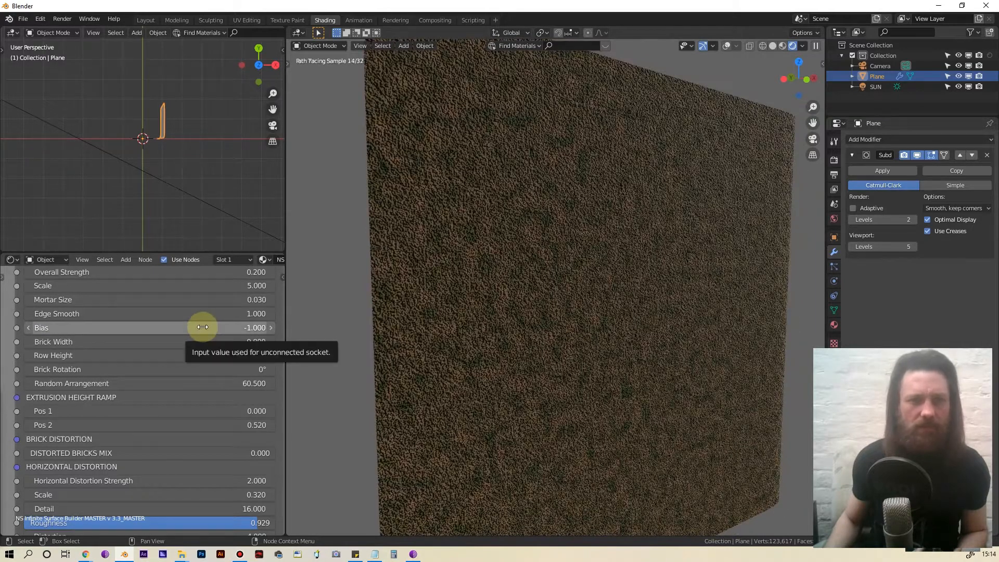
# Step: Set the Bias in the BRICK SHAPE settings back to 0
pyautogui.click(196, 330)
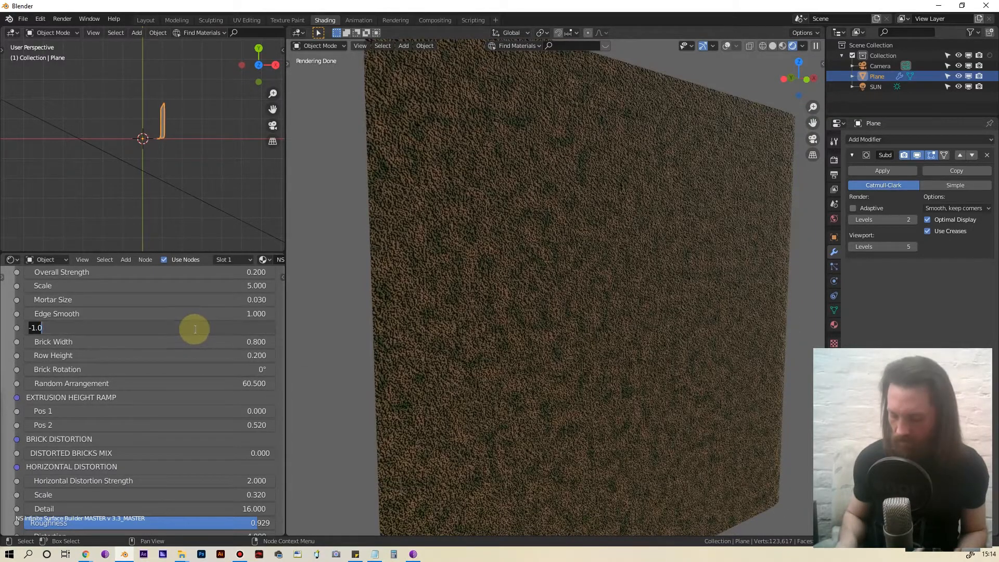
pyautogui.write('0')
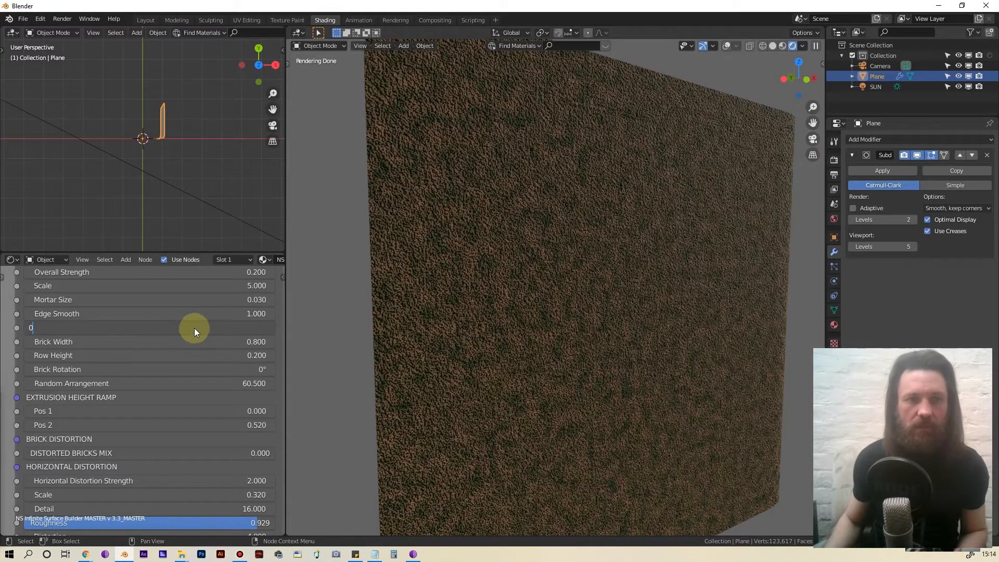
pyautogui.press('Return')
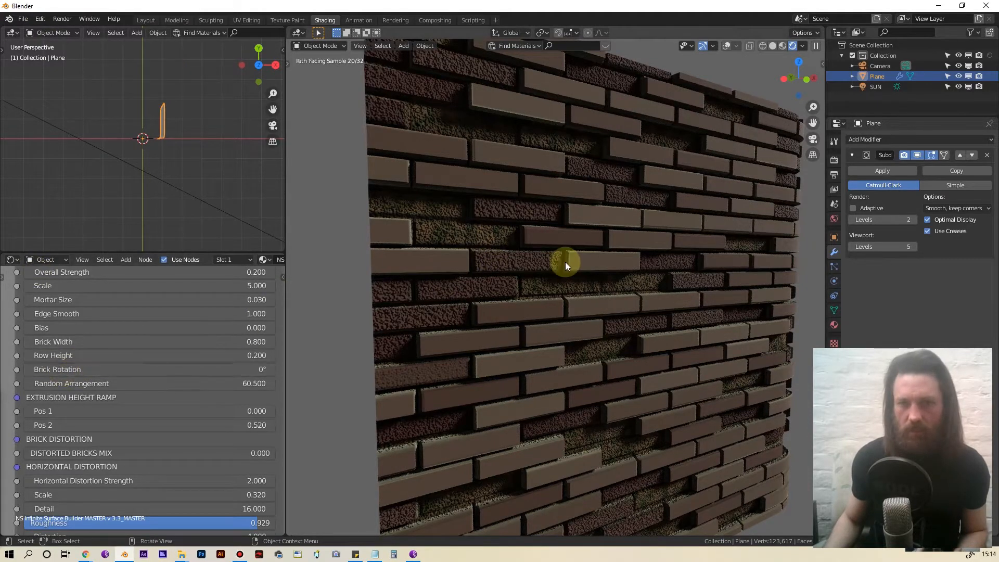
# Step: Try a Row Height of 0.8 in the BRICK SHAPE settings, and return it to 0.2
pyautogui.scroll(2, 142, 380)
pyautogui.moveTo(142, 379); pyautogui.dragTo(165, 399, button='middle')
pyautogui.scroll(-4, 184, 372)
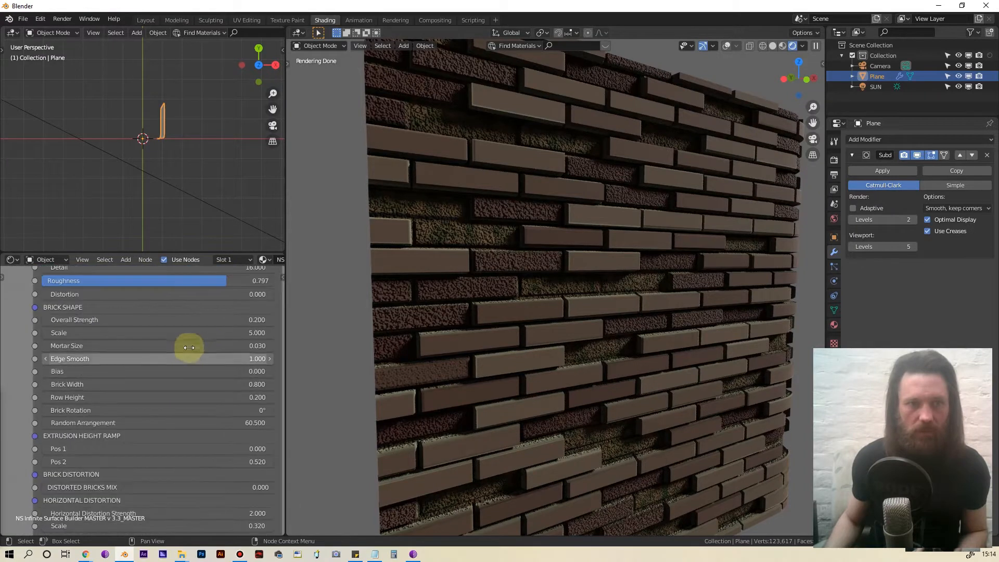
pyautogui.scroll(2, 163, 351)
pyautogui.moveTo(163, 392); pyautogui.dragTo(152, 323, button='middle')
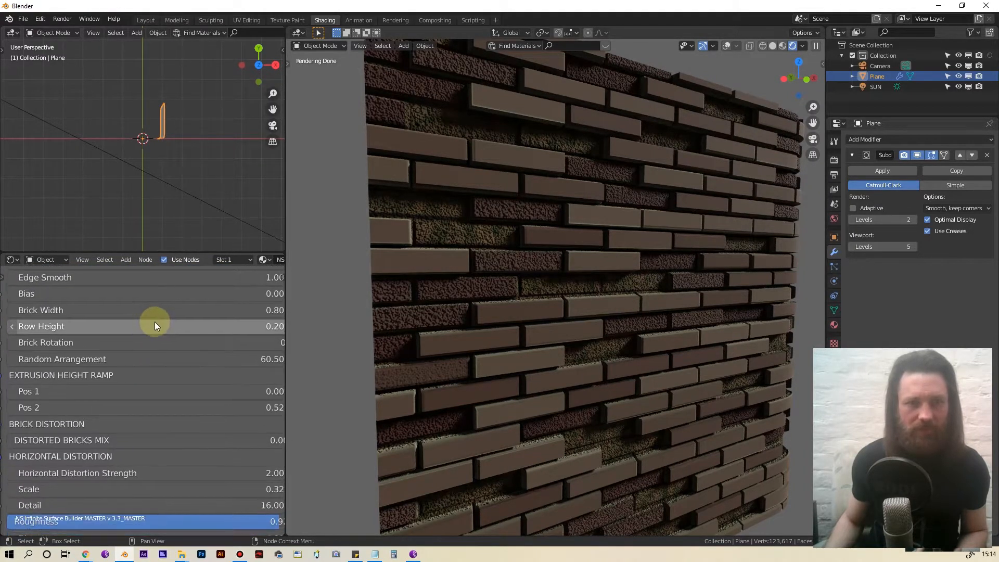
pyautogui.click(153, 322)
pyautogui.write('.8')
pyautogui.press('Return')
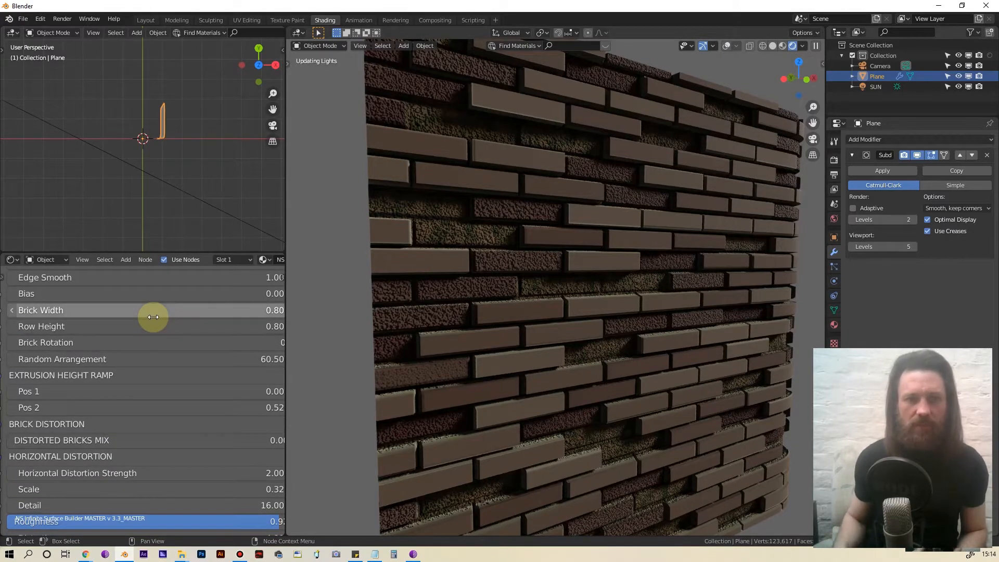
pyautogui.click(151, 324)
pyautogui.write('.2')
pyautogui.press('Return')
# Step: Try a Random Arrangement of 0 for the bricks, and change it to 120
pyautogui.keyDown('shift'); pyautogui.scroll(-1, 163, 334); pyautogui.keyUp('shift')
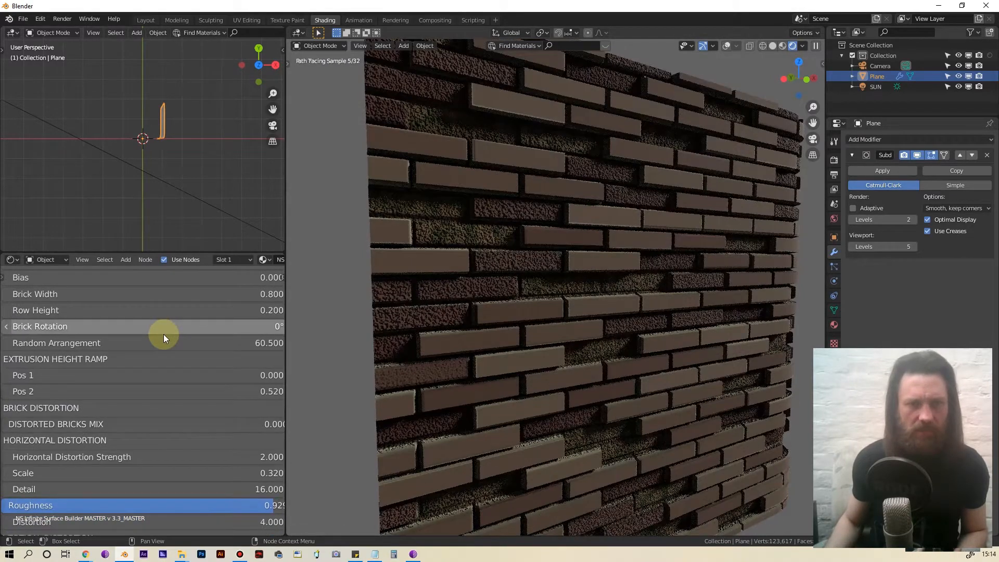
pyautogui.click(155, 343)
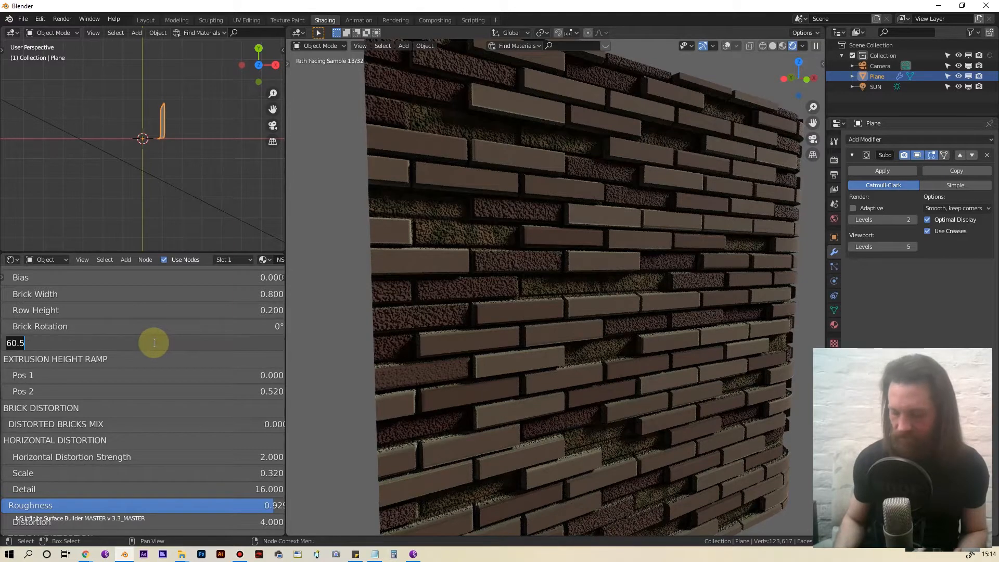
pyautogui.write('00')
pyautogui.press('Return')
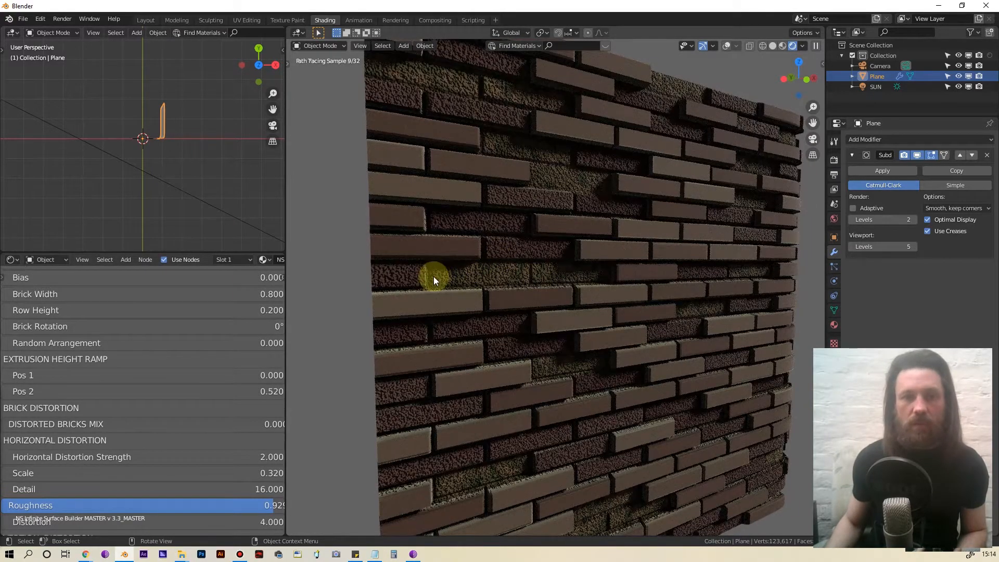
pyautogui.click(215, 348)
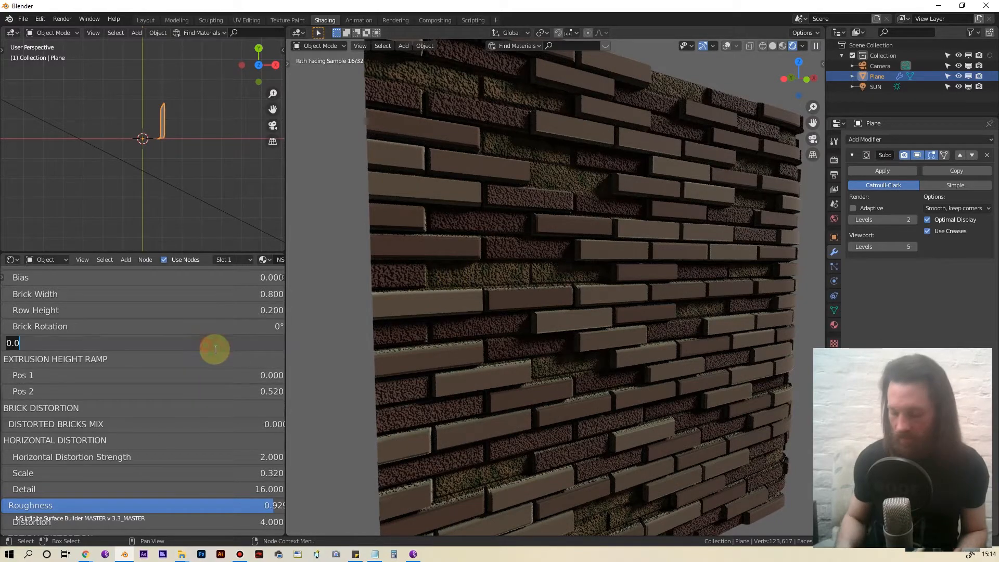
pyautogui.write('120')
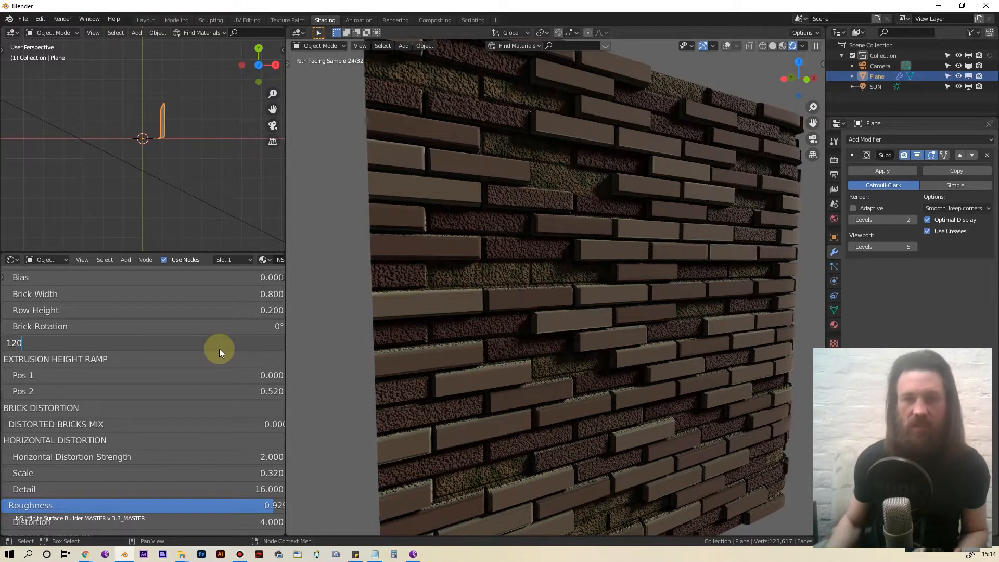
pyautogui.press('Return')
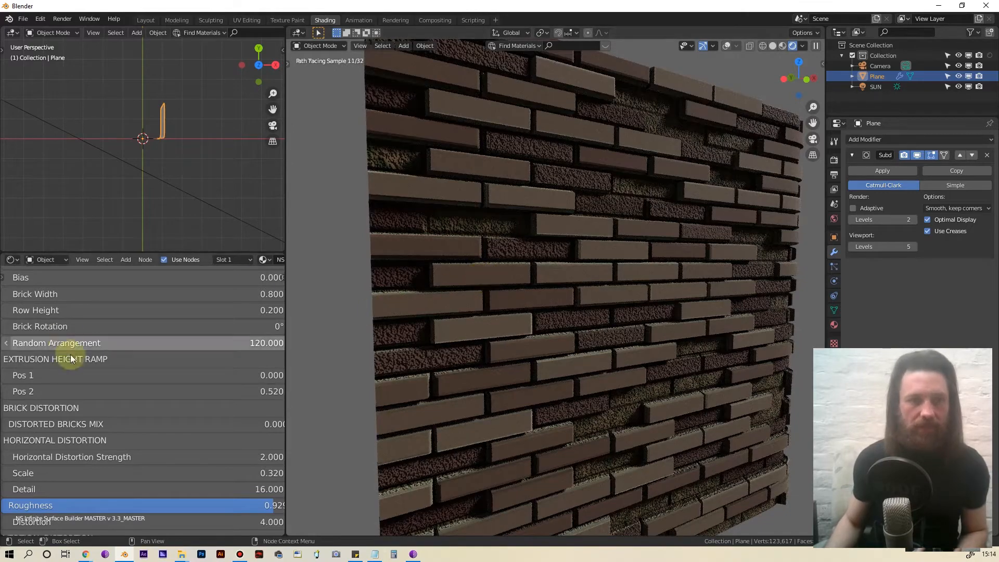
# Step: Try a Pos 1 of 0.4 in the EXTRUSION HEIGHT RAMP settings, and return it to 0
pyautogui.scroll(-2, 133, 372)
pyautogui.scroll(-1, 124, 351)
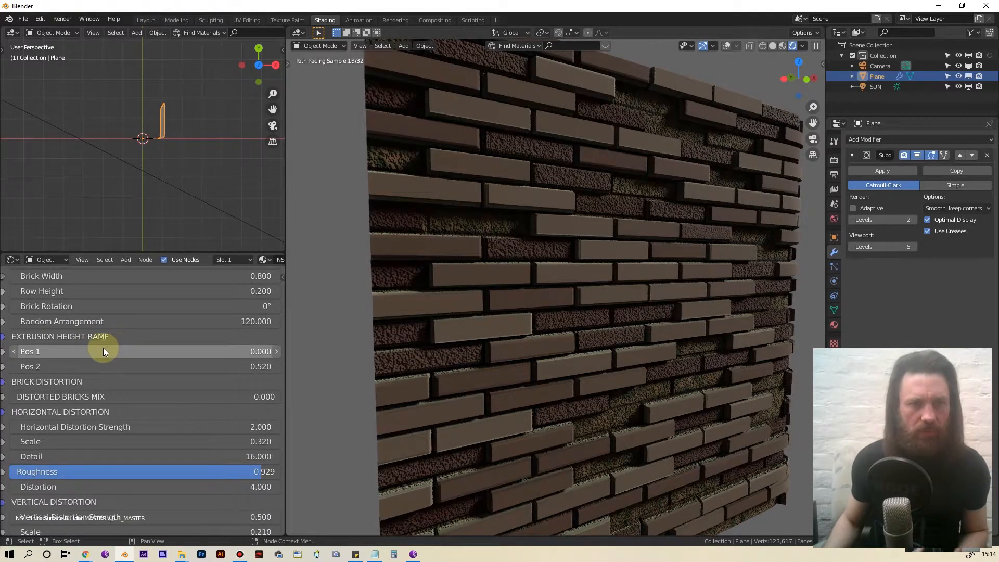
pyautogui.click(157, 346)
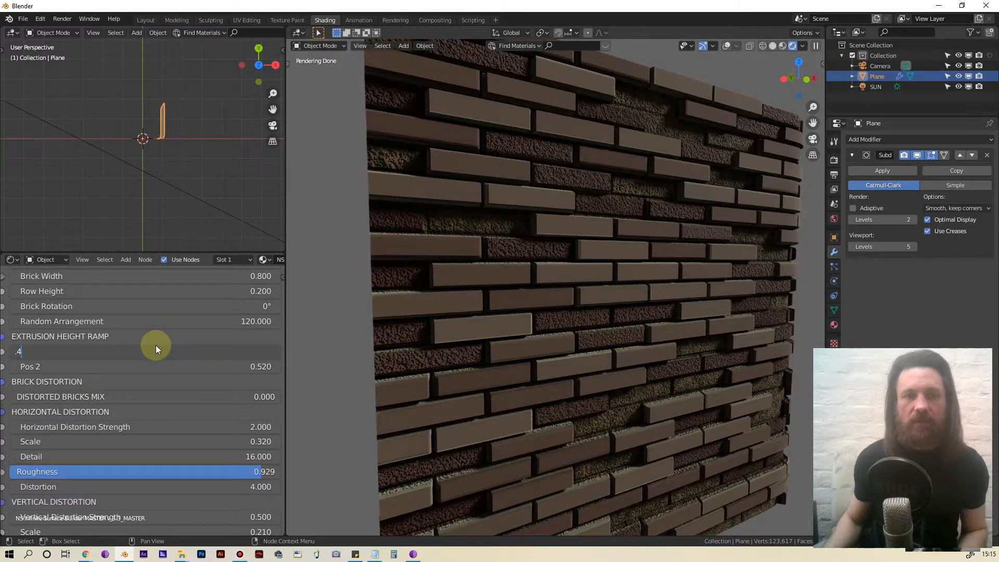
pyautogui.press('Return')
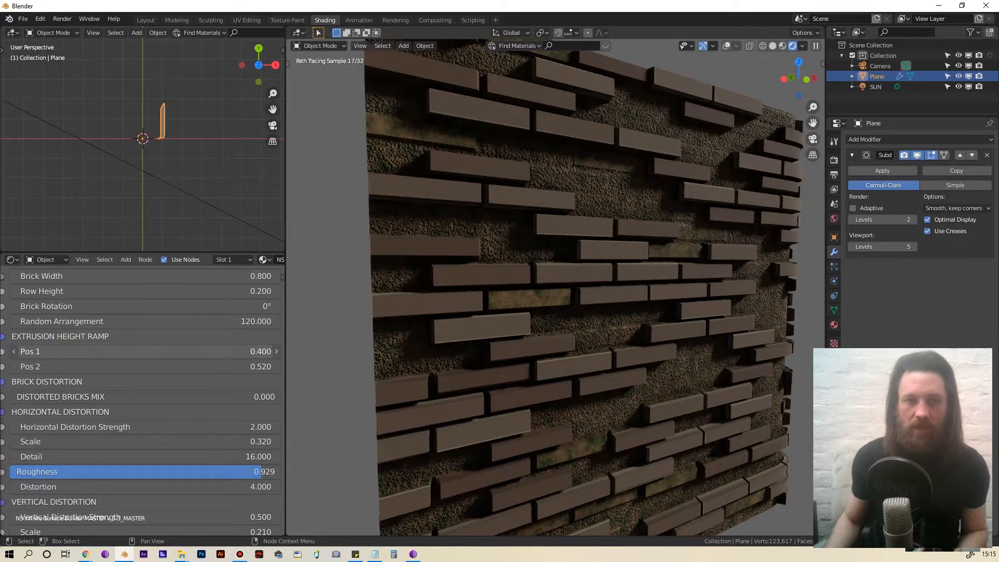
pyautogui.moveTo(67, 351); pyautogui.dragTo(32, 351)
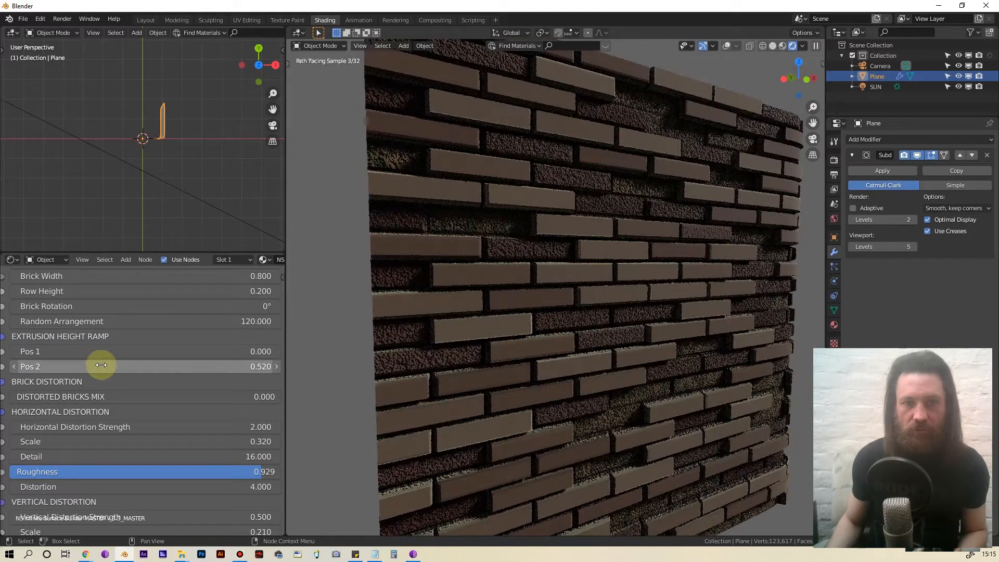
# Step: Lower Pos 2 in the EXTRUSION HEIGHT RAMP settings to 0.2, and reduce it further to 0.1
pyautogui.doubleClick(102, 365)
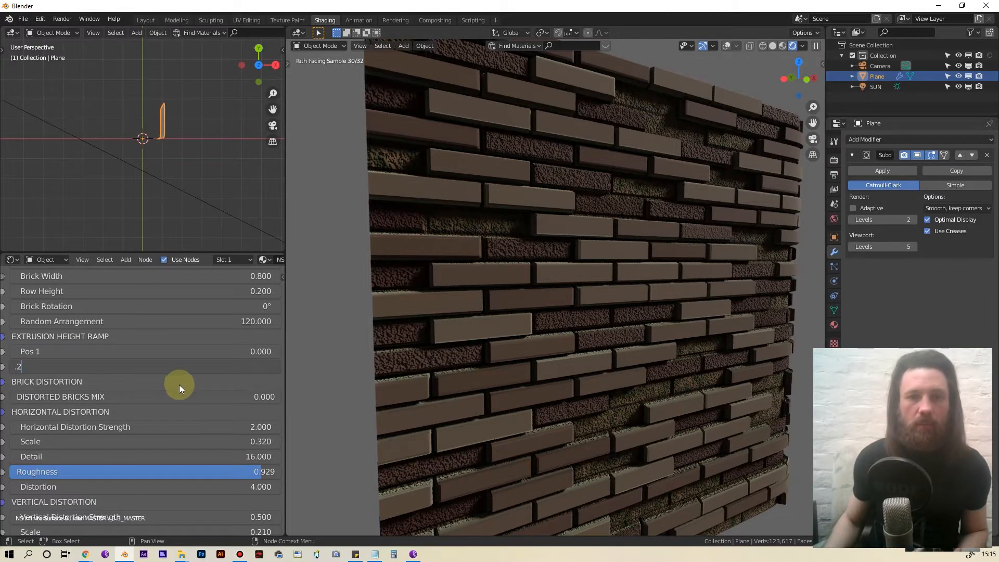
pyautogui.press('Return')
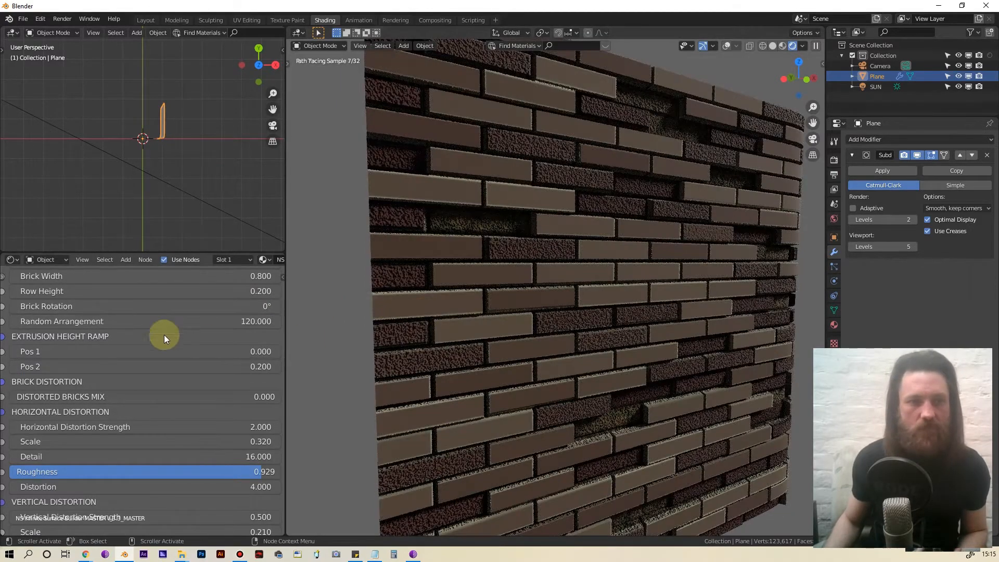
pyautogui.click(162, 363)
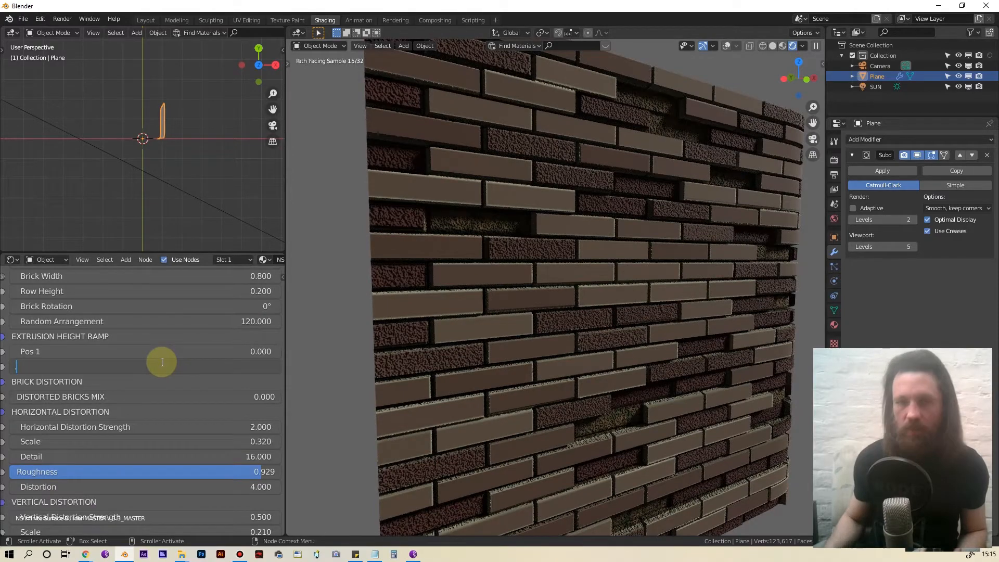
pyautogui.write('.1')
pyautogui.press('Return')
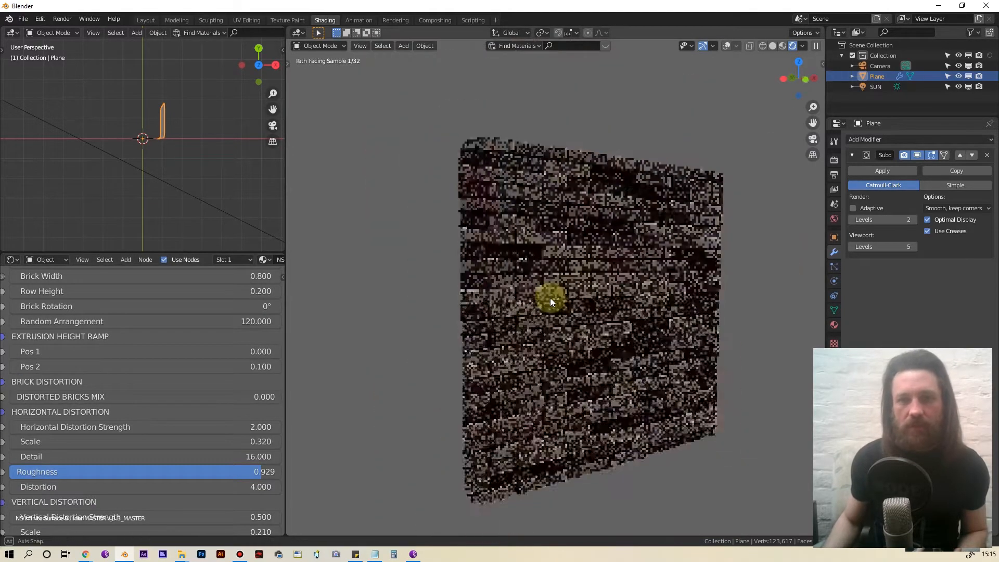
# Step: Set Pos 2 in the EXTRUSION HEIGHT RAMP settings to 0.7 and inspect the brick wall
pyautogui.moveTo(550, 298)
pyautogui.mouseDown(button='middle')
pyautogui.moveTo(607, 269)
pyautogui.moveTo(525, 279)
pyautogui.moveTo(626, 223)
pyautogui.moveTo(584, 272)
pyautogui.moveTo(531, 264)
pyautogui.moveTo(735, 214)
pyautogui.mouseUp(button='middle')
pyautogui.moveTo(614, 271); pyautogui.dragTo(708, 271, button='middle')
pyautogui.doubleClick(190, 366)
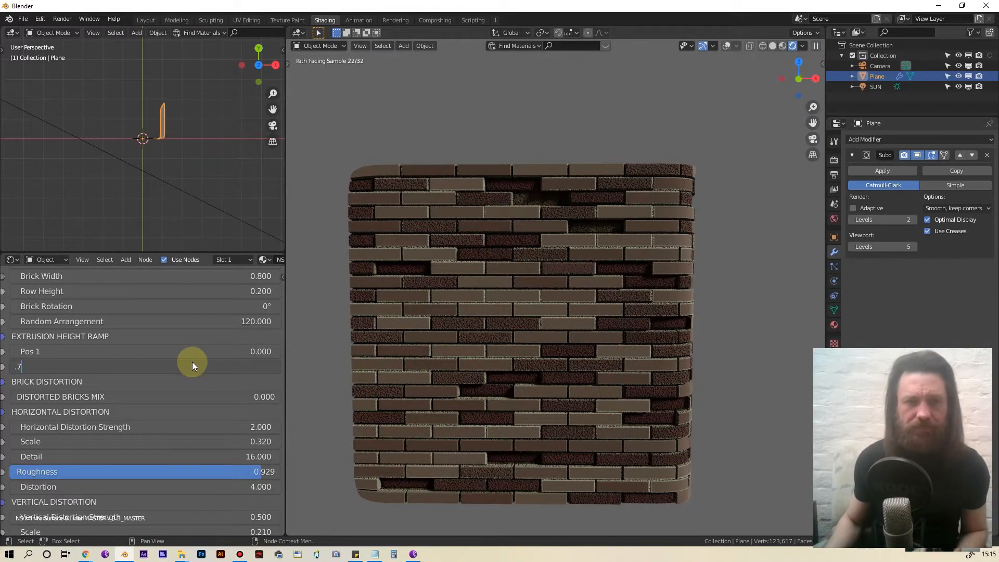
pyautogui.press('Return')
pyautogui.scroll(2, 458, 359)
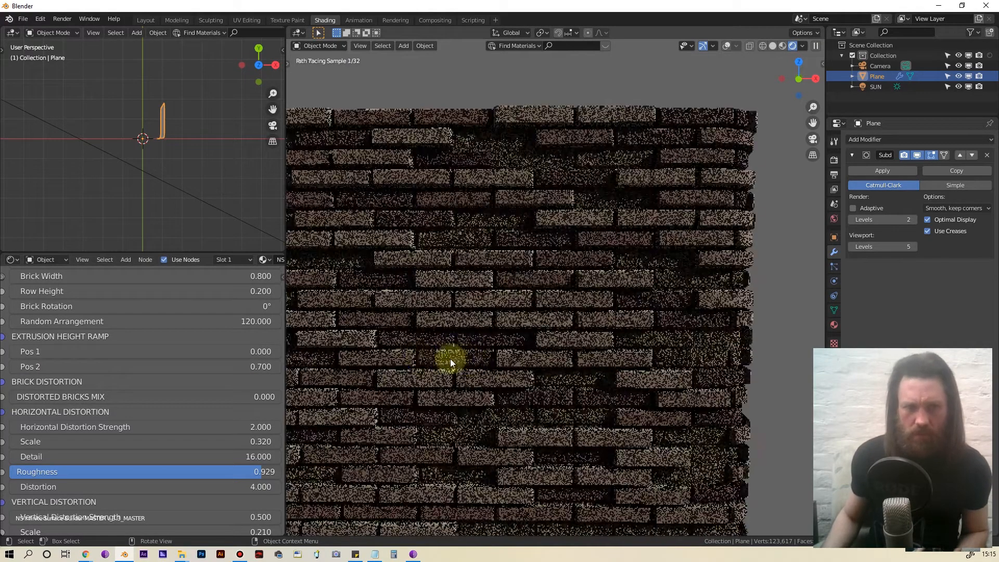
# Step: Raise the DISTORTED BRICKS MIX in the BRICK DISTORTION settings to its full value of 1
pyautogui.scroll(-1, 200, 366)
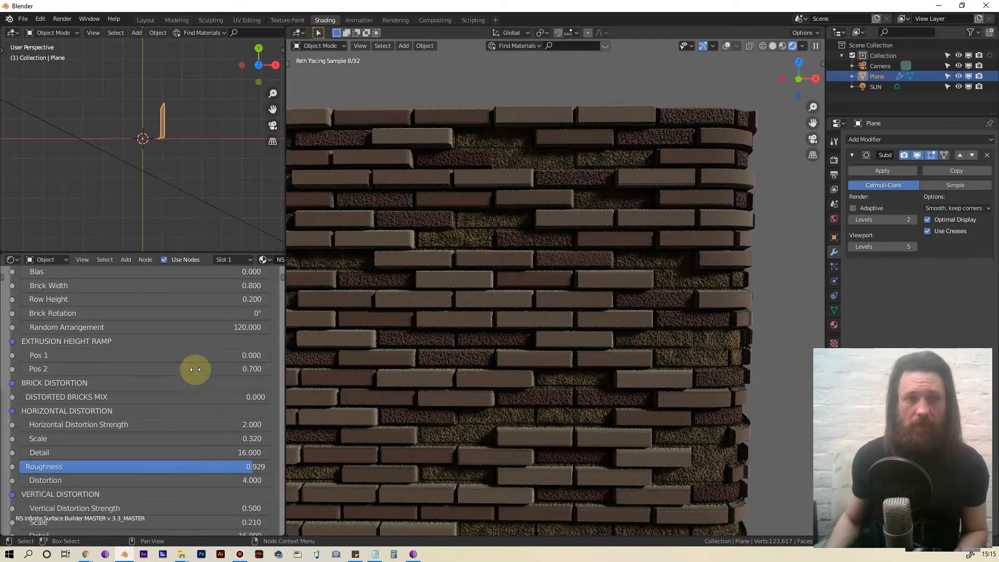
pyautogui.scroll(2, 192, 359)
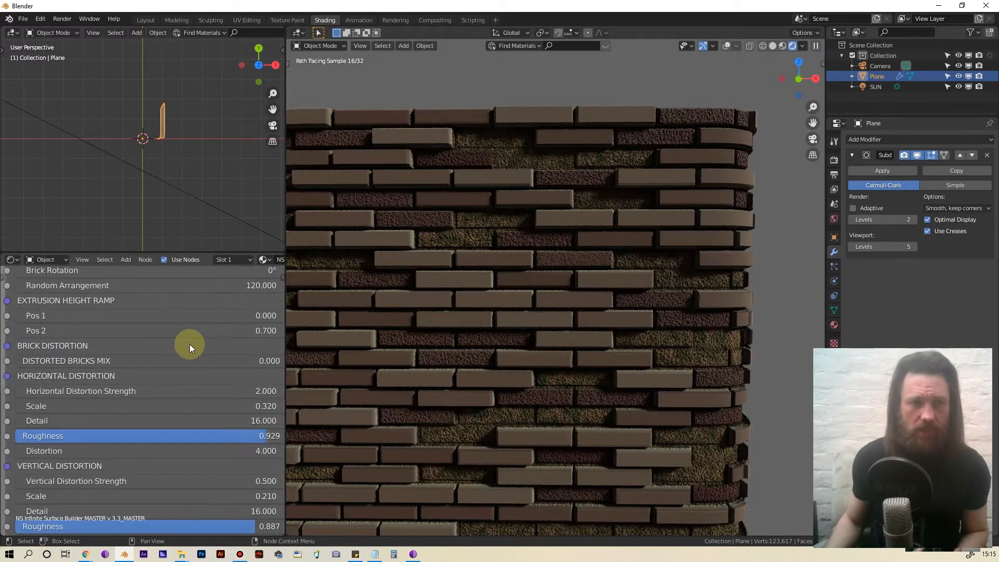
pyautogui.scroll(-1, 189, 343)
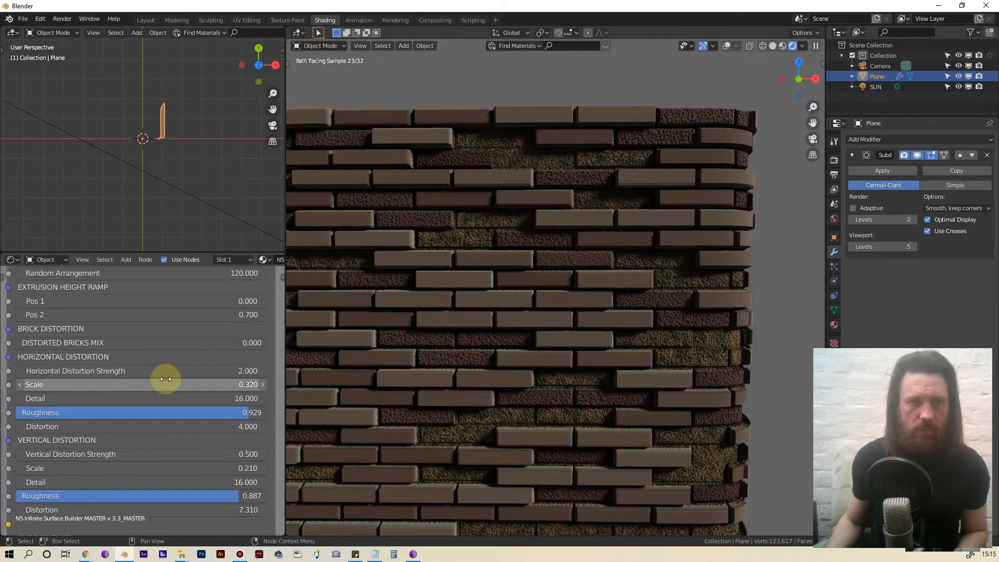
pyautogui.moveTo(163, 380); pyautogui.dragTo(156, 359, button='middle')
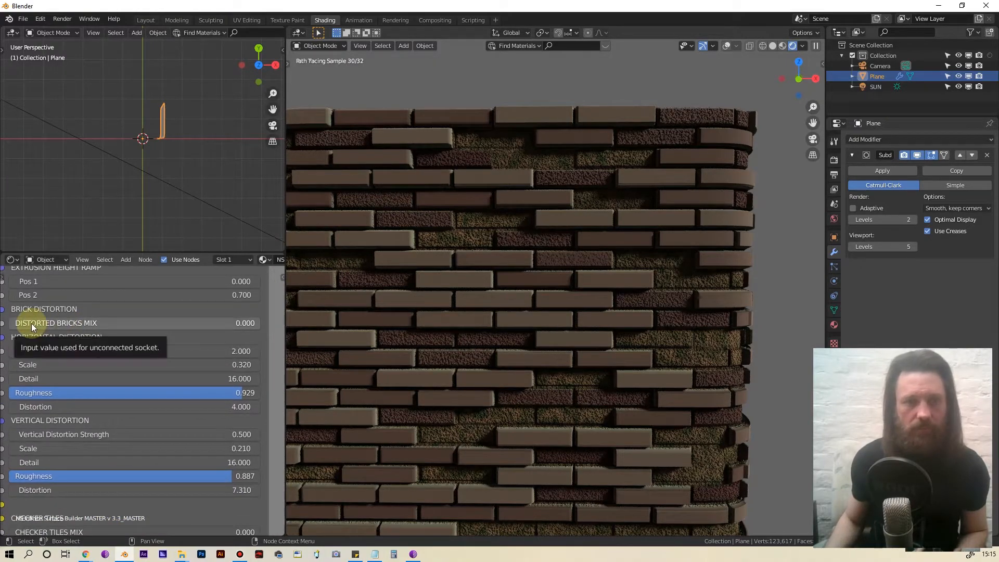
pyautogui.moveTo(104, 323); pyautogui.dragTo(255, 323)
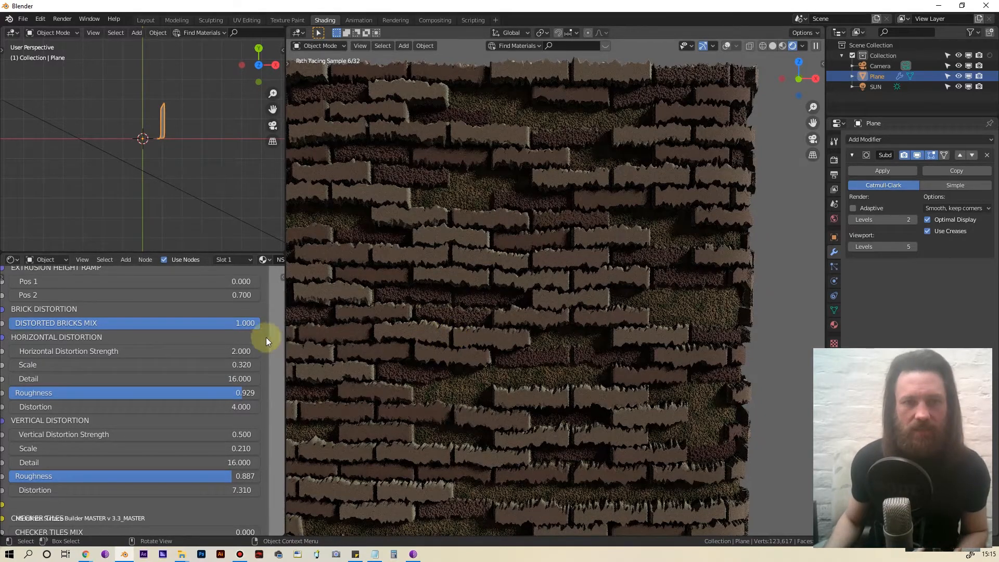
# Step: Try DISTORTED BRICKS MIX values of 0.2 and 0.4, and return the mix to 1
pyautogui.click(235, 327)
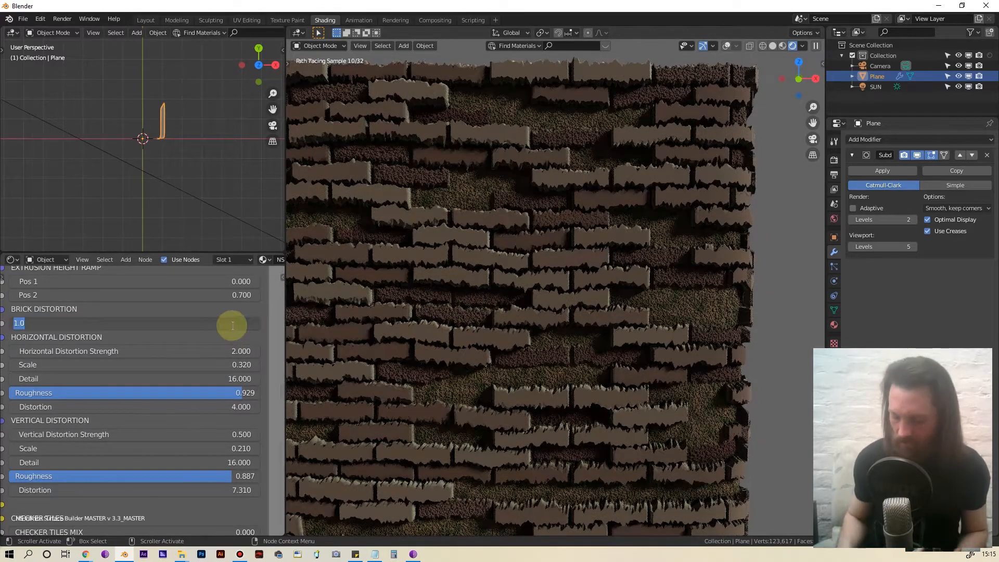
pyautogui.write('.2')
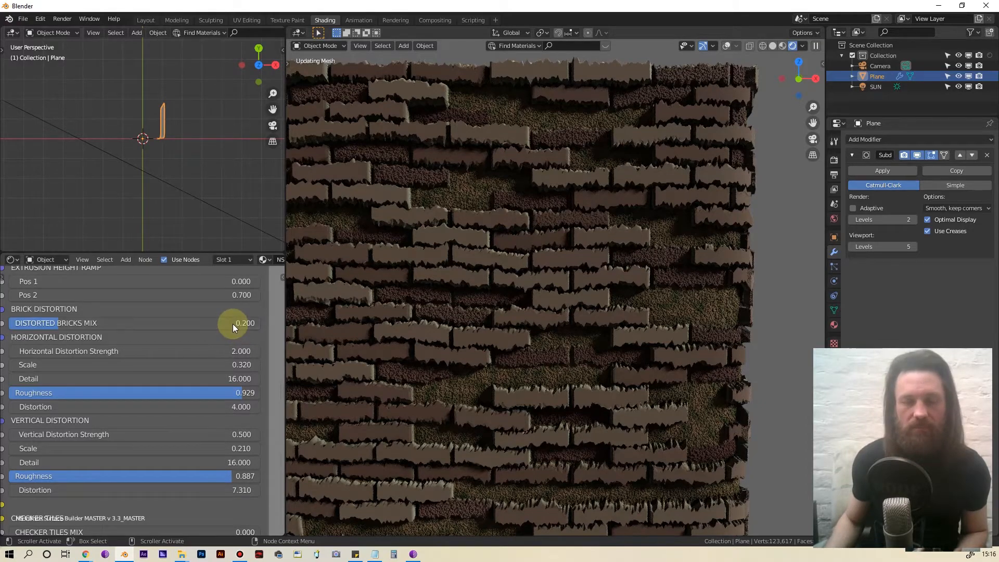
pyautogui.press('Return')
pyautogui.click(232, 323)
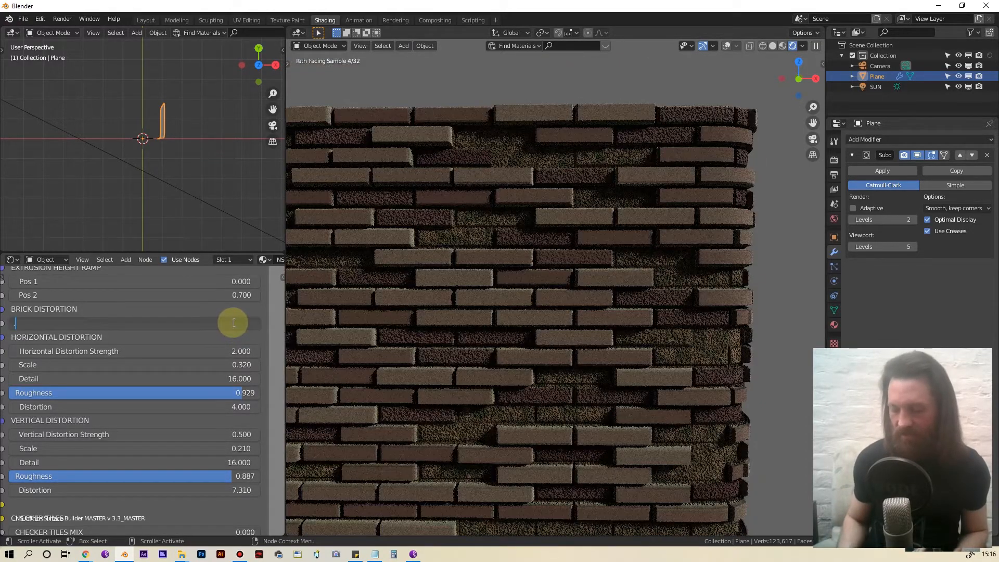
pyautogui.write('.4')
pyautogui.press('Return')
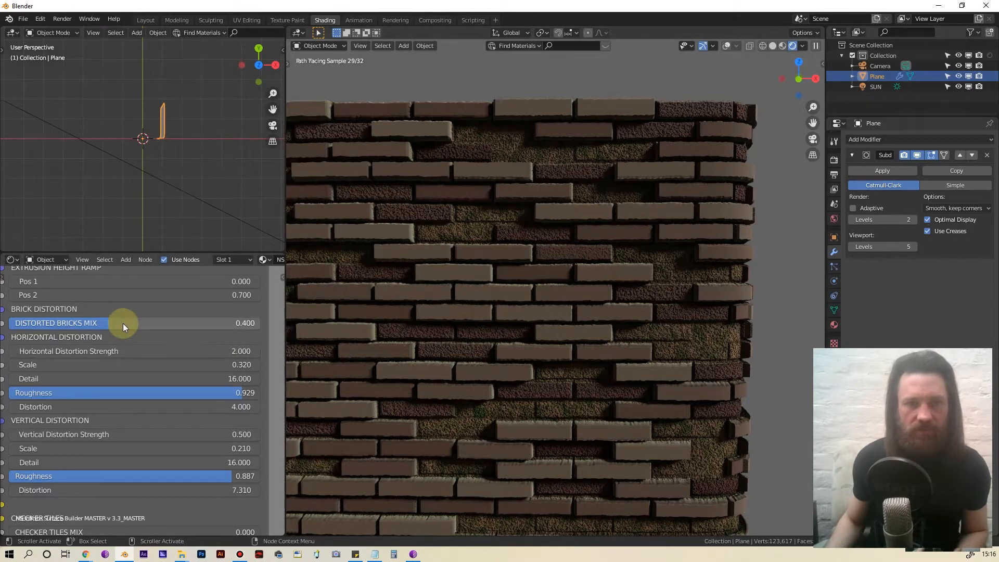
pyautogui.moveTo(108, 323); pyautogui.dragTo(259, 323)
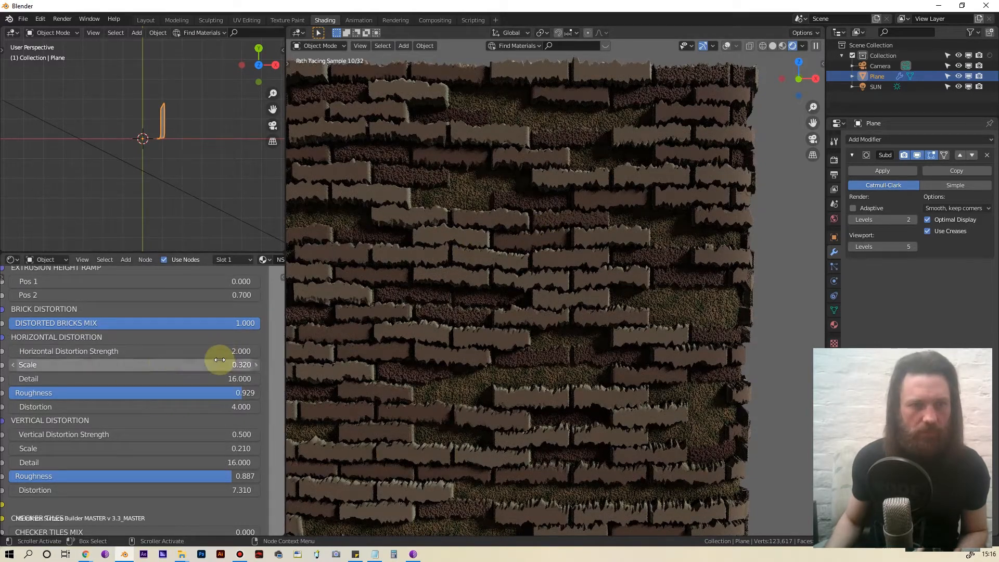
# Step: Set the Horizontal Distortion Strength of the bricks to 1
pyautogui.click(103, 356)
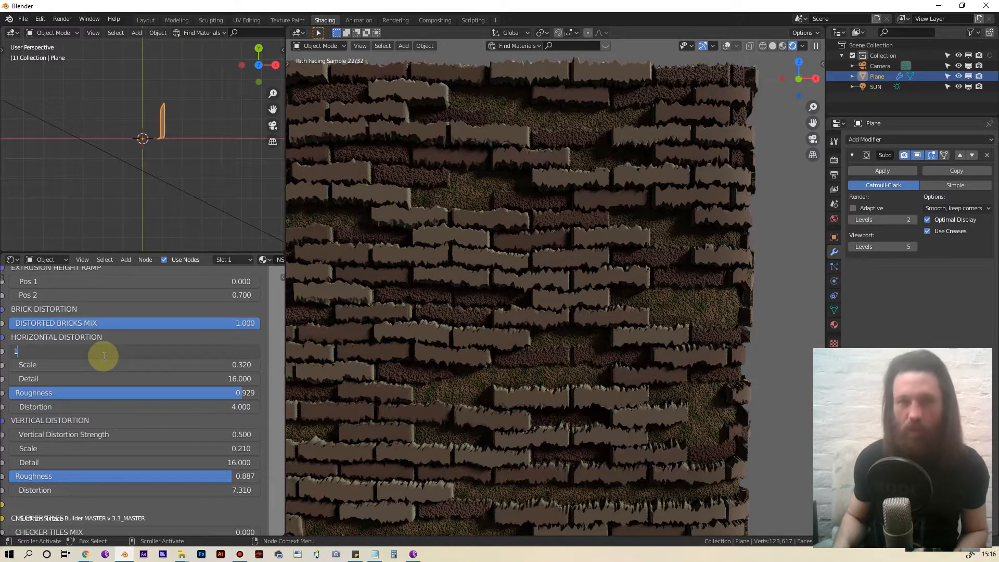
pyautogui.write('1')
pyautogui.press('Return')
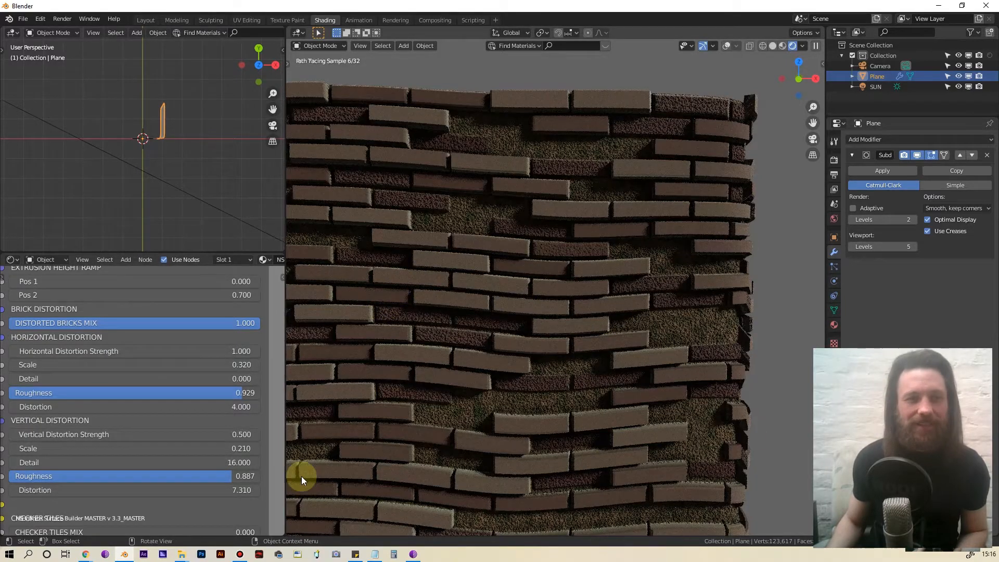
# Step: Set the HORIZONTAL DISTORTION Detail to 12, and raise it further to 15.1
pyautogui.click(146, 378)
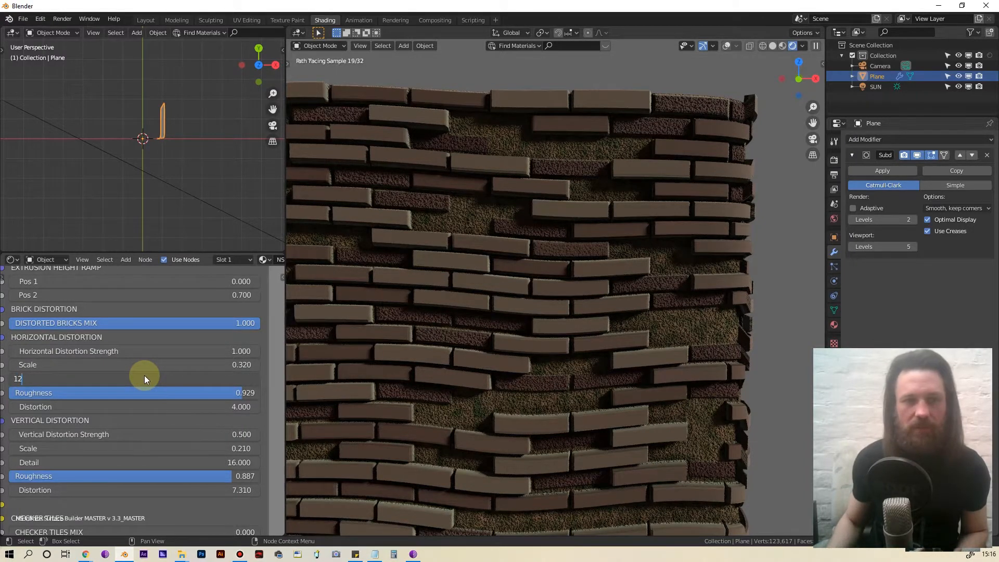
pyautogui.press('Return')
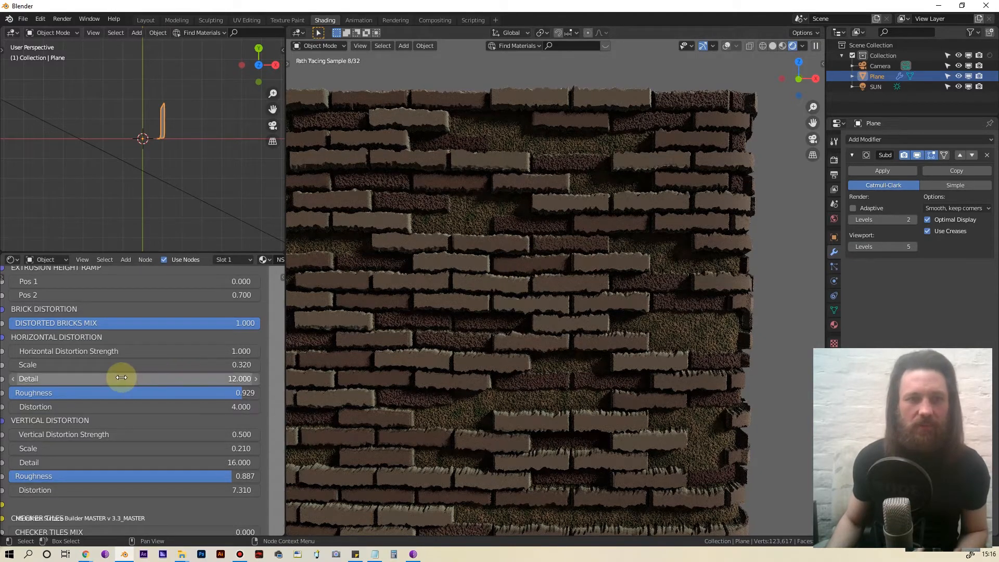
pyautogui.moveTo(122, 374); pyautogui.dragTo(124, 373)
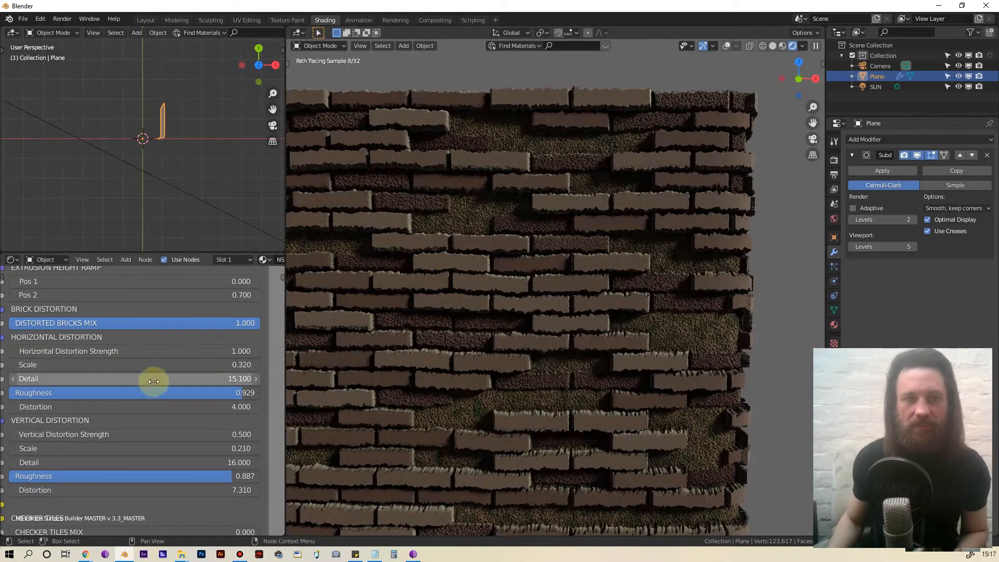
# Step: Lower the DISTORTED BRICKS MIX to 0.3, change it to 0.5, and view the wall from an angle
pyautogui.click(208, 322)
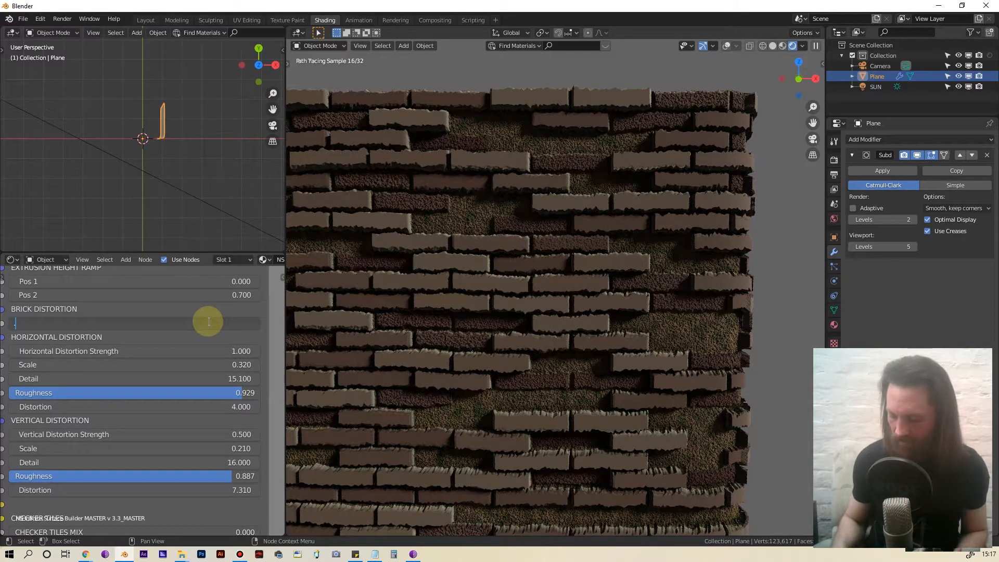
pyautogui.write('.3')
pyautogui.press('Return')
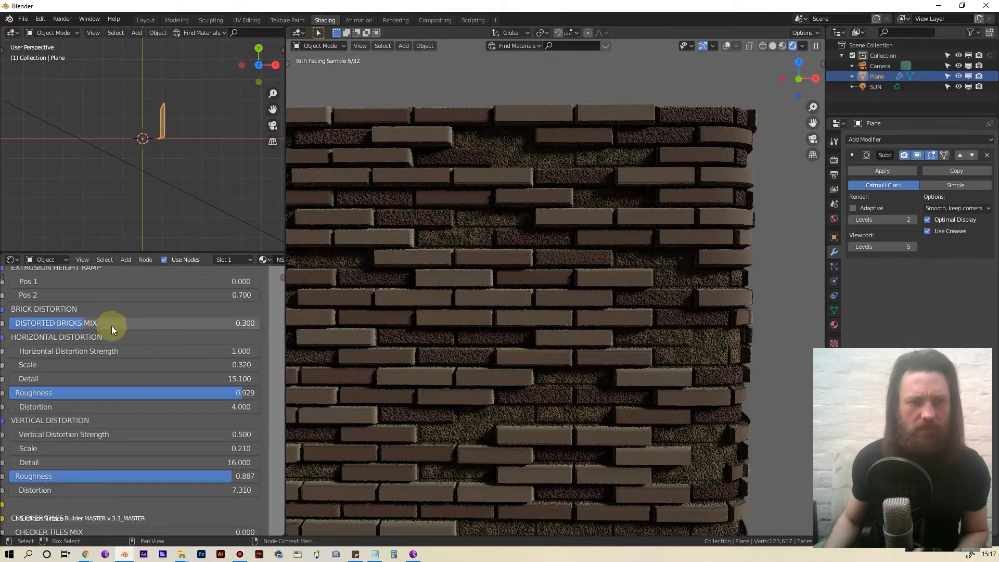
pyautogui.click(113, 321)
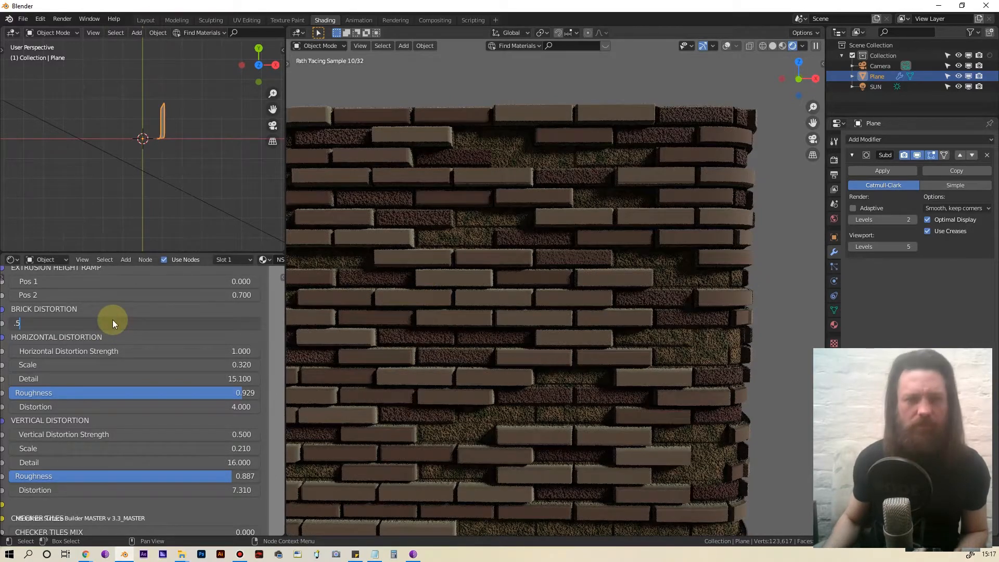
pyautogui.write('.5')
pyautogui.press('Return')
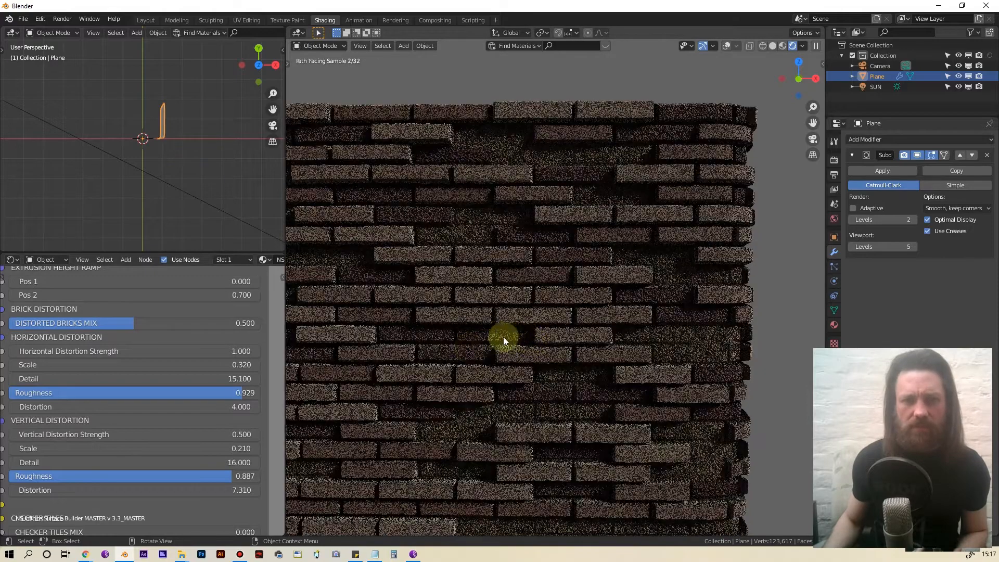
pyautogui.moveTo(471, 336); pyautogui.dragTo(447, 342, button='middle')
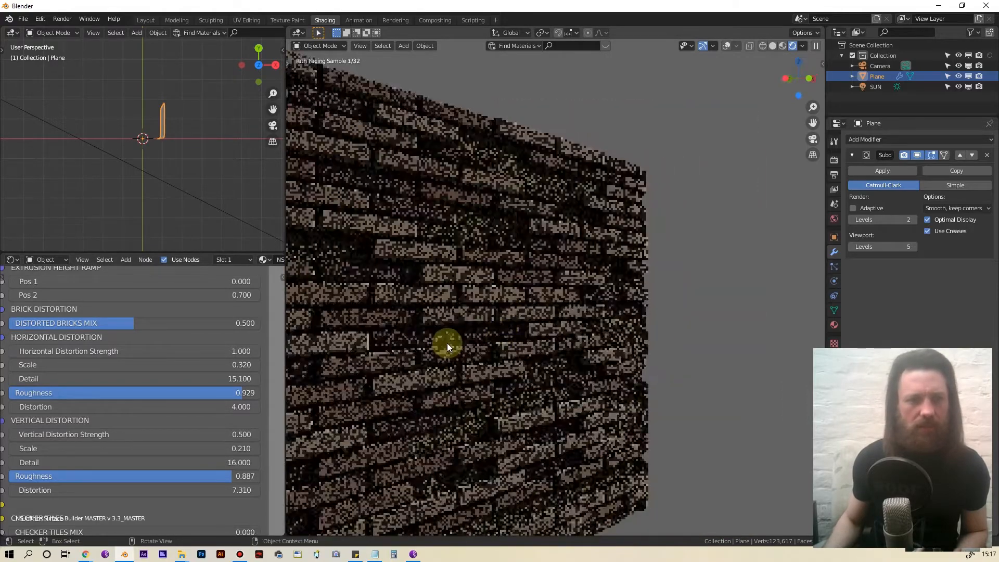
# Step: Raise the CHECKER TILES MIX to 1 and view the tiled surface from the front
pyautogui.scroll(-2, 108, 340)
pyautogui.scroll(4, 115, 341)
pyautogui.moveTo(110, 384); pyautogui.dragTo(132, 357, button='middle')
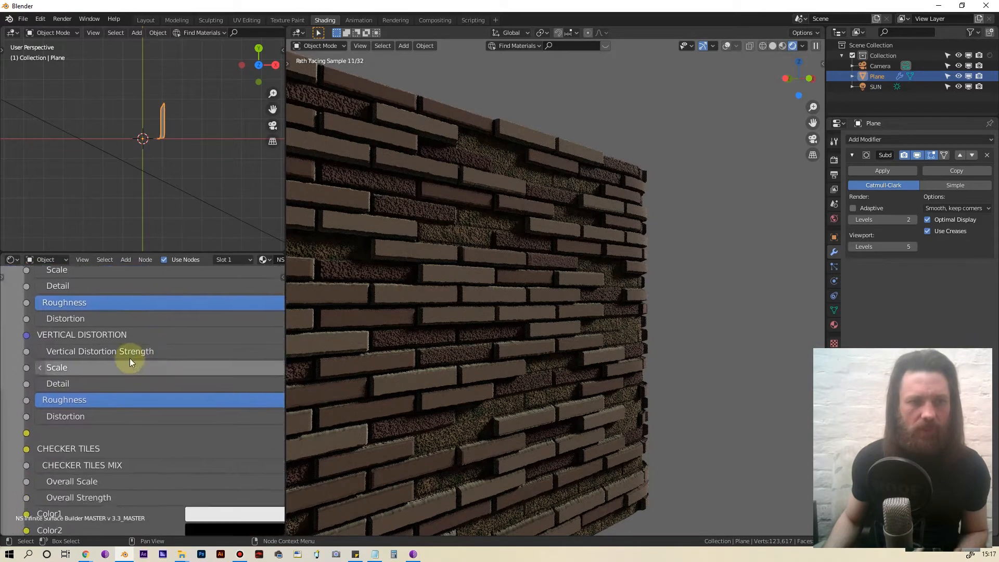
pyautogui.scroll(-4, 135, 390)
pyautogui.moveTo(173, 458); pyautogui.dragTo(131, 340, button='middle')
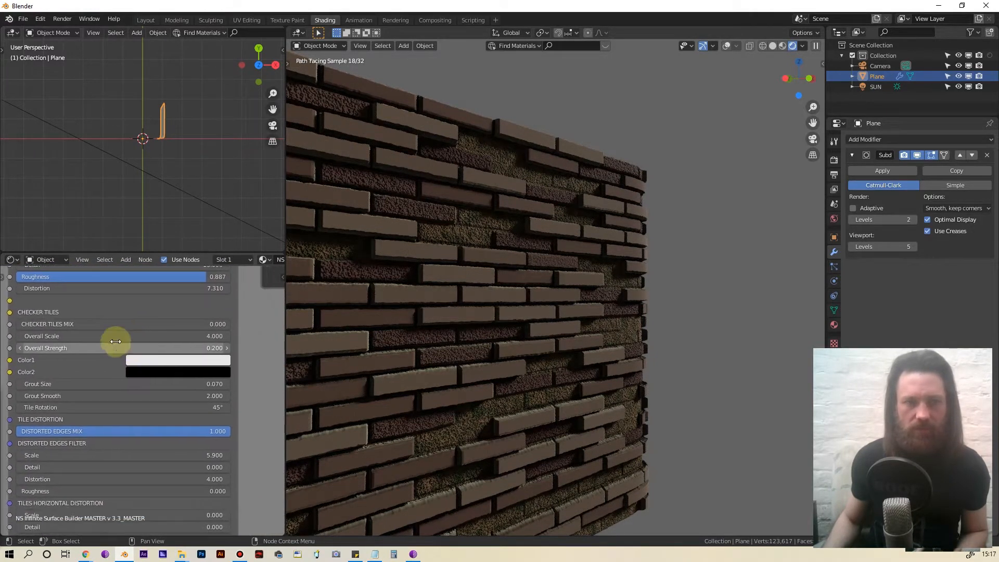
pyautogui.click(33, 324)
pyautogui.moveTo(33, 325); pyautogui.dragTo(229, 325)
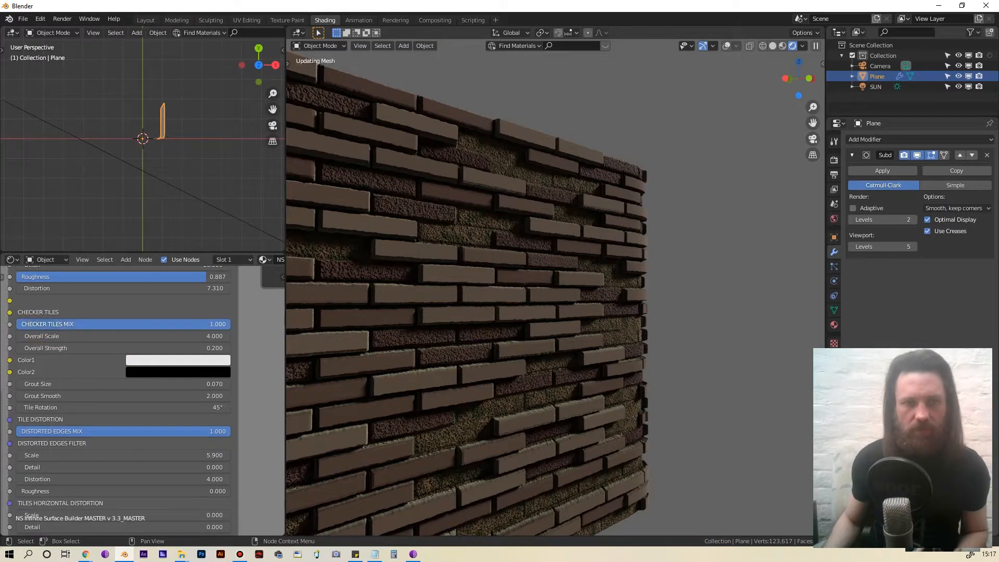
pyautogui.moveTo(416, 286); pyautogui.dragTo(442, 280, button='middle')
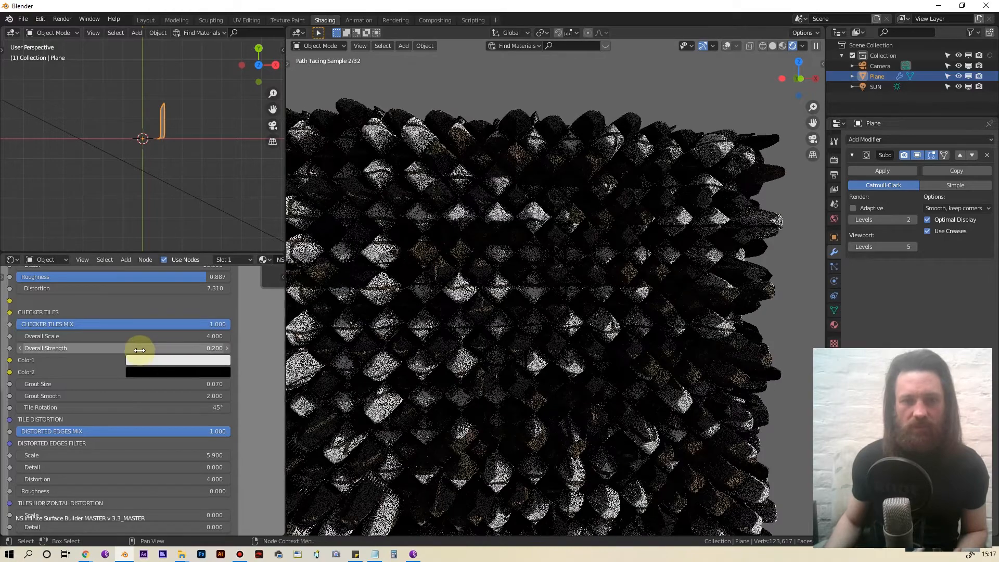
# Step: Lower the bricks-only SINGLE / MULTI COLOUR MIX in the MORTAR settings towards the single mortar colour
pyautogui.scroll(-1, 140, 350)
pyautogui.scroll(-1, 140, 350)
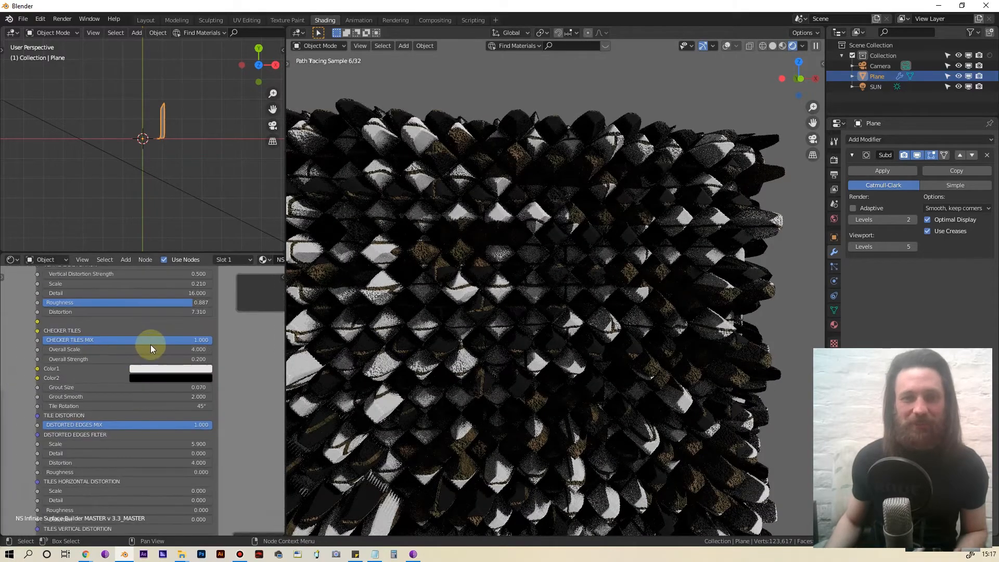
pyautogui.scroll(-3, 153, 336)
pyautogui.moveTo(155, 291)
pyautogui.mouseDown(button='middle')
pyautogui.moveTo(163, 307)
pyautogui.moveTo(126, 430)
pyautogui.mouseUp(button='middle')
pyautogui.moveTo(152, 311); pyautogui.dragTo(147, 465, button='middle')
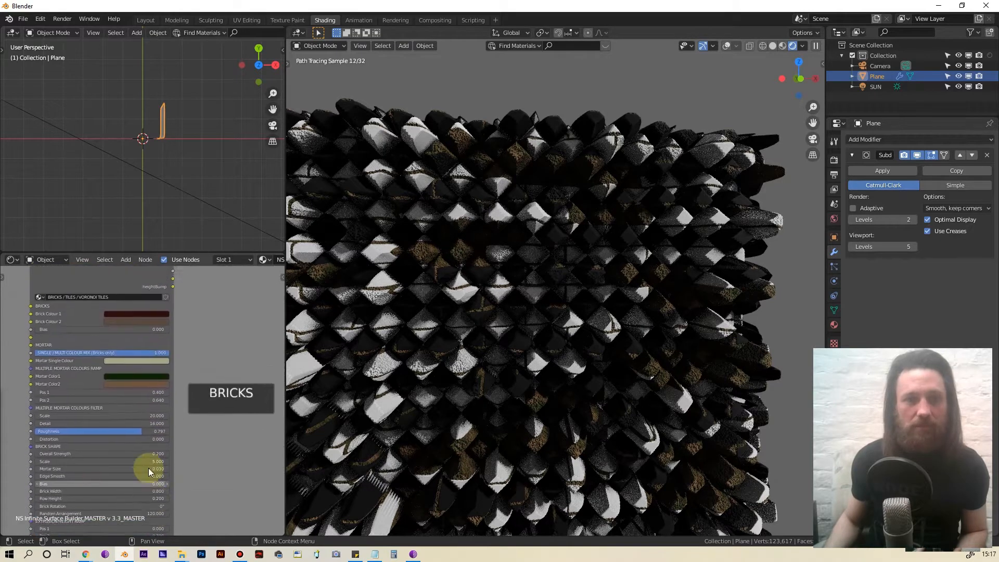
pyautogui.scroll(3, 113, 367)
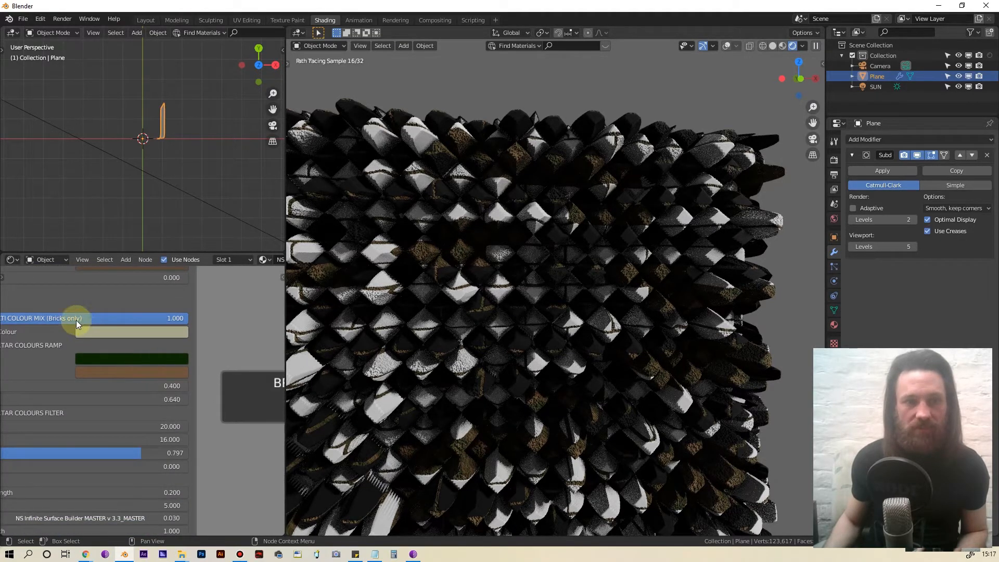
pyautogui.scroll(-1, 61, 363)
pyautogui.moveTo(58, 371); pyautogui.dragTo(138, 378, button='middle')
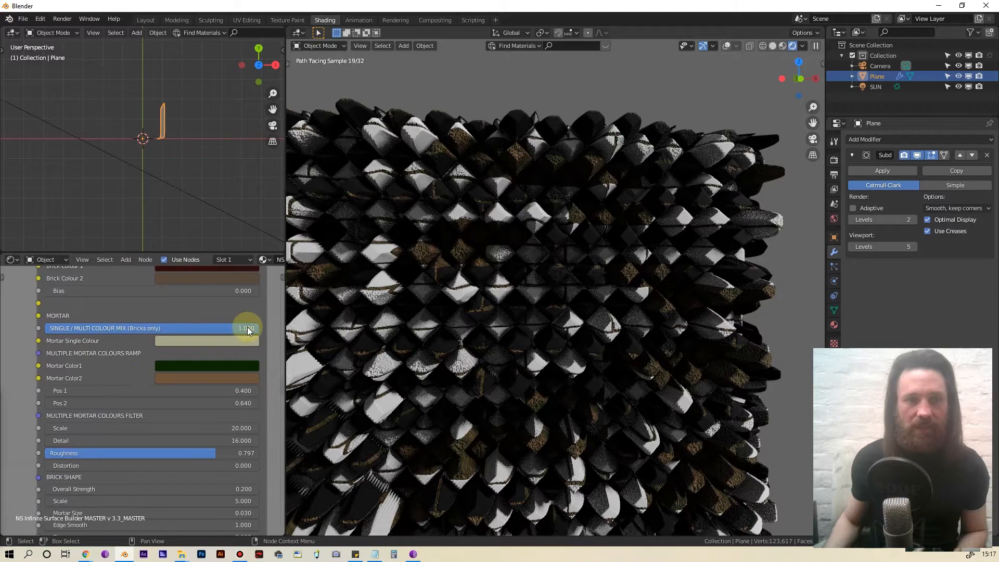
pyautogui.moveTo(248, 327); pyautogui.dragTo(73, 327)
# Step: Lower the BRICK SHAPE BUMP FX MIX in the BUMP FX node to 0
pyautogui.scroll(-2, 106, 370)
pyautogui.moveTo(141, 397); pyautogui.dragTo(236, 457, button='middle')
pyautogui.scroll(8, 143, 400)
pyautogui.moveTo(97, 411); pyautogui.dragTo(175, 379, button='middle')
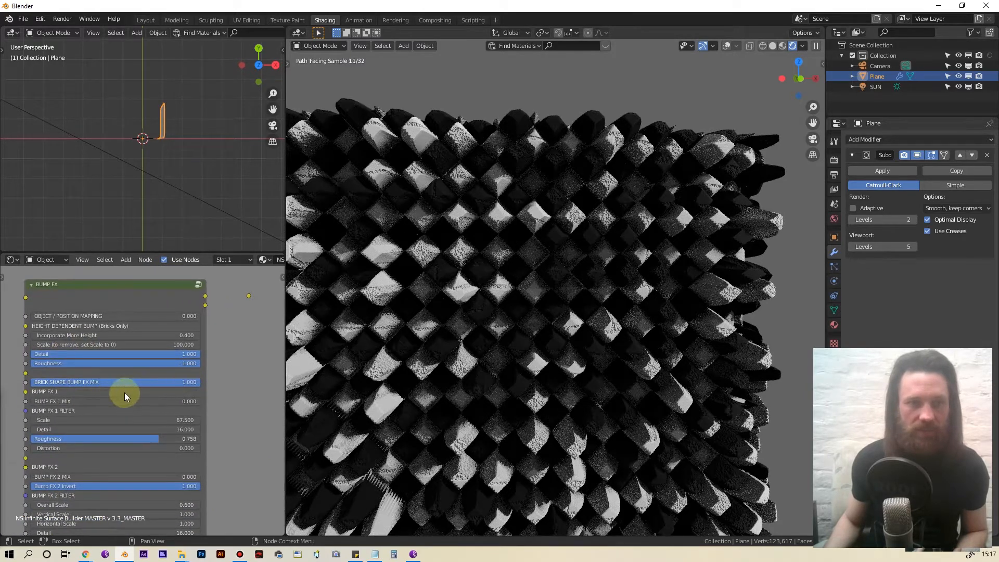
pyautogui.scroll(4, 125, 396)
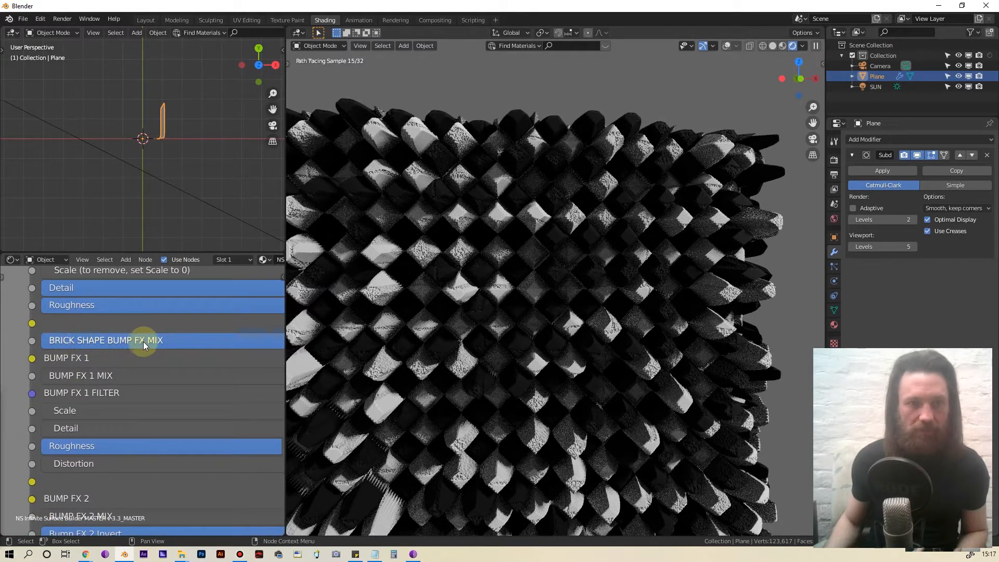
pyautogui.scroll(-3, 169, 363)
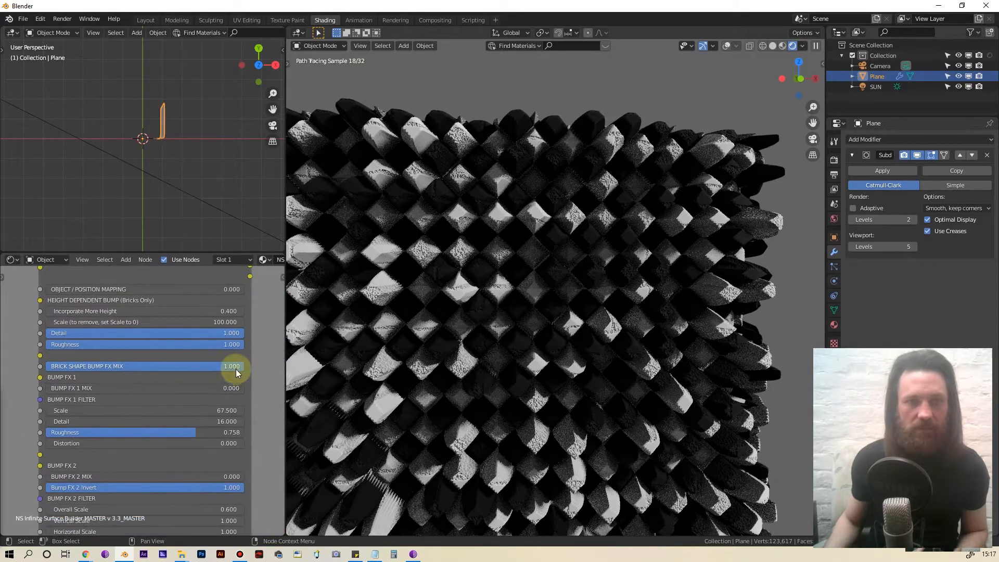
pyautogui.moveTo(241, 367); pyautogui.dragTo(48, 366)
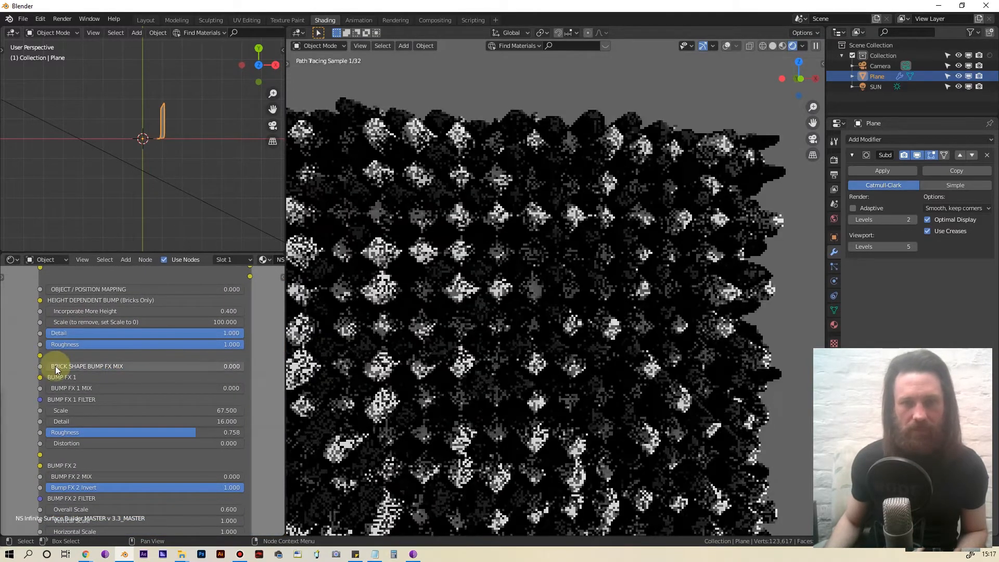
# Step: Examine the CHECKER TILES settings and the FX MIX value in the DISPLACEMENT FX node
pyautogui.scroll(-7, 65, 362)
pyautogui.moveTo(11, 352); pyautogui.dragTo(3, 433, button='middle')
pyautogui.scroll(6, 133, 333)
pyautogui.moveTo(134, 359); pyautogui.dragTo(90, 483, button='middle')
pyautogui.scroll(3, 125, 400)
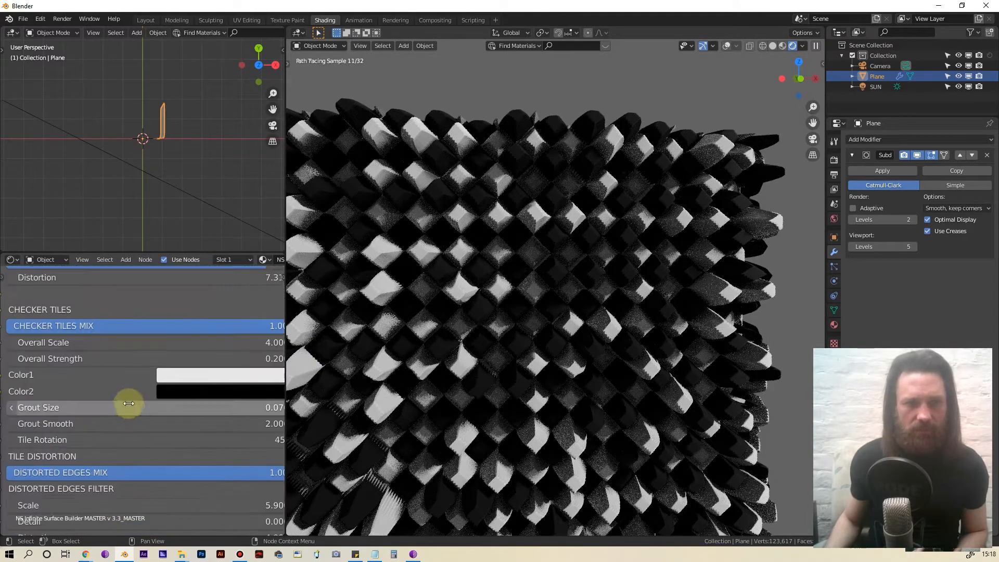
pyautogui.scroll(-6, 99, 394)
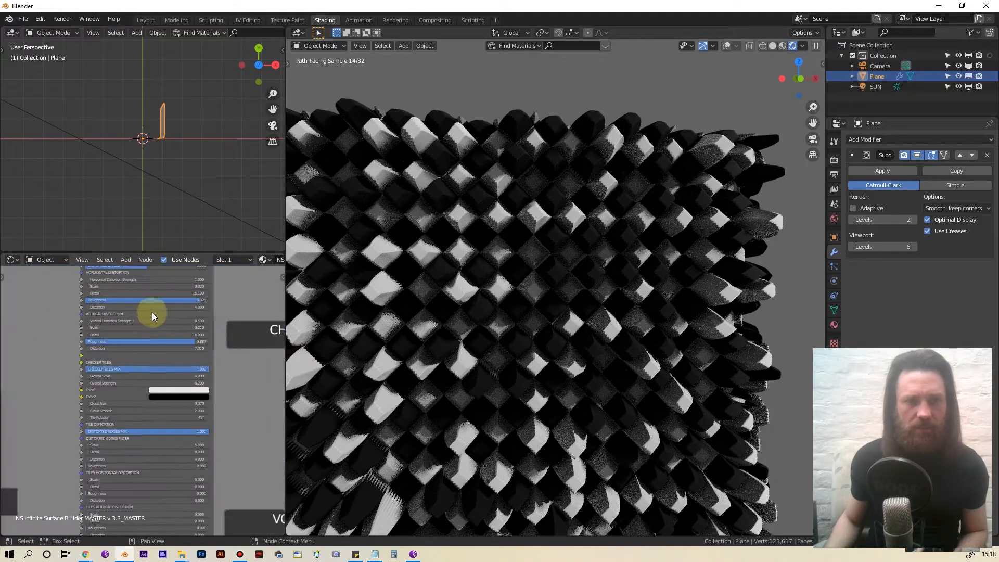
pyautogui.moveTo(151, 317); pyautogui.dragTo(91, 415, button='middle')
pyautogui.moveTo(183, 357); pyautogui.dragTo(39, 288, button='middle')
pyautogui.scroll(4, 39, 288)
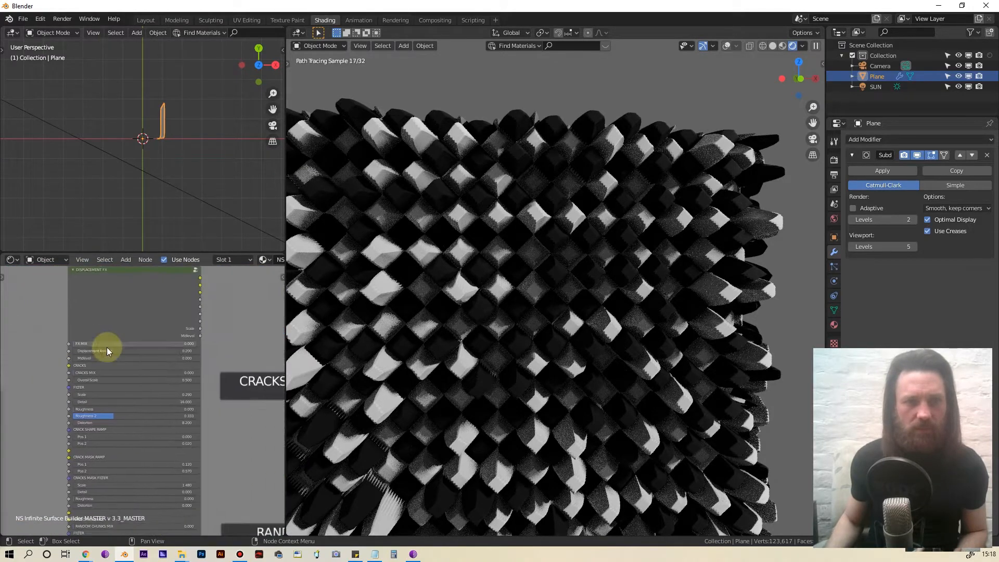
pyautogui.scroll(-6, 101, 345)
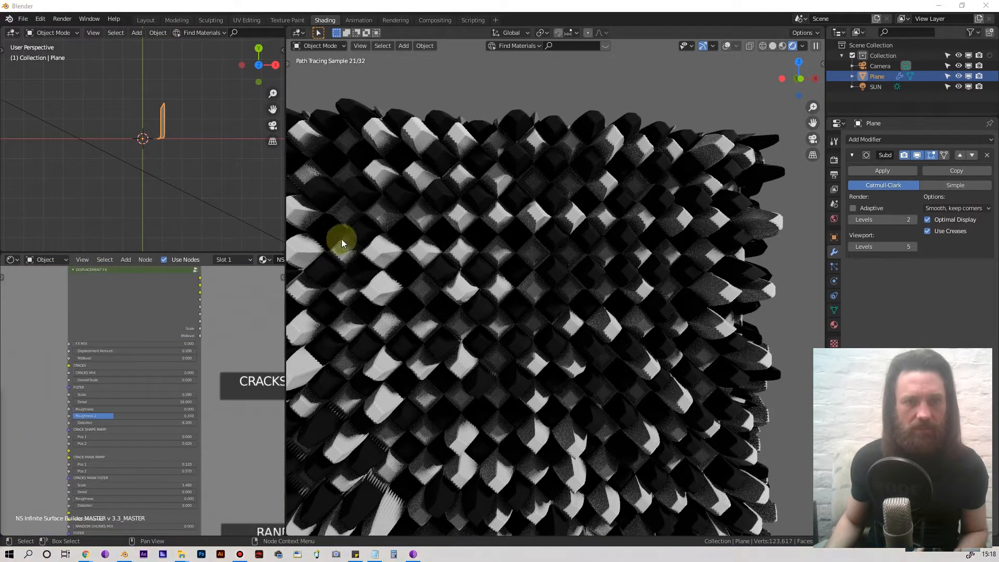
# Step: Set the Overall Scale of the CHECKER TILES to 2
pyautogui.moveTo(166, 442); pyautogui.dragTo(189, 397, button='middle')
pyautogui.scroll(5, 167, 397)
pyautogui.scroll(-2, 131, 366)
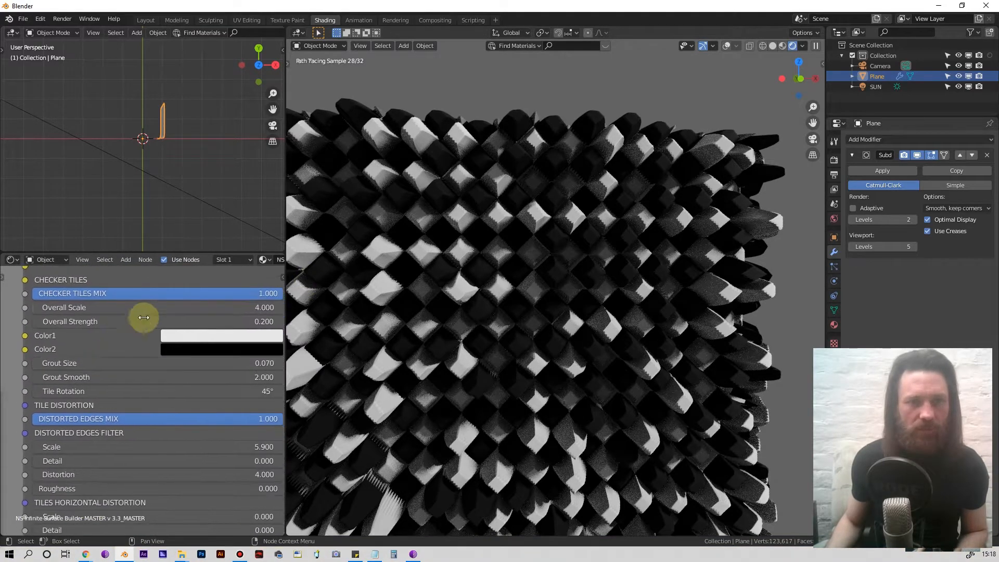
pyautogui.click(167, 310)
pyautogui.write('2')
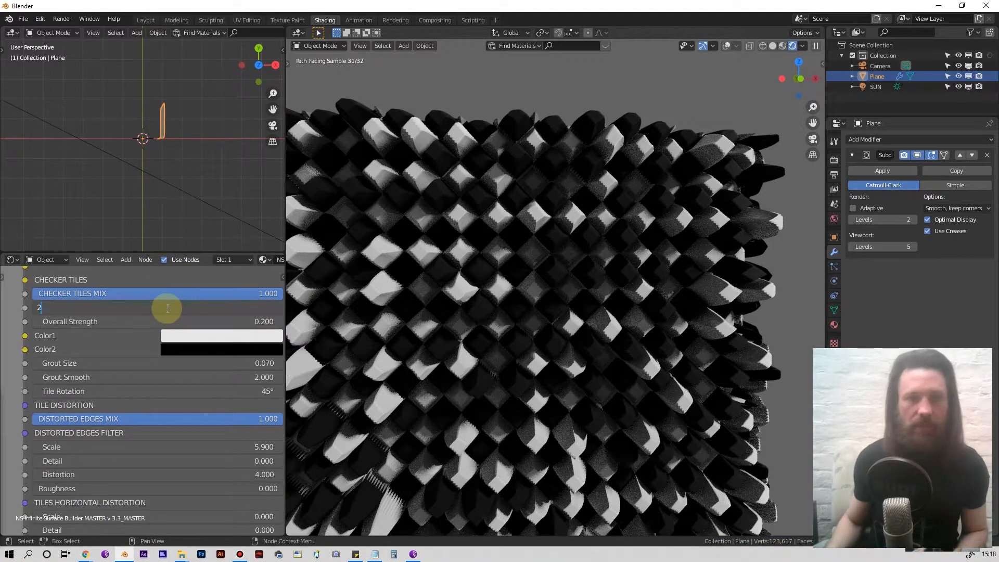
pyautogui.press('Return')
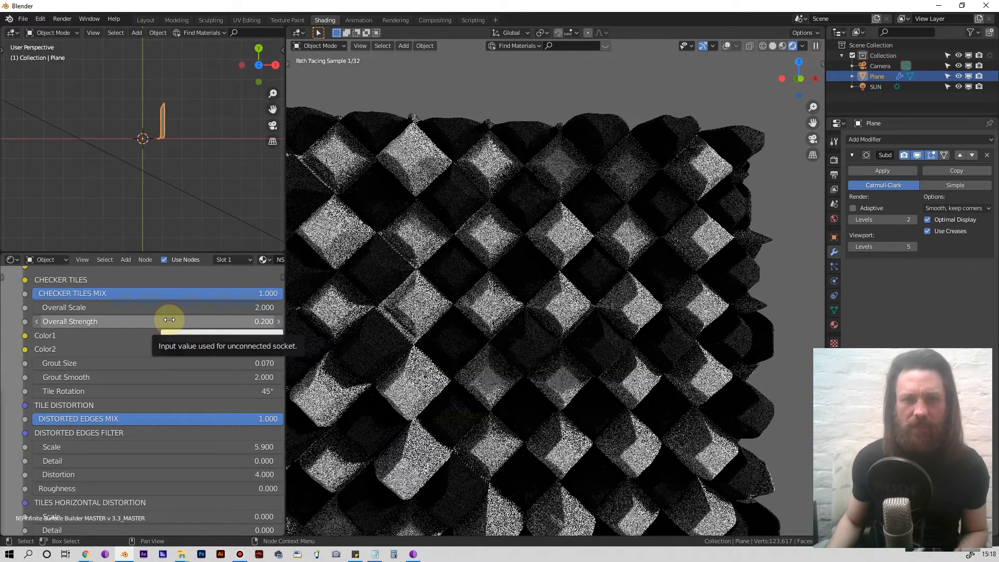
# Step: Lower the Overall Strength of the CHECKER TILES to 0.05 and inspect the surface from an angle
pyautogui.moveTo(471, 372); pyautogui.dragTo(544, 372, button='middle')
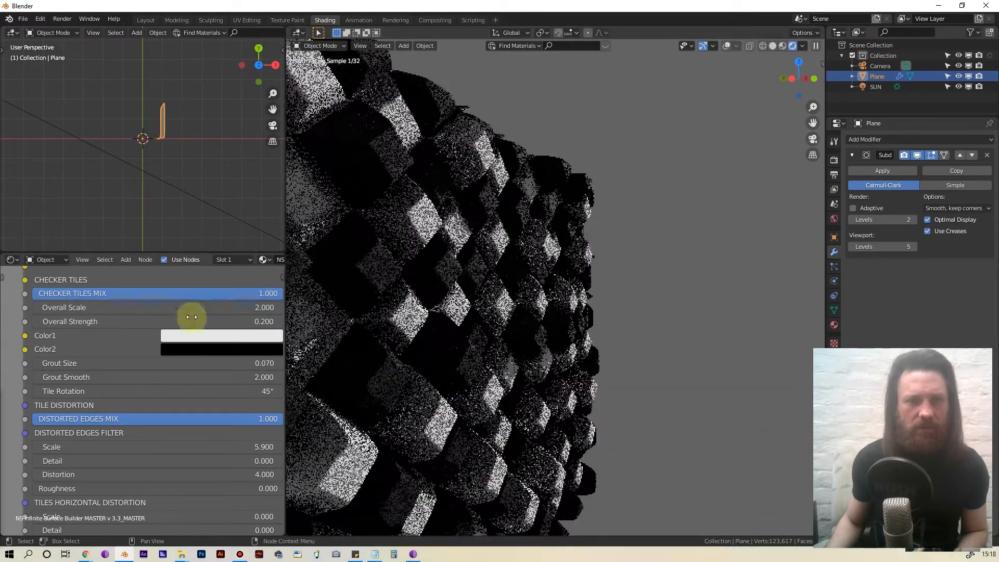
pyautogui.click(149, 321)
pyautogui.write('.05')
pyautogui.press('Return')
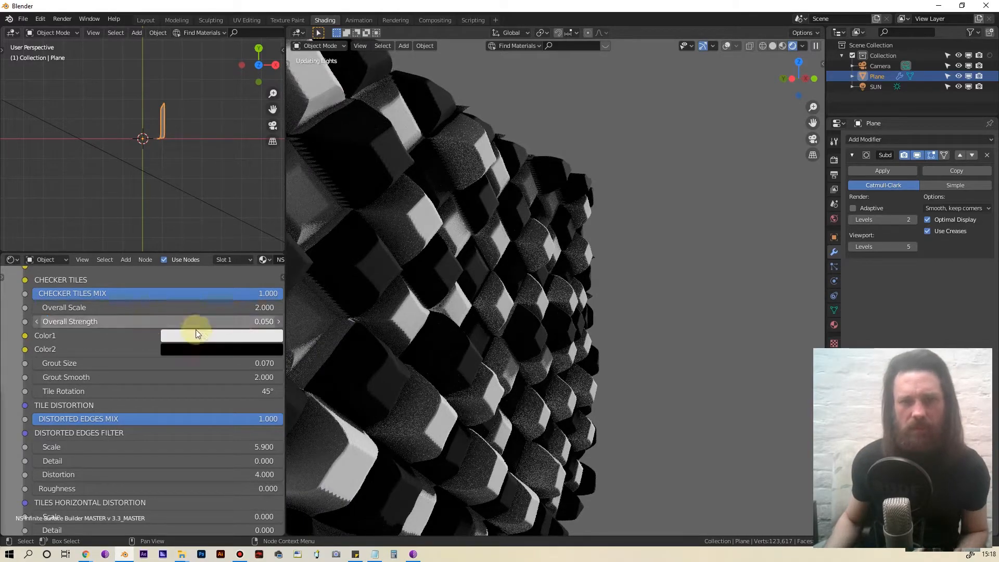
pyautogui.moveTo(424, 354); pyautogui.dragTo(420, 327, button='middle')
pyautogui.scroll(2, 368, 347)
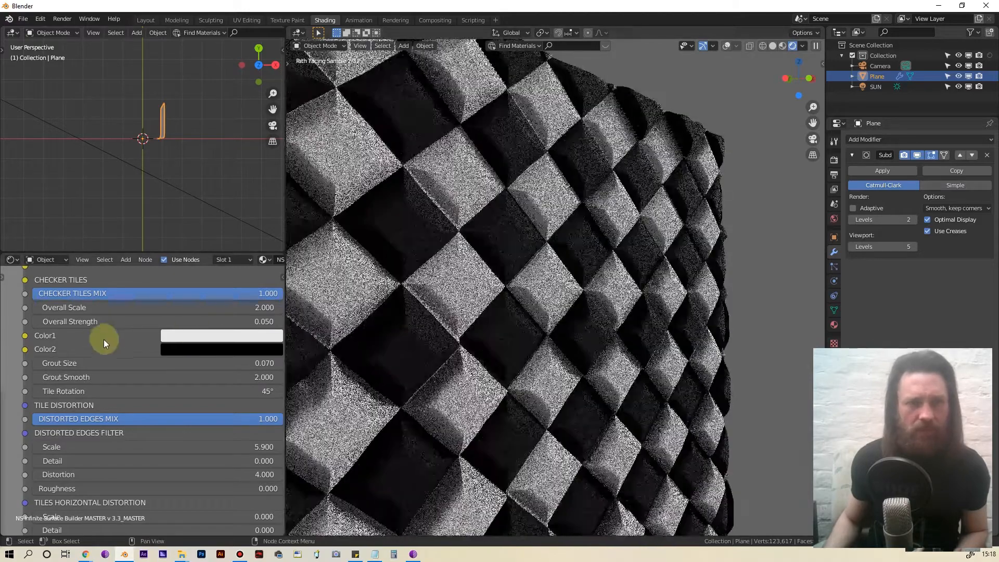
# Step: Set the Grout Size of the CHECKER TILES to 0.05
pyautogui.scroll(-2, 105, 339)
pyautogui.moveTo(105, 339); pyautogui.dragTo(90, 320, button='middle')
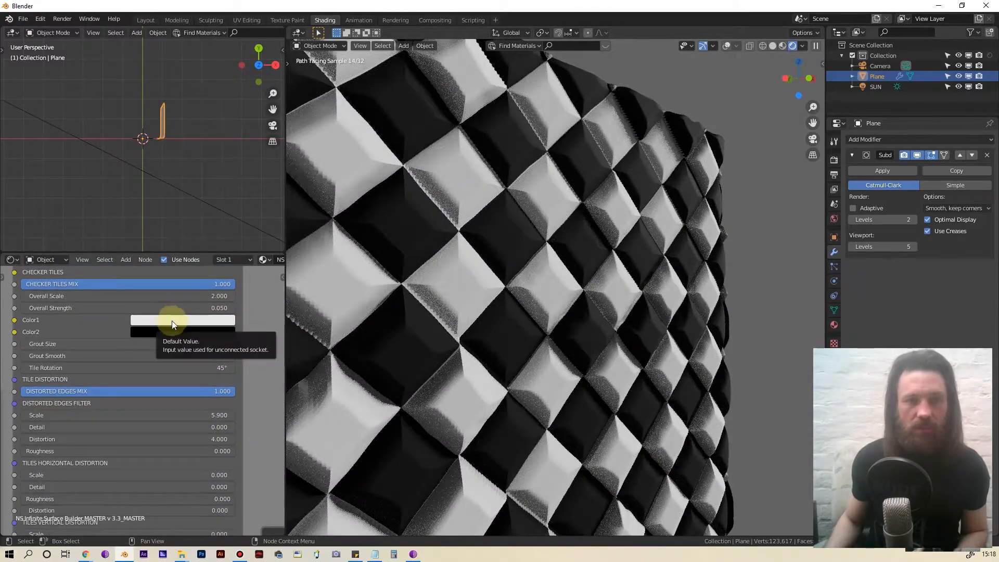
pyautogui.scroll(1, 111, 352)
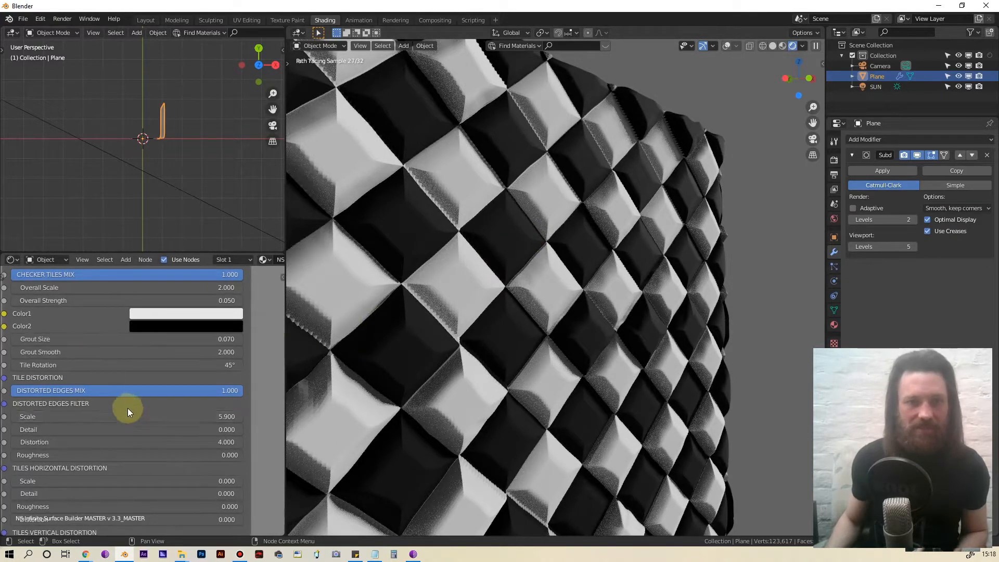
pyautogui.scroll(1, 134, 401)
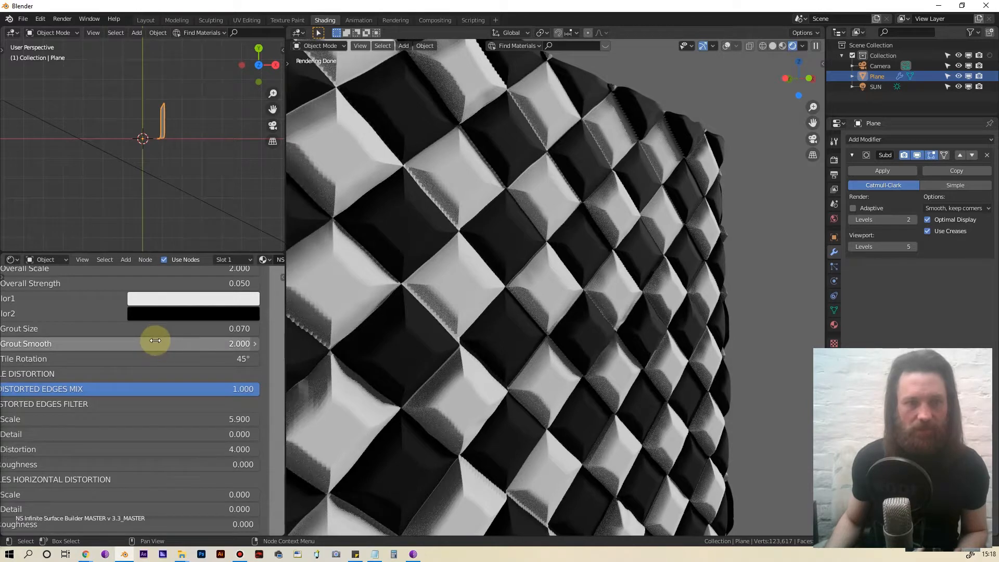
pyautogui.moveTo(155, 341); pyautogui.dragTo(183, 339, button='middle')
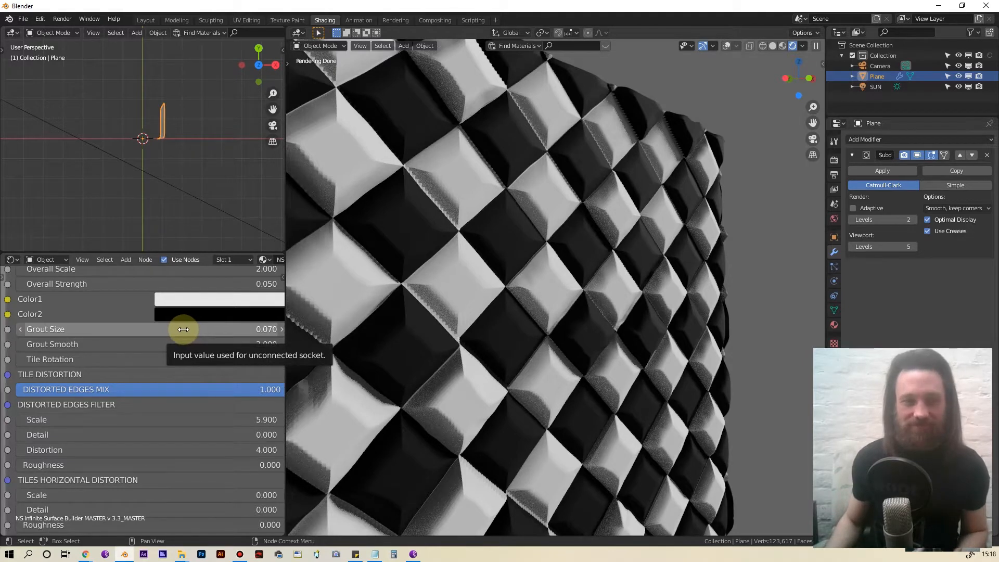
pyautogui.scroll(-1, 183, 330)
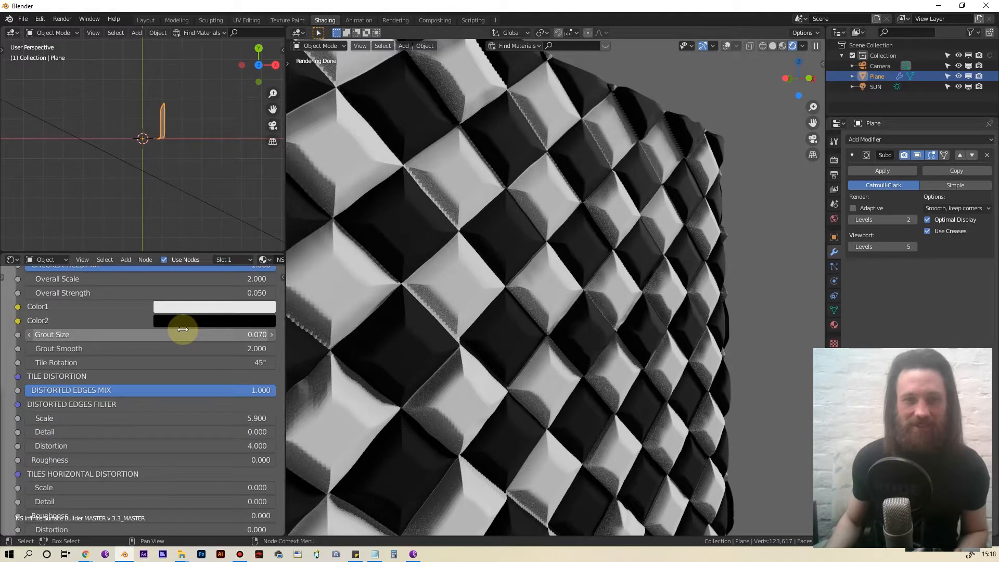
pyautogui.click(108, 338)
pyautogui.write('.05')
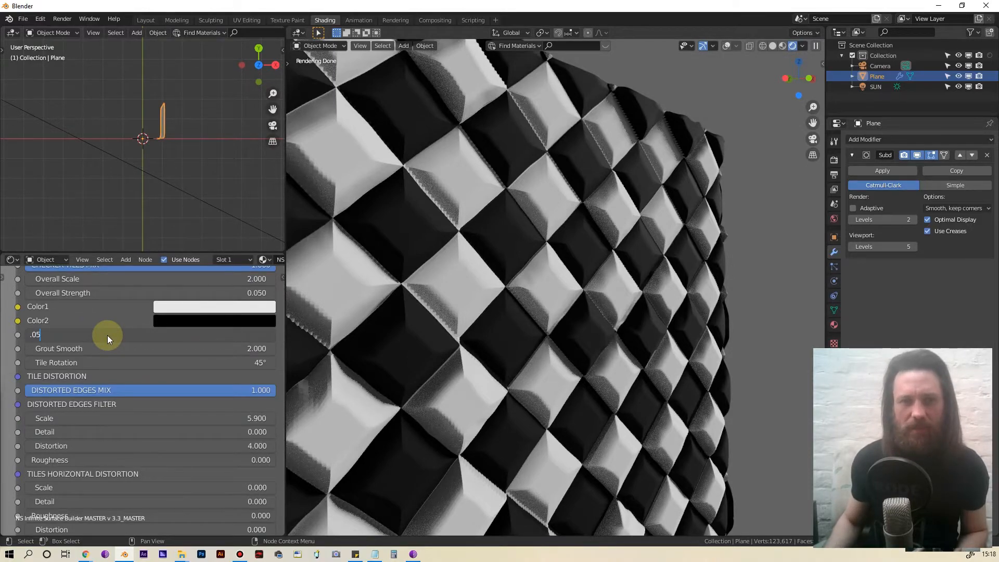
pyautogui.press('Return')
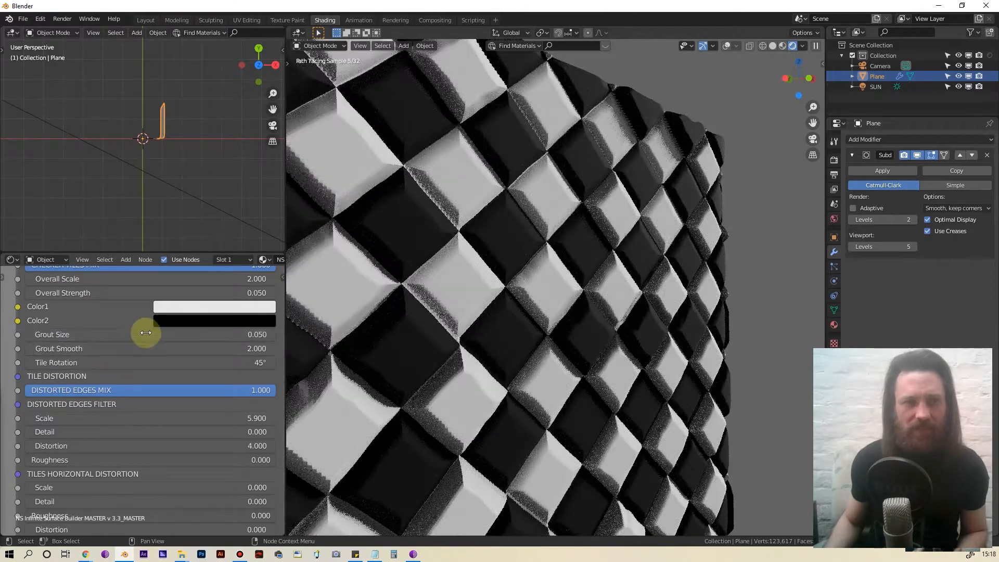
# Step: Set the Grout Smooth of the CHECKER TILES to 0
pyautogui.click(202, 348)
pyautogui.write('0')
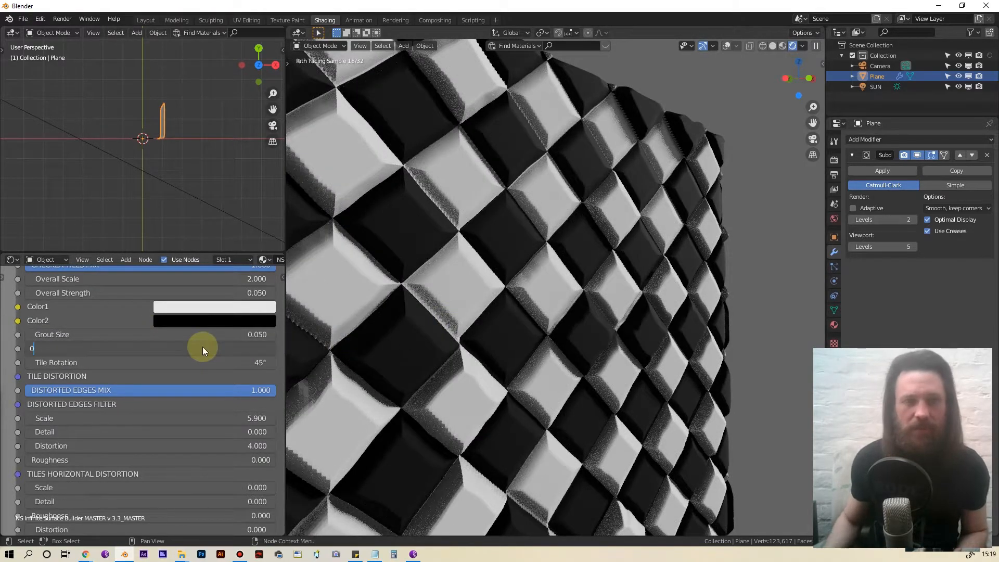
pyautogui.press('Return')
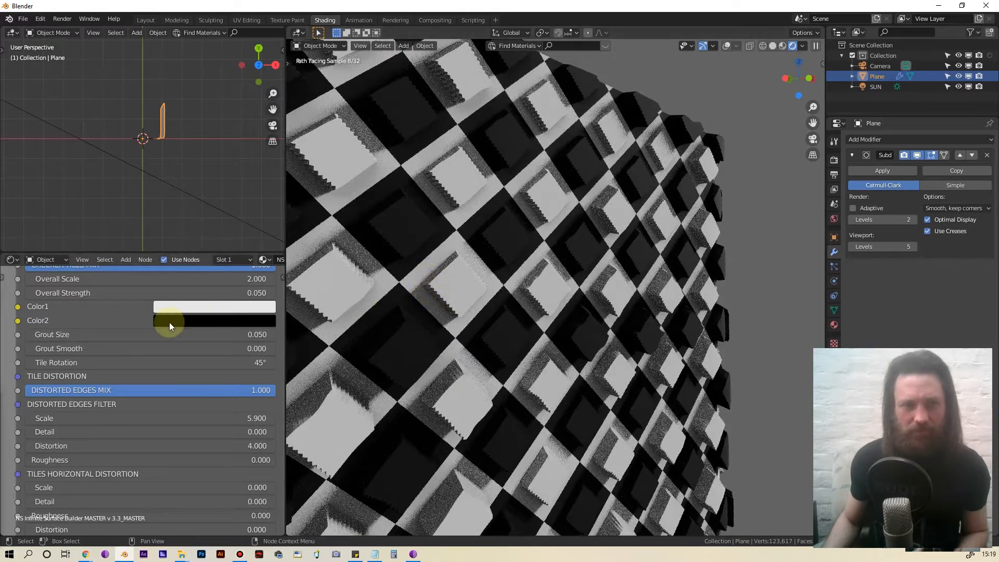
# Step: Set the Grout Size of the CHECKER TILES to 0.02 and the Grout Smooth to 1
pyautogui.click(185, 340)
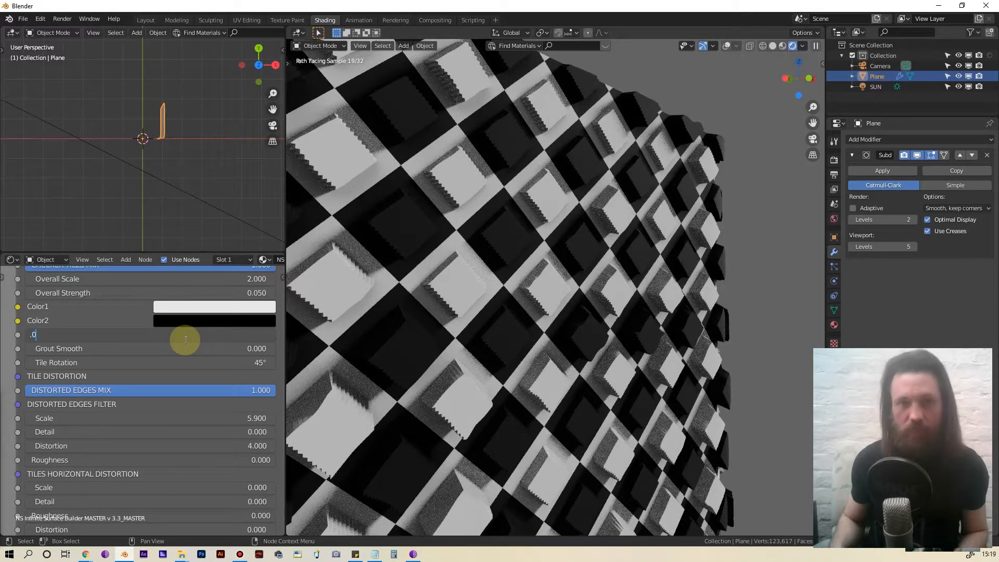
pyautogui.write('2')
pyautogui.press('Return')
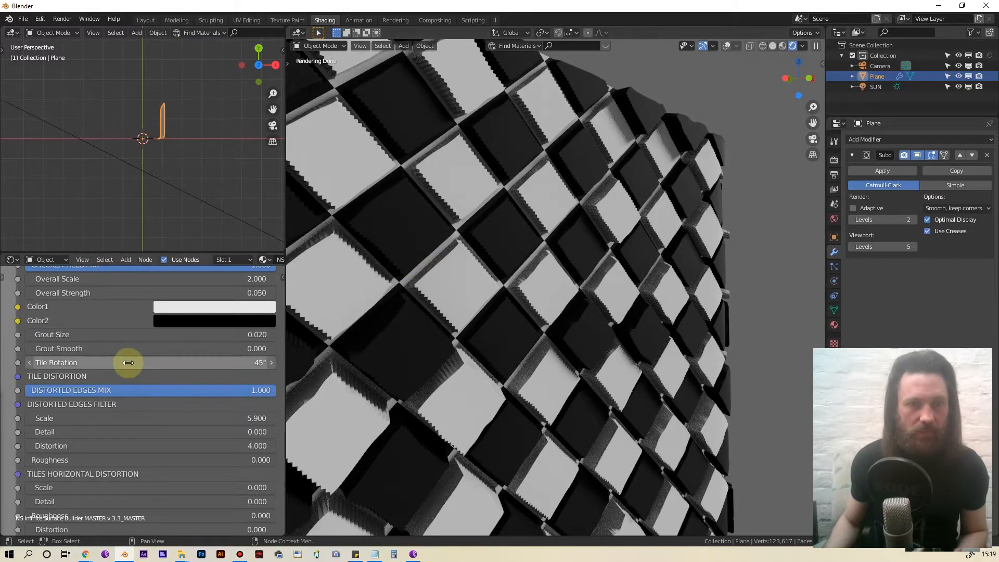
pyautogui.click(163, 352)
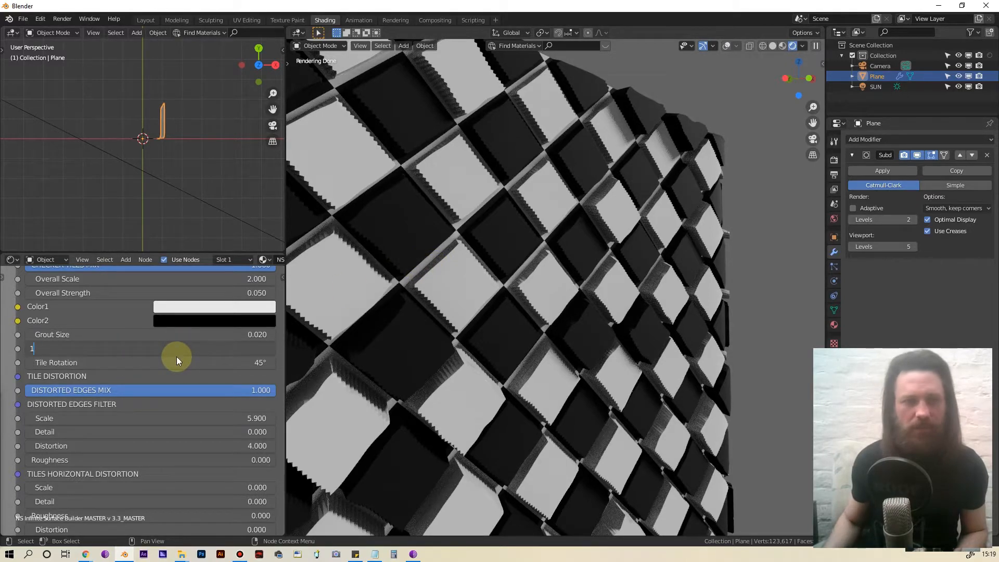
pyautogui.write('1')
pyautogui.press('Return')
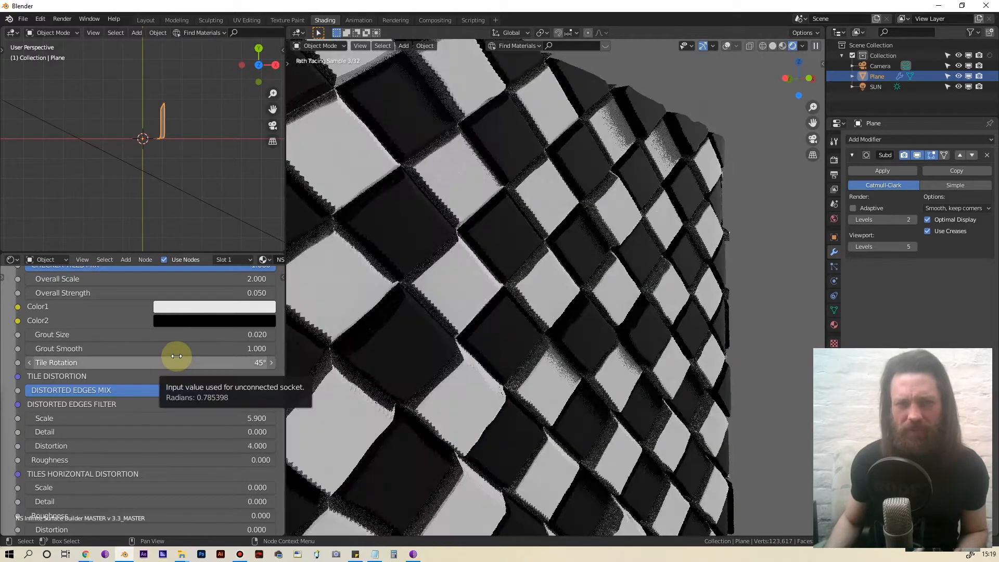
pyautogui.moveTo(445, 243); pyautogui.dragTo(467, 253, button='middle')
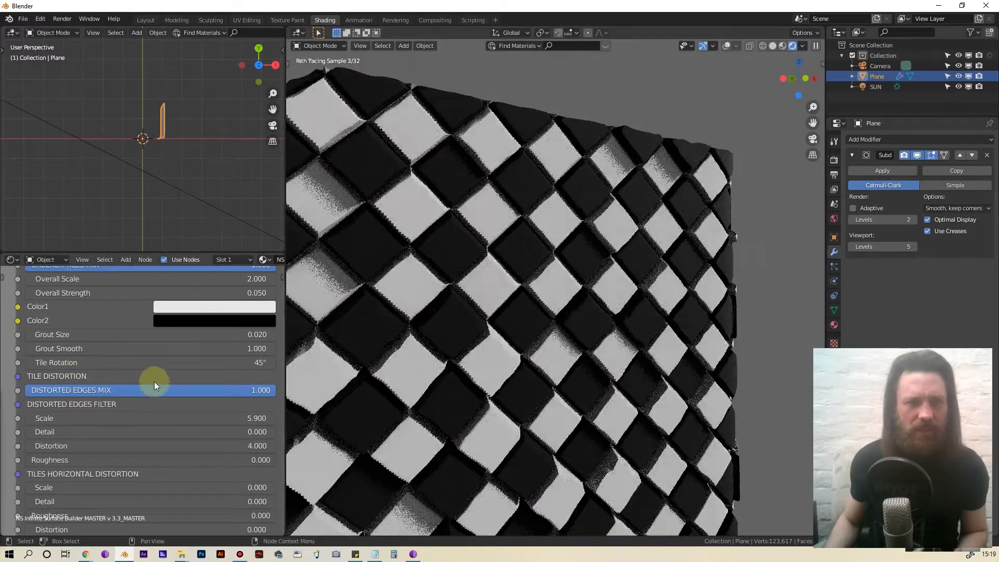
# Step: Try a Tile Rotation of 0° on the checker tiles and return it to 45°
pyautogui.doubleClick(79, 363)
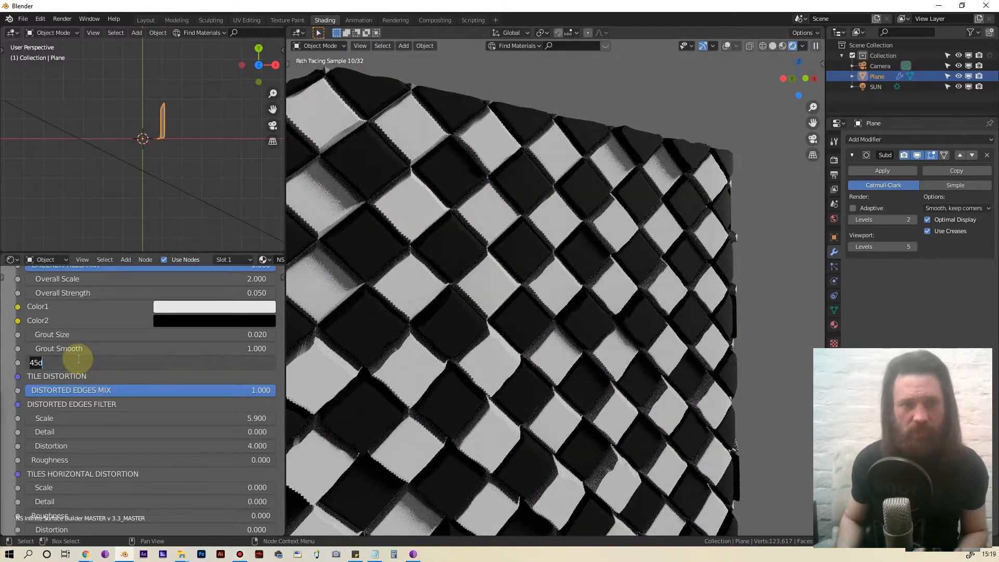
pyautogui.write('0')
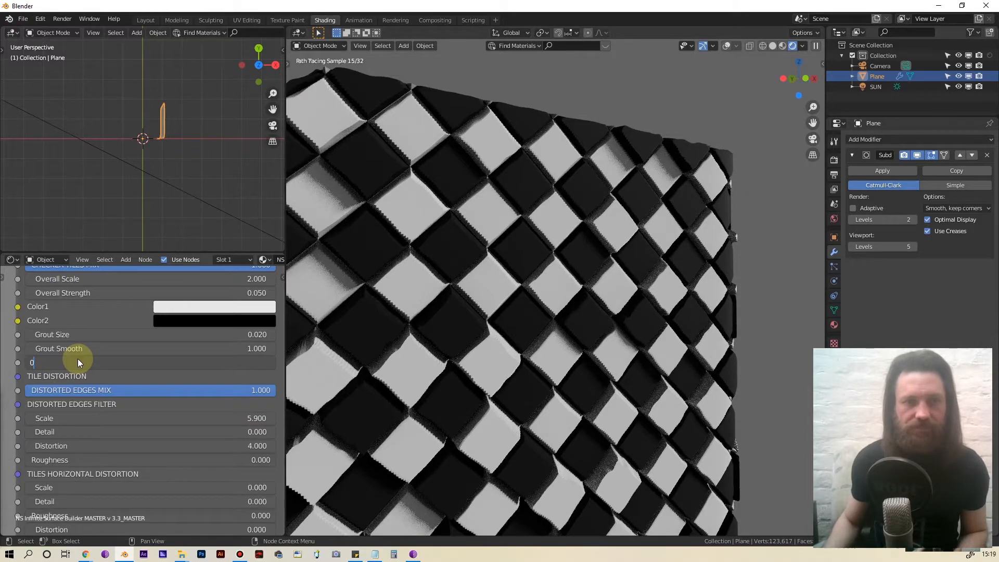
pyautogui.press('Return')
pyautogui.doubleClick(78, 359)
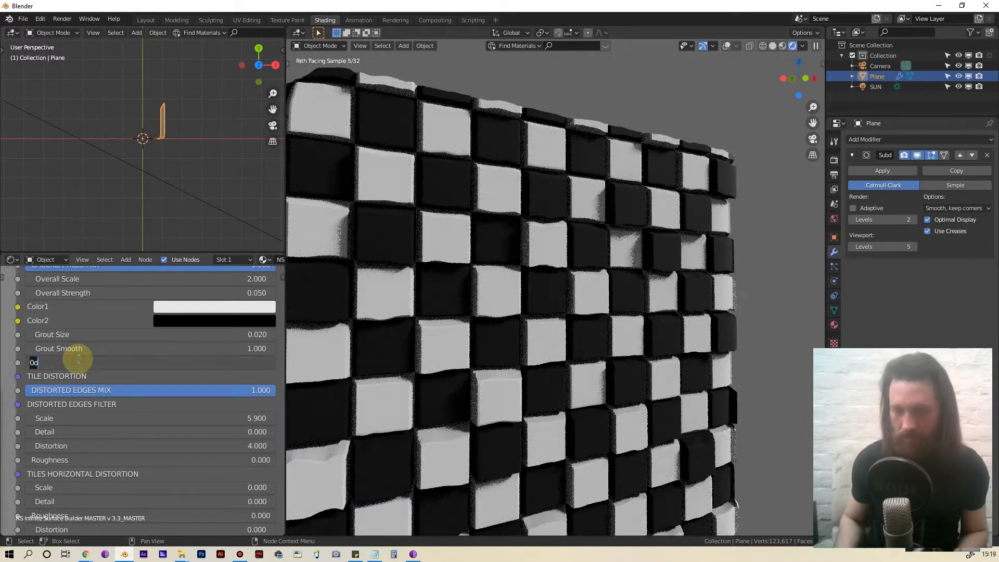
pyautogui.write('45')
pyautogui.press('Return')
# Step: Set the Scale of the TILES HORIZONTAL DISTORTION to 0.3 and raise it to 0.8
pyautogui.moveTo(116, 413); pyautogui.dragTo(107, 346, button='middle')
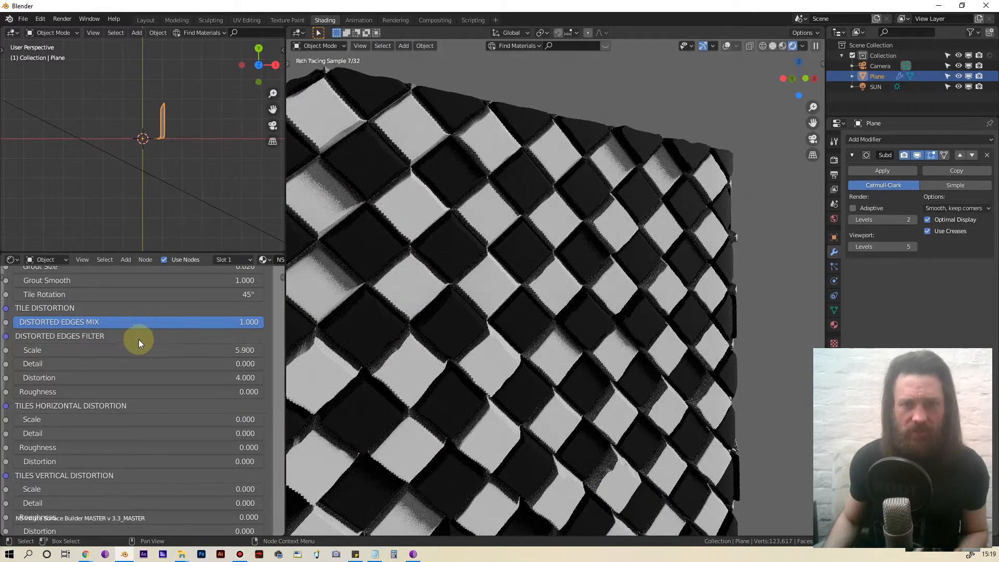
pyautogui.moveTo(447, 363); pyautogui.dragTo(495, 372, button='middle')
pyautogui.scroll(1, 130, 383)
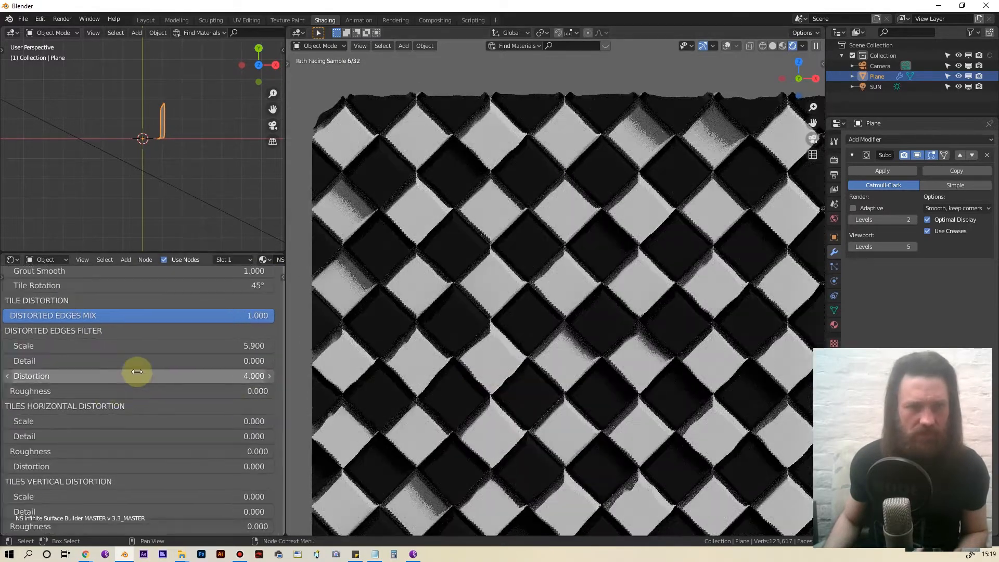
pyautogui.moveTo(174, 361); pyautogui.dragTo(195, 333, button='middle')
pyautogui.moveTo(178, 418)
pyautogui.mouseDown(button='middle')
pyautogui.moveTo(174, 395)
pyautogui.moveTo(183, 415)
pyautogui.mouseUp(button='middle')
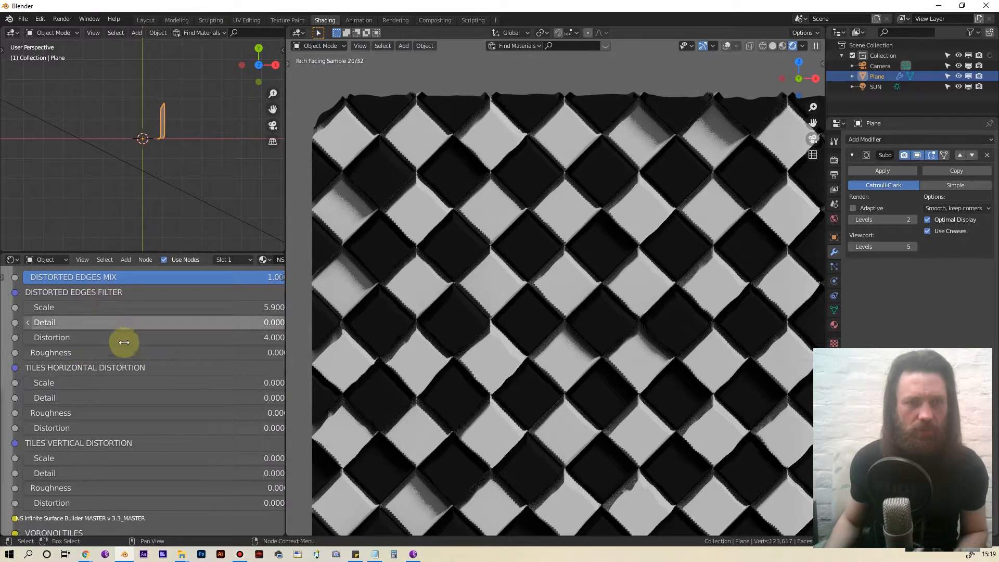
pyautogui.moveTo(141, 401); pyautogui.dragTo(138, 317, button='middle')
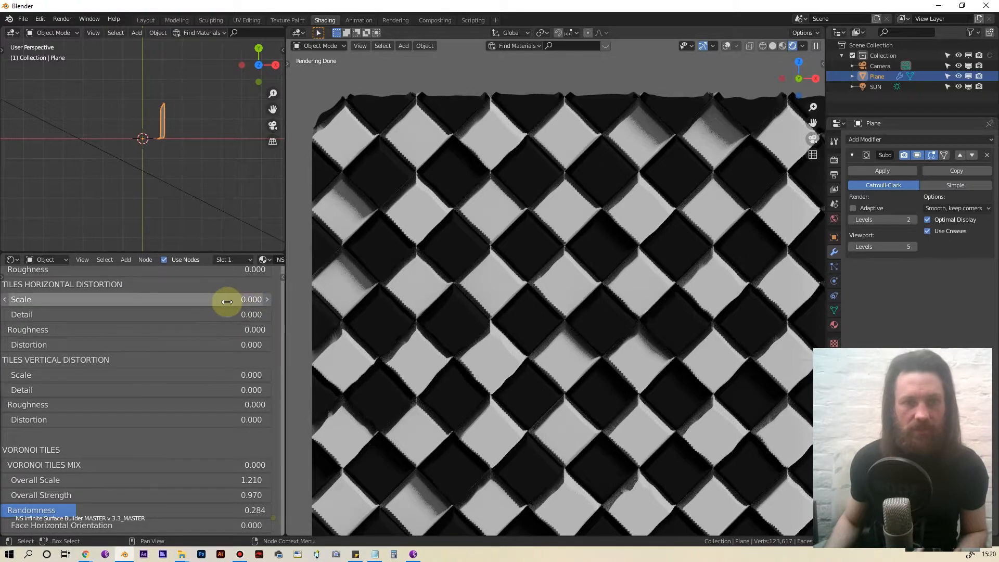
pyautogui.click(165, 305)
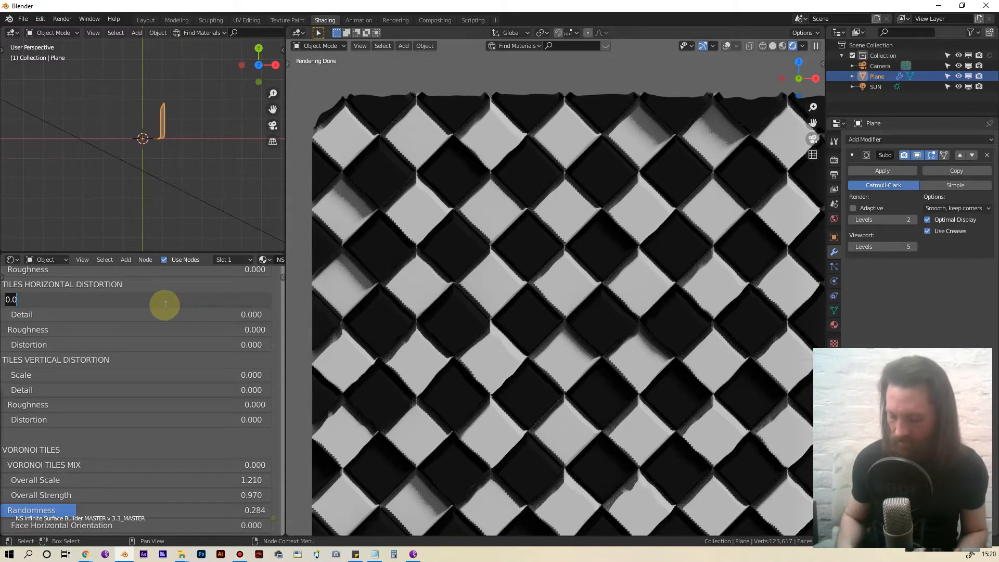
pyautogui.write('.3')
pyautogui.press('Return')
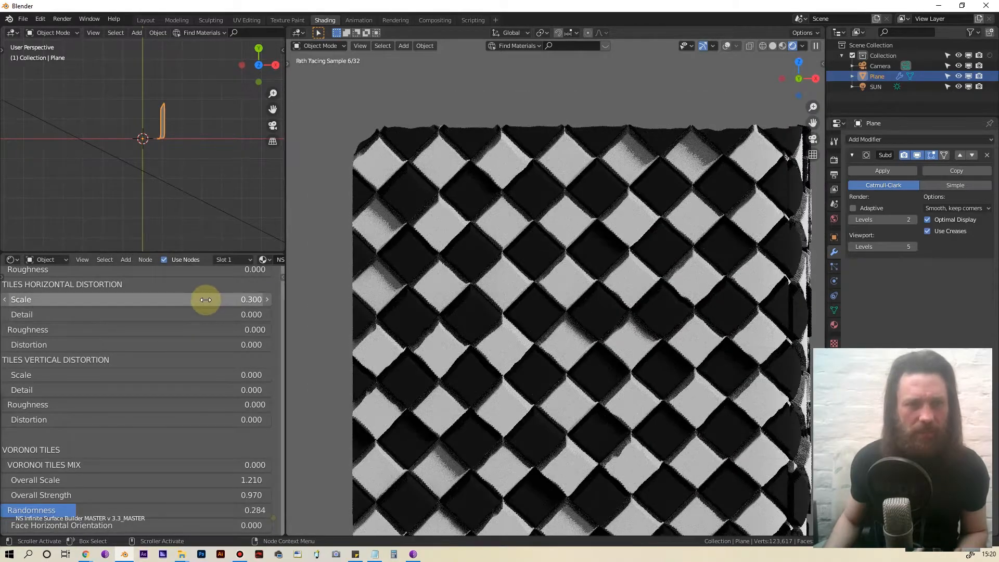
pyautogui.click(206, 300)
pyautogui.write('.8')
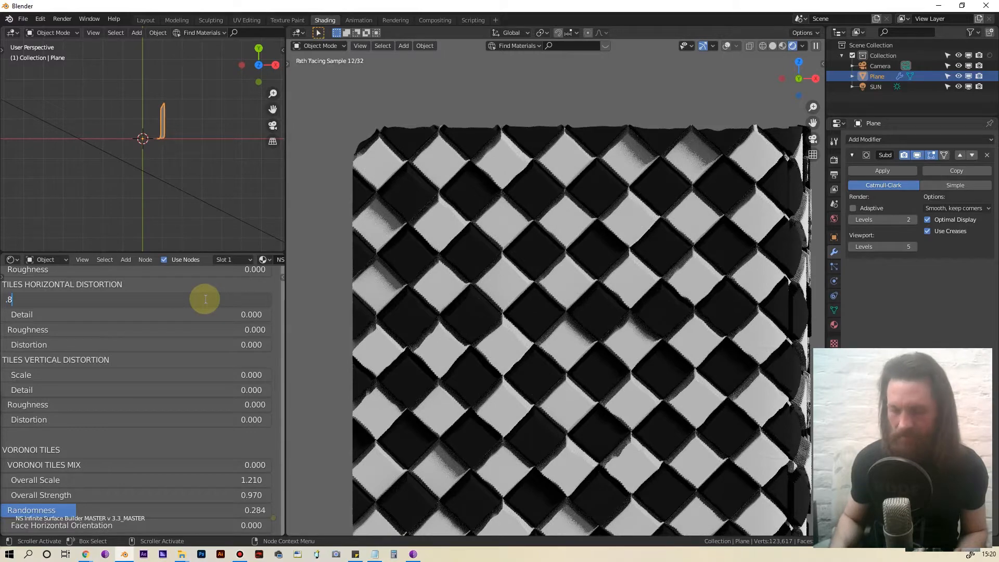
pyautogui.press('Return')
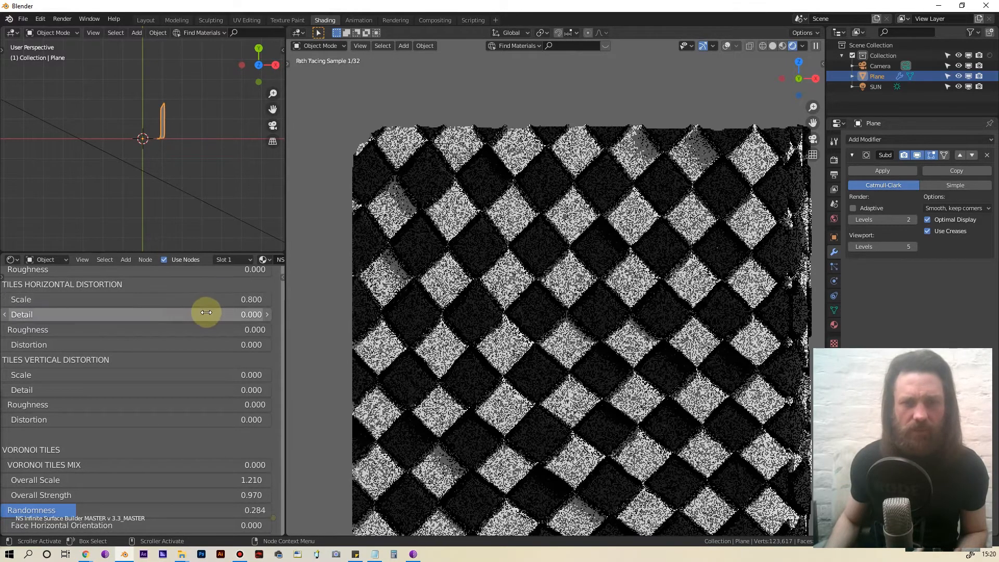
# Step: Set the Detail of the TILES HORIZONTAL DISTORTION to 16 and its Roughness to 0.6
pyautogui.click(206, 316)
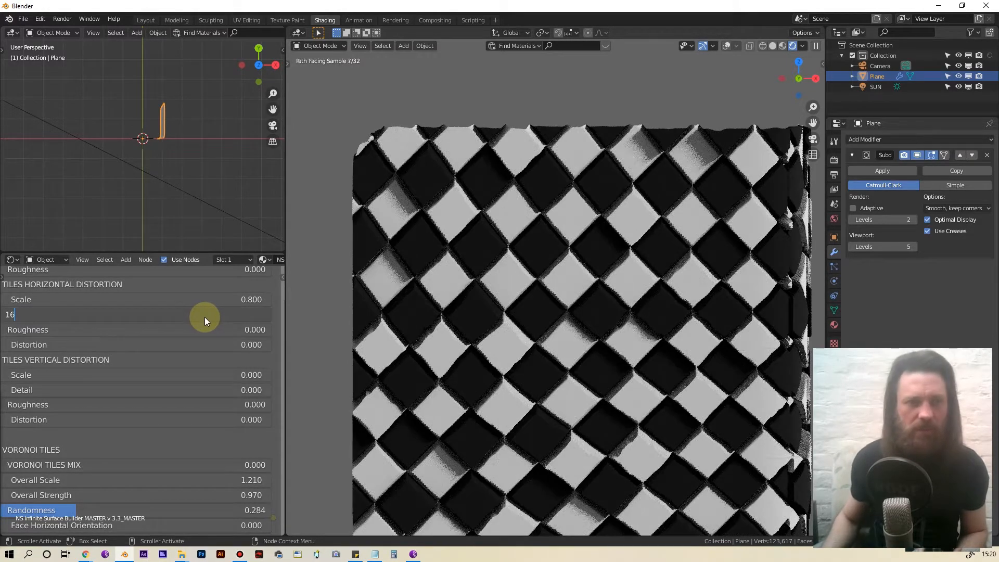
pyautogui.write('16')
pyautogui.press('Return')
pyautogui.doubleClick(202, 330)
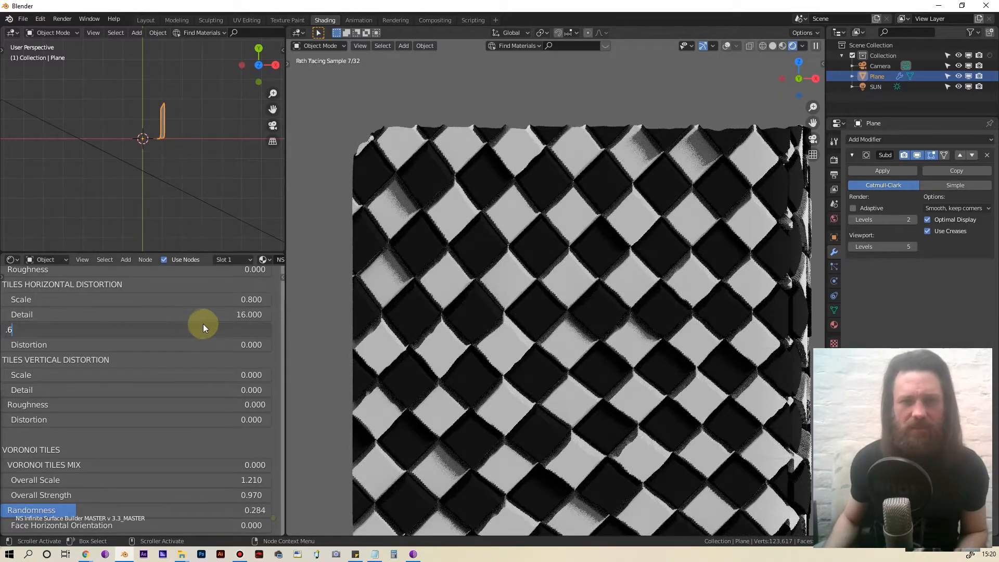
pyautogui.write('.6')
pyautogui.press('Return')
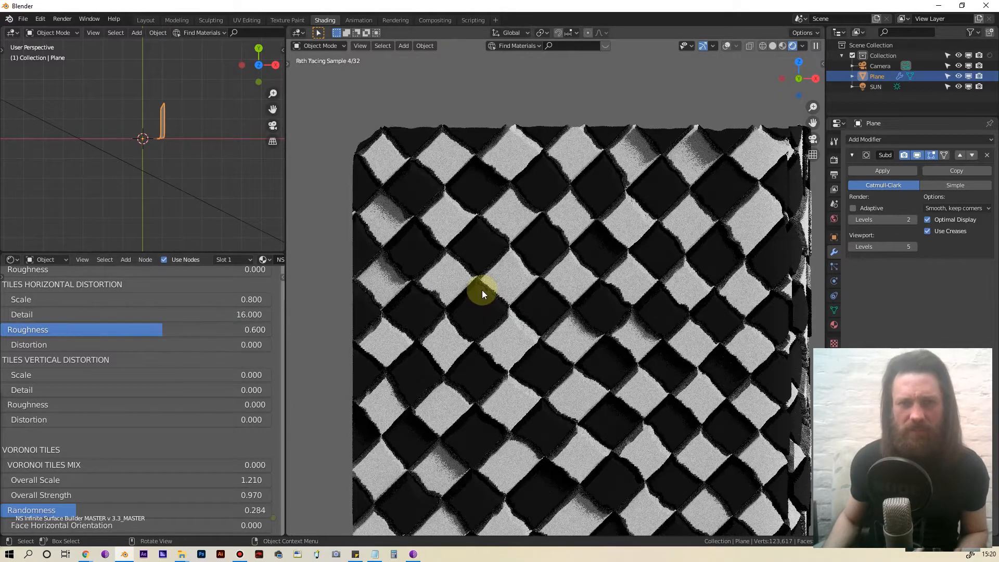
pyautogui.moveTo(482, 286); pyautogui.dragTo(477, 325, button='middle')
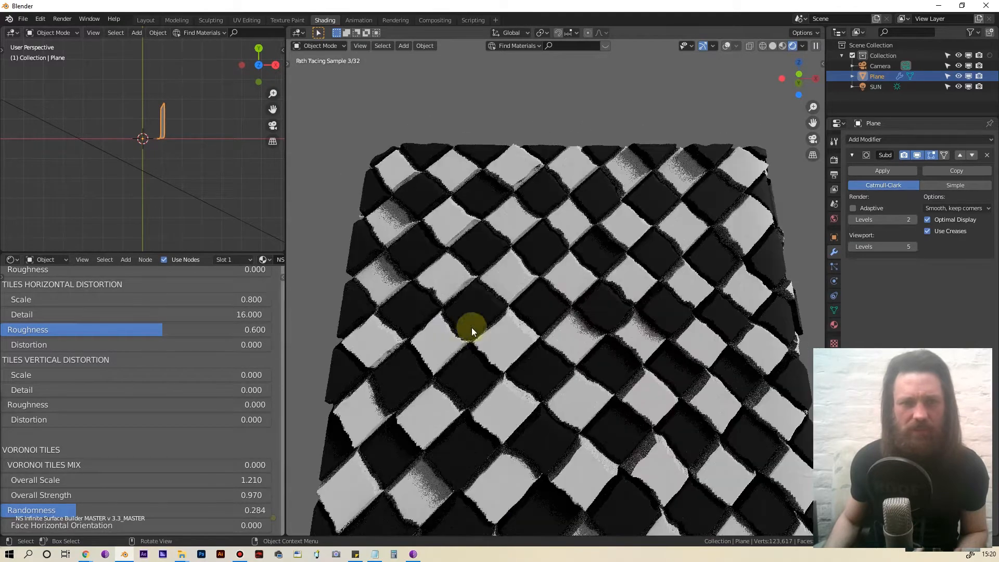
# Step: Set the TILES VERTICAL DISTORTION to Scale 0.8, Detail 16 and Roughness 0.6
pyautogui.click(194, 376)
pyautogui.write('.8')
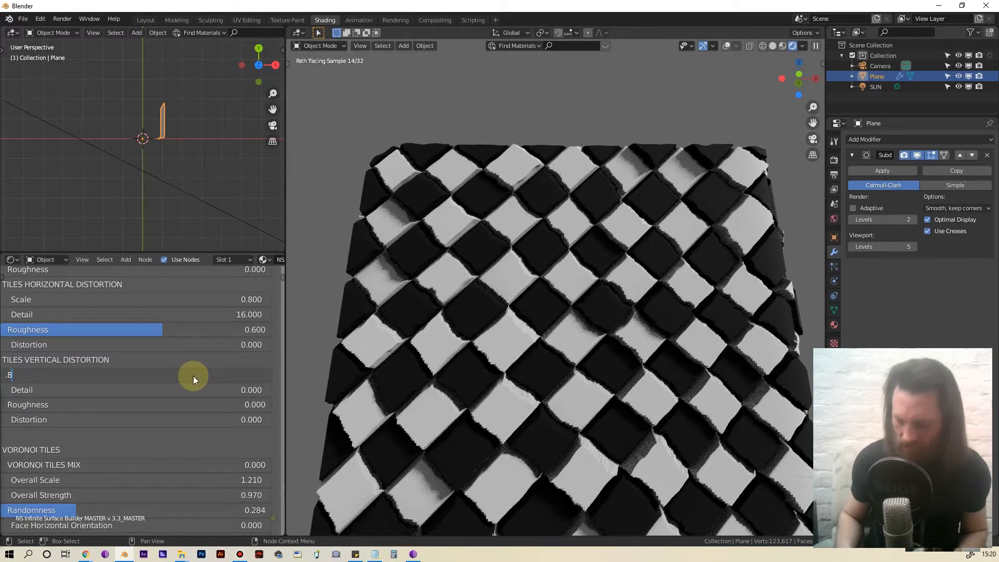
pyautogui.press('Tab')
pyautogui.write('16')
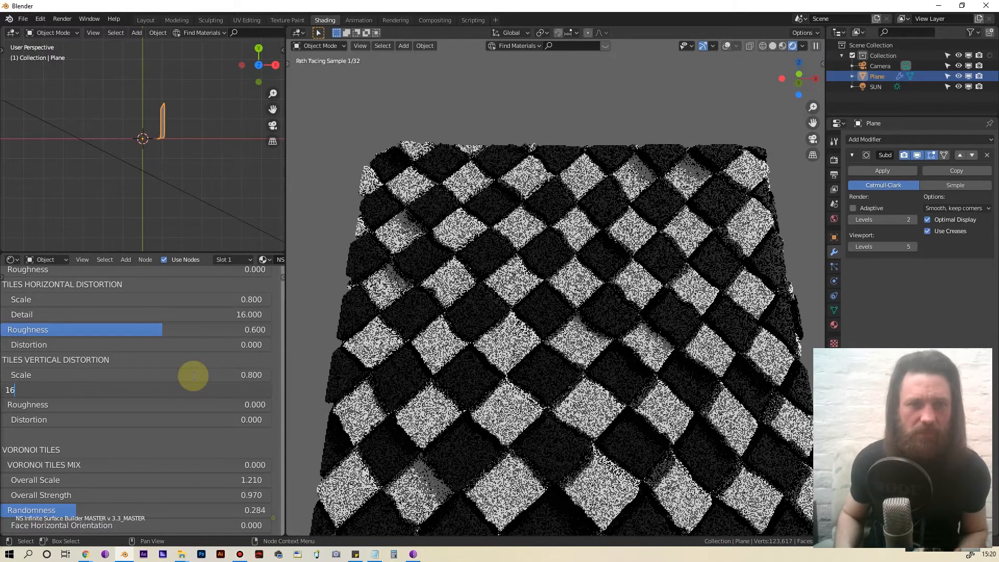
pyautogui.press('Tab')
pyautogui.write('.6')
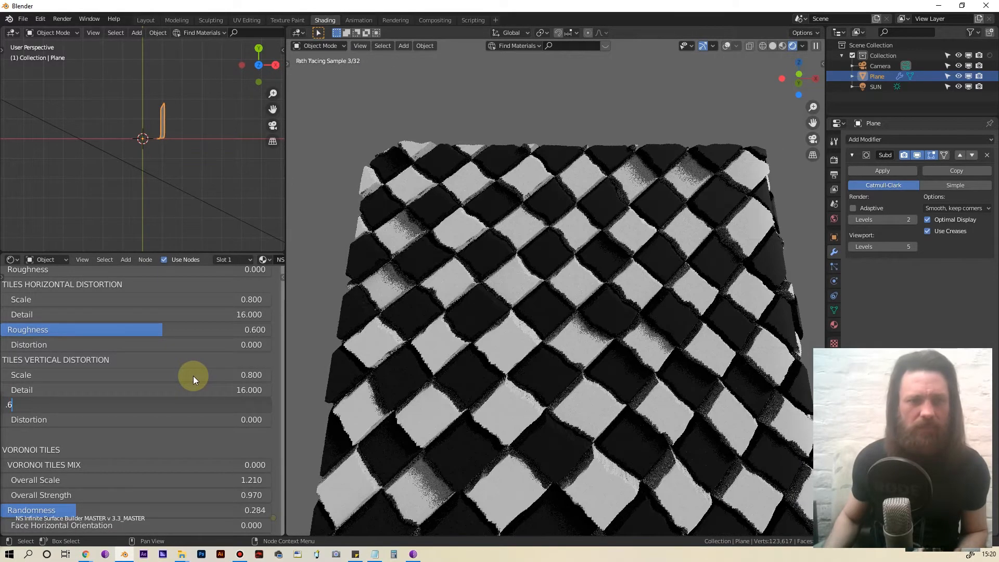
pyautogui.press('Return')
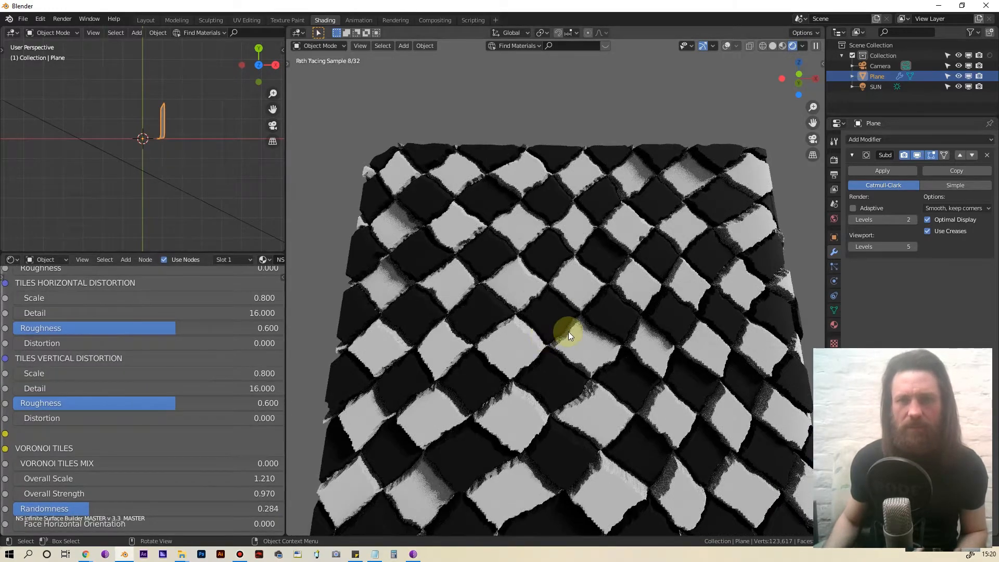
pyautogui.click(813, 140)
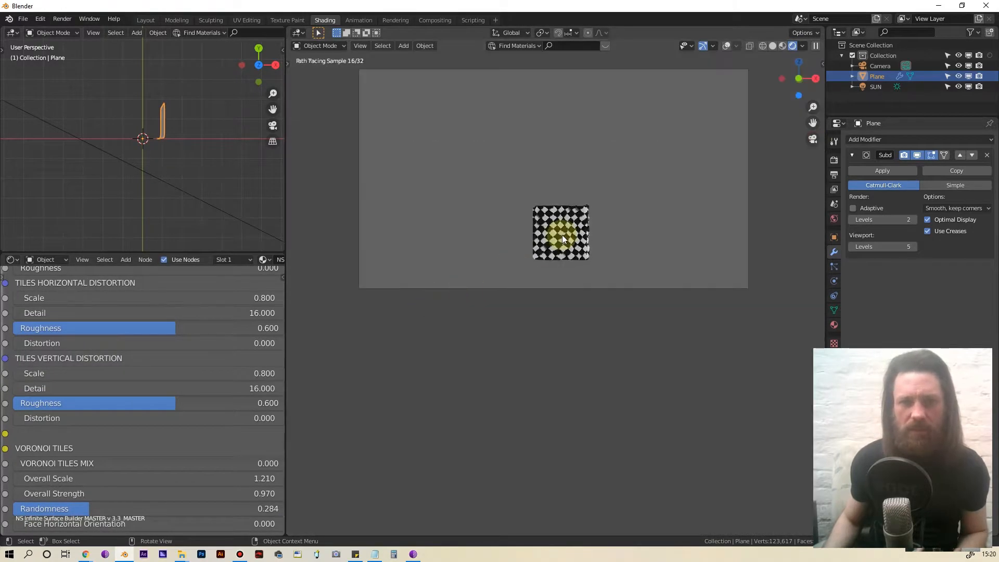
pyautogui.scroll(5, 562, 236)
pyautogui.scroll(8, 564, 291)
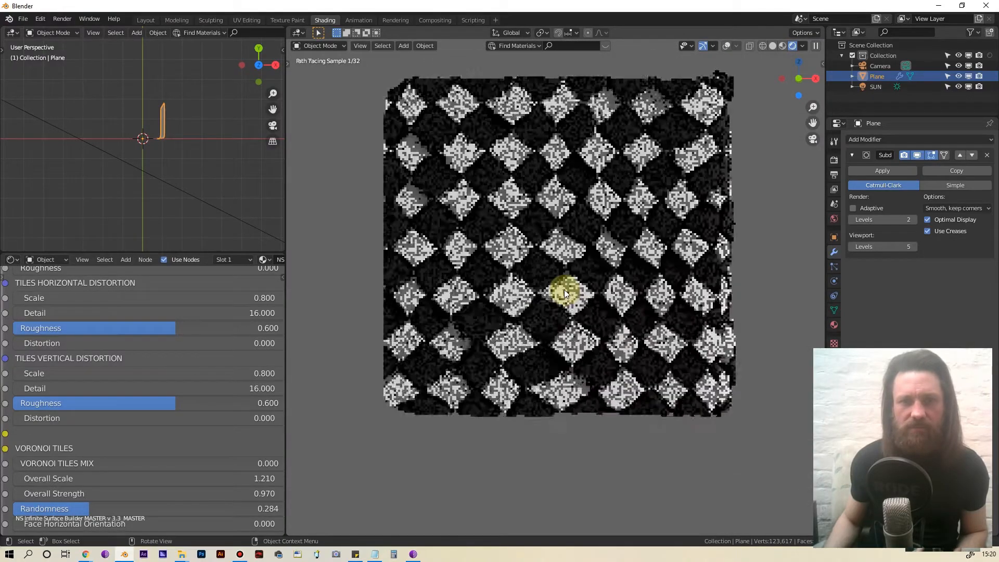
pyautogui.scroll(-6, 564, 301)
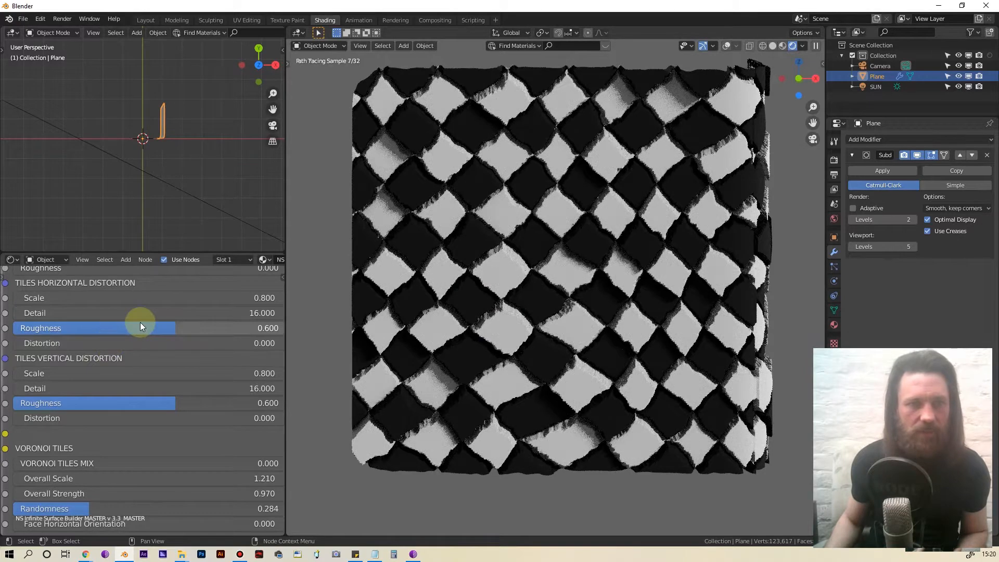
# Step: Set the DISTORTED EDGES MIX of the tiles to 0.2 and lower it to 0
pyautogui.moveTo(148, 308); pyautogui.dragTo(150, 423, button='middle')
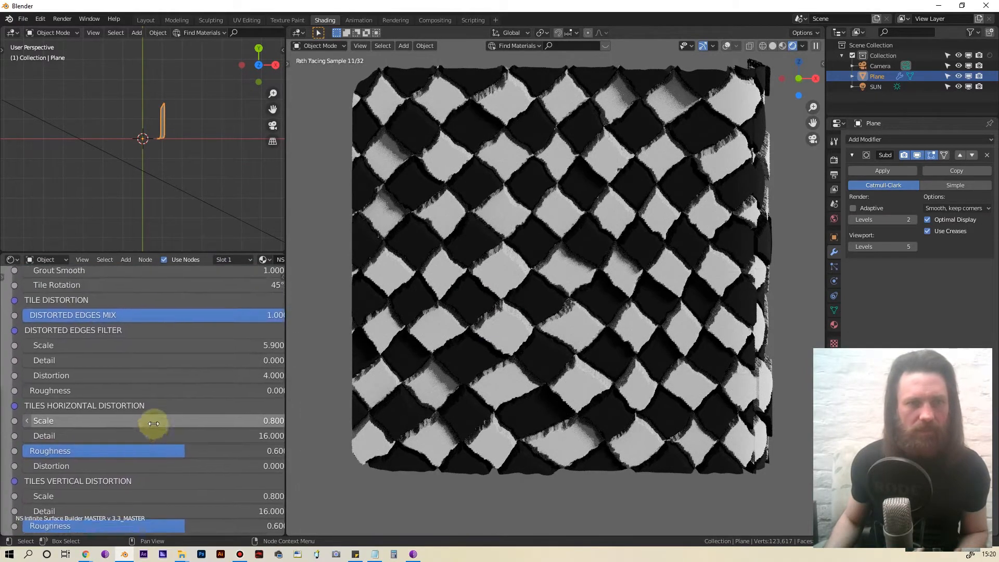
pyautogui.click(173, 314)
pyautogui.write('.2')
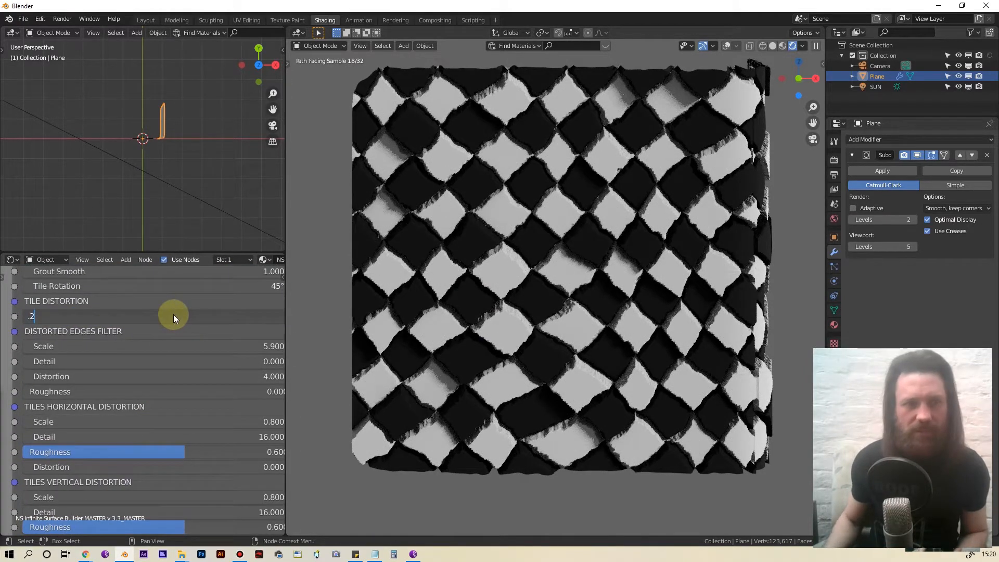
pyautogui.press('Return')
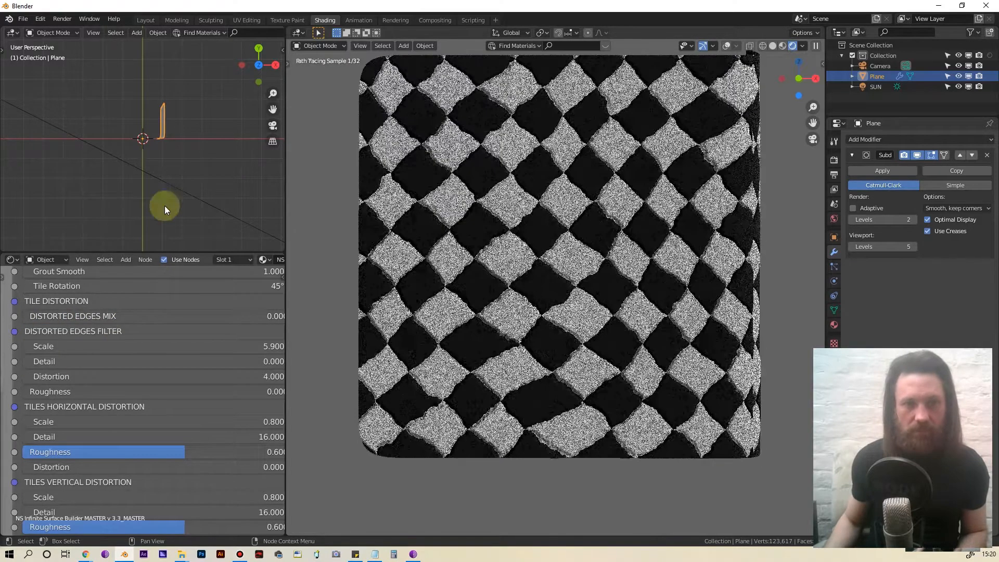
# Step: Raise the VORONOI TILES MIX to 1 and view the displaced surface from an angle
pyautogui.scroll(-3, 145, 330)
pyautogui.moveTo(138, 365); pyautogui.dragTo(132, 294, button='middle')
pyautogui.scroll(5, 102, 395)
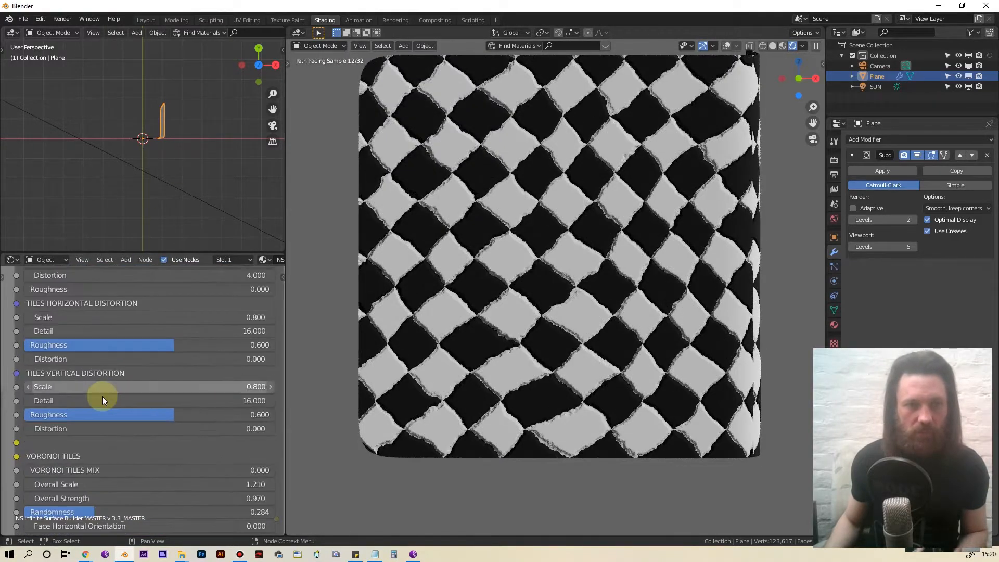
pyautogui.moveTo(119, 412); pyautogui.dragTo(127, 446, button='middle')
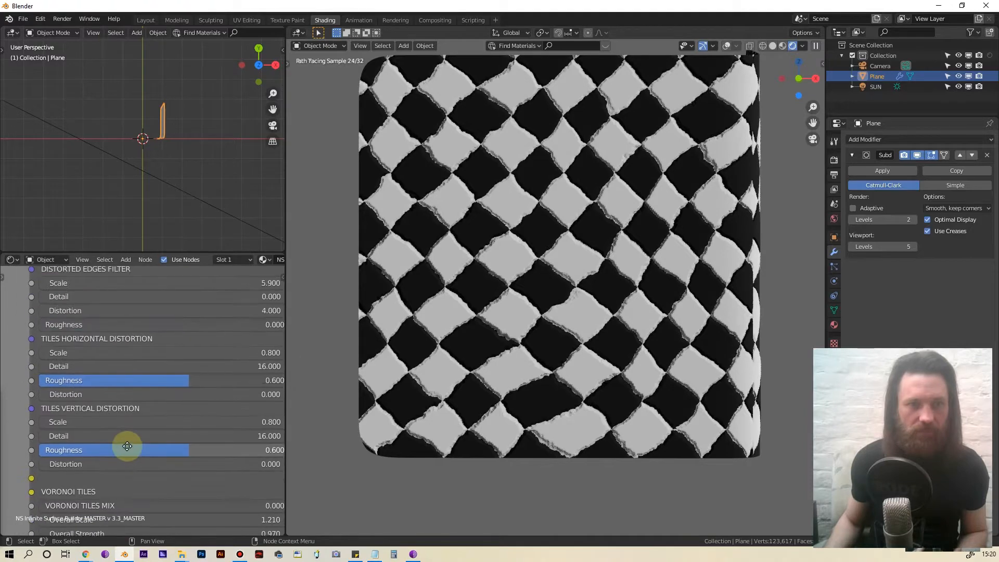
pyautogui.moveTo(105, 329); pyautogui.dragTo(144, 329, button='middle')
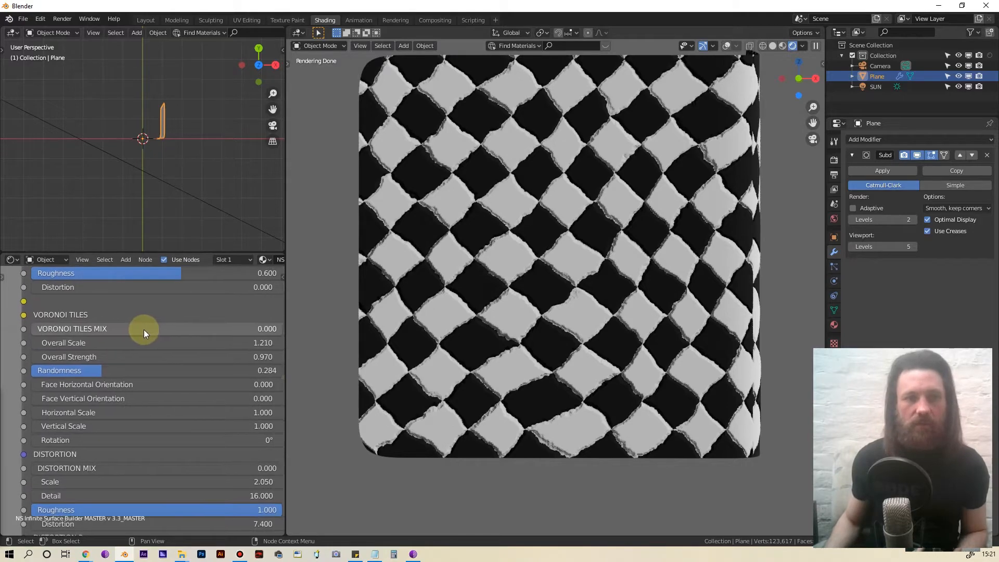
pyautogui.moveTo(55, 329); pyautogui.dragTo(156, 329)
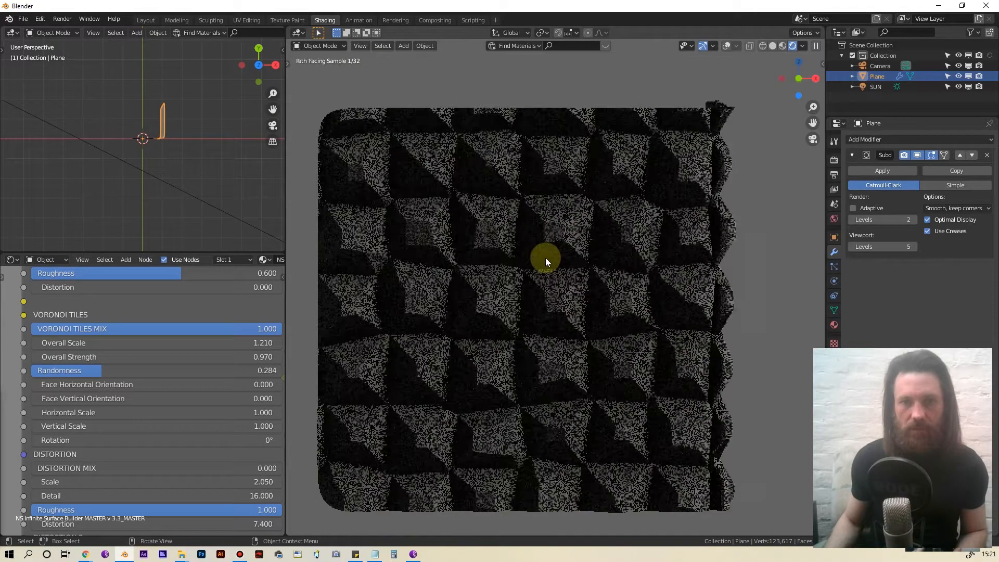
pyautogui.scroll(-10, 541, 257)
pyautogui.scroll(10, 549, 278)
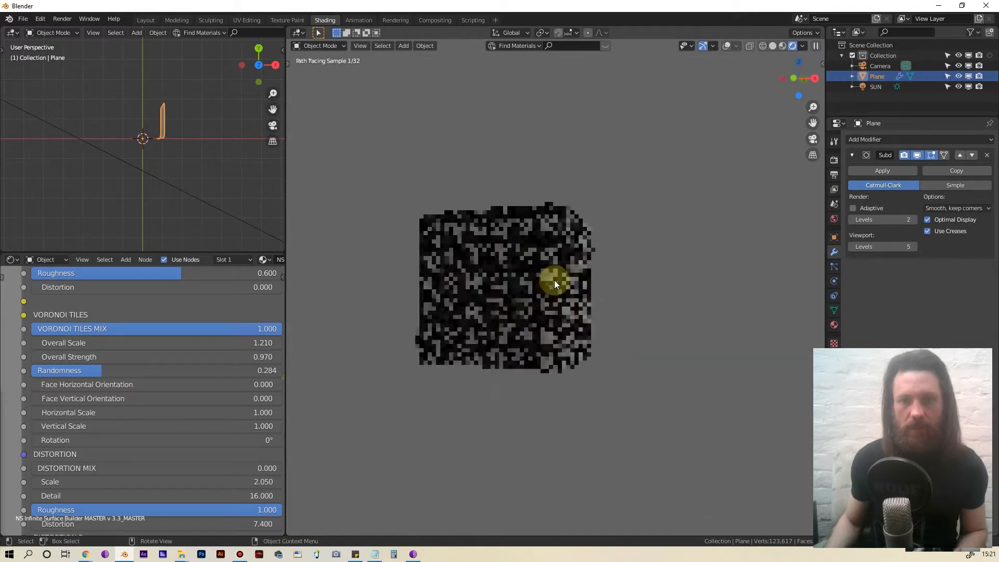
pyautogui.moveTo(535, 275); pyautogui.dragTo(447, 328, button='middle')
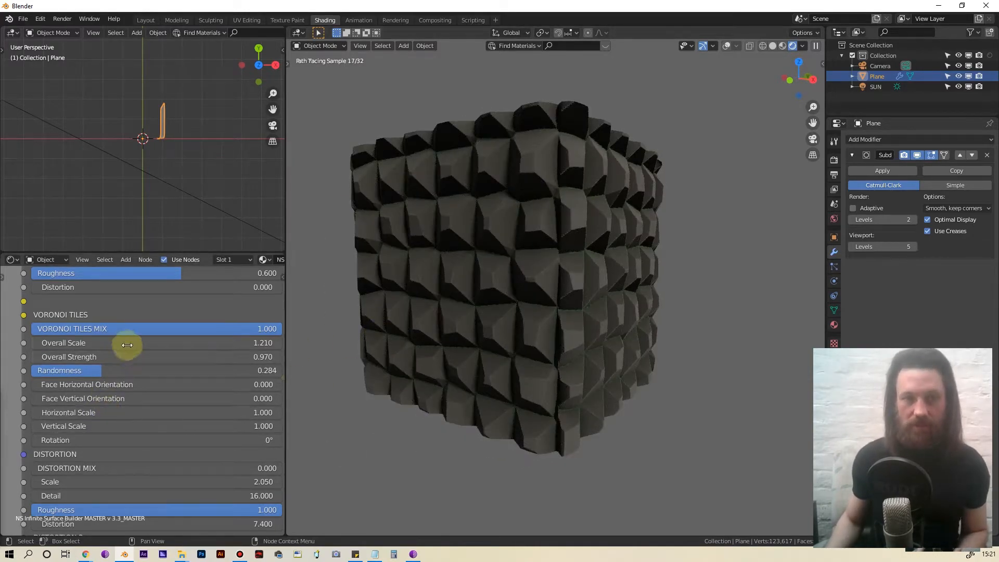
# Step: Raise the Randomness of the VORONOI TILES to 1
pyautogui.moveTo(151, 364); pyautogui.dragTo(136, 354, button='middle')
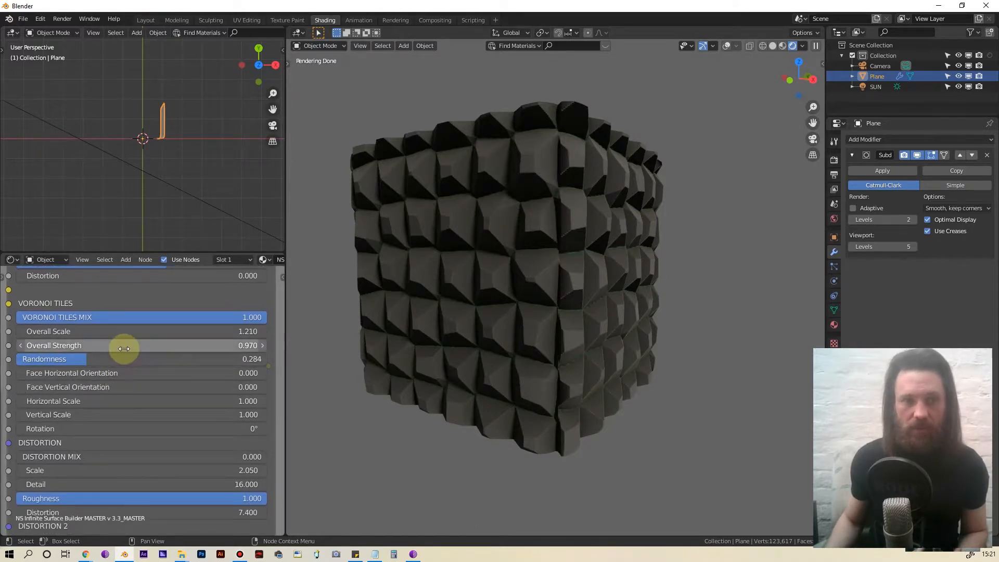
pyautogui.moveTo(132, 378); pyautogui.dragTo(129, 343, button='middle')
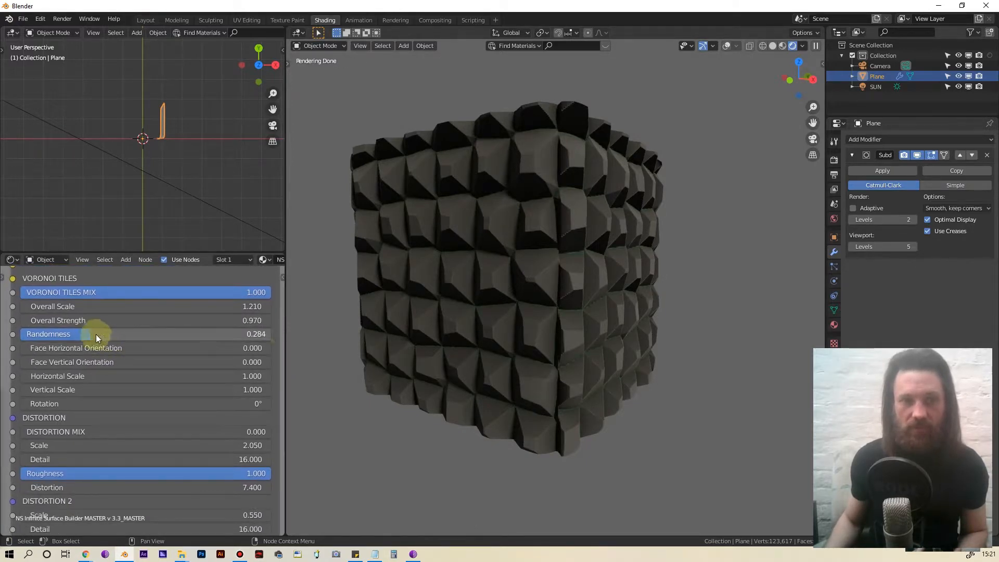
pyautogui.moveTo(96, 334); pyautogui.dragTo(268, 334)
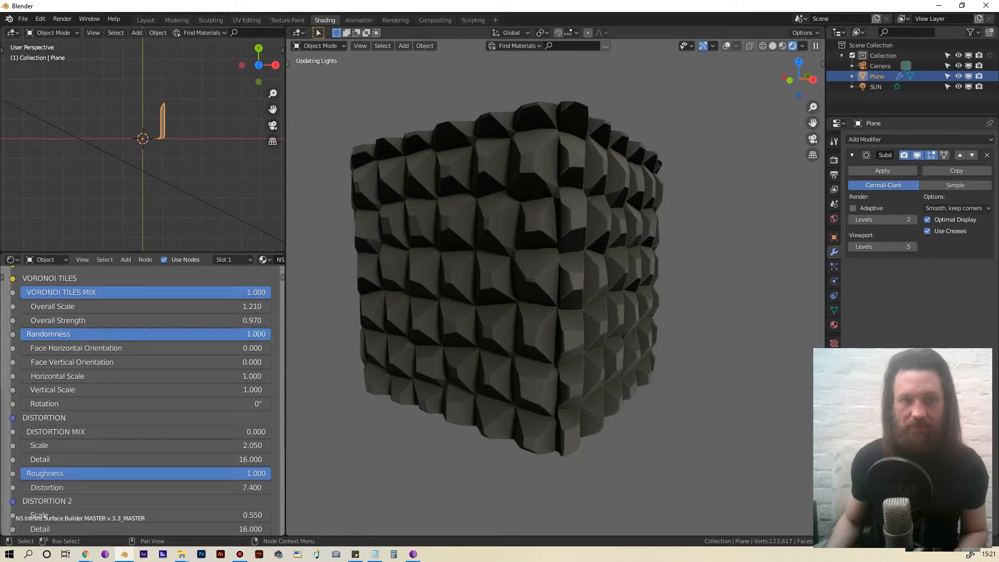
pyautogui.moveTo(424, 267); pyautogui.dragTo(432, 301, button='middle')
pyautogui.scroll(2, 401, 275)
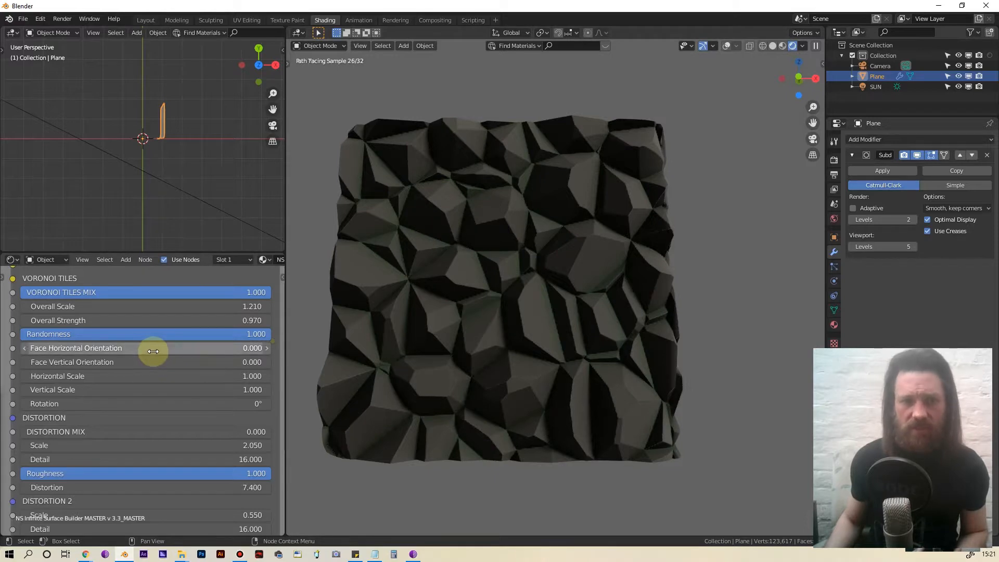
# Step: Try a Face Horizontal Orientation of 1.86 and a Face Vertical Orientation of -2.21 on the Voronoi tiles, returning each to 0
pyautogui.keyDown('shift'); pyautogui.moveTo(153, 351); pyautogui.dragTo(155, 351); pyautogui.keyUp('shift')
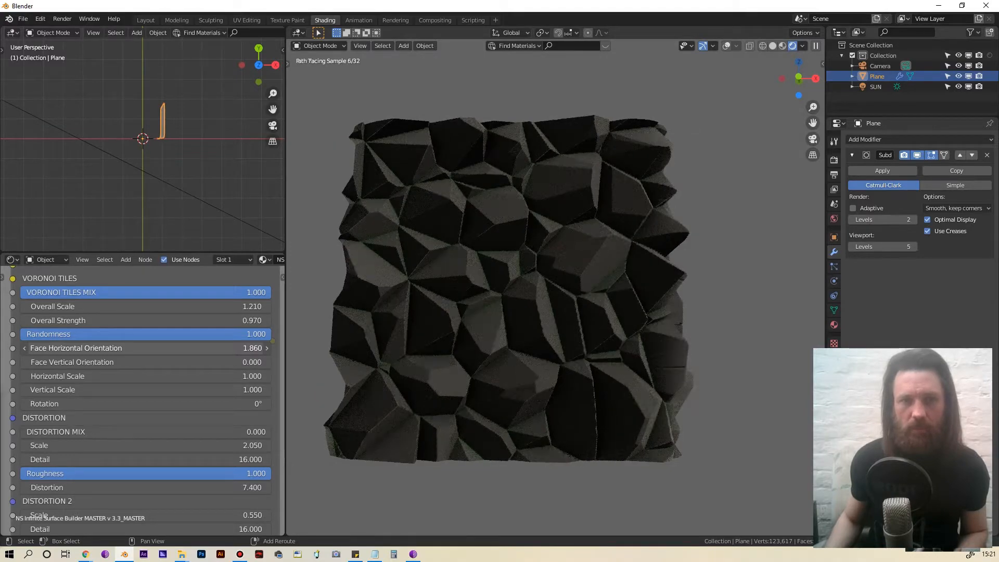
pyautogui.hotkey('ctrl', 'z')
pyautogui.moveTo(151, 359); pyautogui.dragTo(153, 360)
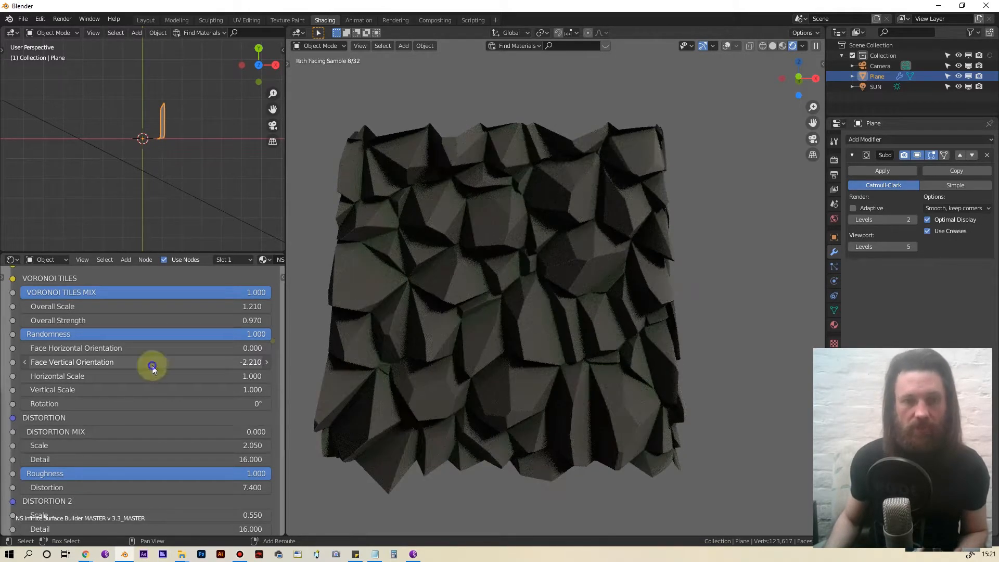
pyautogui.press('BackSpace')
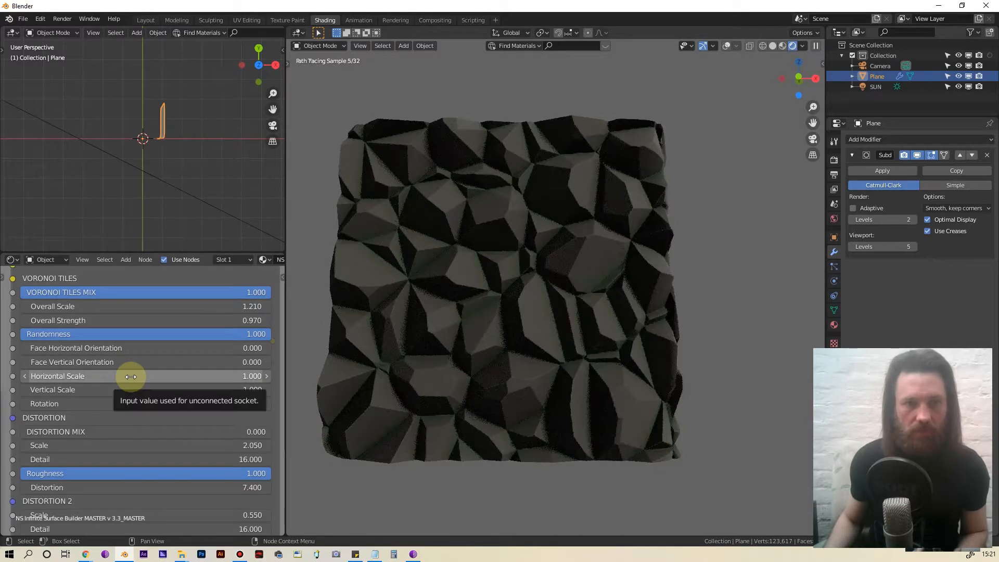
# Step: Try a Horizontal Scale of 2 and a Vertical Scale of 1.35 on the Voronoi tiles, returning each to 1
pyautogui.doubleClick(134, 377)
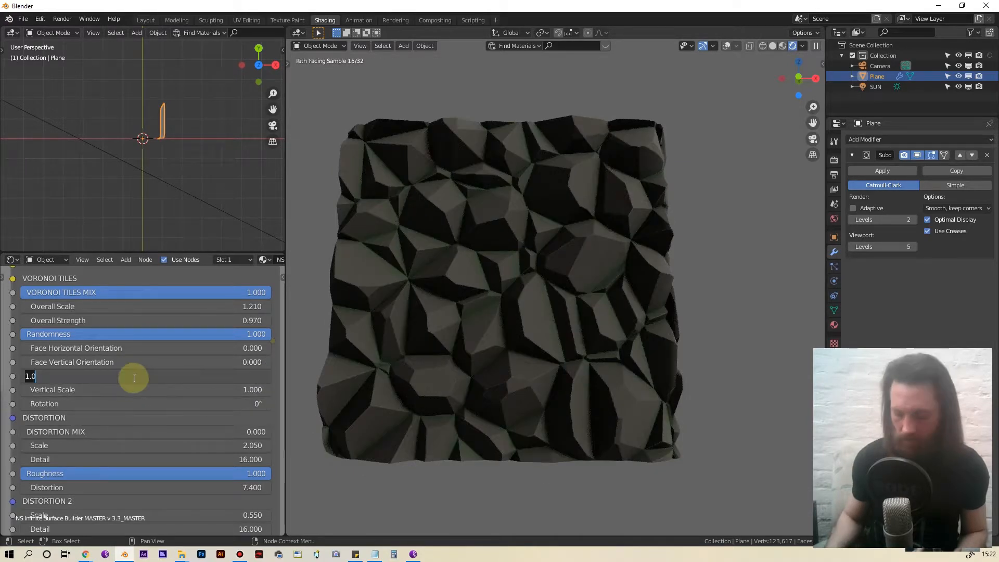
pyautogui.write('2')
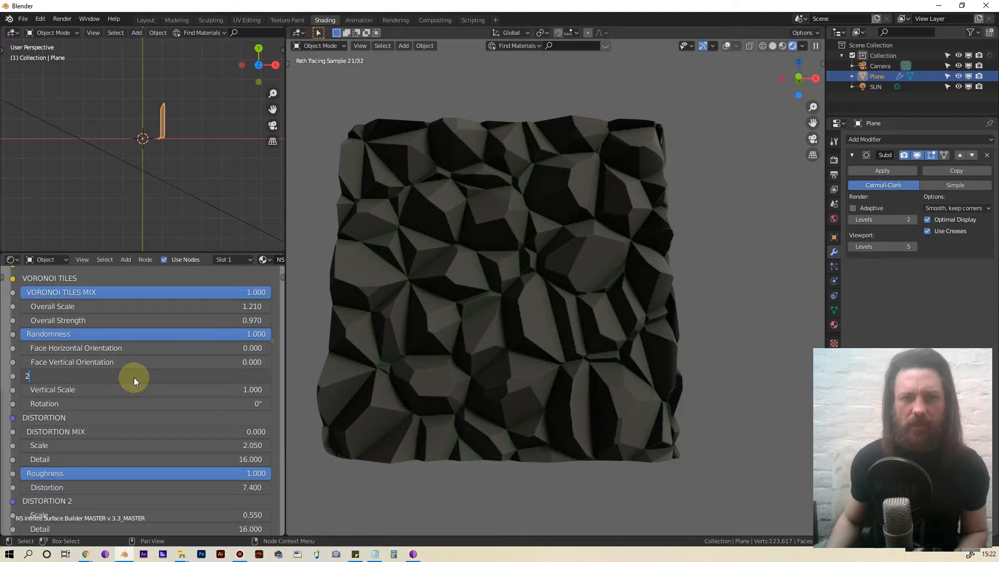
pyautogui.press('Return')
pyautogui.click(135, 378)
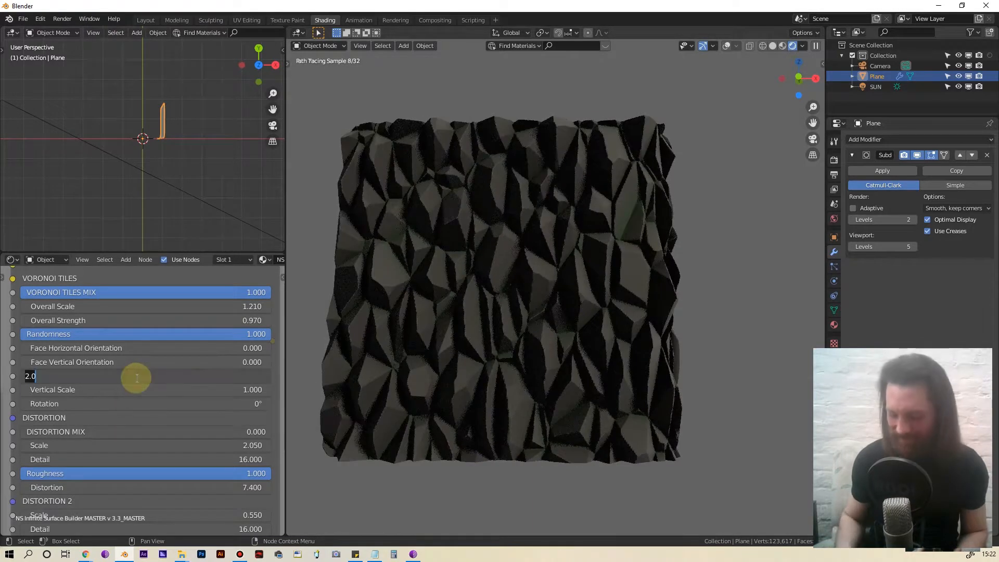
pyautogui.write('1')
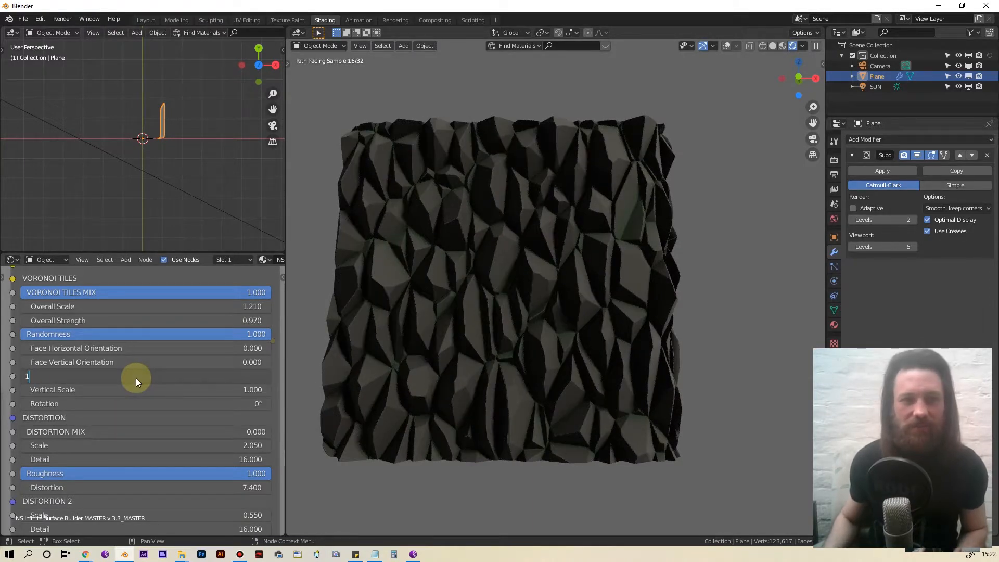
pyautogui.press('Return')
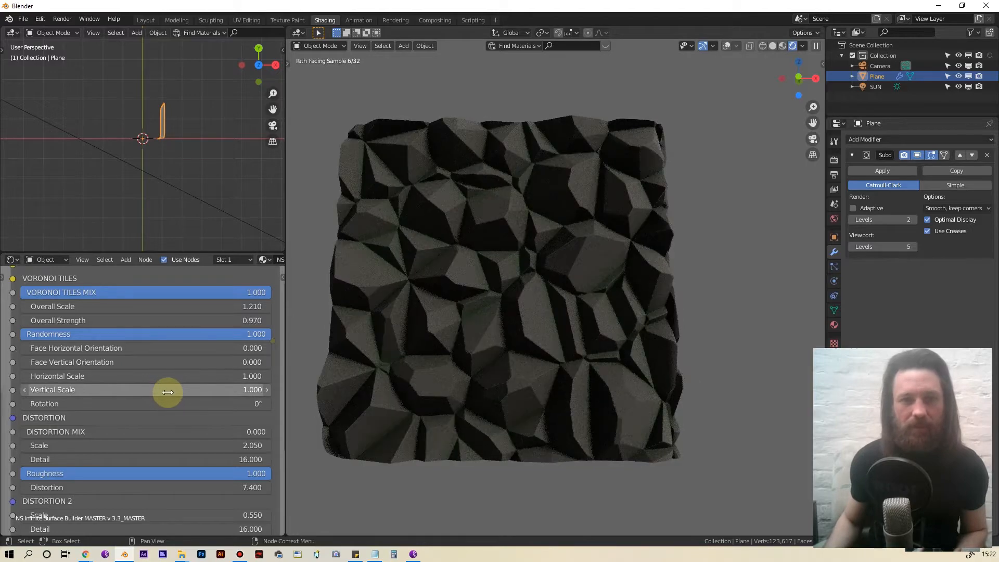
pyautogui.keyDown('shift'); pyautogui.moveTo(168, 393); pyautogui.dragTo(169, 392); pyautogui.keyUp('shift')
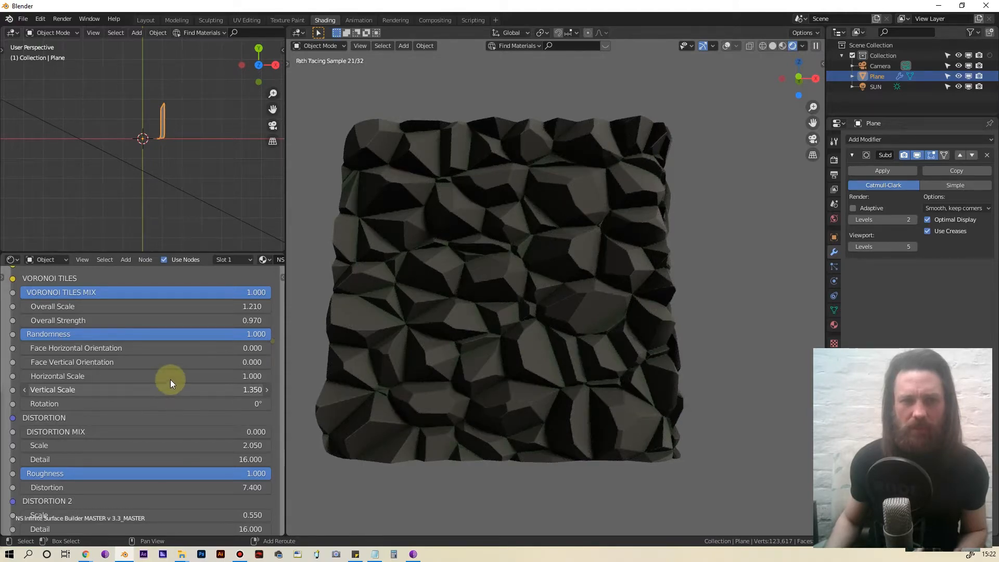
pyautogui.hotkey('ctrl', 'z')
# Step: Set the Horizontal Scale of the VORONOI TILES to 0.2
pyautogui.click(173, 377)
pyautogui.write('.')
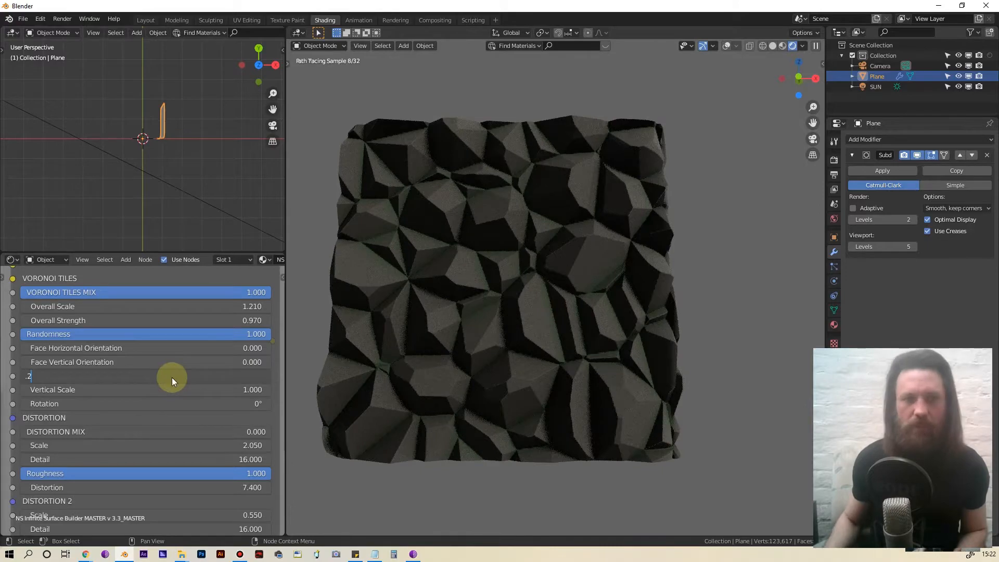
pyautogui.write('2')
pyautogui.press('Return')
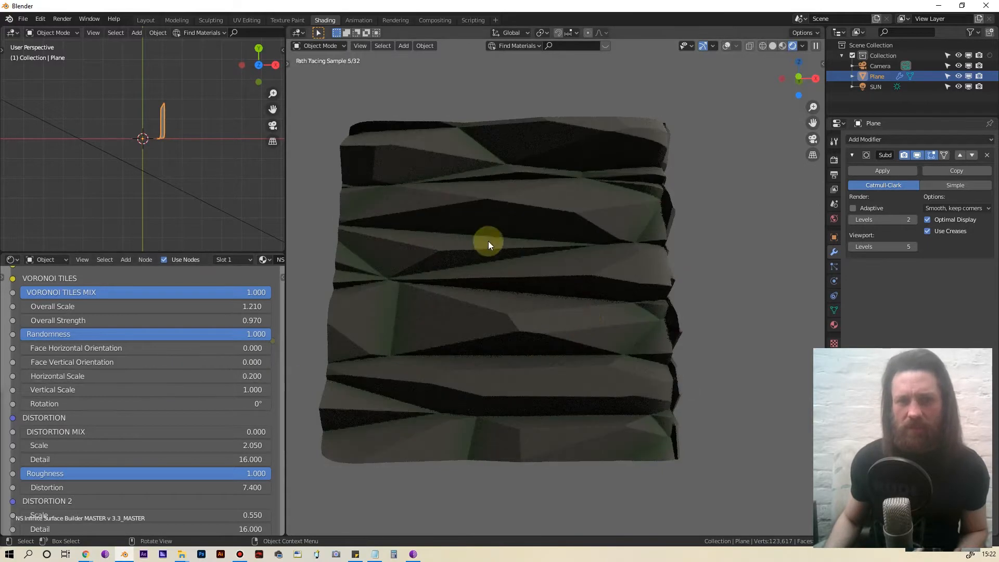
# Step: Try a Rotation of 45° on the Voronoi tiles, returning it to 0°
pyautogui.moveTo(523, 291); pyautogui.dragTo(504, 223, button='middle')
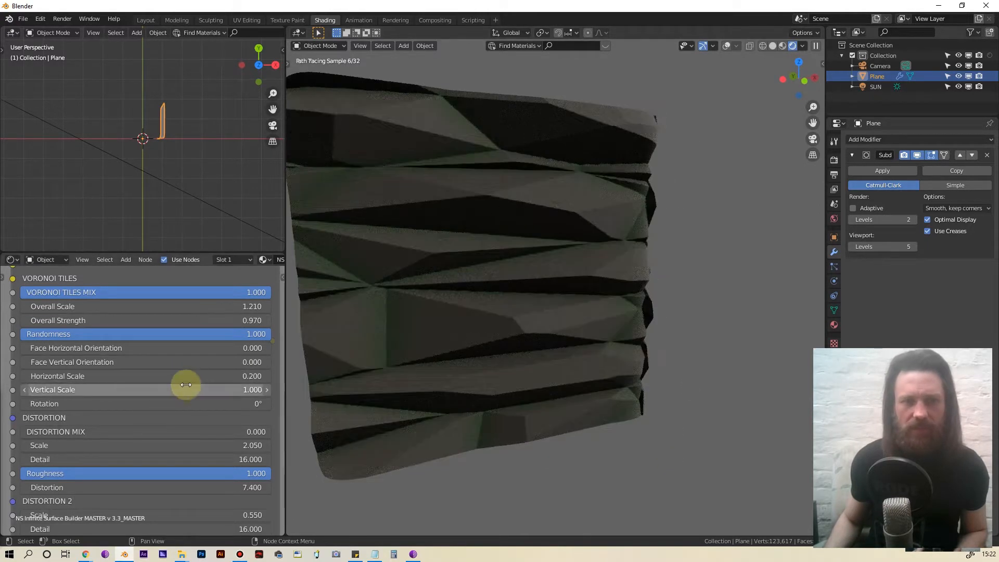
pyautogui.scroll(-3, 107, 413)
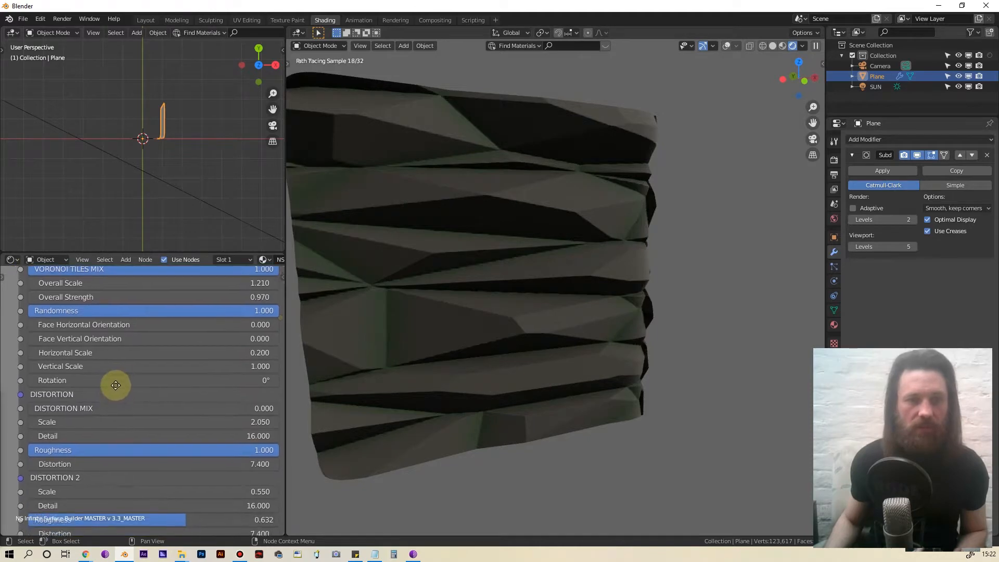
pyautogui.hscroll(2, 142, 373)
pyautogui.click(139, 366)
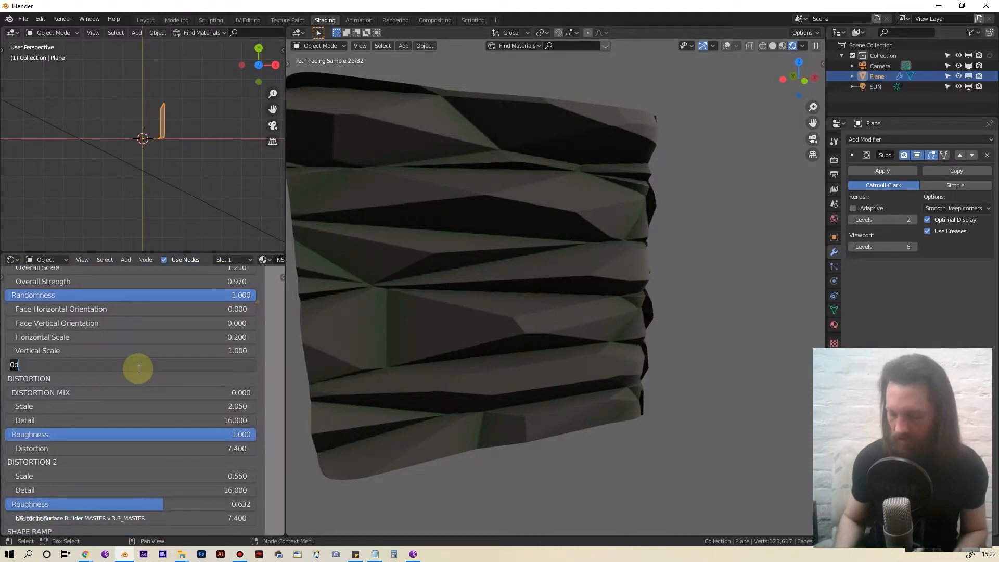
pyautogui.write('45')
pyautogui.press('Return')
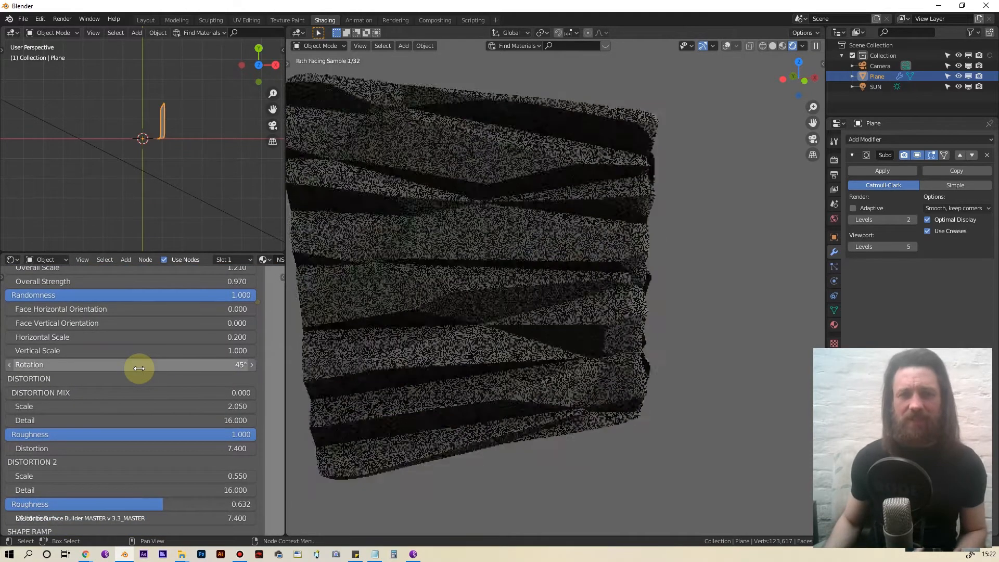
pyautogui.click(139, 367)
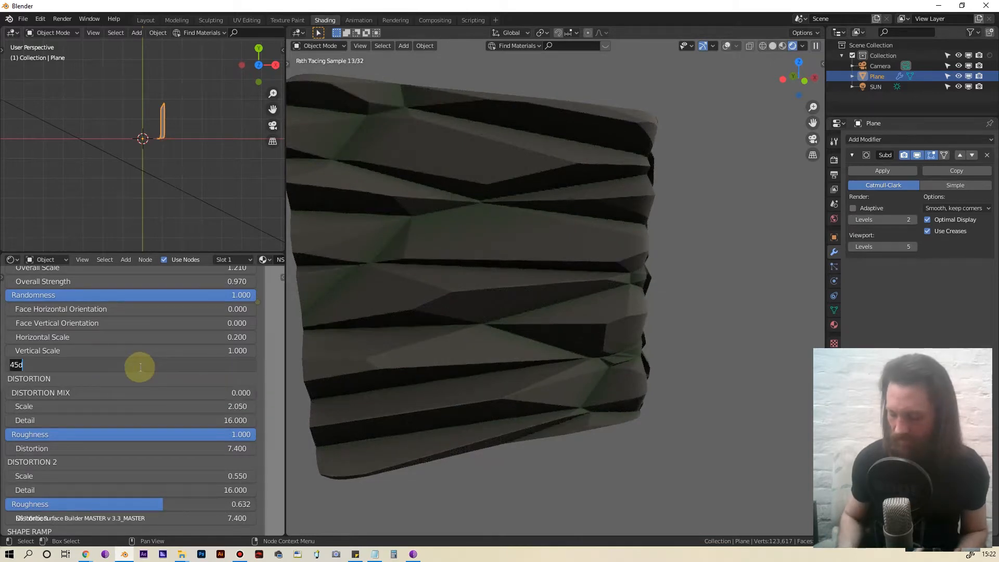
pyautogui.press('Return')
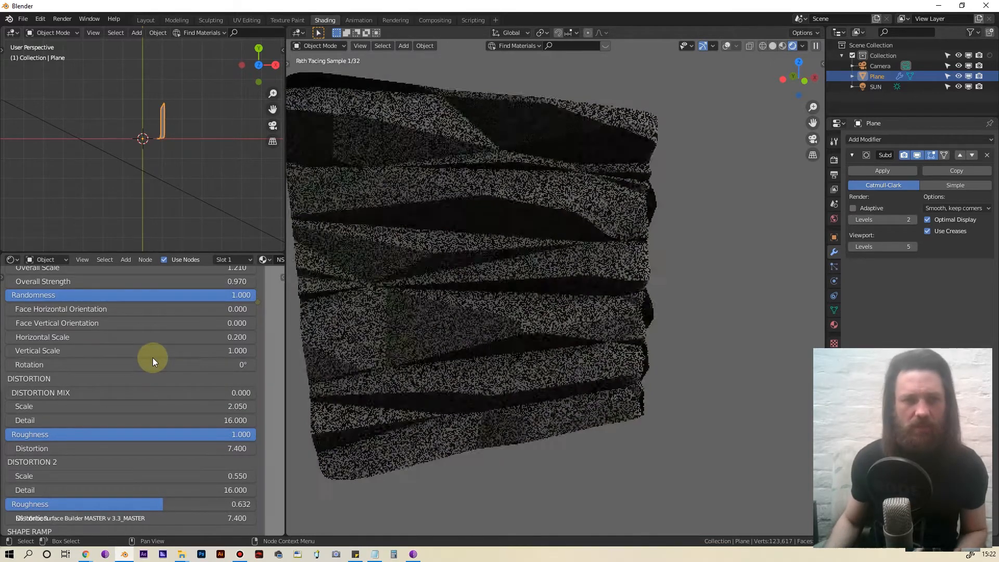
# Step: Raise the DISTORTION MIX to 1 and inspect the distorted surface from another angle
pyautogui.moveTo(160, 363); pyautogui.dragTo(178, 320, button='middle')
pyautogui.moveTo(186, 368); pyautogui.dragTo(148, 349, button='middle')
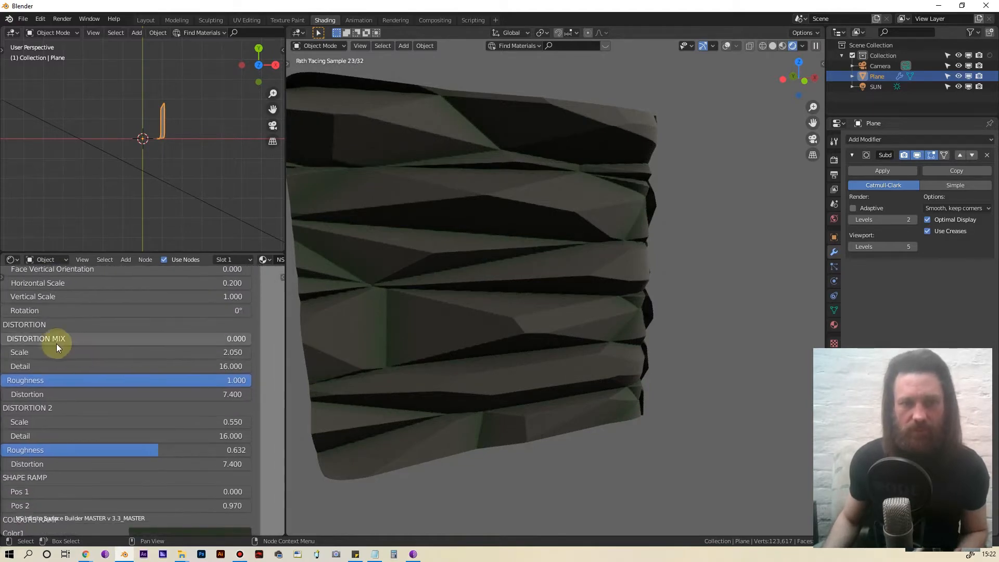
pyautogui.moveTo(124, 339); pyautogui.dragTo(250, 339)
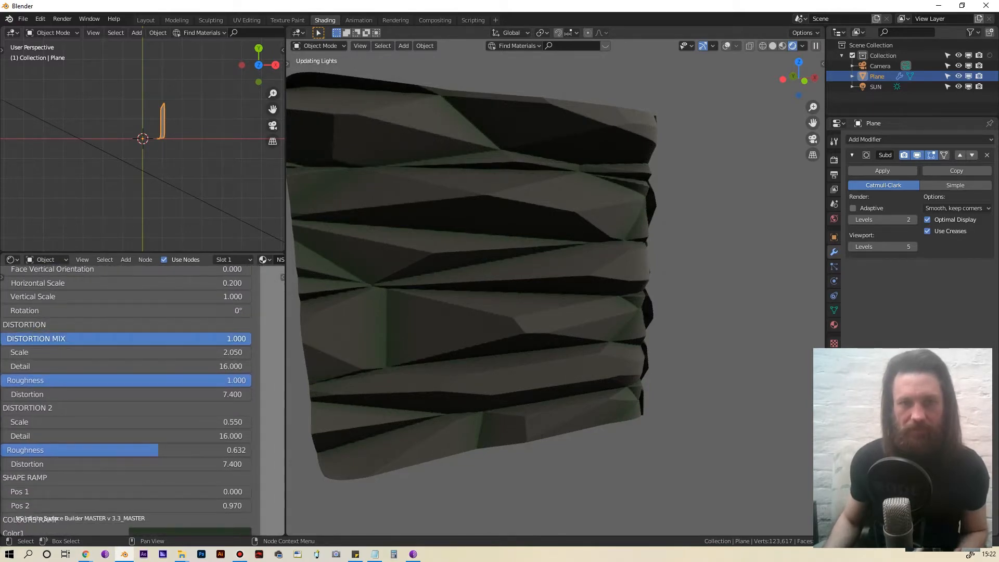
pyautogui.moveTo(451, 254); pyautogui.dragTo(365, 255, button='middle')
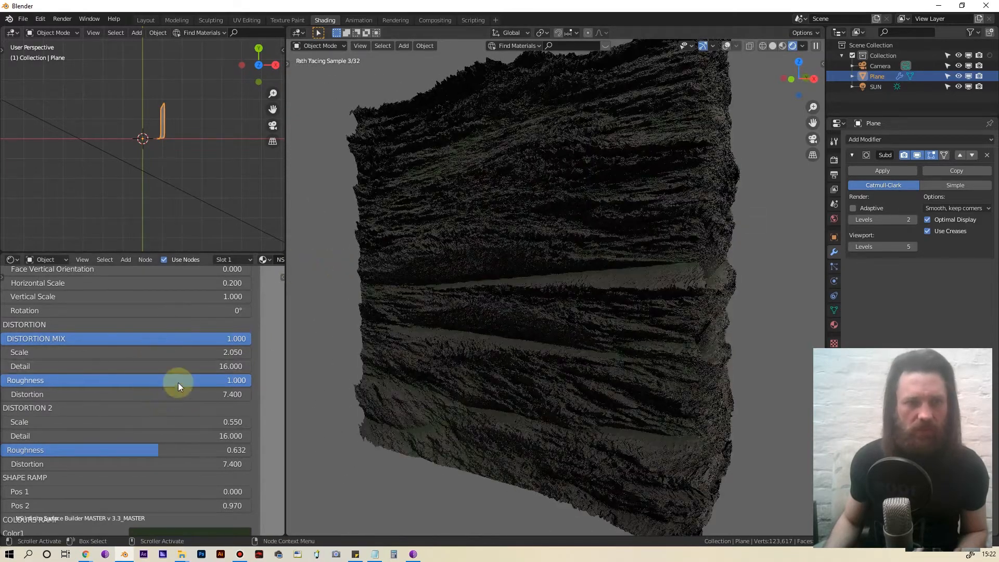
# Step: Set the Roughness of DISTORTION to 0.6 and lower the Roughness of DISTORTION 2 to 0
pyautogui.click(199, 380)
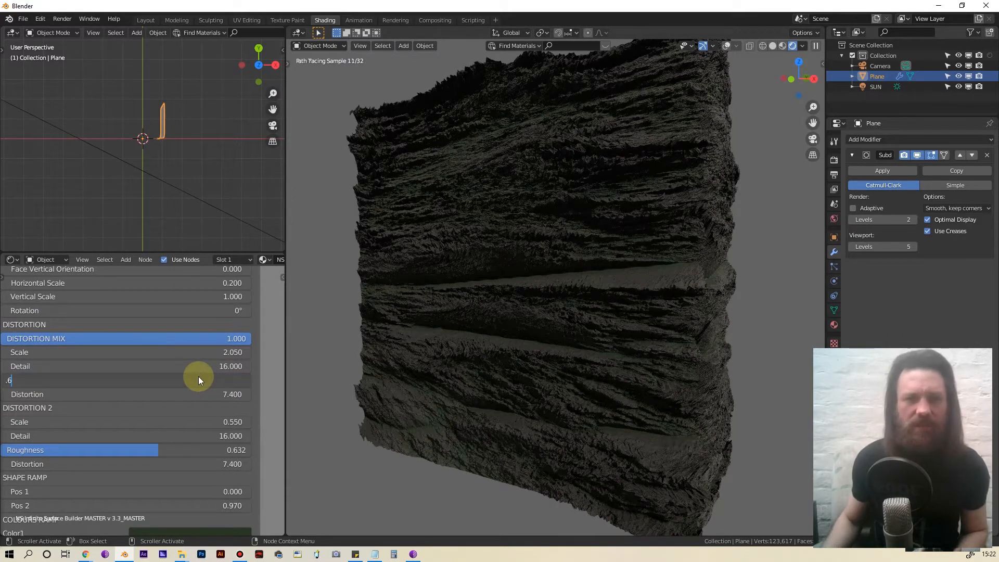
pyautogui.press('Return')
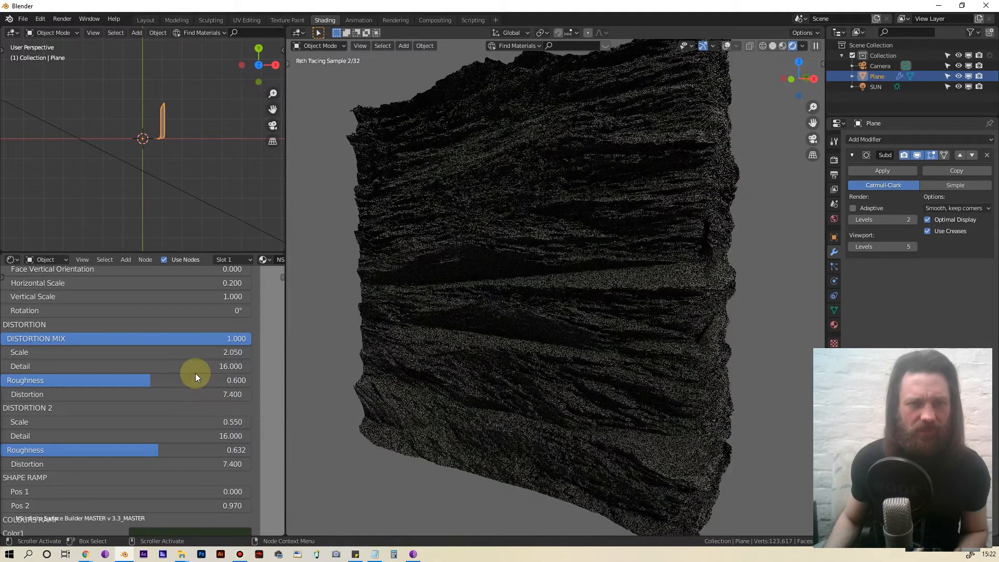
pyautogui.moveTo(193, 406); pyautogui.dragTo(213, 326, button='middle')
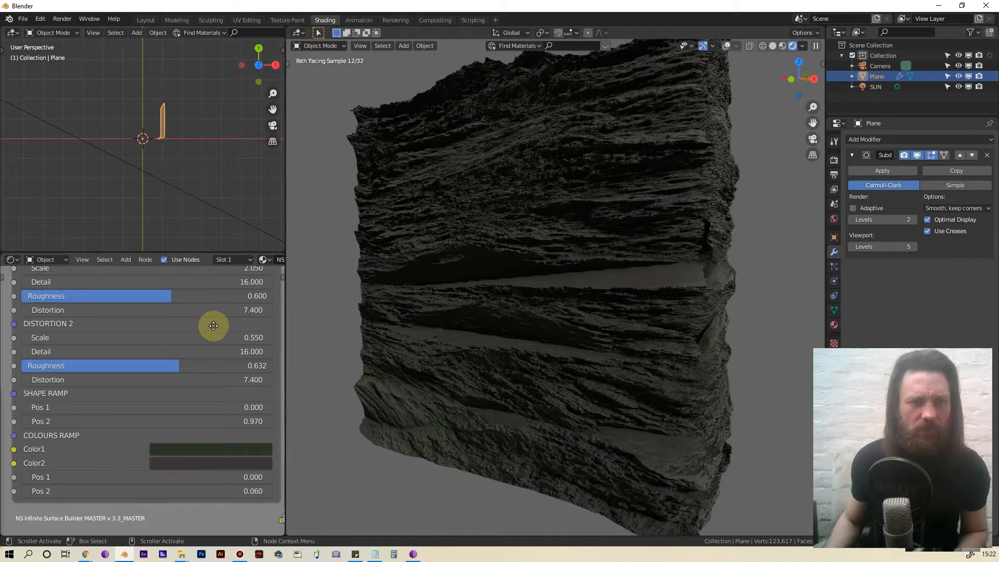
pyautogui.doubleClick(187, 363)
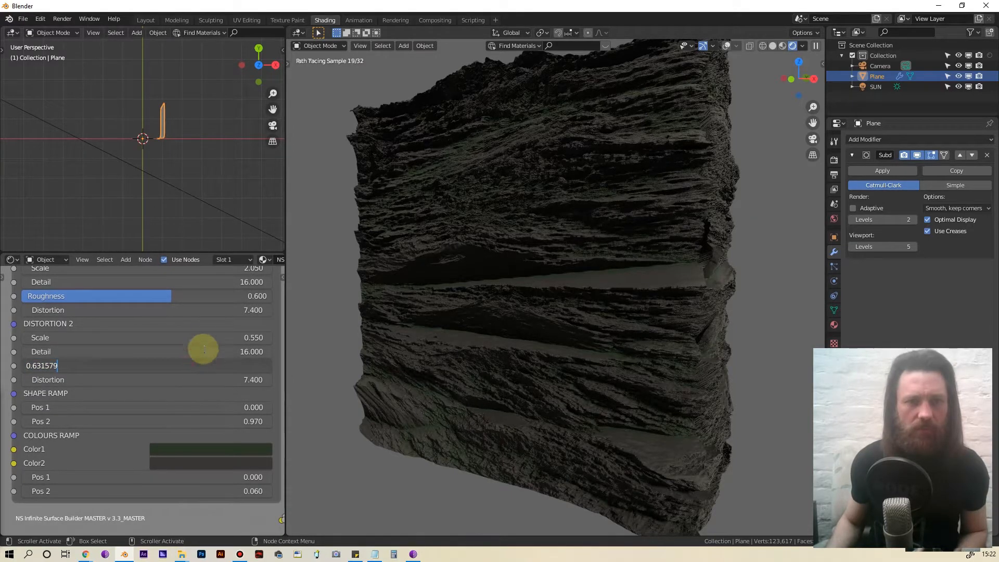
pyautogui.press('Return')
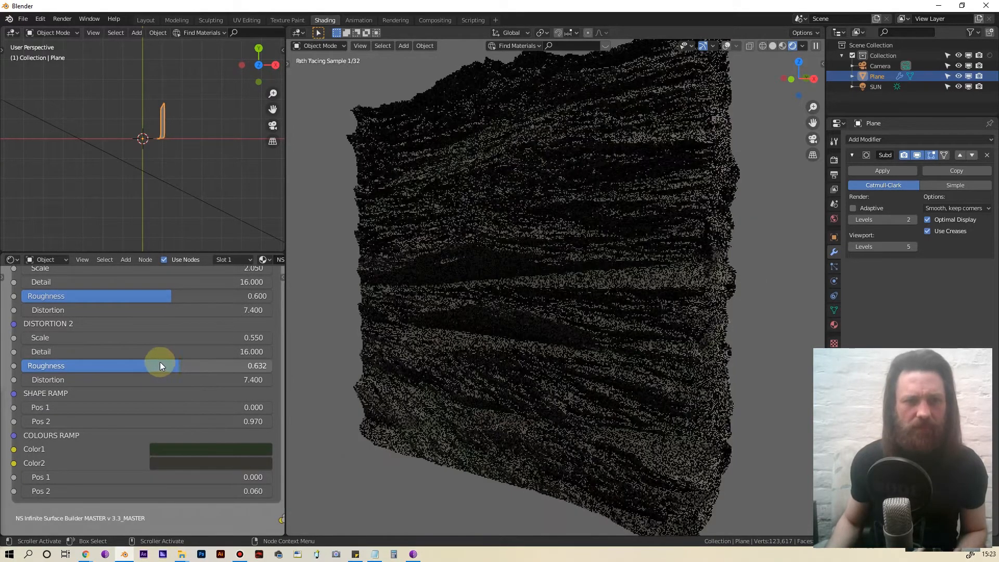
pyautogui.moveTo(186, 364); pyautogui.dragTo(26, 364)
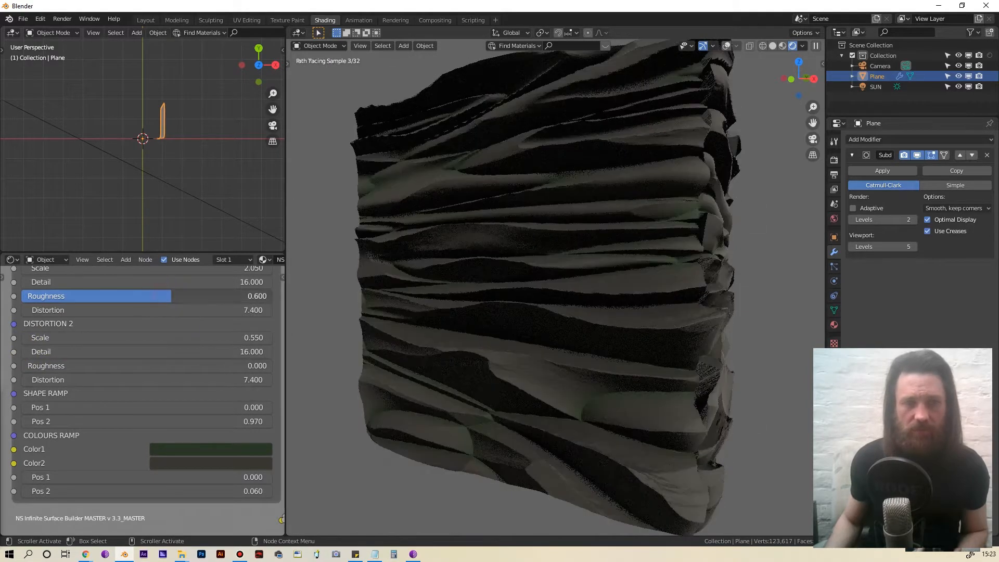
# Step: Try a Roughness of 0 for the first DISTORTION, followed by a Roughness of 0.5
pyautogui.moveTo(171, 296); pyautogui.dragTo(24, 295)
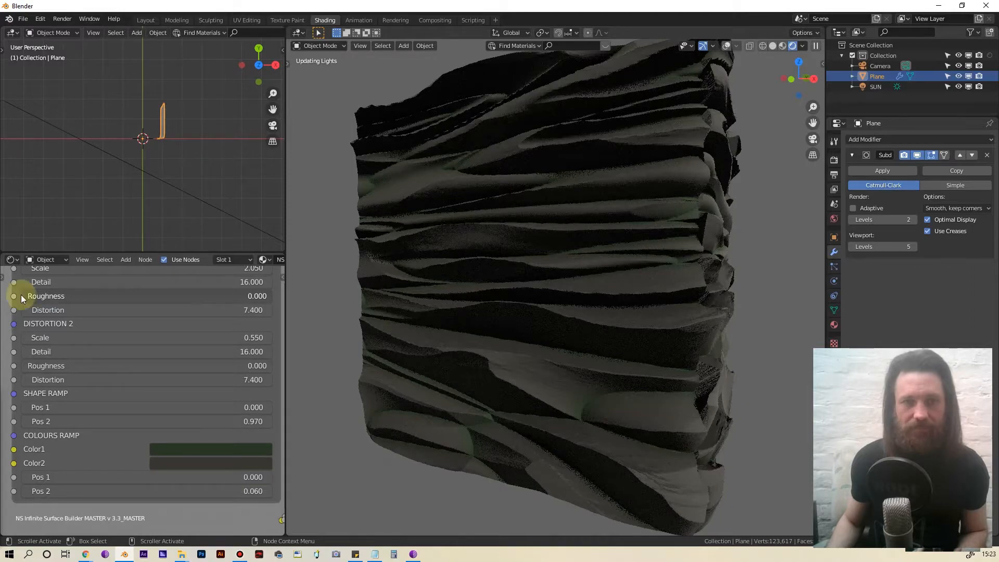
pyautogui.moveTo(126, 339); pyautogui.dragTo(132, 390, button='middle')
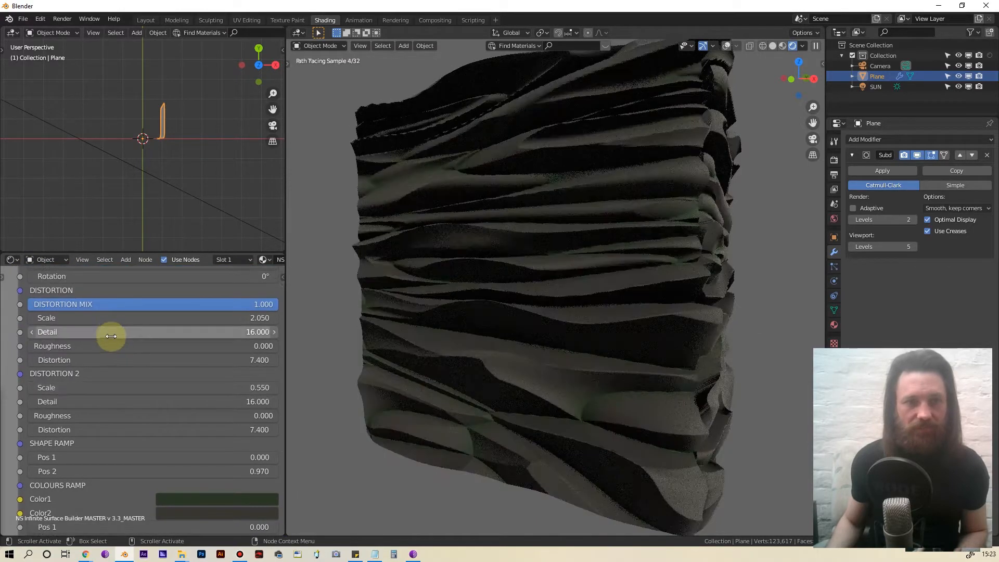
pyautogui.moveTo(112, 334); pyautogui.dragTo(111, 338, button='middle')
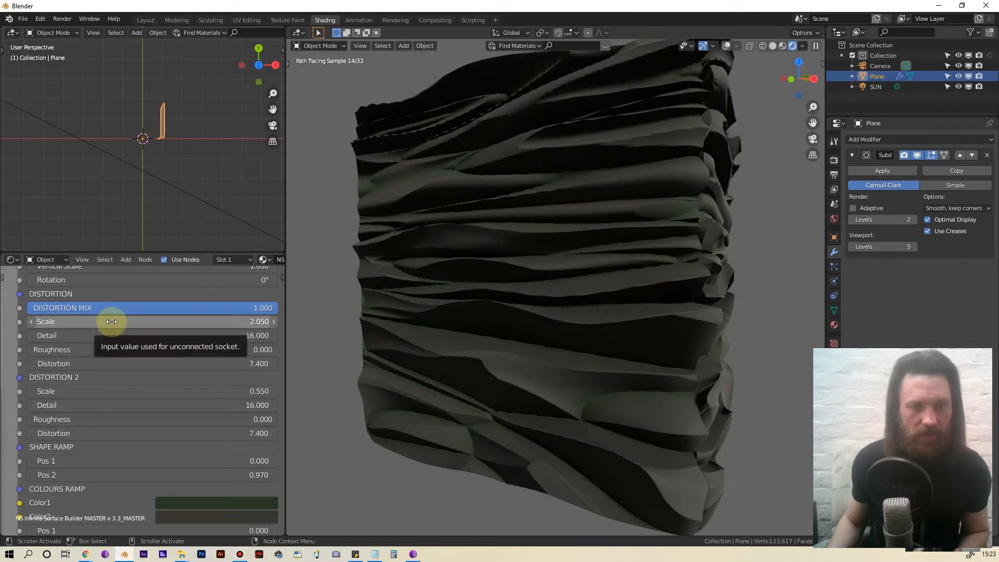
pyautogui.click(111, 346)
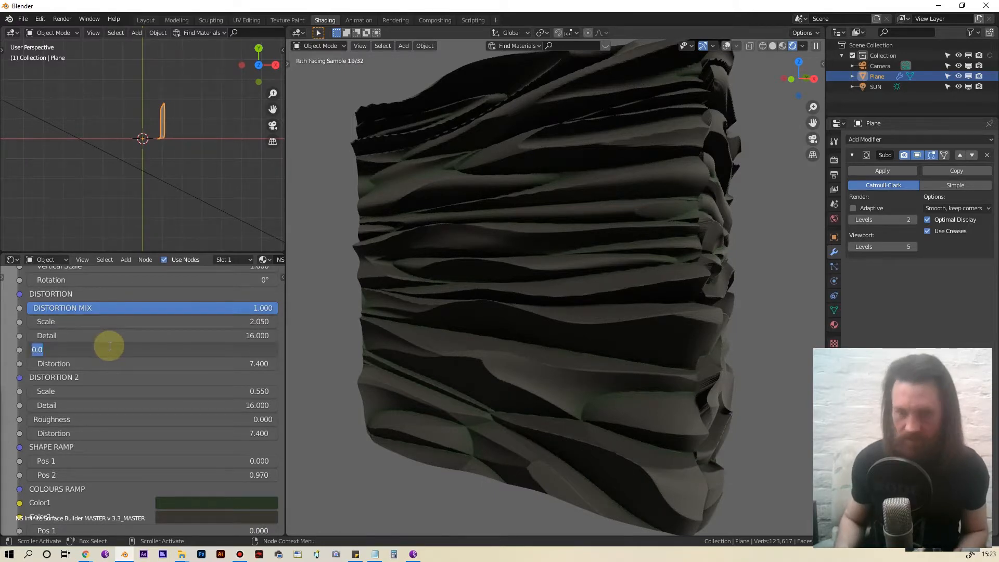
pyautogui.write('.5')
pyautogui.press('Return')
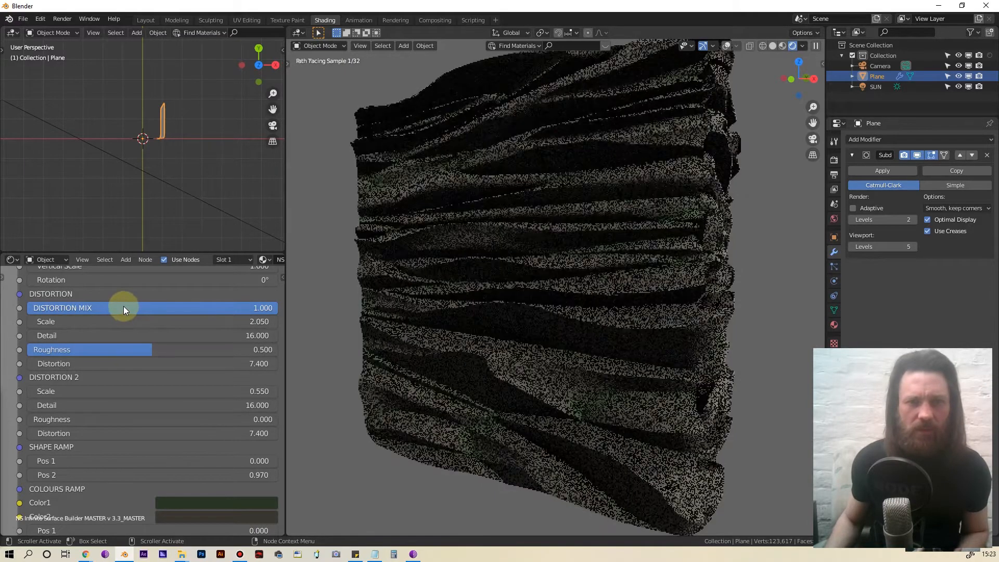
# Step: Set the Scale of the first DISTORTION to 10 and its Roughness to 0.7
pyautogui.click(120, 322)
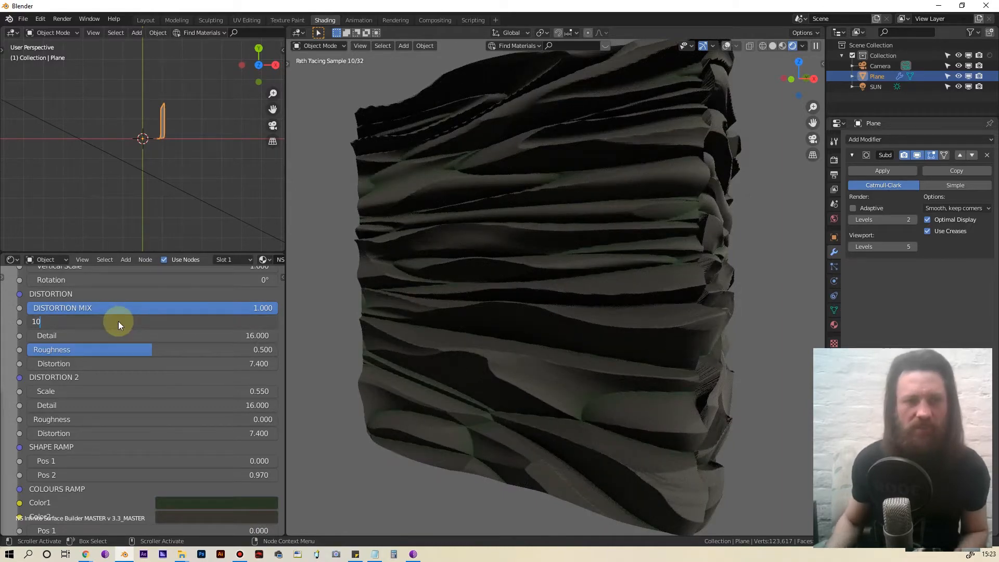
pyautogui.press('Return')
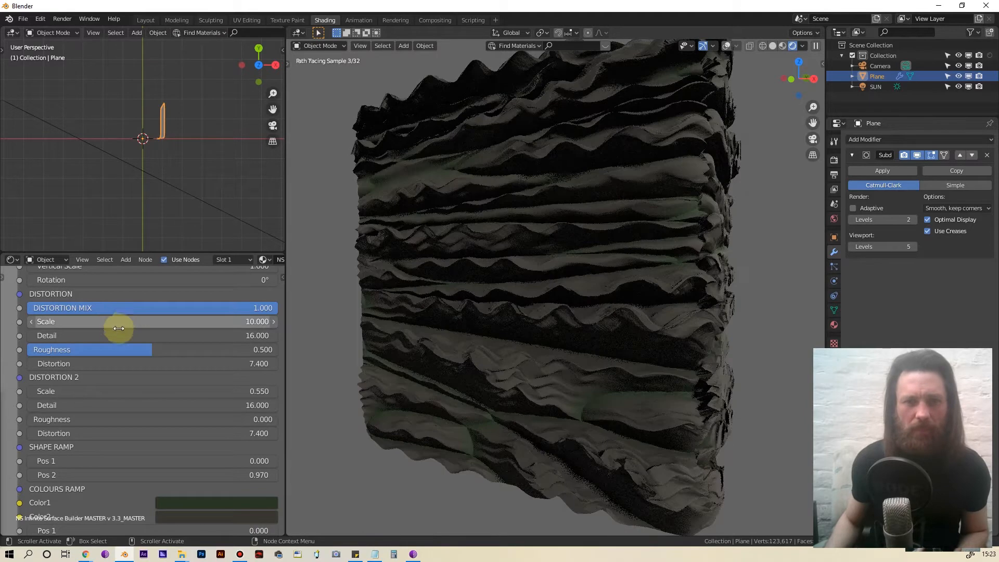
pyautogui.scroll(-2, 151, 385)
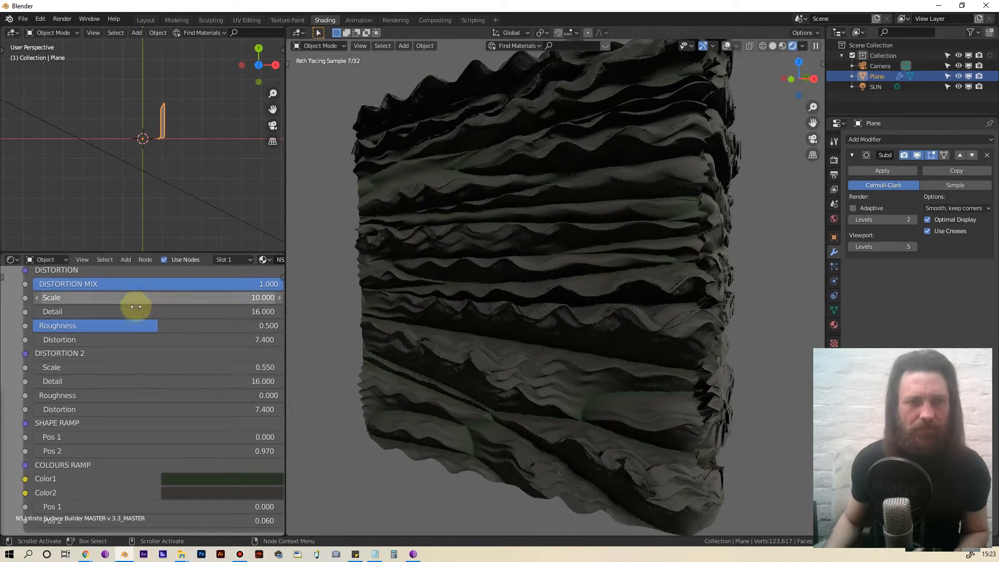
pyautogui.click(137, 311)
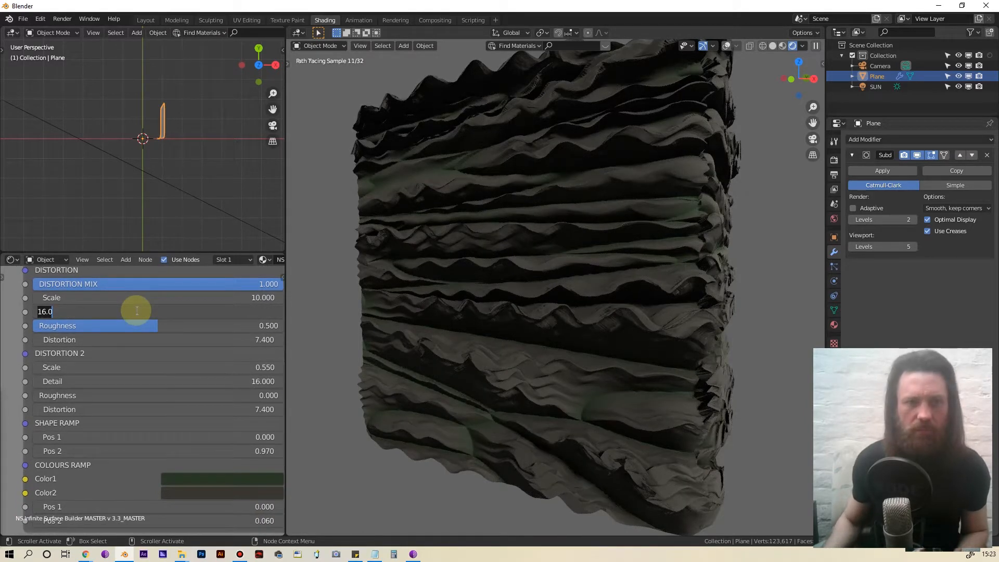
pyautogui.press('Escape')
pyautogui.click(169, 327)
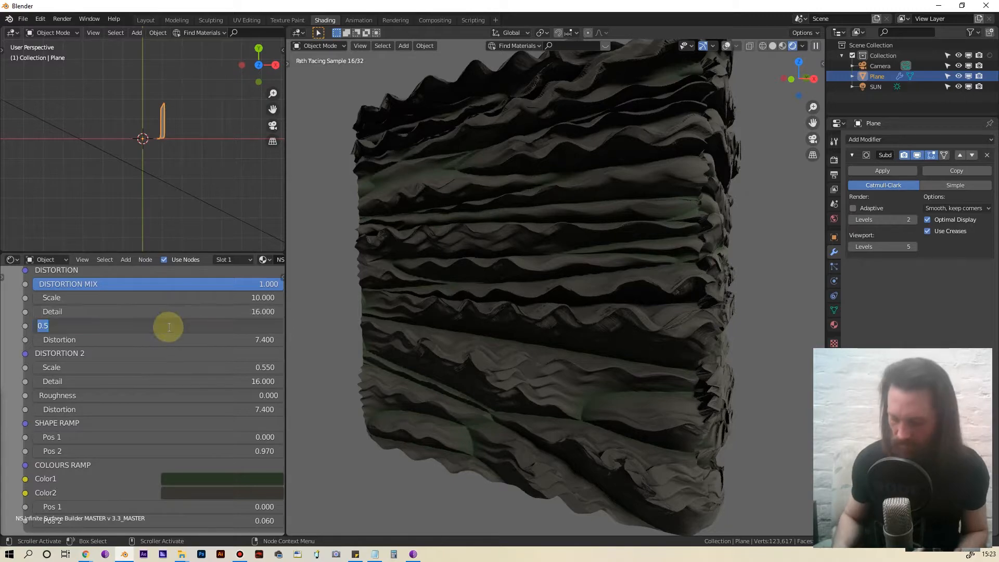
pyautogui.write('.7')
pyautogui.press('Return')
# Step: Try a Scale of 2 for DISTORTION 2 and settle on a Scale of 1.2
pyautogui.moveTo(140, 346); pyautogui.dragTo(112, 326, button='middle')
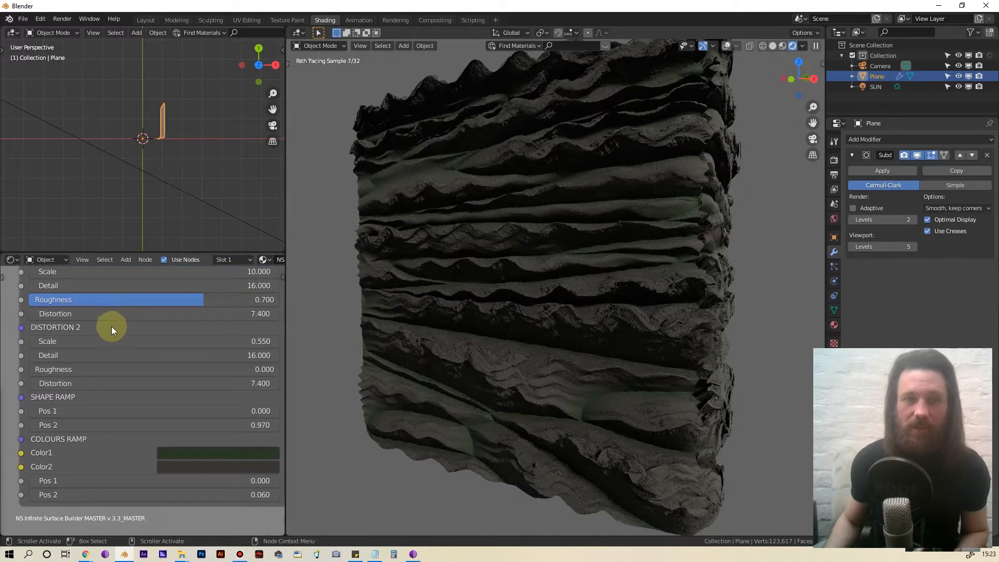
pyautogui.click(95, 341)
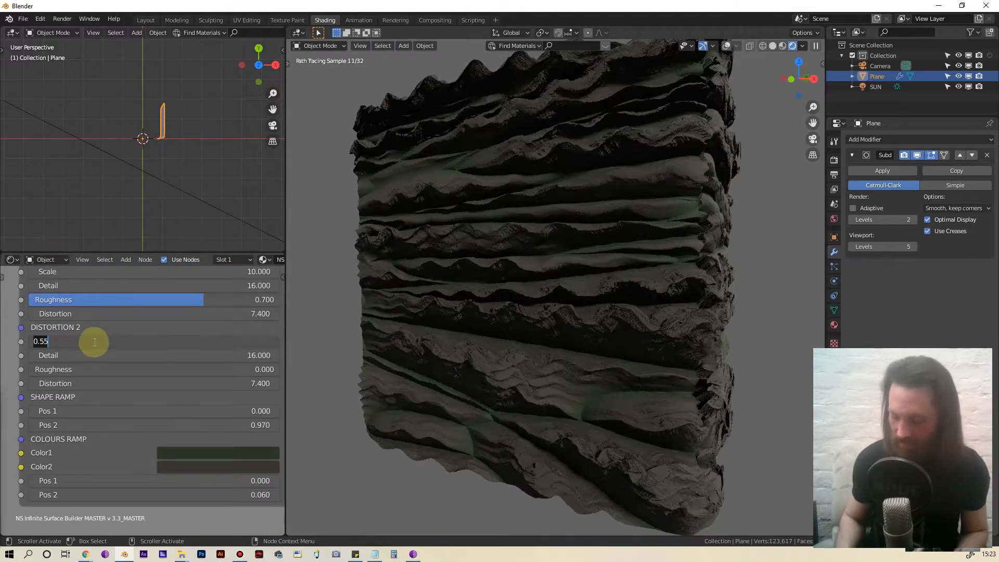
pyautogui.write('2')
pyautogui.press('Return')
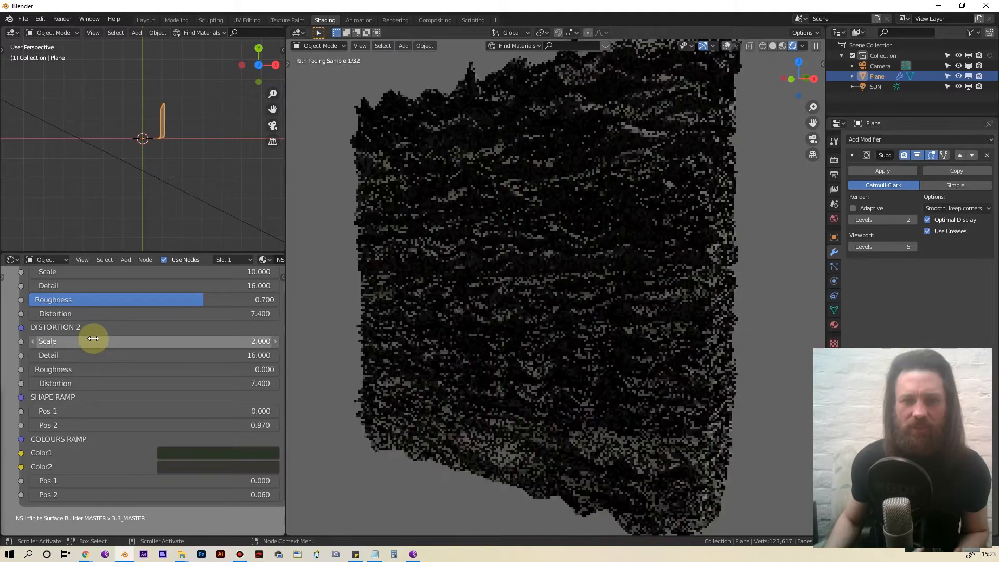
pyautogui.click(94, 339)
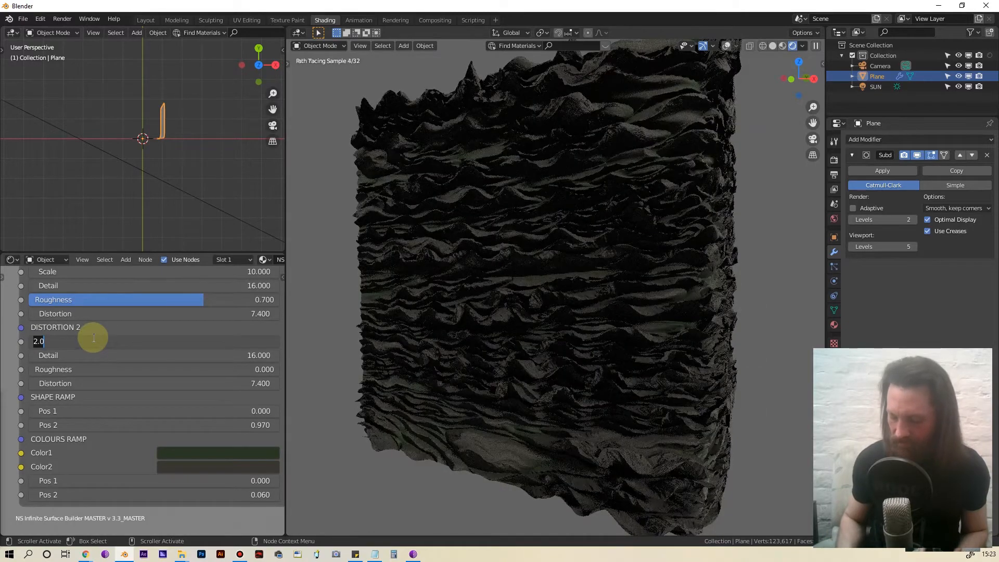
pyautogui.write('1.2')
pyautogui.press('Return')
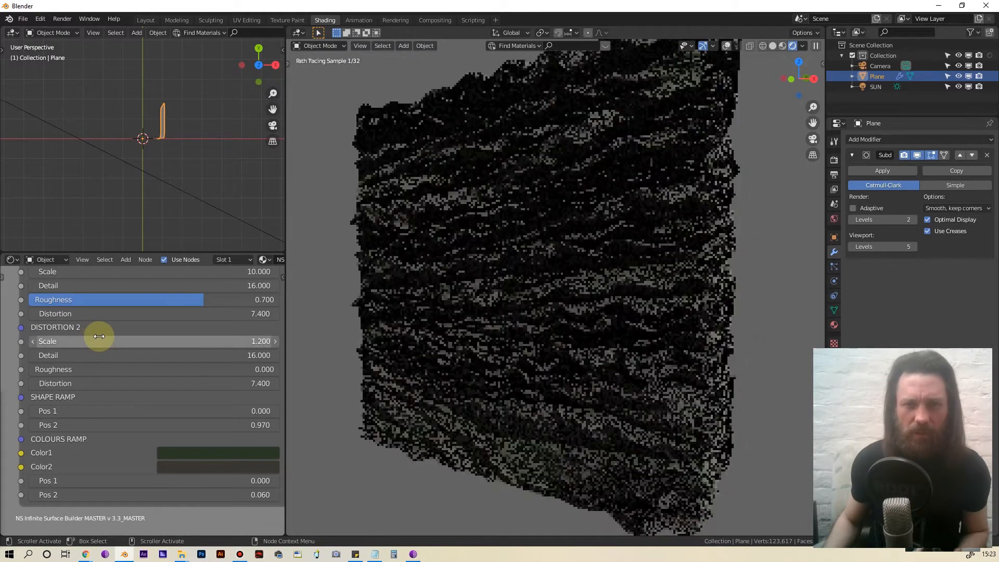
# Step: Set the Horizontal Scale of the VORONOI TILES to 0.6
pyautogui.scroll(4, 103, 418)
pyautogui.scroll(5, 103, 418)
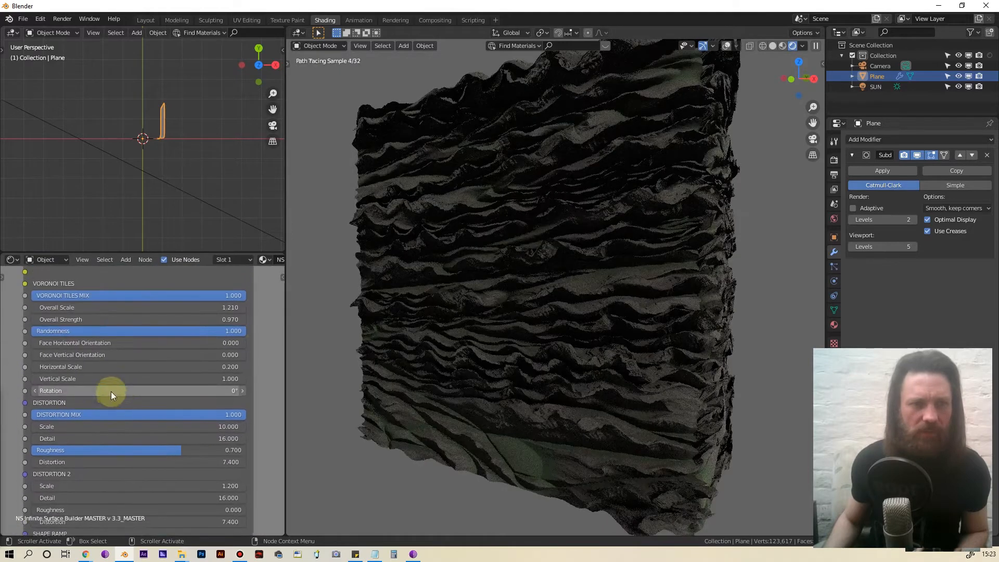
pyautogui.click(133, 359)
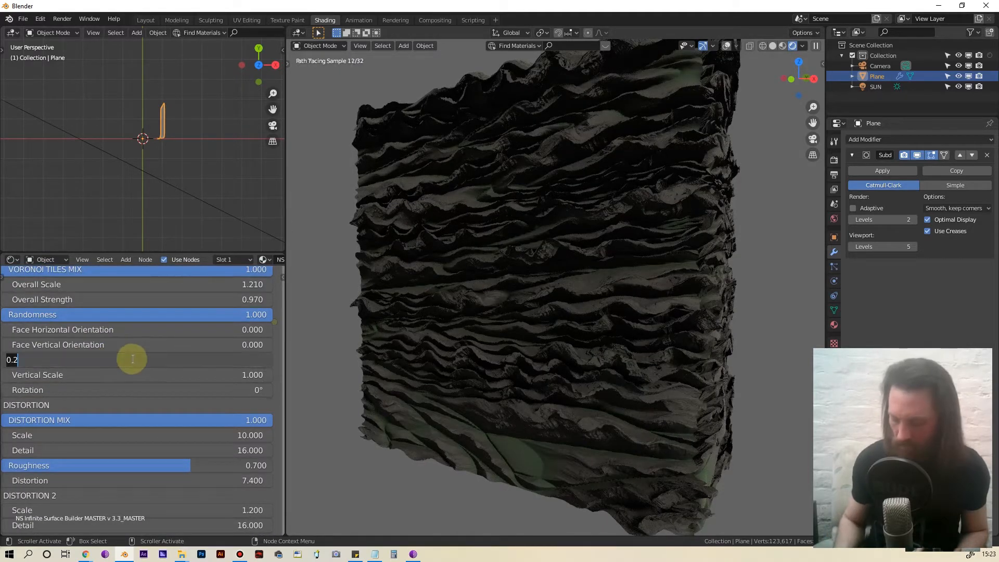
pyautogui.write('.6')
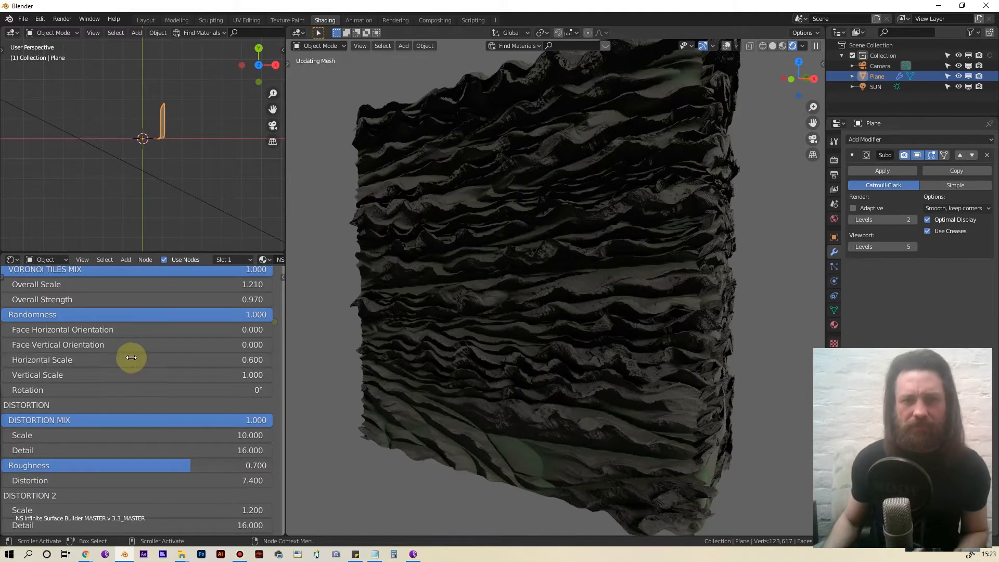
pyautogui.press('Return')
# Step: Set the Overall Scale of the VORONOI TILES to 0.5
pyautogui.scroll(-1, 77, 439)
pyautogui.scroll(-3, 77, 438)
pyautogui.moveTo(74, 436); pyautogui.dragTo(112, 353, button='middle')
pyautogui.moveTo(146, 319); pyautogui.dragTo(95, 419, button='middle')
pyautogui.scroll(5, 96, 420)
pyautogui.moveTo(107, 334); pyautogui.dragTo(83, 368, button='middle')
pyautogui.click(115, 342)
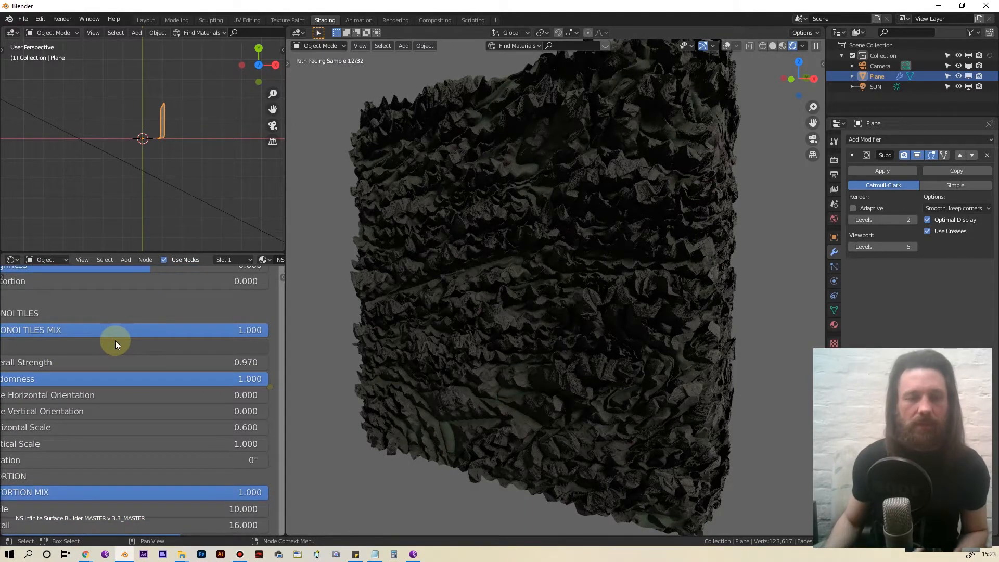
pyautogui.write('.5')
pyautogui.press('Return')
pyautogui.scroll(-2, 95, 396)
pyautogui.moveTo(94, 396); pyautogui.dragTo(133, 307, button='middle')
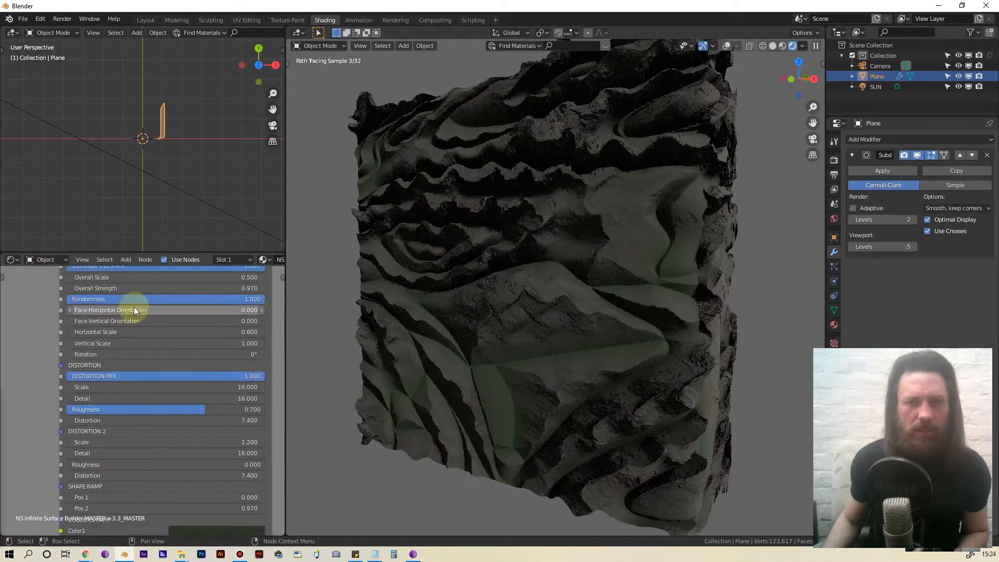
# Step: Set the Scale of the first DISTORTION to 5
pyautogui.scroll(2, 155, 407)
pyautogui.moveTo(155, 406); pyautogui.dragTo(141, 357, button='middle')
pyautogui.scroll(1, 142, 357)
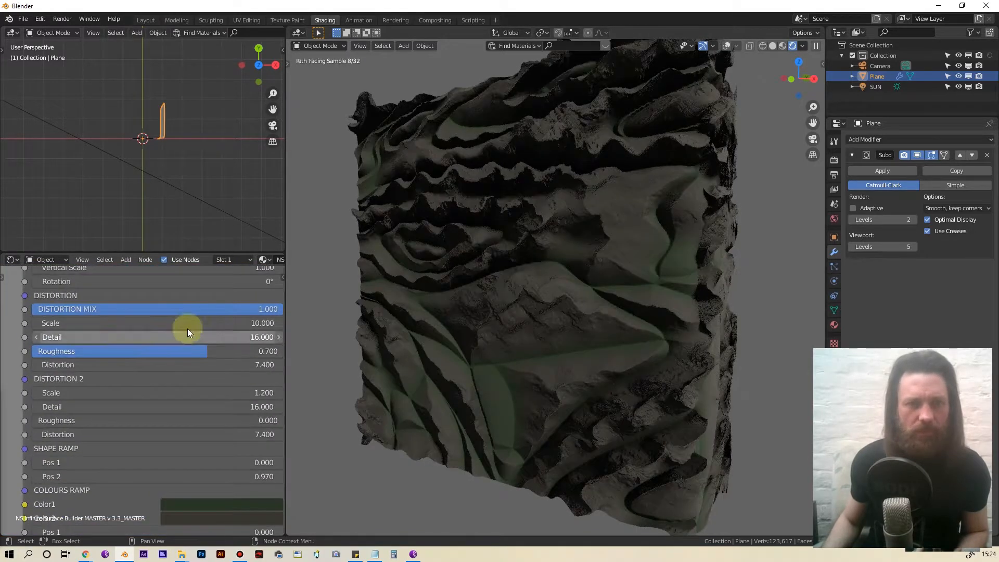
pyautogui.click(195, 321)
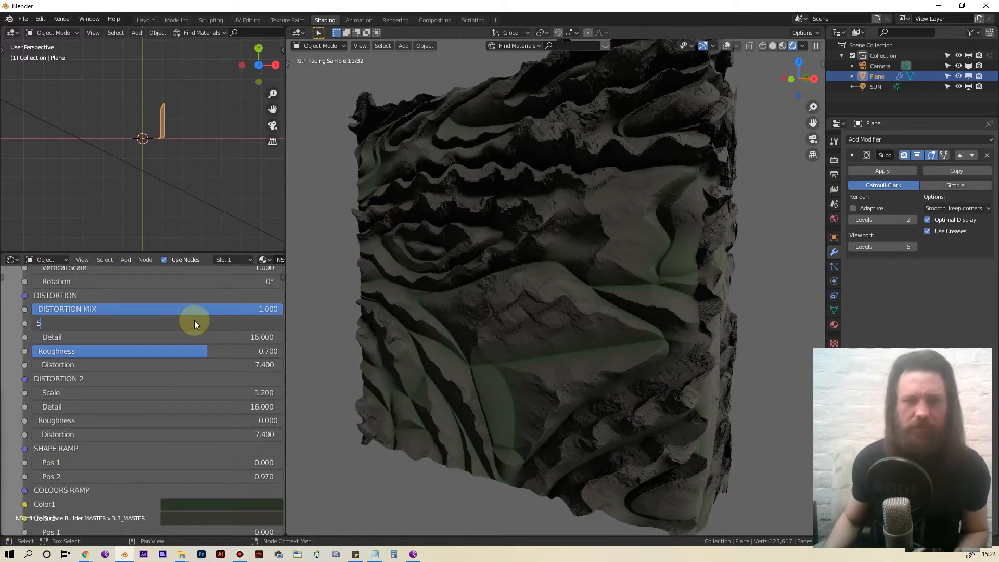
pyautogui.write('5')
pyautogui.press('Return')
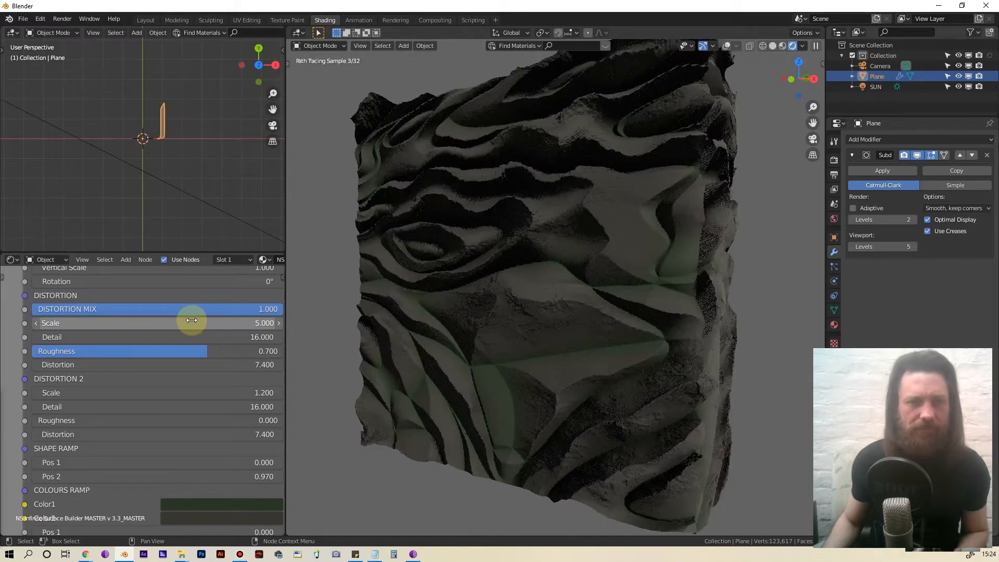
# Step: Set the Roughness of DISTORTION 2 to 0.5 and its Distortion to 1
pyautogui.click(174, 416)
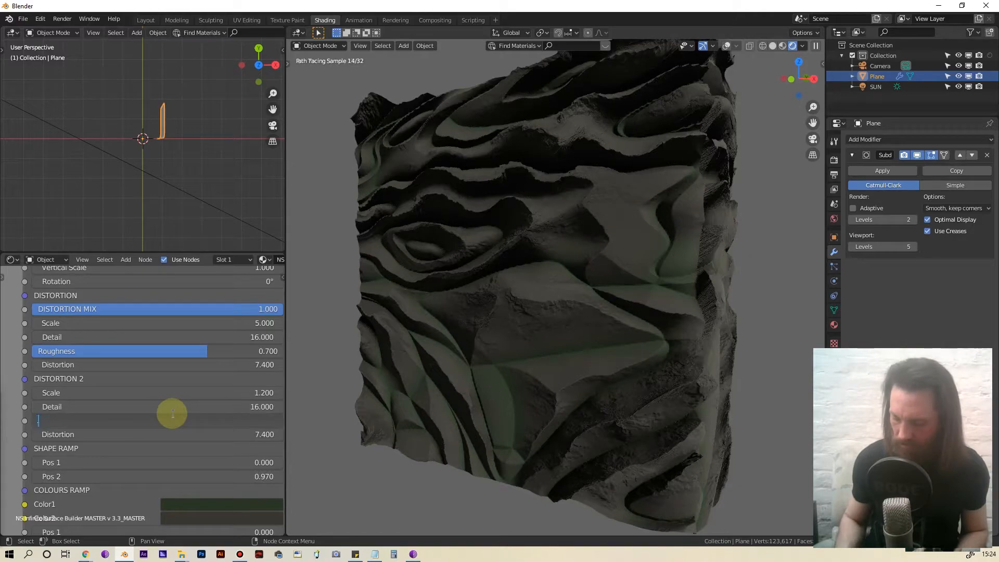
pyautogui.write('.5')
pyautogui.press('Return')
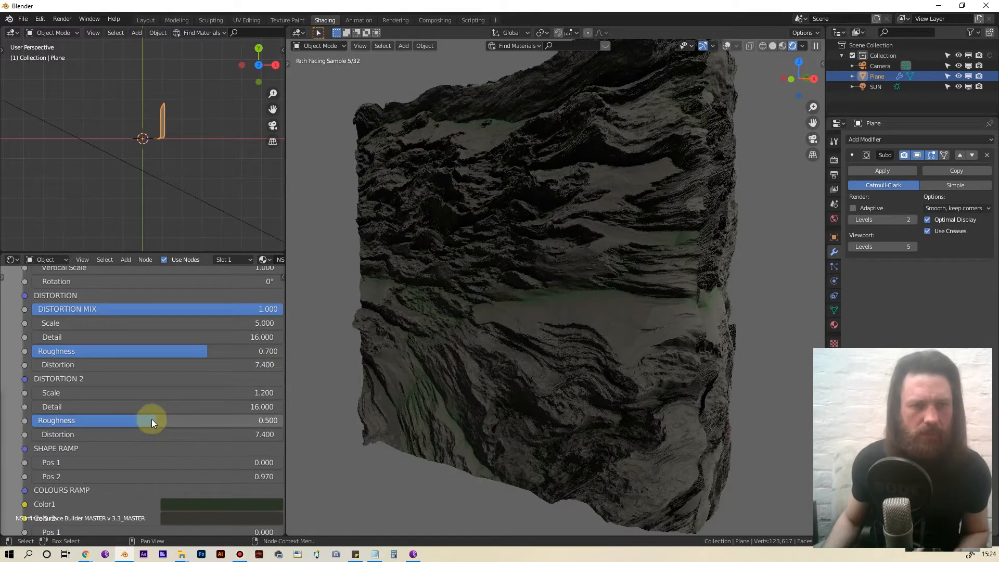
pyautogui.click(149, 434)
pyautogui.write('1')
pyautogui.press('Return')
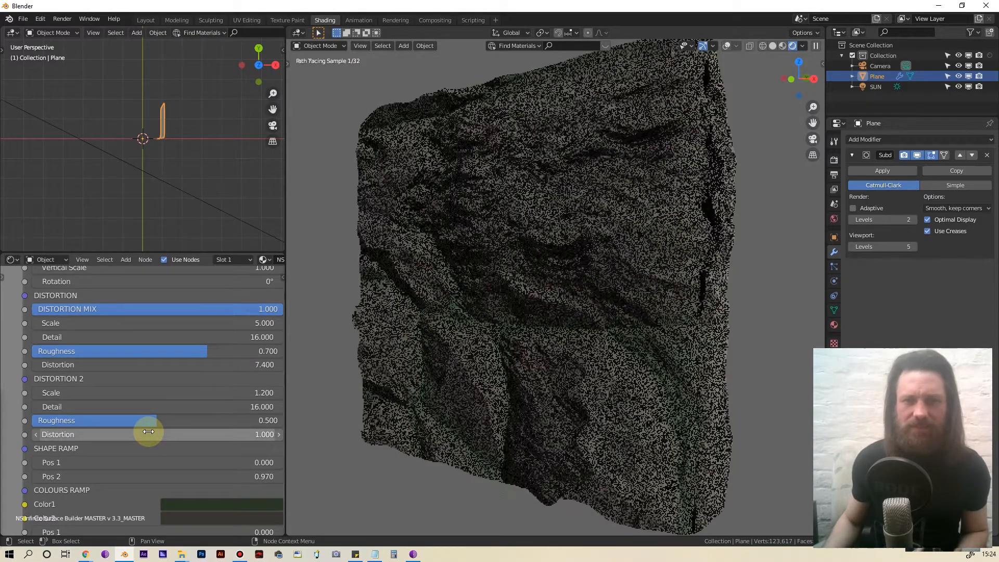
# Step: Set the Overall Scale of the VORONOI TILES to 0.8
pyautogui.scroll(-2, 535, 344)
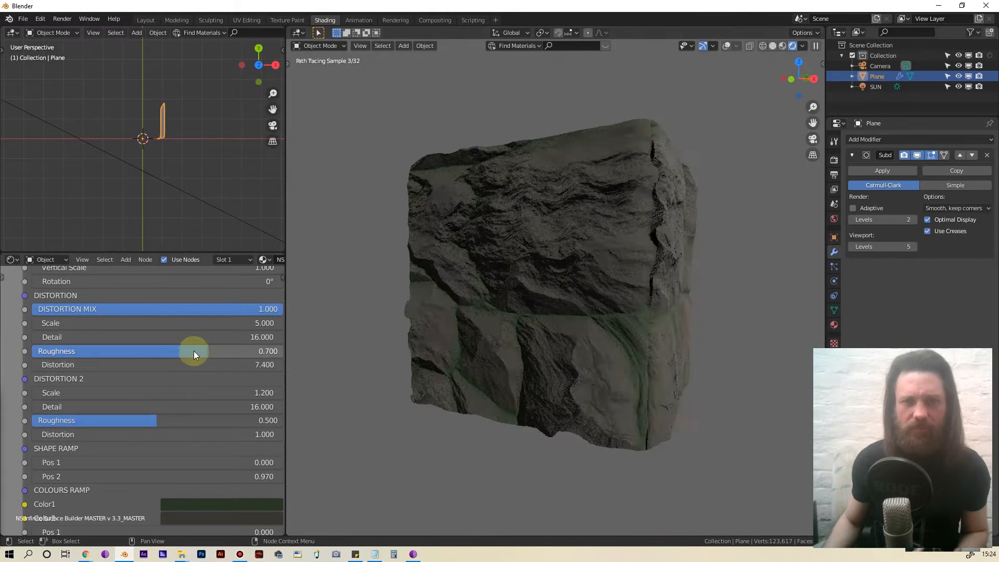
pyautogui.moveTo(161, 366); pyautogui.dragTo(161, 369, button='middle')
pyautogui.scroll(6, 161, 369)
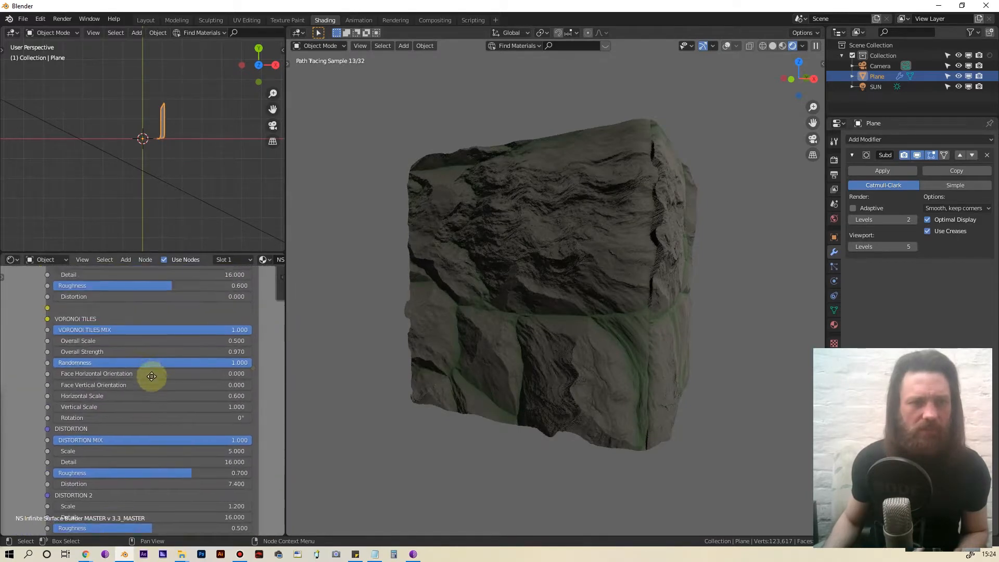
pyautogui.click(162, 356)
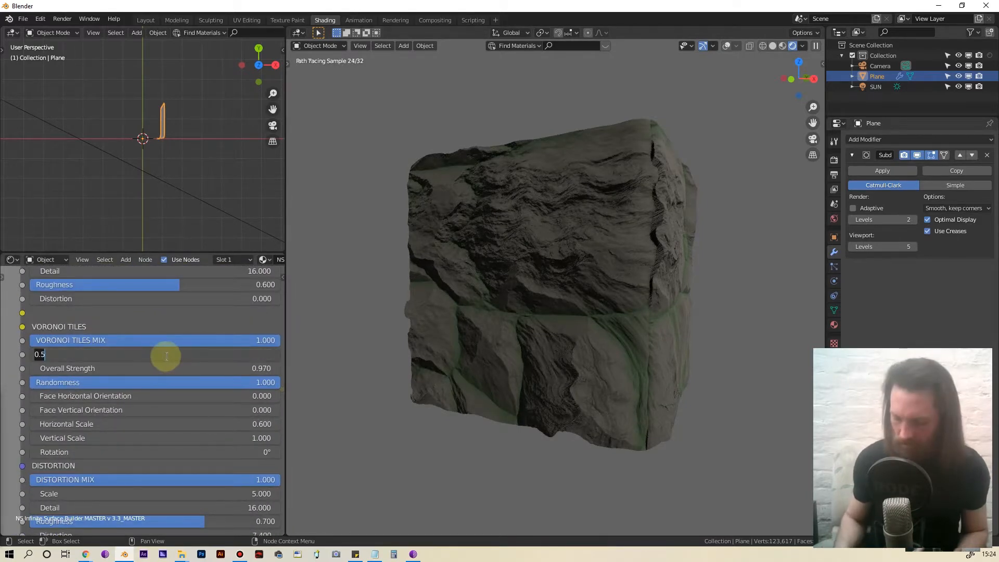
pyautogui.press('Return')
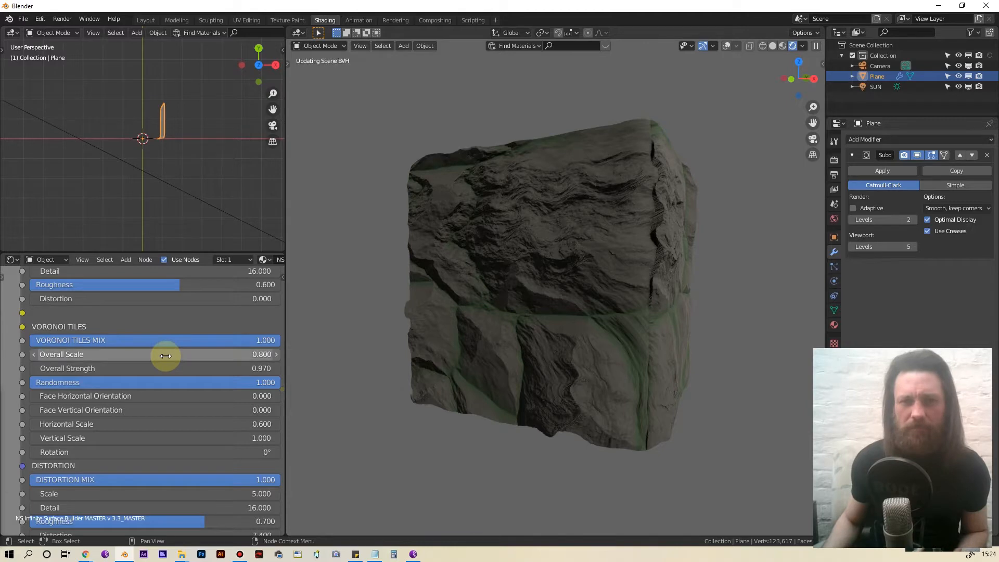
pyautogui.scroll(-1, 151, 451)
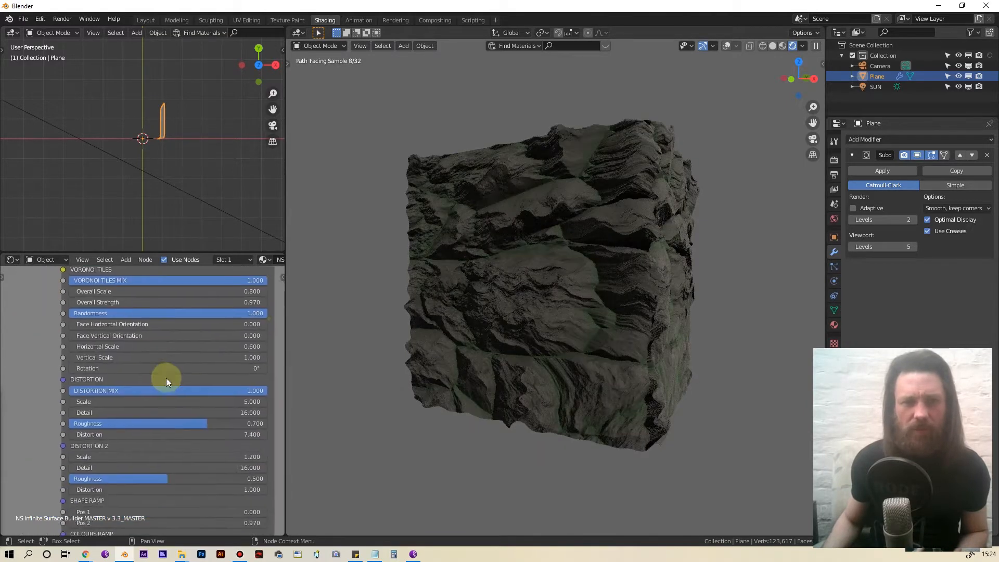
# Step: Reduce the Randomness of the VORONOI TILES to 0
pyautogui.scroll(3, 172, 387)
pyautogui.moveTo(170, 327); pyautogui.dragTo(155, 297, button='middle')
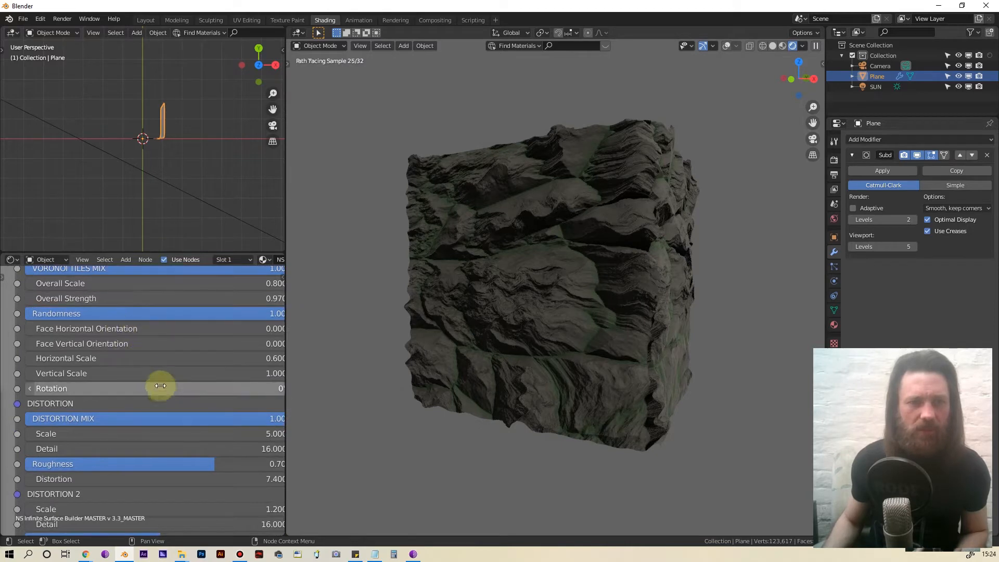
pyautogui.moveTo(123, 344); pyautogui.dragTo(117, 388, button='middle')
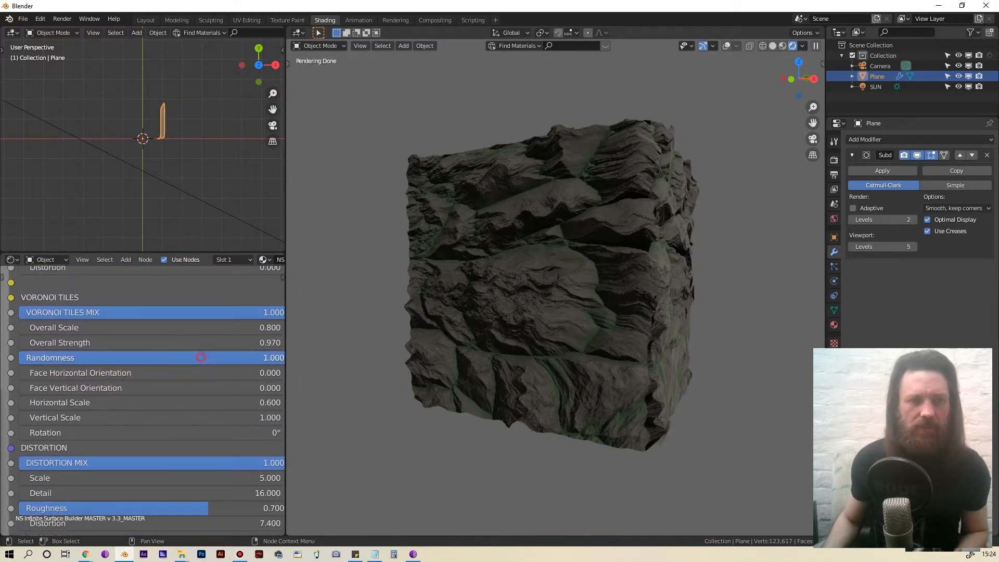
pyautogui.moveTo(119, 358); pyautogui.dragTo(21, 358)
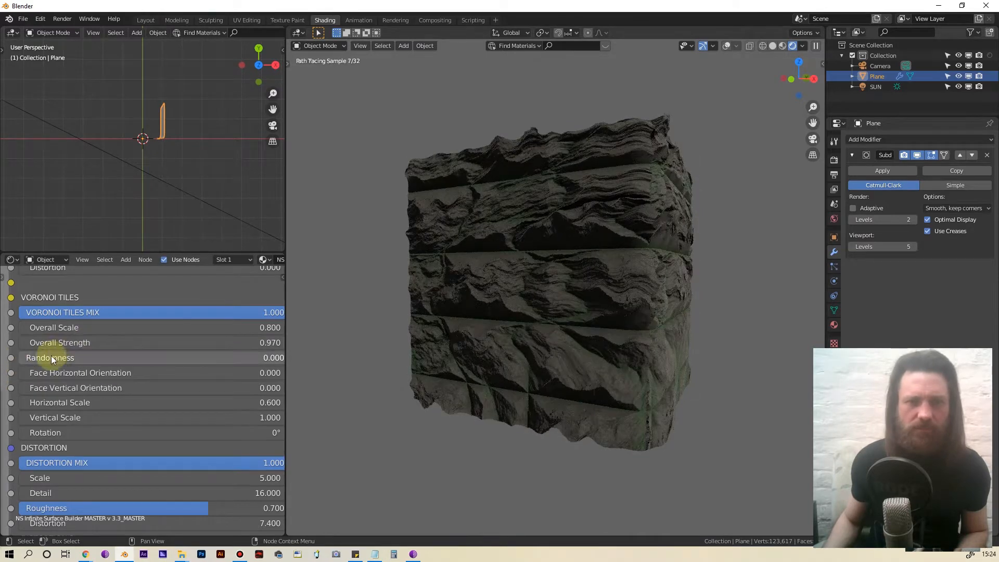
# Step: Set the Scale of the first DISTORTION to 1
pyautogui.scroll(-3, 108, 403)
pyautogui.moveTo(108, 390); pyautogui.dragTo(142, 272, button='middle')
pyautogui.moveTo(158, 426); pyautogui.dragTo(134, 372, button='middle')
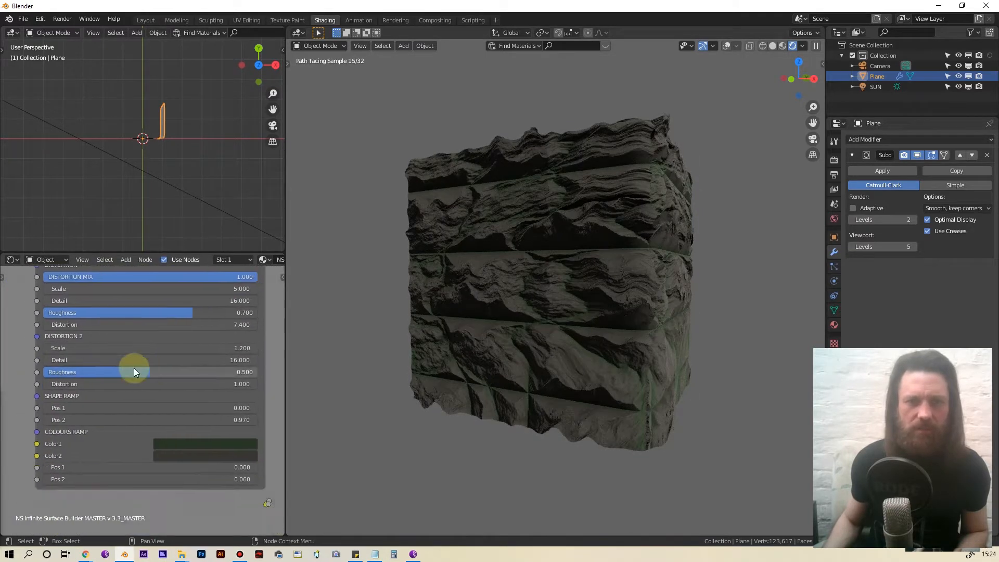
pyautogui.scroll(4, 137, 386)
pyautogui.scroll(-1, 151, 372)
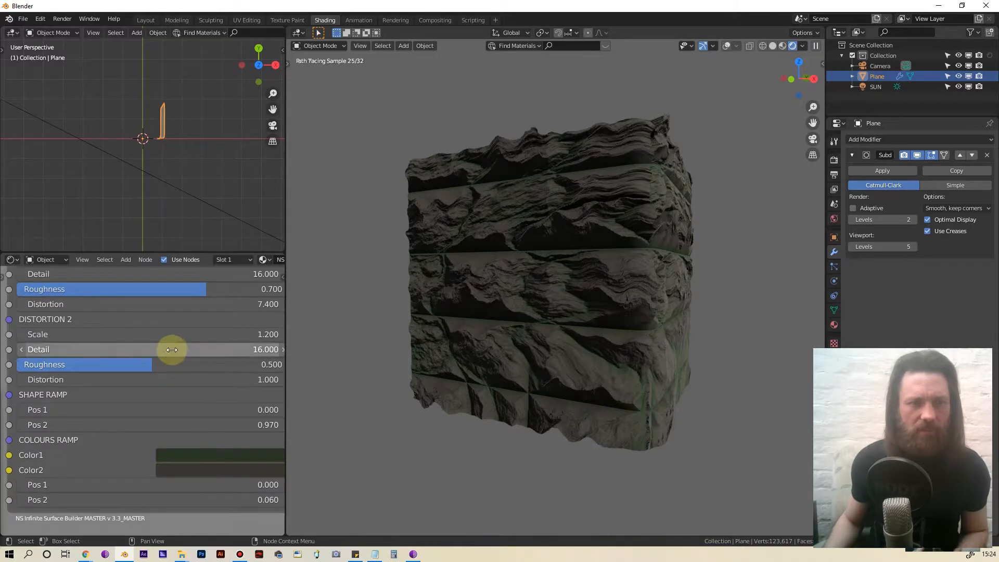
pyautogui.scroll(-1, 172, 350)
pyautogui.moveTo(170, 324); pyautogui.dragTo(173, 358, button='middle')
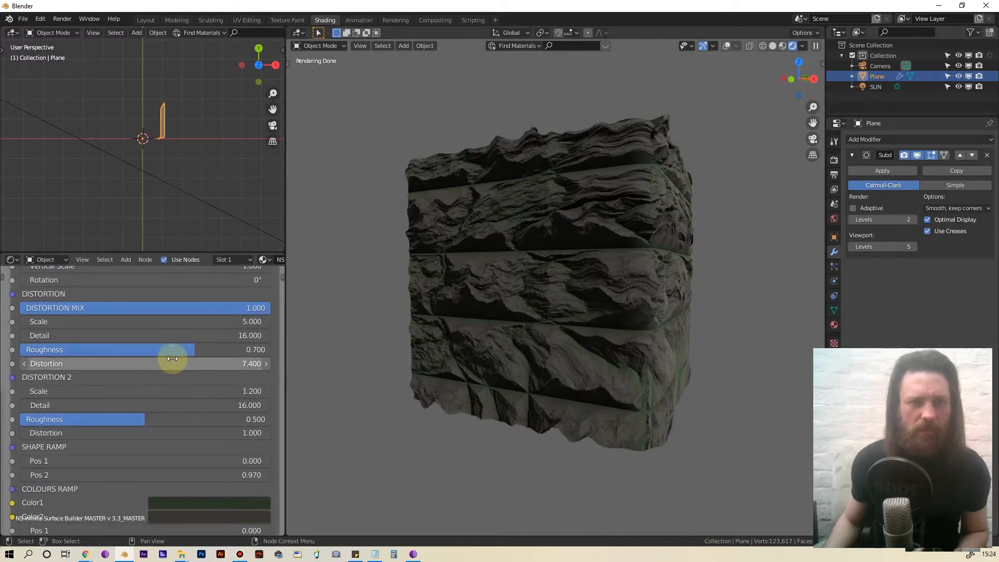
pyautogui.click(108, 322)
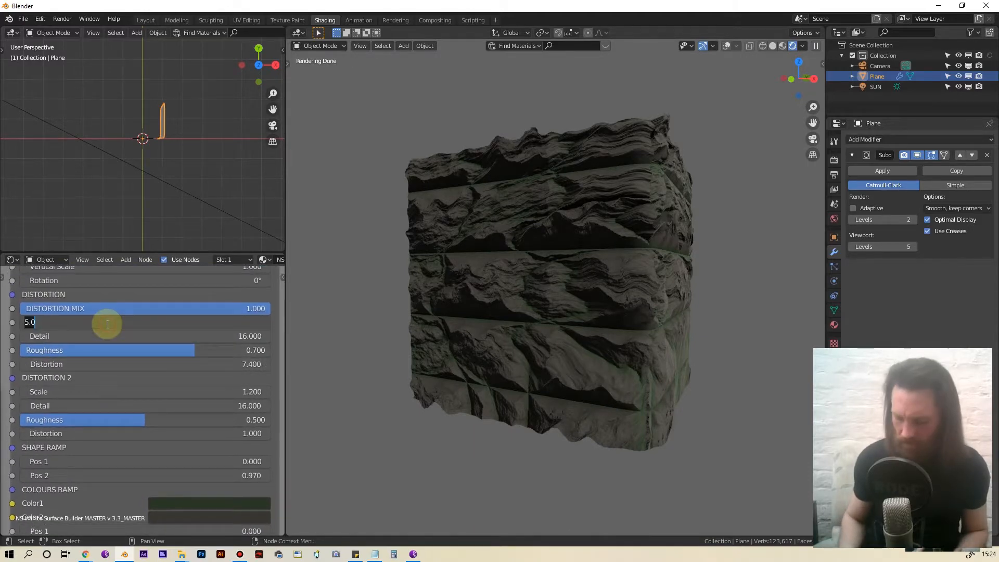
pyautogui.write('1')
pyautogui.press('Return')
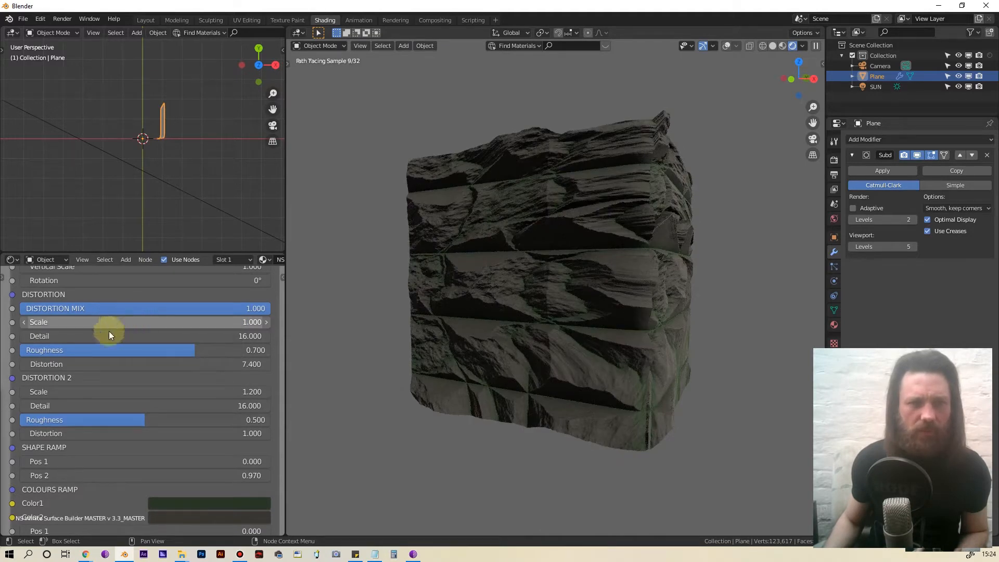
# Step: Set the Distortion value of DISTORTION 2 to 3
pyautogui.scroll(-1, 159, 394)
pyautogui.scroll(-2, 158, 346)
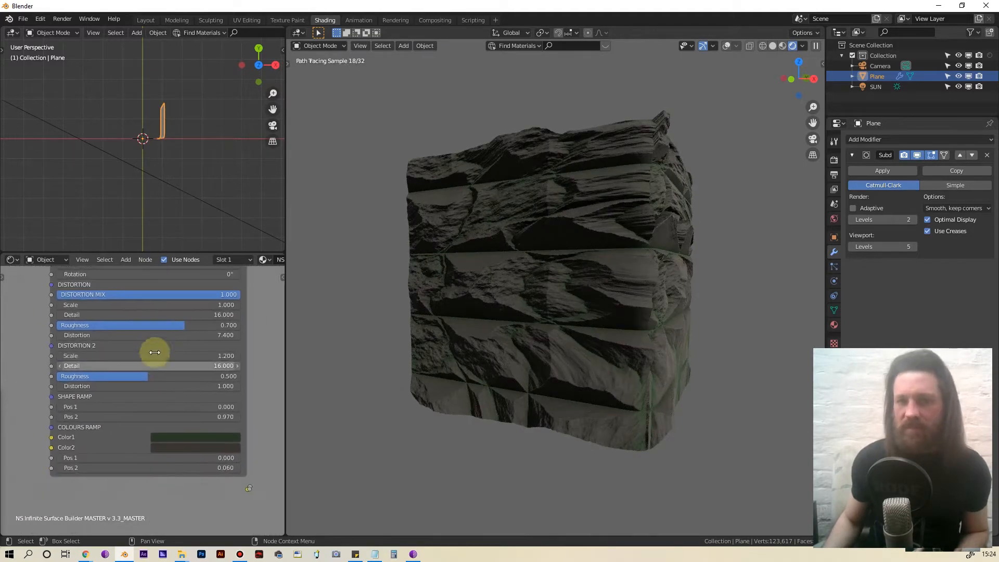
pyautogui.scroll(2, 146, 382)
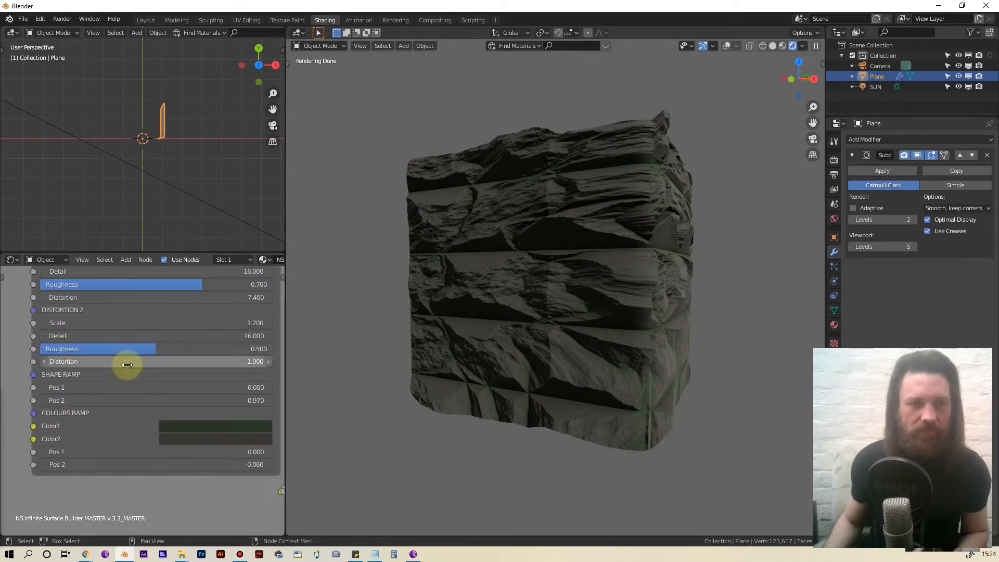
pyautogui.click(126, 359)
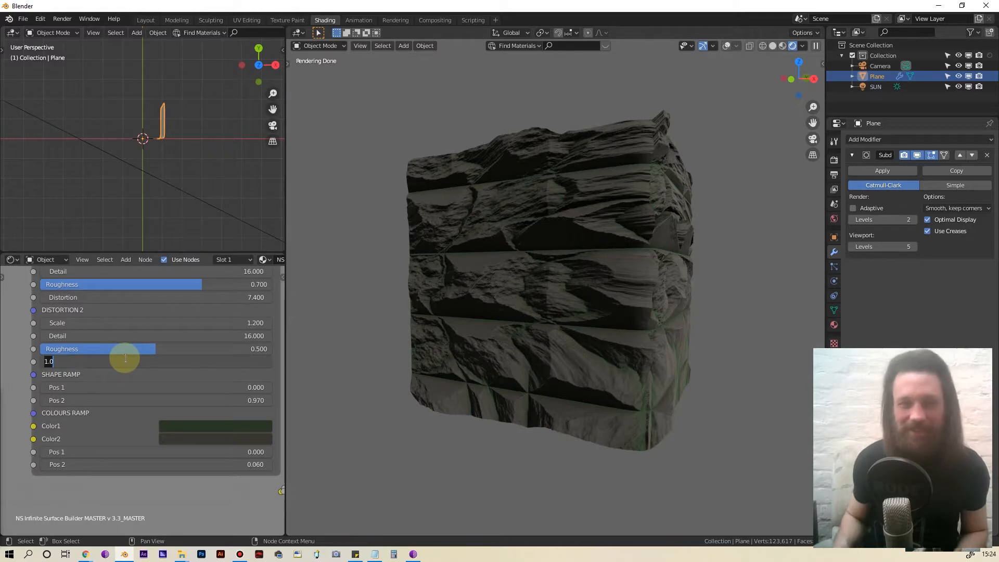
pyautogui.write('3')
pyautogui.press('Return')
# Step: Set the Randomness of the VORONOI TILES to 0.5
pyautogui.moveTo(135, 338); pyautogui.dragTo(132, 366, button='middle')
pyautogui.moveTo(148, 317); pyautogui.dragTo(147, 418, button='middle')
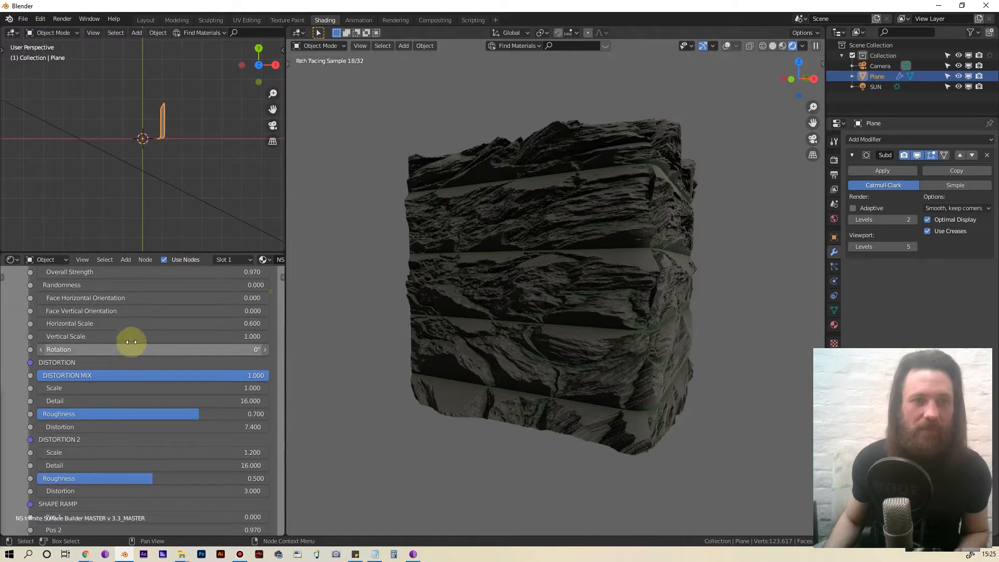
pyautogui.scroll(3, 127, 343)
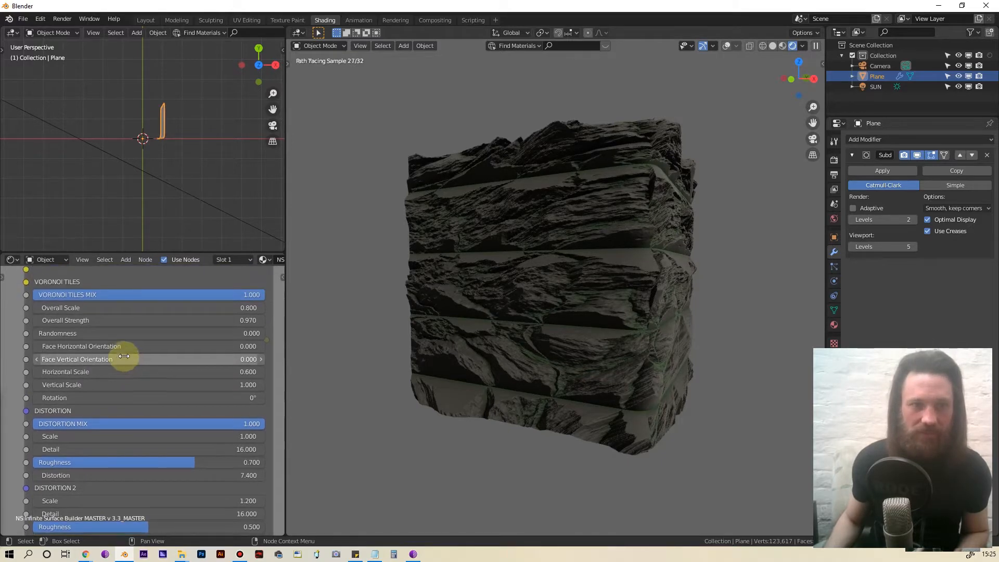
pyautogui.scroll(-1, 124, 356)
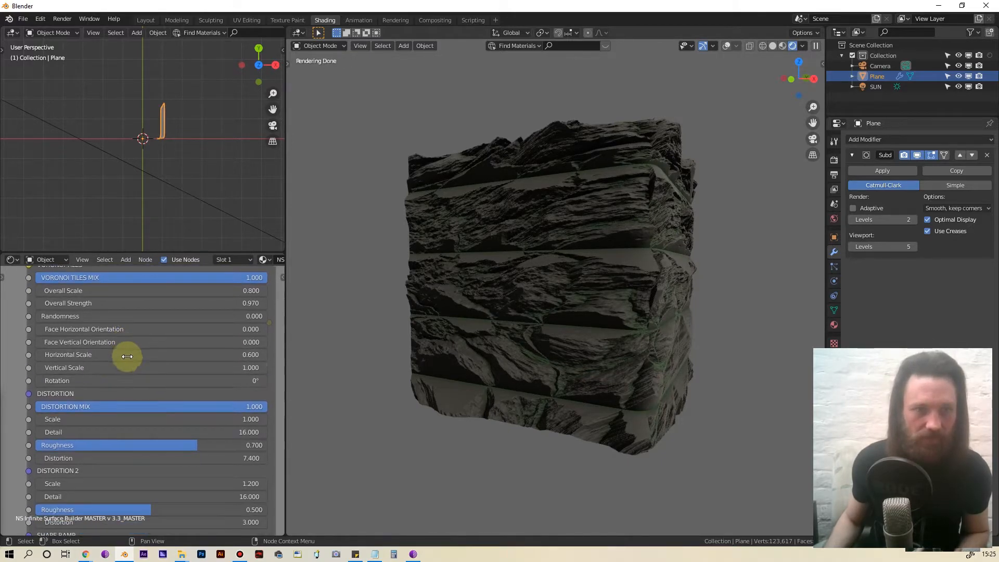
pyautogui.click(130, 316)
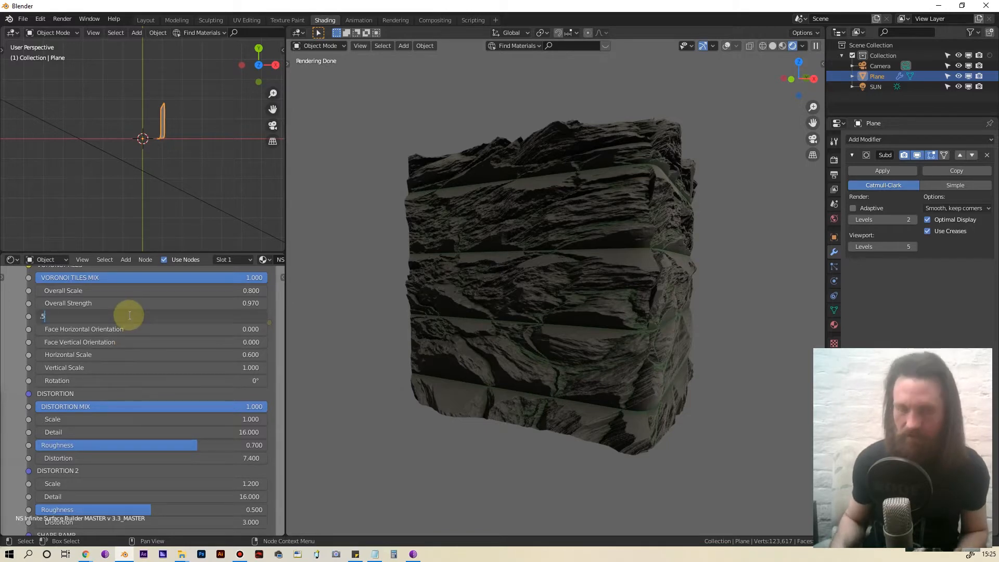
pyautogui.press('Return')
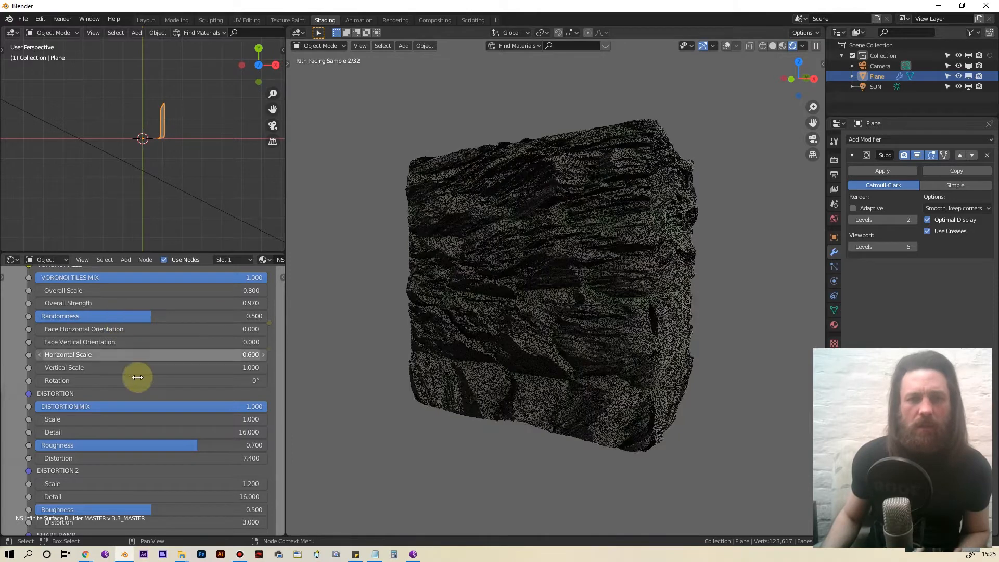
# Step: Lower the DISTORTION MIX to about 0.32
pyautogui.scroll(-3, 123, 409)
pyautogui.moveTo(136, 392); pyautogui.dragTo(98, 297, button='middle')
pyautogui.scroll(5, 124, 333)
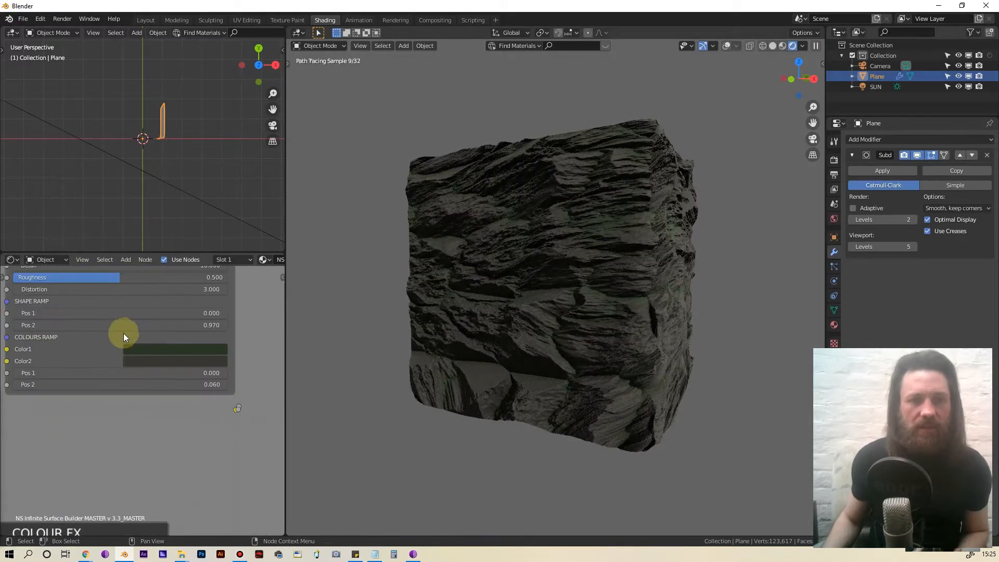
pyautogui.moveTo(126, 335); pyautogui.dragTo(150, 366, button='middle')
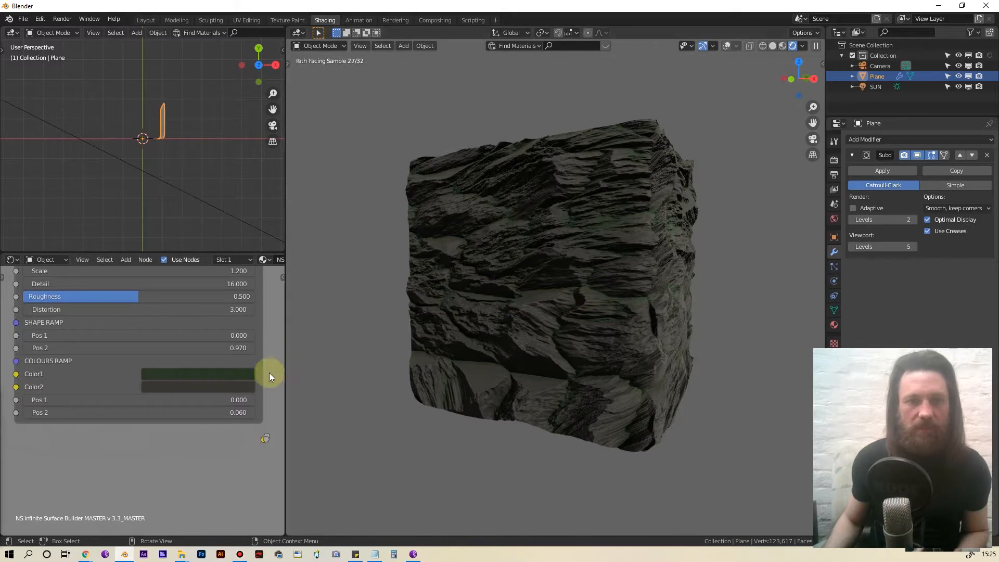
pyautogui.moveTo(135, 359); pyautogui.dragTo(147, 418, button='middle')
pyautogui.scroll(-2, 147, 382)
pyautogui.moveTo(157, 308); pyautogui.dragTo(143, 409, button='middle')
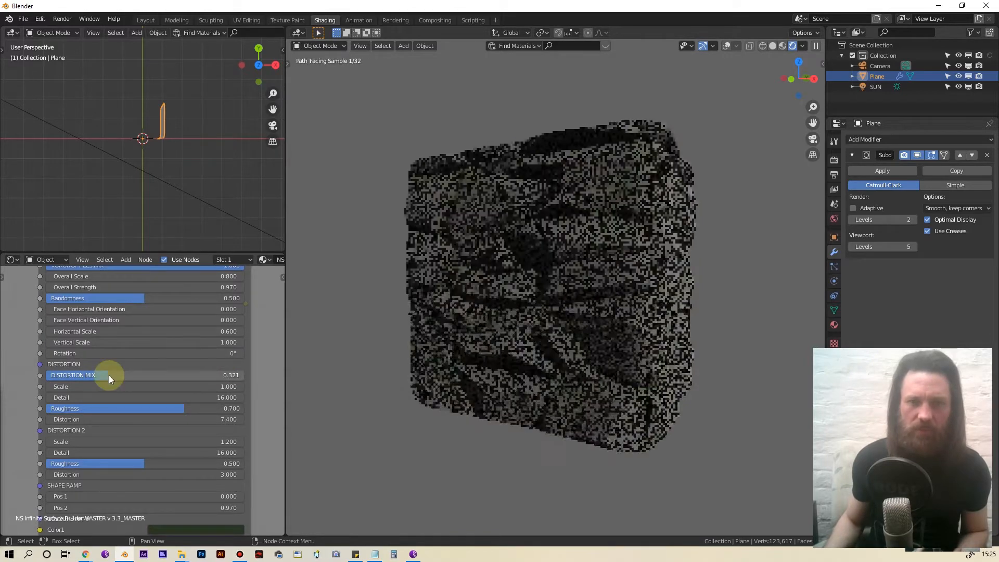
# Step: Set the Overall Strength of the VORONOI TILES to 4
pyautogui.scroll(-1, 132, 349)
pyautogui.scroll(-1, 132, 348)
pyautogui.moveTo(131, 347); pyautogui.dragTo(130, 393, button='middle')
pyautogui.scroll(1, 123, 363)
pyautogui.scroll(2, 123, 365)
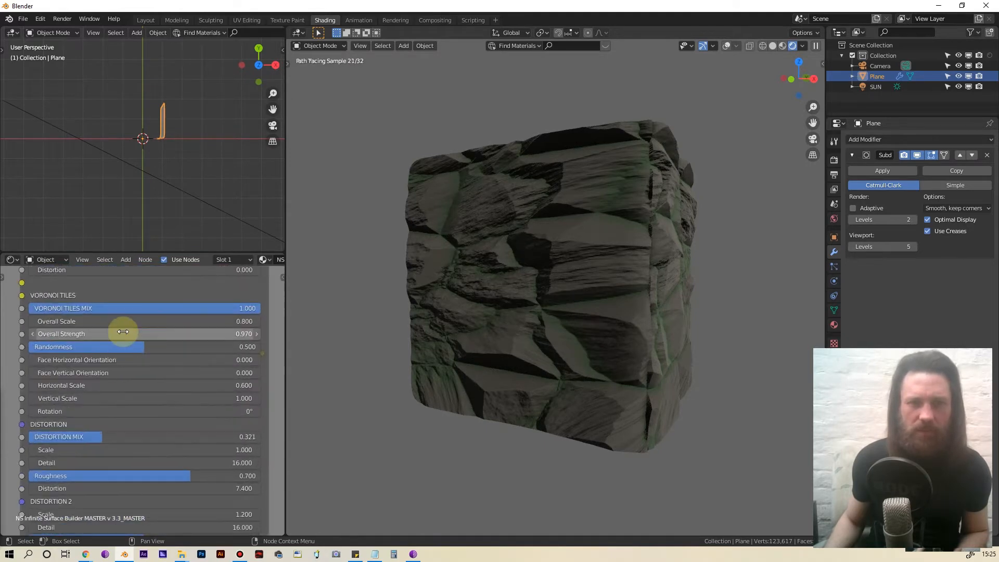
pyautogui.moveTo(126, 334); pyautogui.dragTo(134, 403, button='middle')
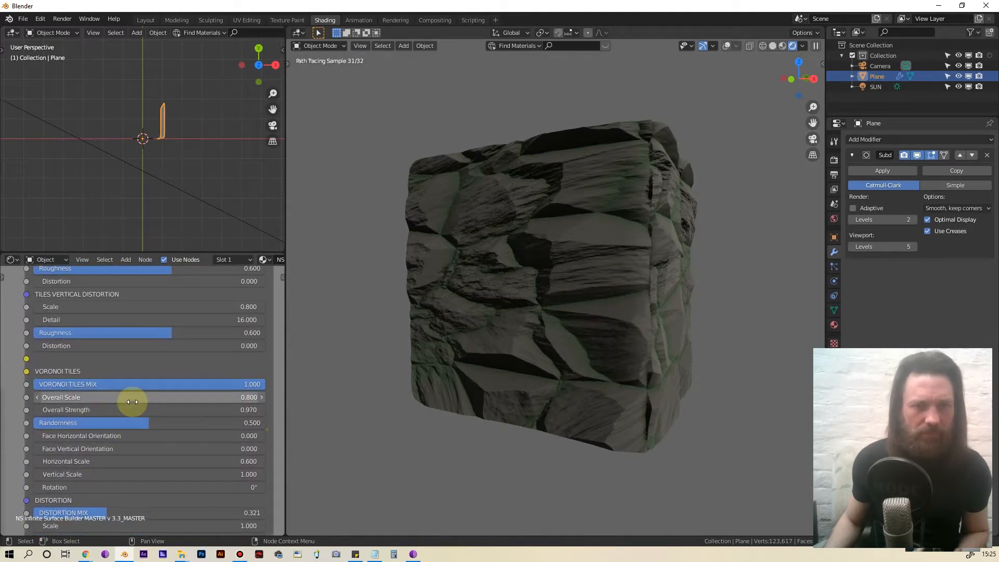
pyautogui.doubleClick(135, 409)
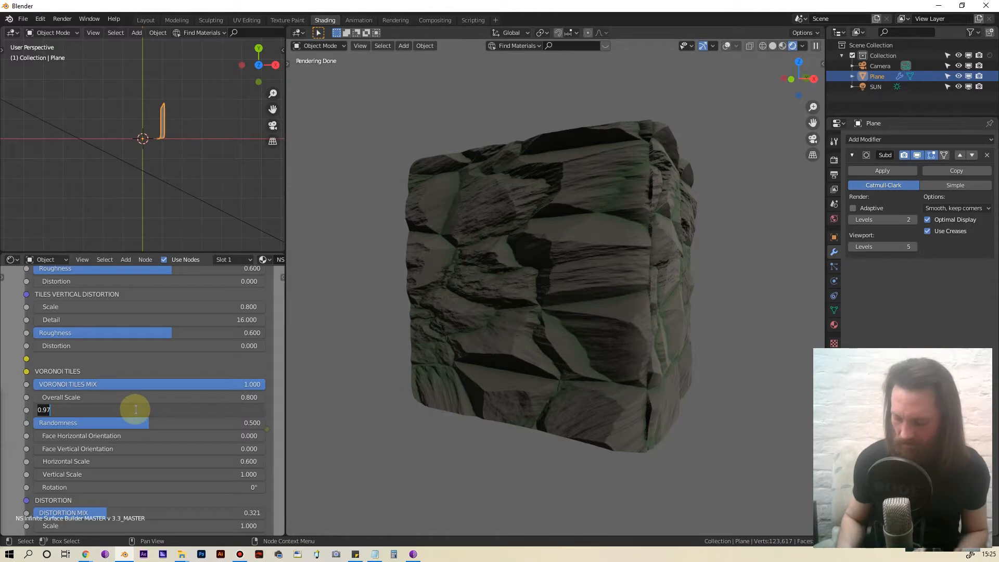
pyautogui.press('Return')
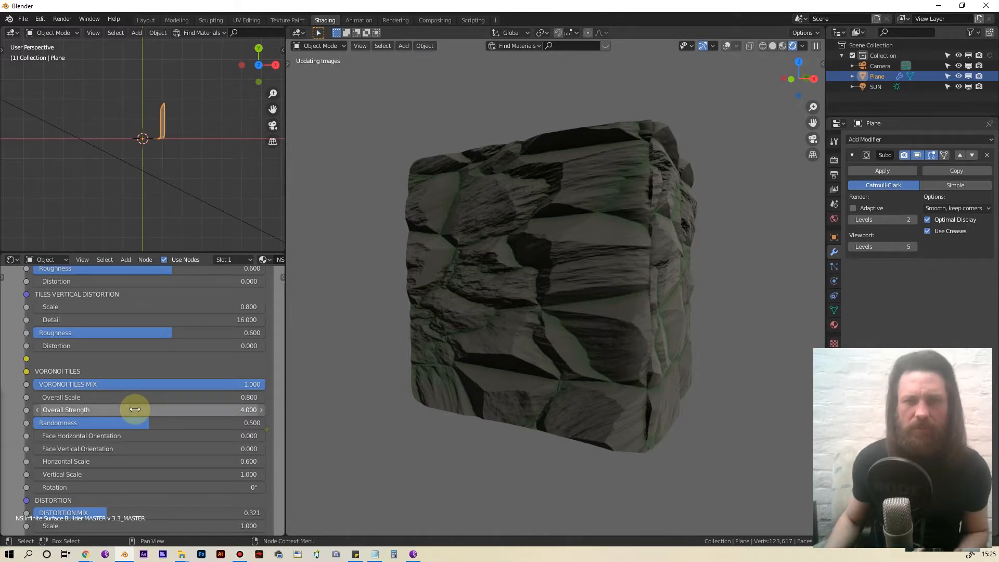
pyautogui.scroll(-1, 134, 408)
pyautogui.moveTo(134, 408); pyautogui.dragTo(153, 298, button='middle')
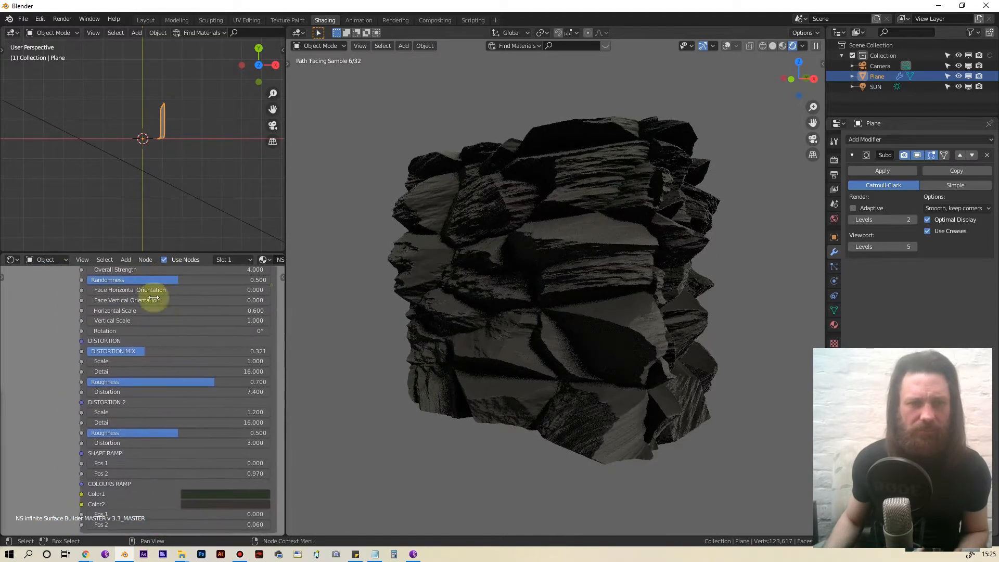
# Step: Set the Roughness of DISTORTION 2 to 0.7
pyautogui.moveTo(168, 394); pyautogui.dragTo(149, 323, button='middle')
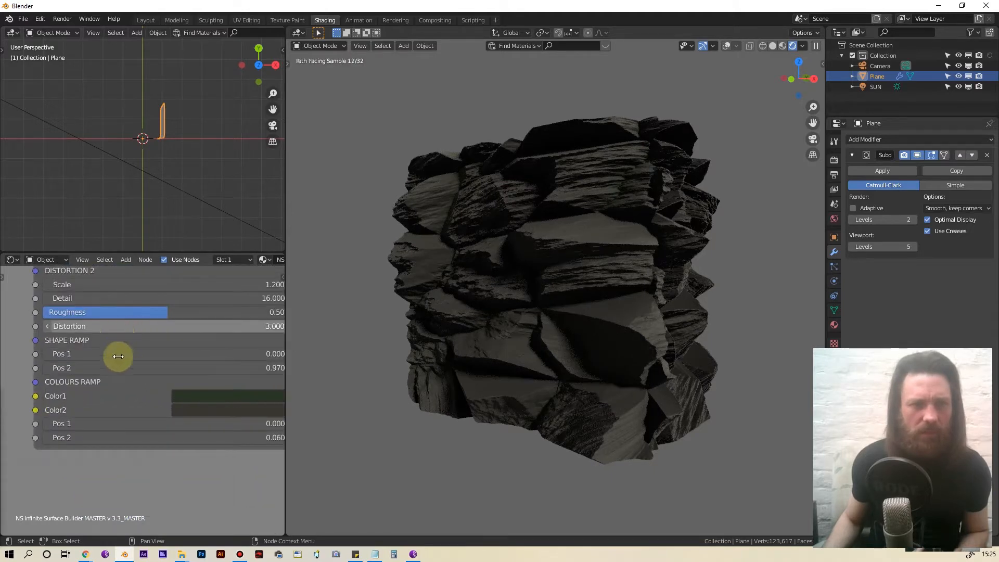
pyautogui.scroll(2, 109, 380)
pyautogui.click(169, 368)
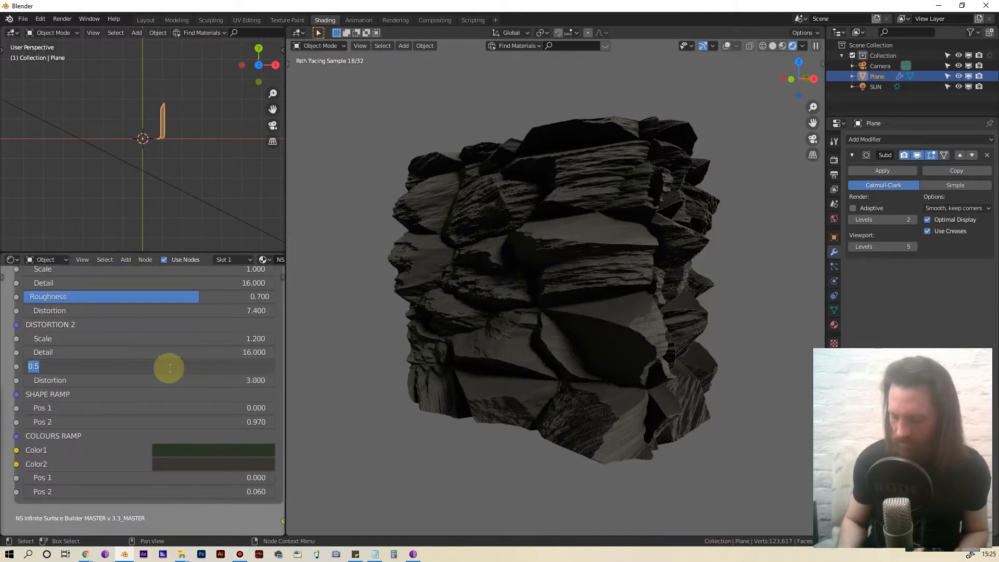
pyautogui.write('.7')
pyautogui.press('Return')
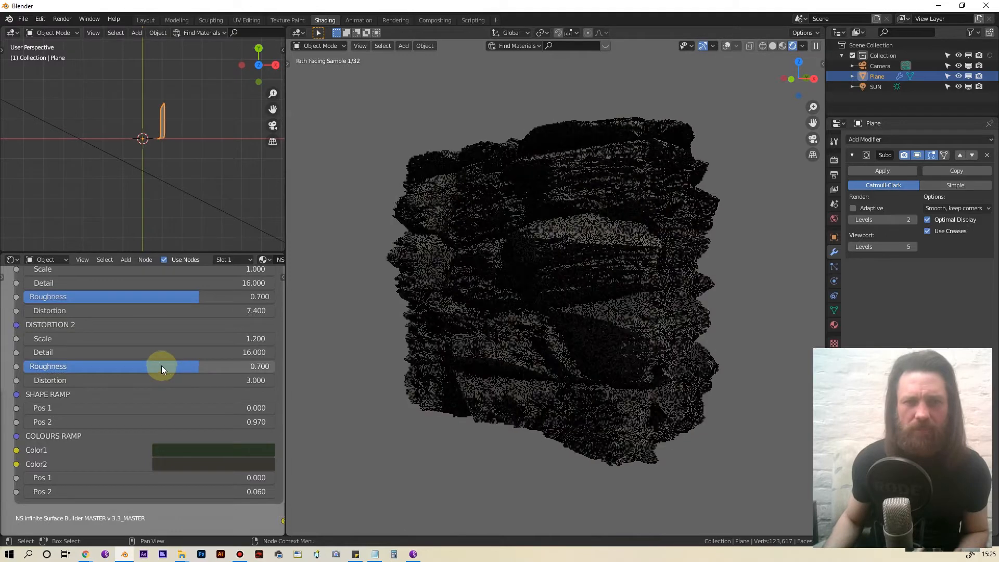
pyautogui.scroll(-2, 169, 376)
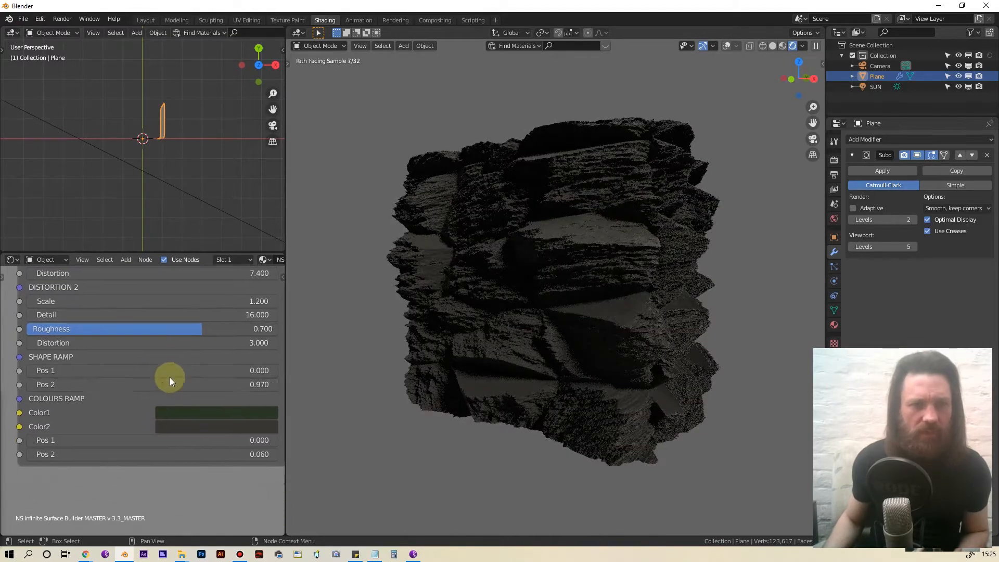
# Step: Set Pos 2 of the SHAPE RAMP to 0.2
pyautogui.moveTo(211, 365); pyautogui.dragTo(176, 372, button='middle')
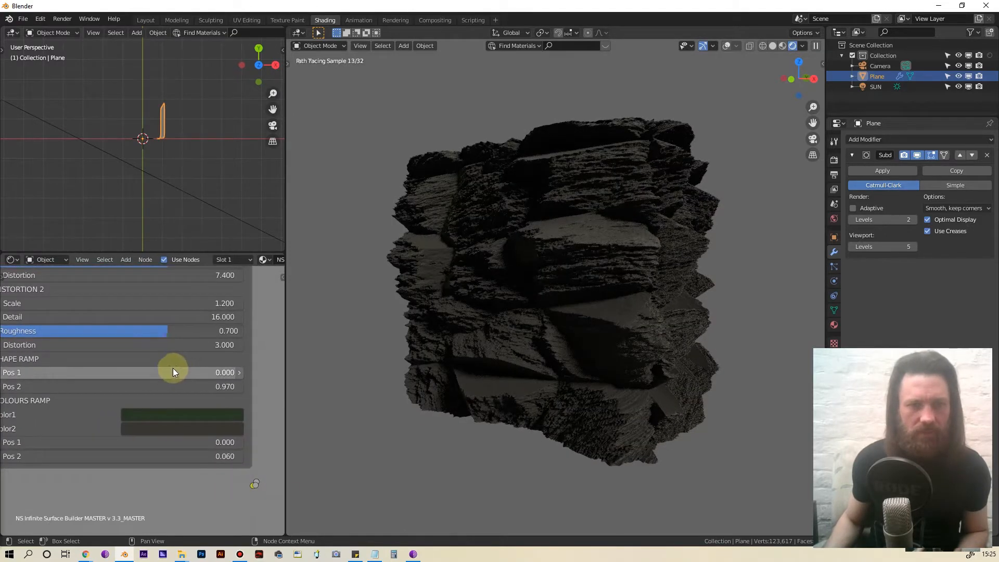
pyautogui.moveTo(18, 368); pyautogui.dragTo(67, 379, button='middle')
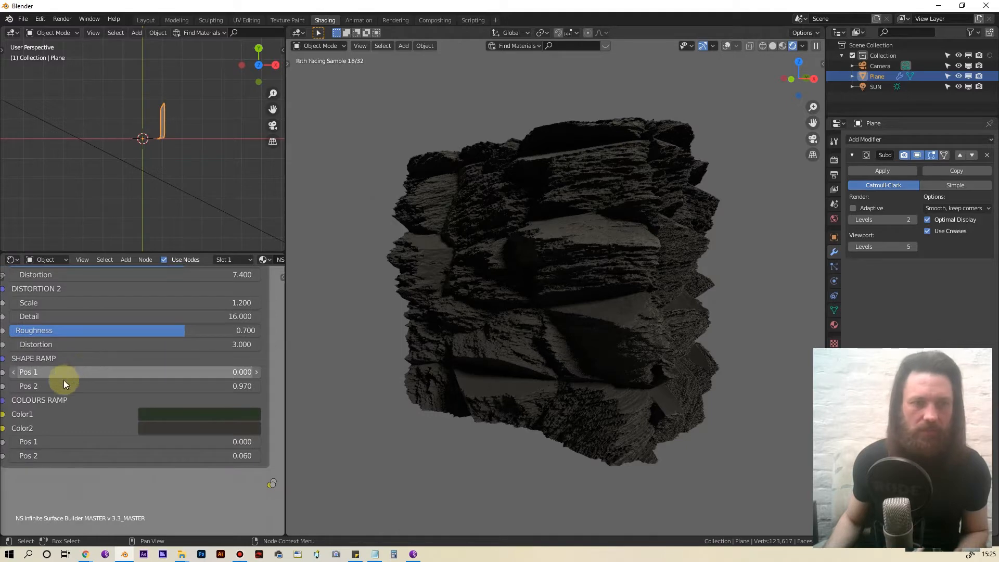
pyautogui.click(204, 388)
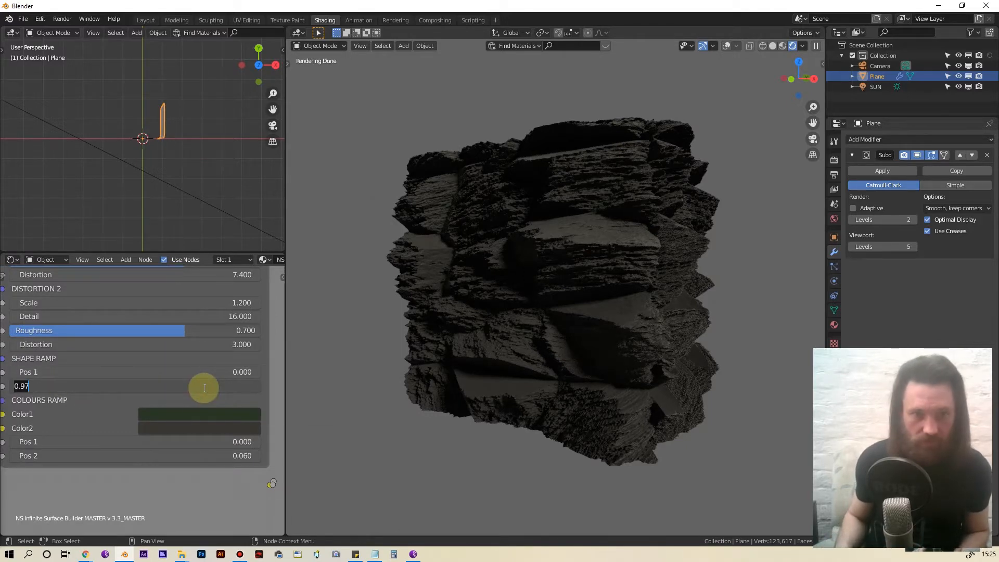
pyautogui.press('BackSpace')
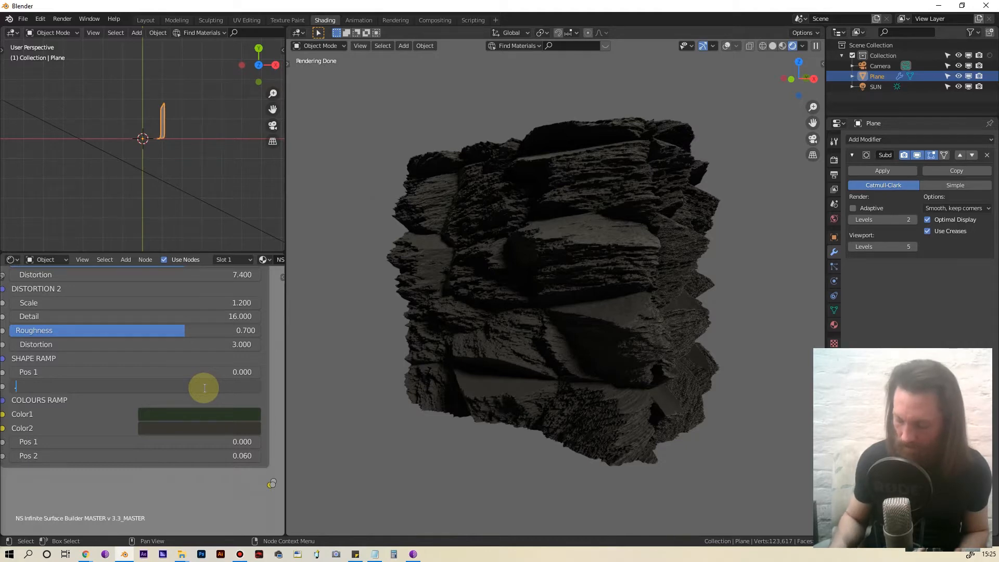
pyautogui.write('.2')
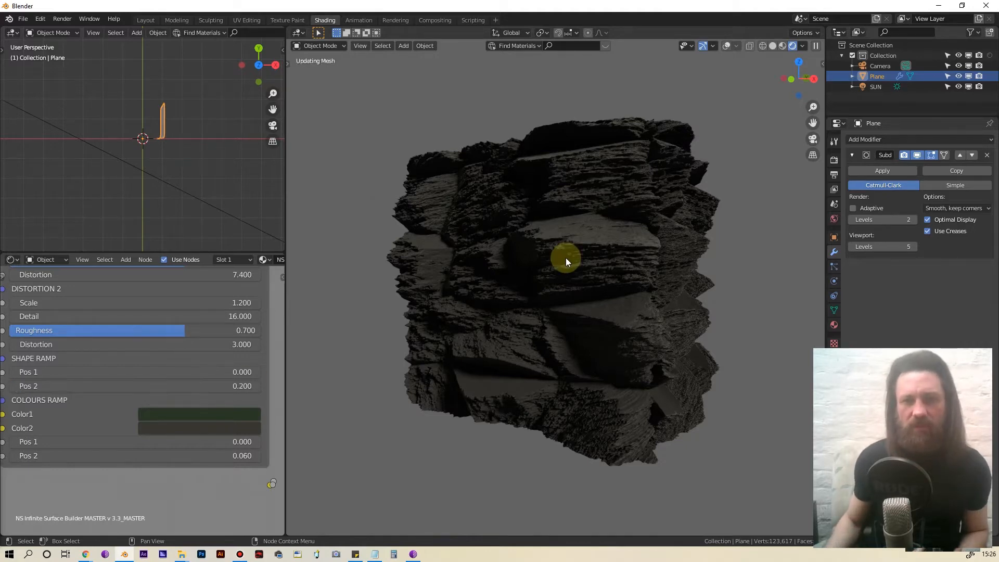
pyautogui.press('Return')
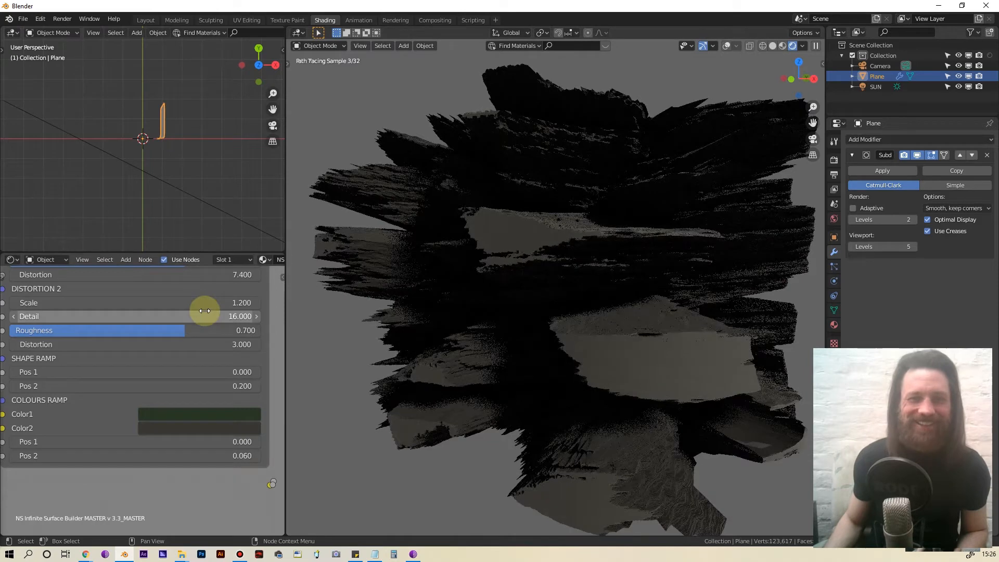
# Step: Lower the Overall Strength of the VORONOI TILES to 1
pyautogui.scroll(-2, 187, 304)
pyautogui.moveTo(177, 318); pyautogui.dragTo(175, 407, button='middle')
pyautogui.scroll(2, 161, 342)
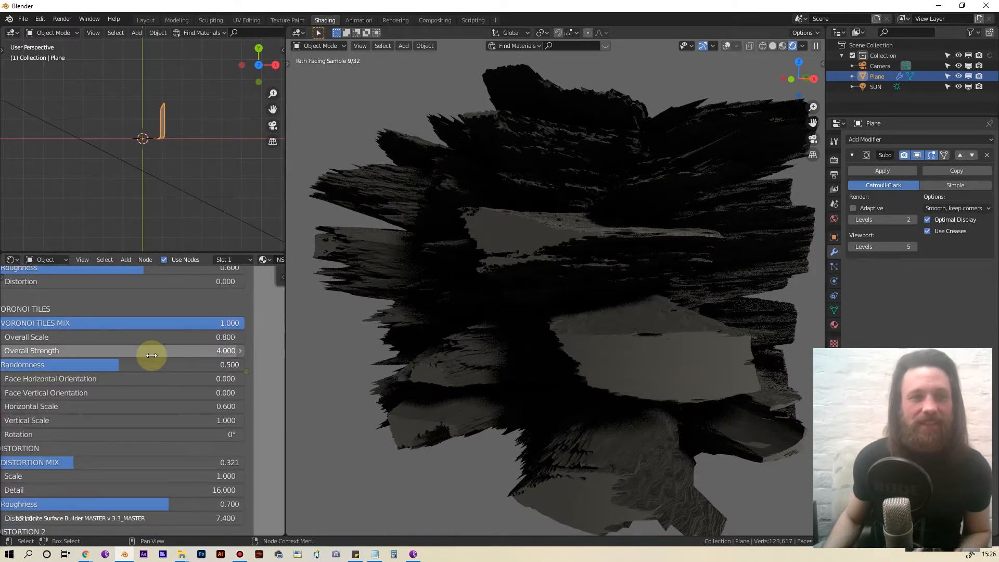
pyautogui.moveTo(167, 338); pyautogui.dragTo(182, 341, button='middle')
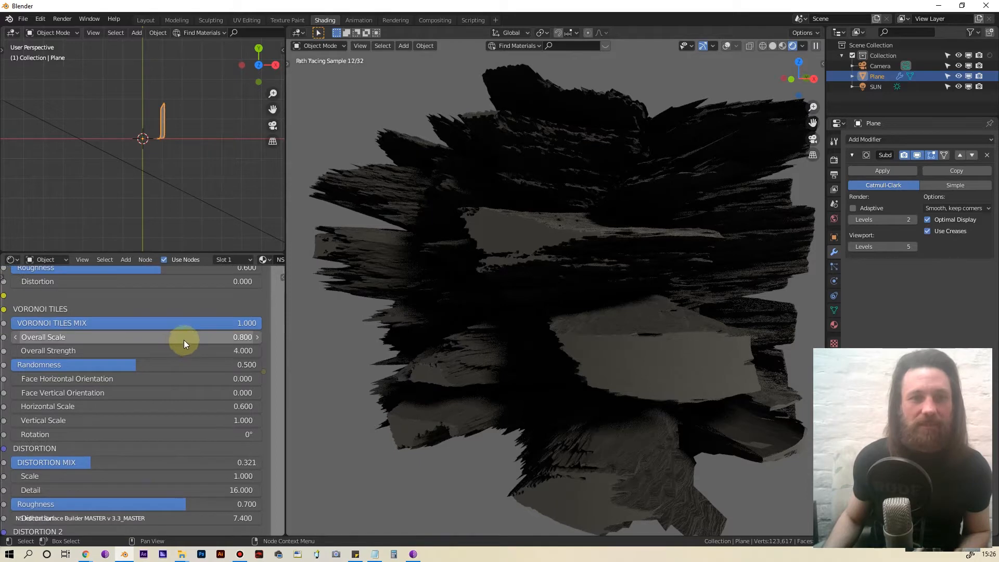
pyautogui.click(208, 349)
pyautogui.write('1')
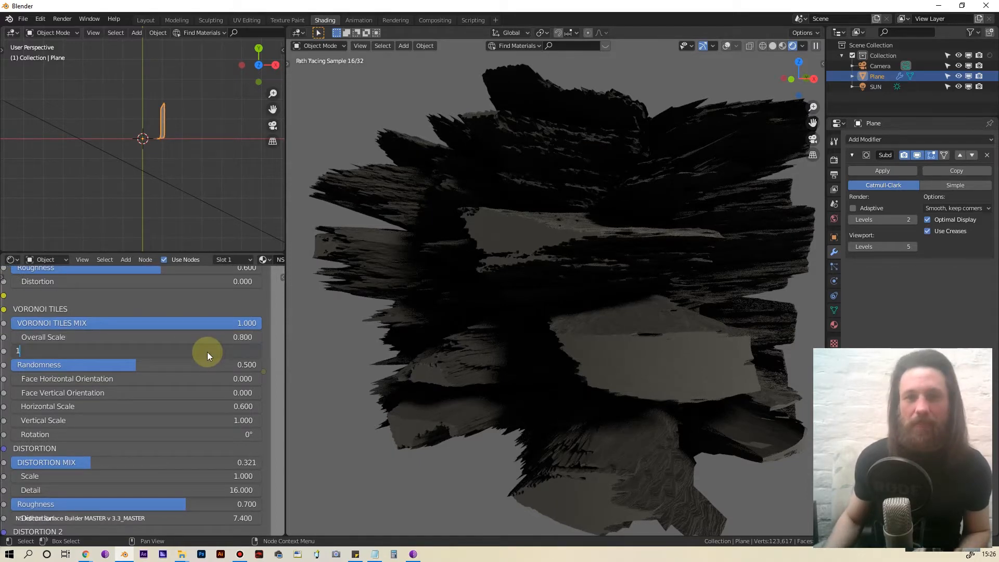
pyautogui.press('Return')
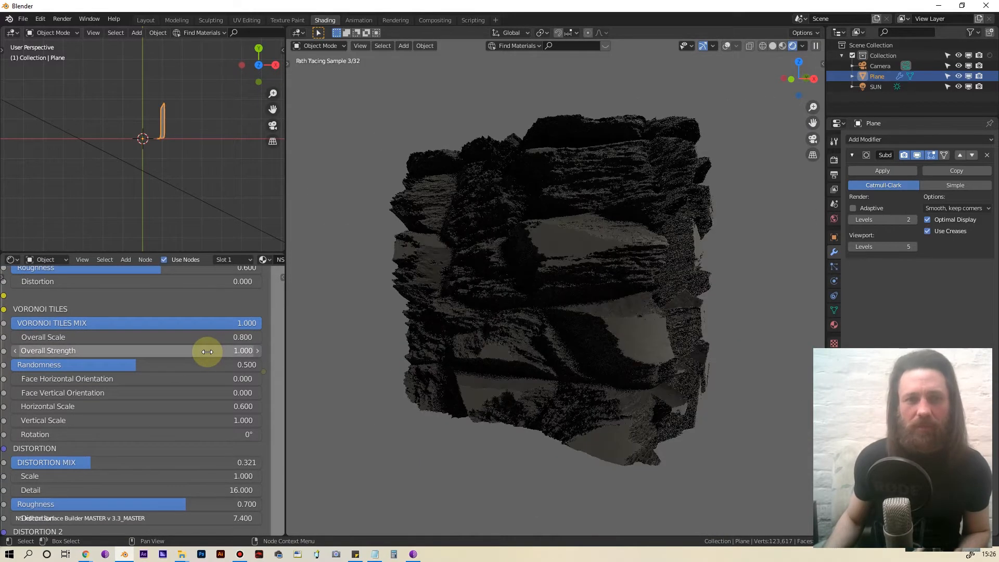
# Step: Reduce the Overall Strength of the VORONOI TILES further to 0.6
pyautogui.click(207, 352)
pyautogui.write('.')
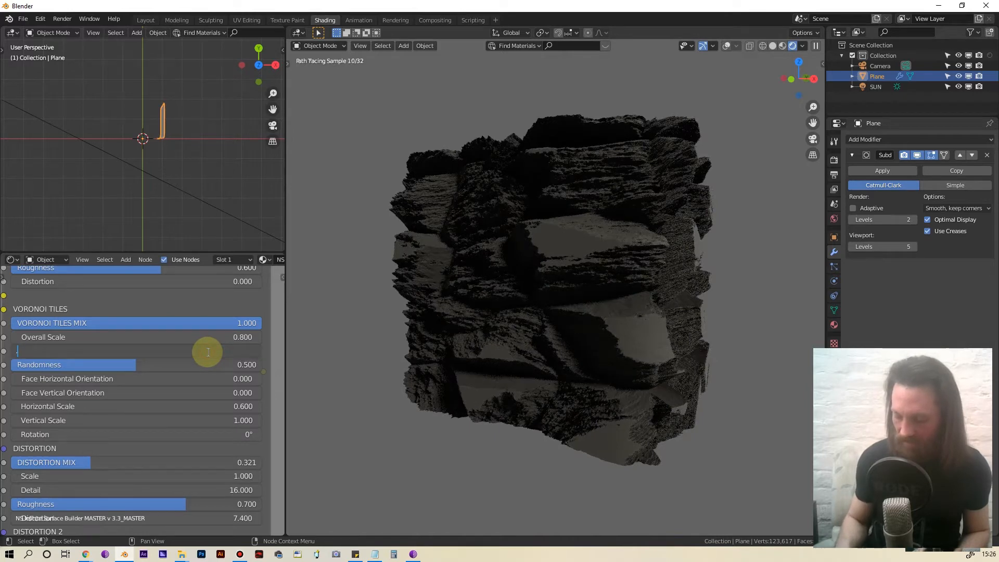
pyautogui.write('6')
pyautogui.press('Return')
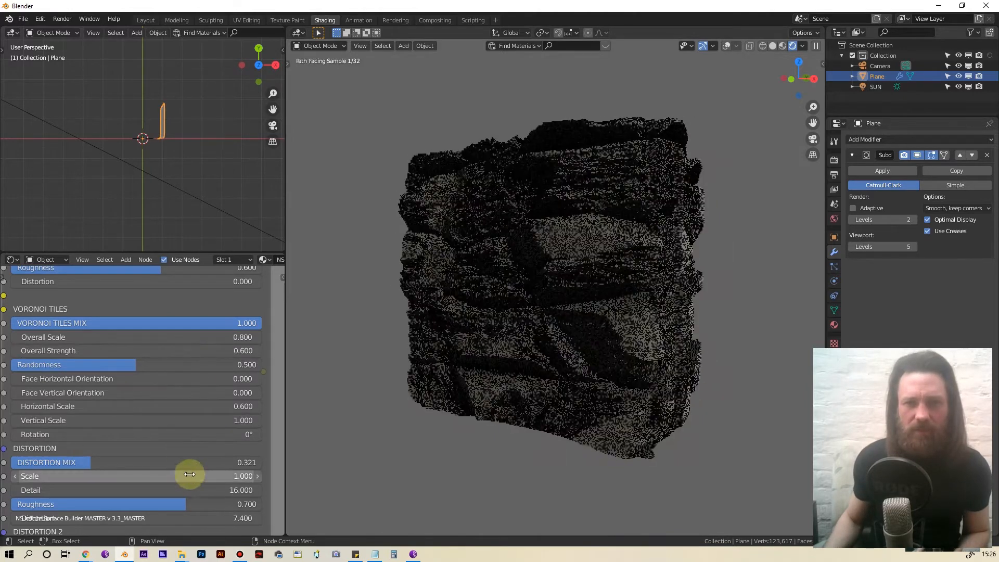
# Step: Set Pos 2 of the SHAPE RAMP to 0.1
pyautogui.moveTo(157, 482); pyautogui.dragTo(182, 348, button='middle')
pyautogui.moveTo(163, 500); pyautogui.dragTo(161, 344, button='middle')
pyautogui.scroll(1, 148, 396)
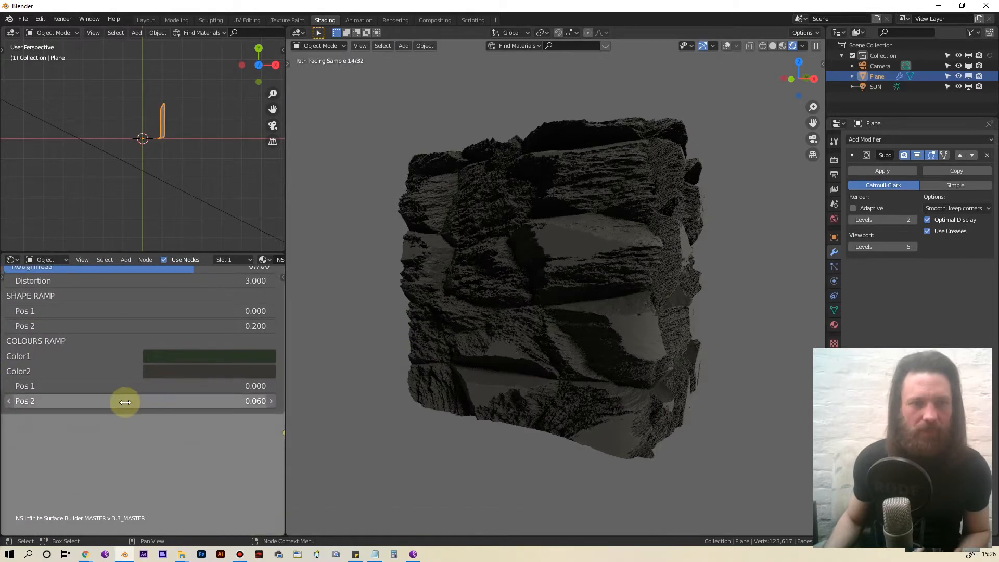
pyautogui.moveTo(126, 402); pyautogui.dragTo(150, 461, button='middle')
pyautogui.moveTo(145, 403); pyautogui.dragTo(121, 408, button='middle')
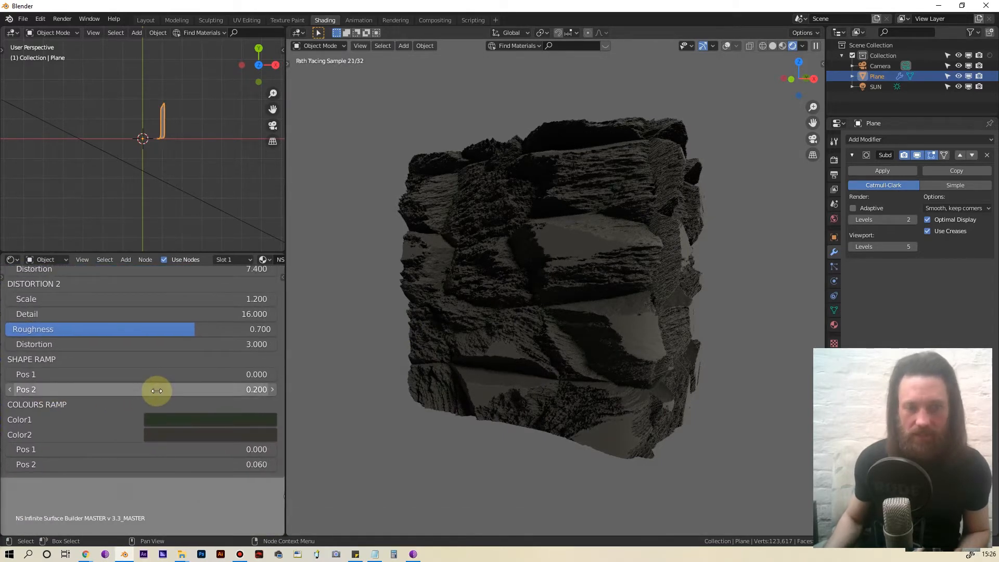
pyautogui.click(157, 388)
pyautogui.write('.1')
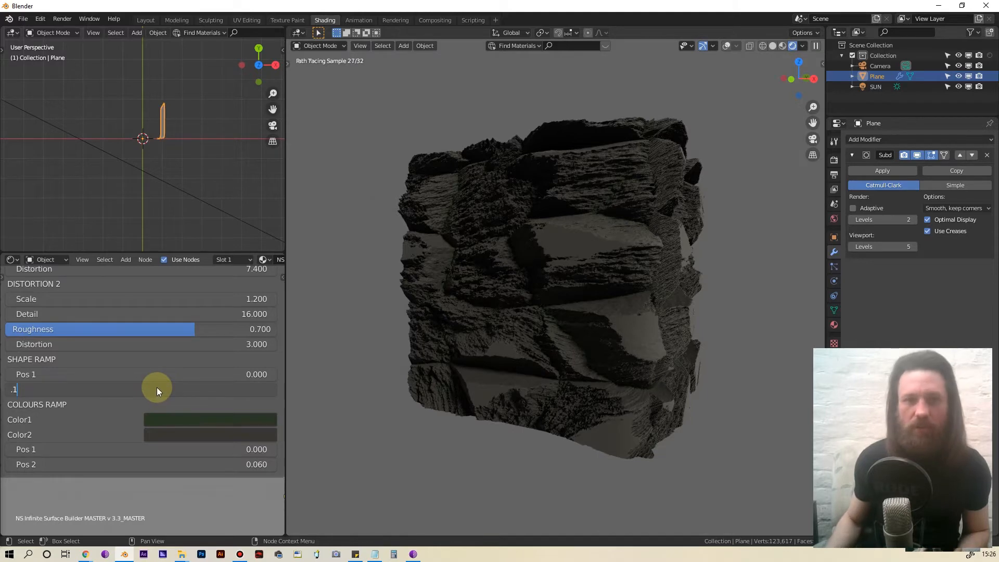
pyautogui.press('Return')
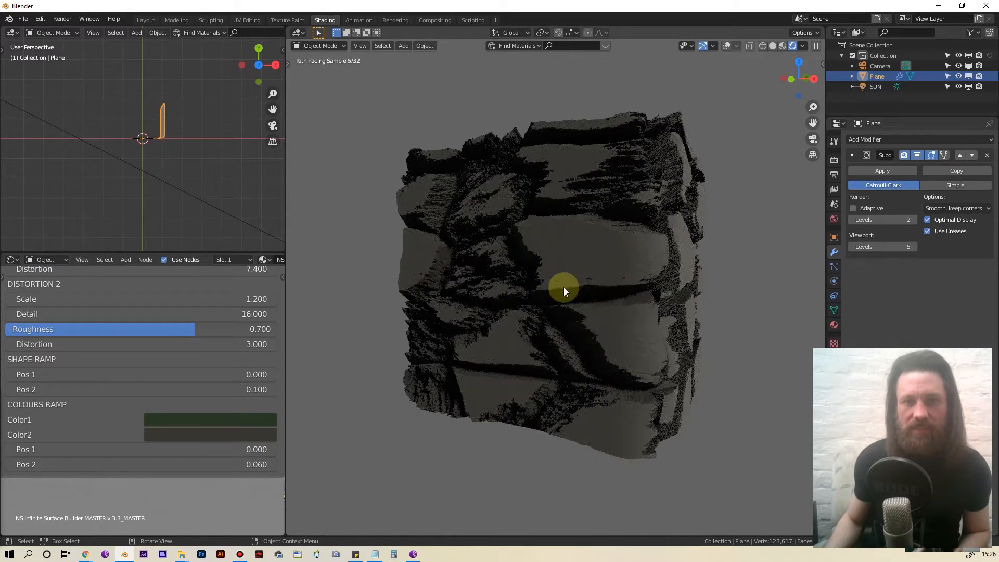
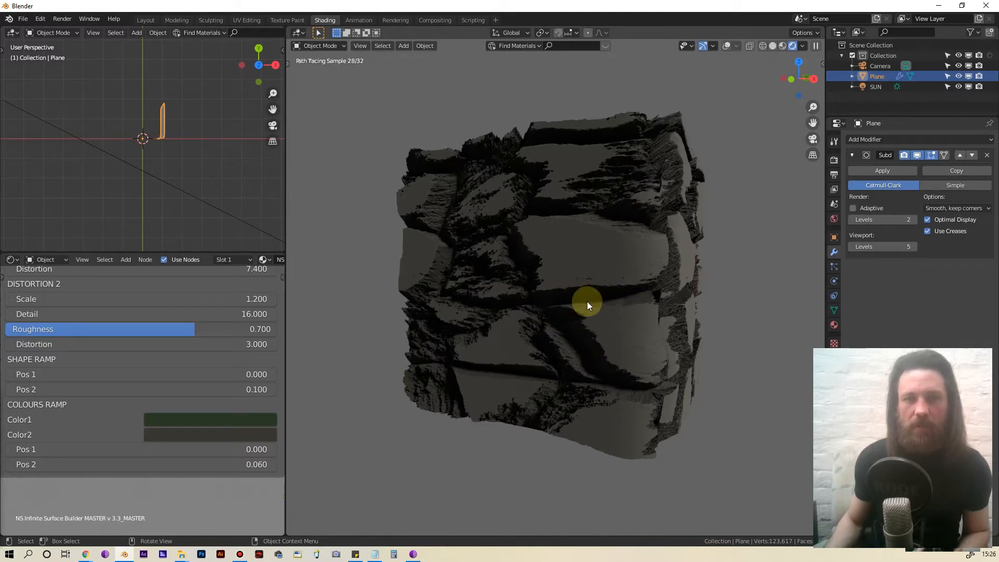
# Step: Try Pos 2 of the SHAPE RAMP at 0.03 and at 1
pyautogui.click(224, 390)
pyautogui.write('.03')
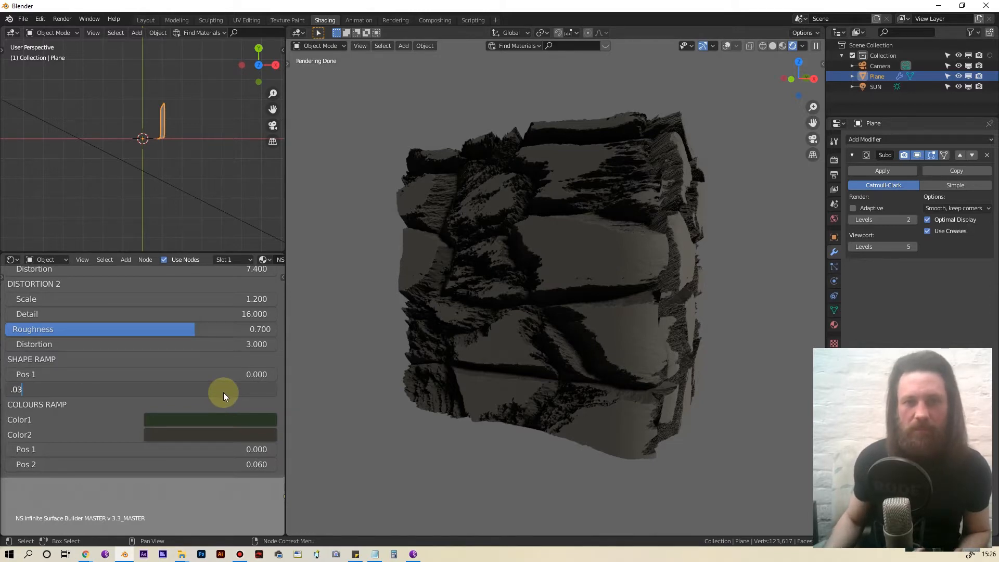
pyautogui.press('Return')
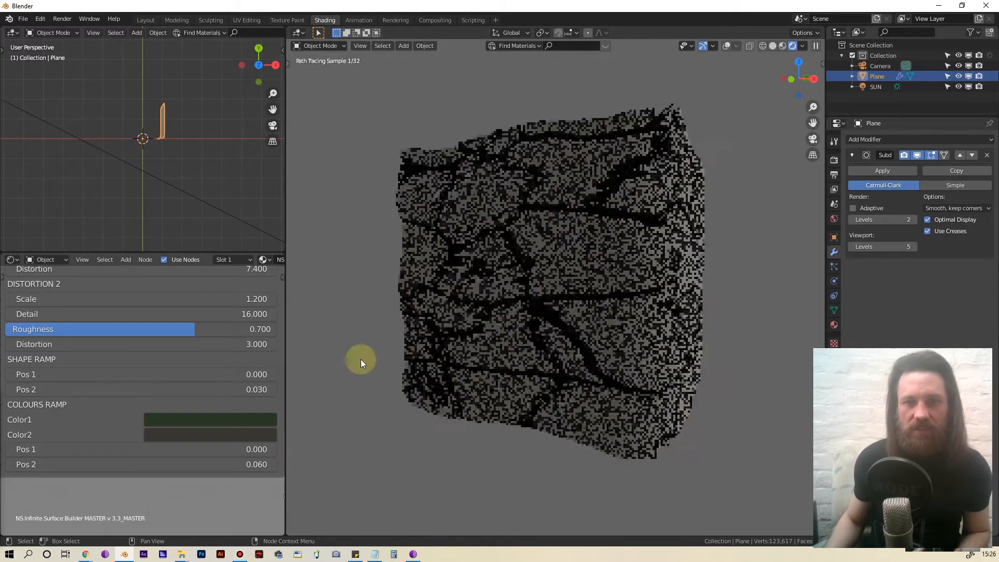
pyautogui.click(213, 391)
pyautogui.write('1')
pyautogui.press('Return')
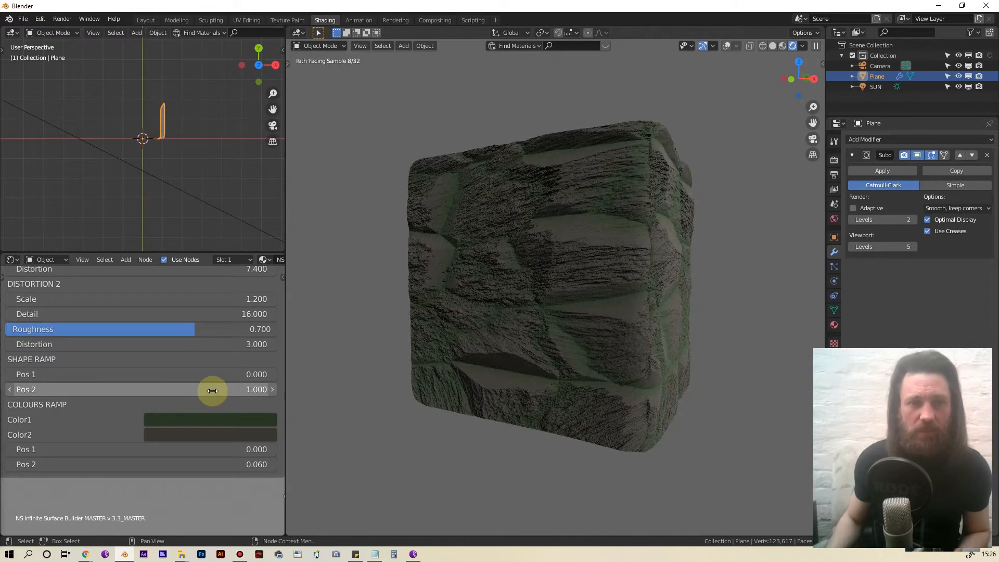
# Step: Set Pos 2 of the SHAPE RAMP to 0.6
pyautogui.click(217, 389)
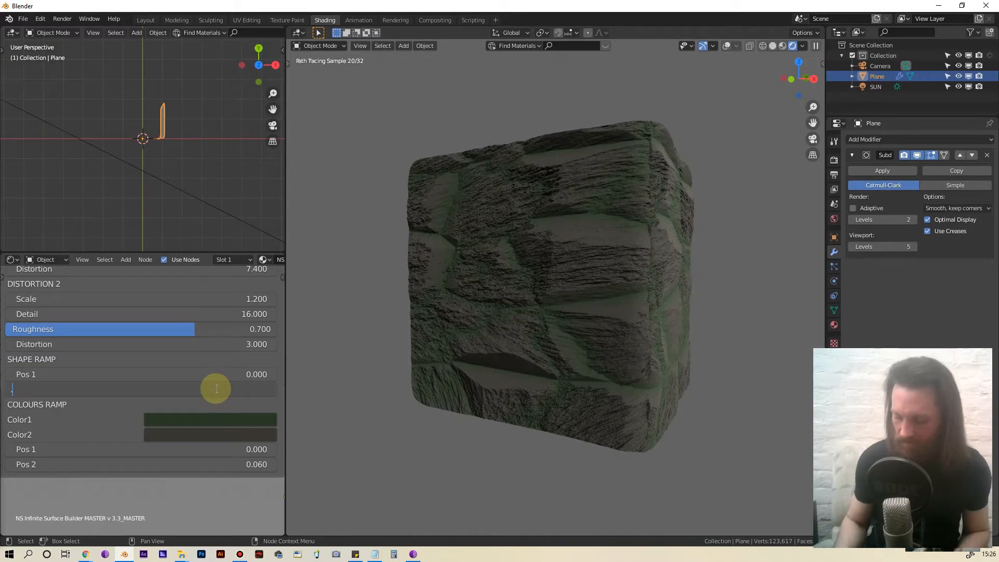
pyautogui.write('.6')
pyautogui.press('Return')
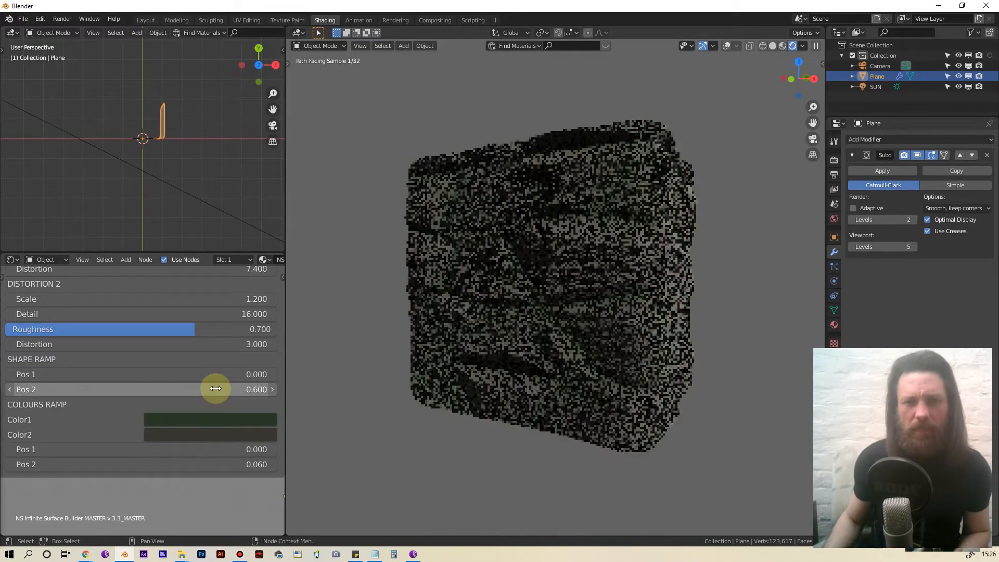
# Step: Set Pos 2 of the SHAPE RAMP to 0.5
pyautogui.click(215, 387)
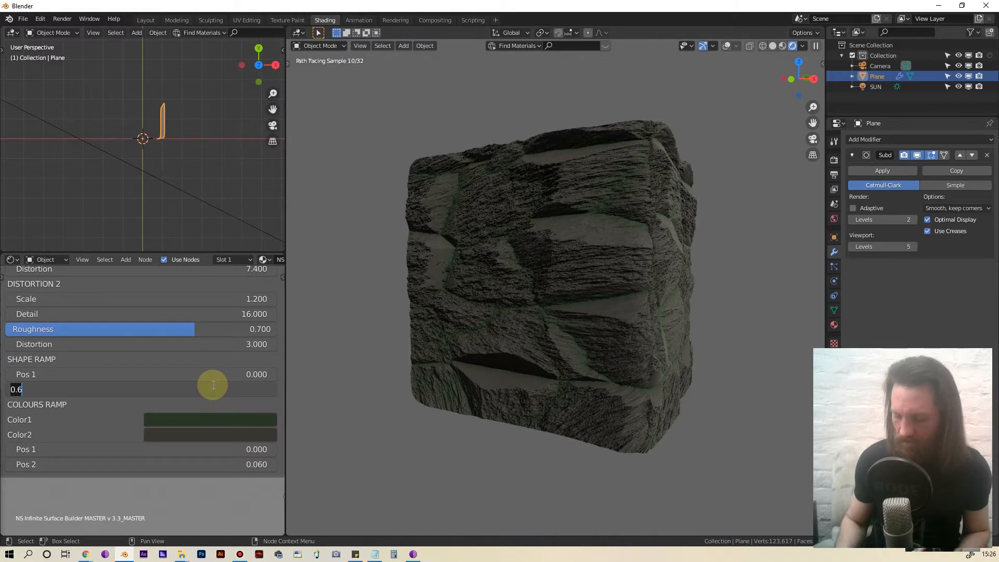
pyautogui.write('.5')
pyautogui.press('Return')
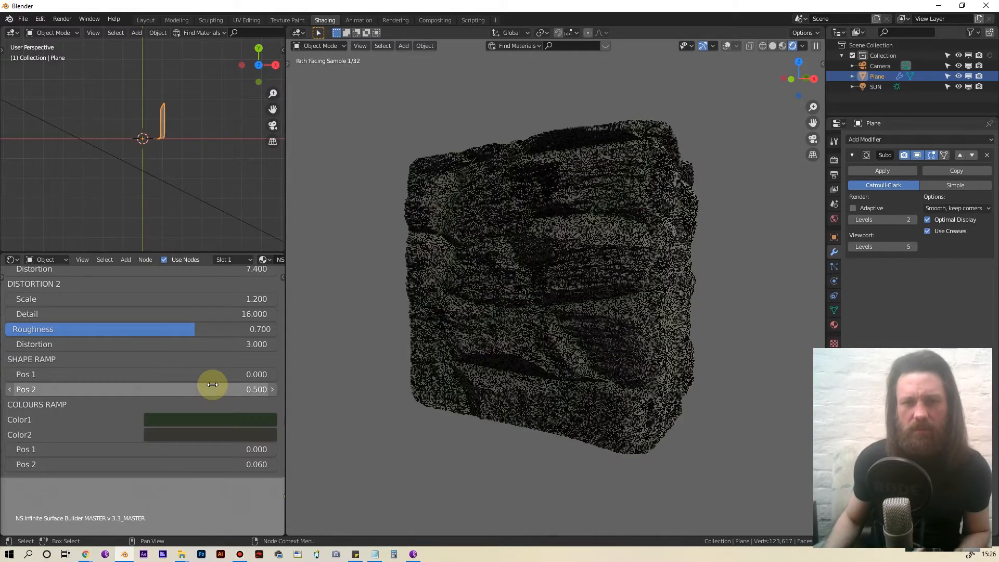
pyautogui.scroll(-1, 182, 378)
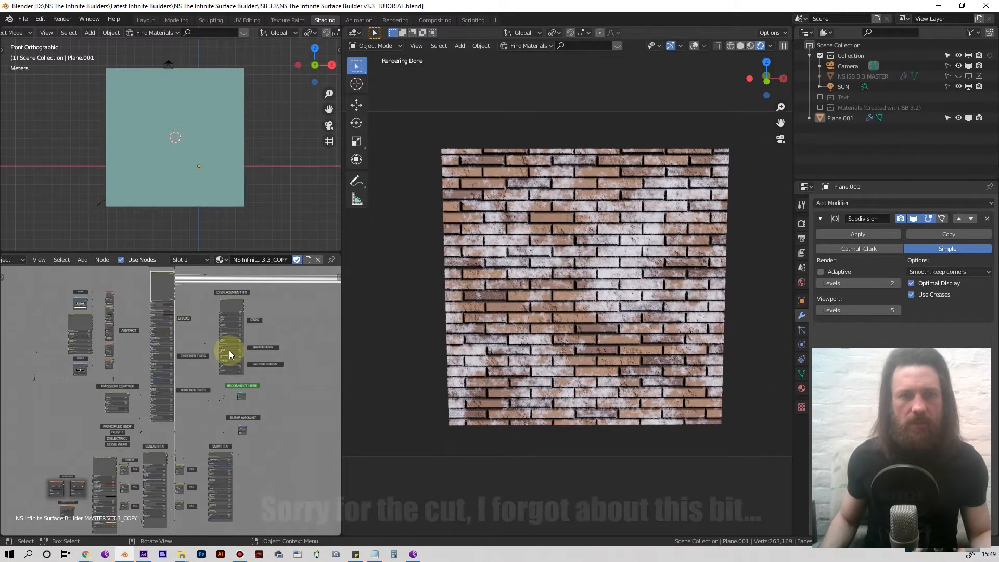
# Step: Duplicate the brick wall plane and place the copy beside the original with a gap between them
pyautogui.scroll(3, 123, 310)
pyautogui.scroll(3, 141, 410)
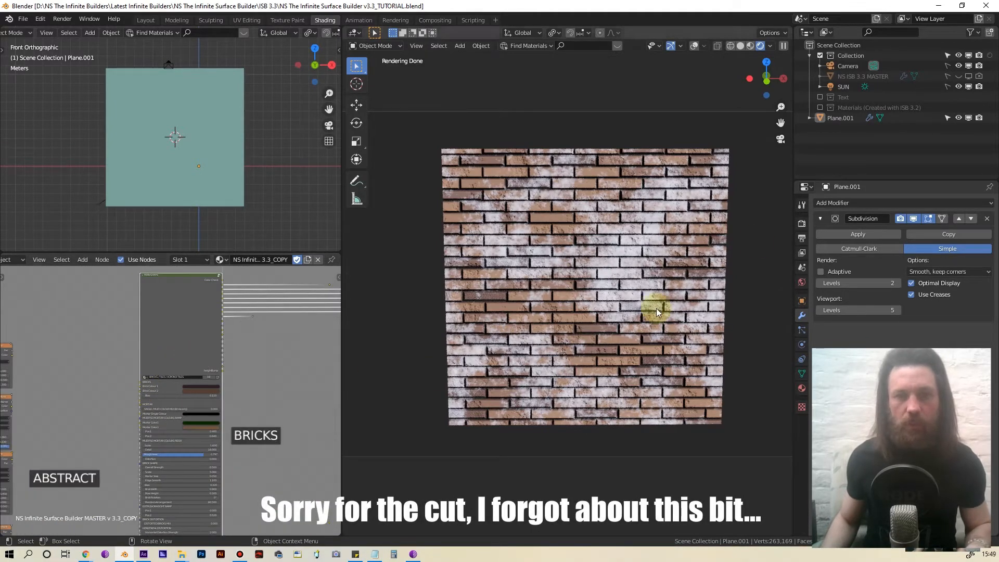
pyautogui.scroll(-3, 604, 268)
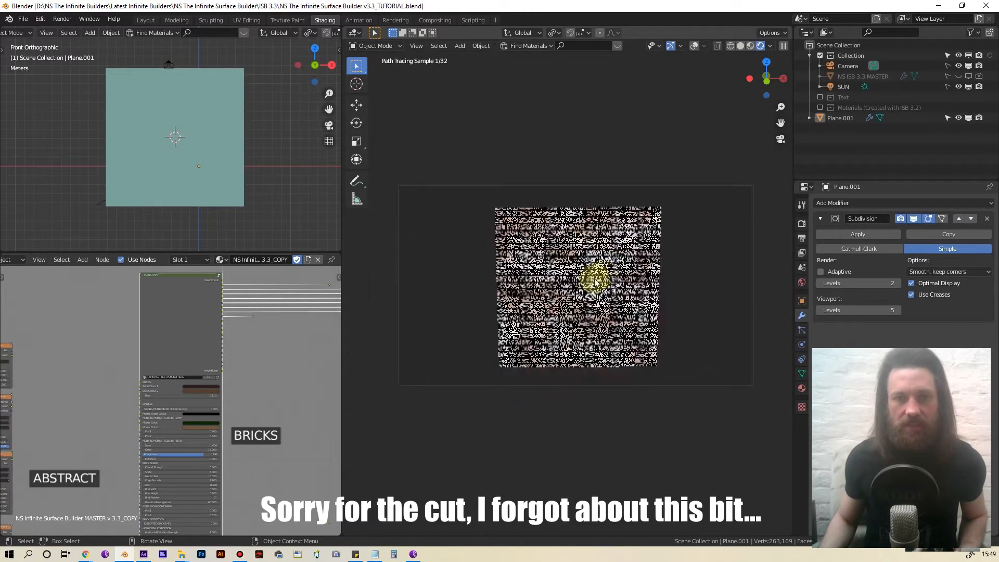
pyautogui.click(601, 267)
pyautogui.scroll(-2, 605, 274)
pyautogui.scroll(3, 588, 284)
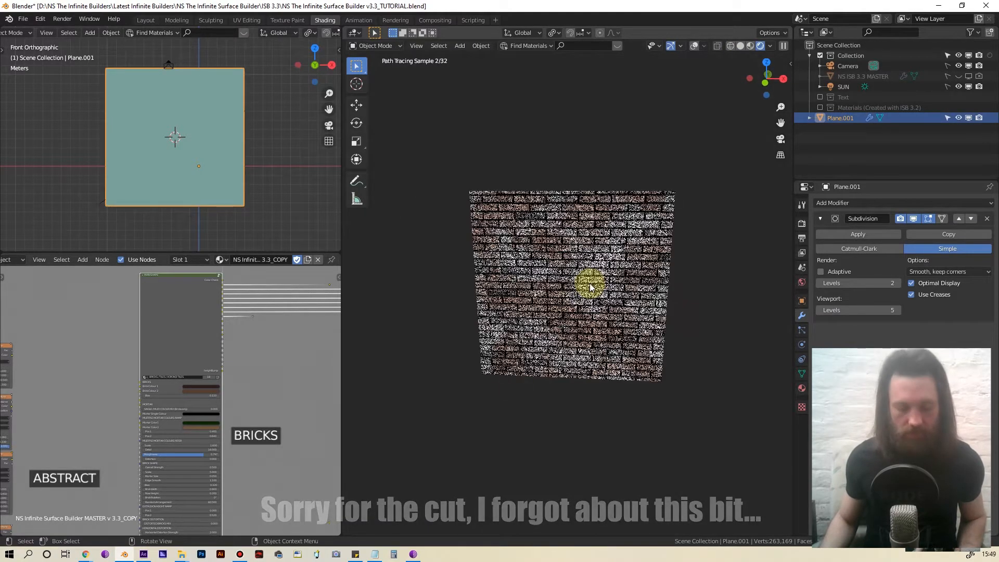
pyautogui.scroll(-1, 598, 268)
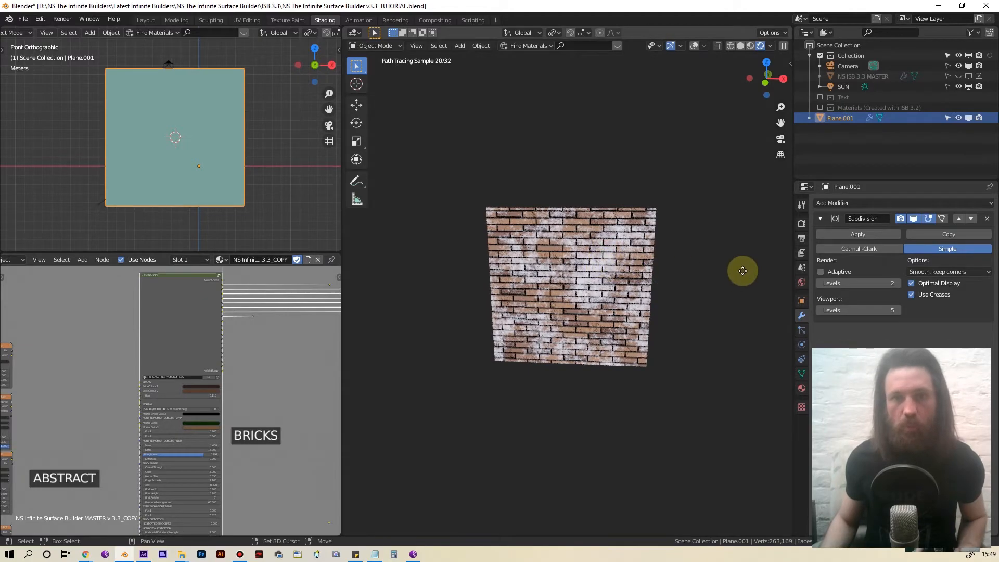
pyautogui.hotkey('shift', 'd')
pyautogui.click(578, 281)
# Step: Move the duplicated brick plane slightly closer to the original
pyautogui.moveTo(577, 281); pyautogui.dragTo(720, 232, button='middle')
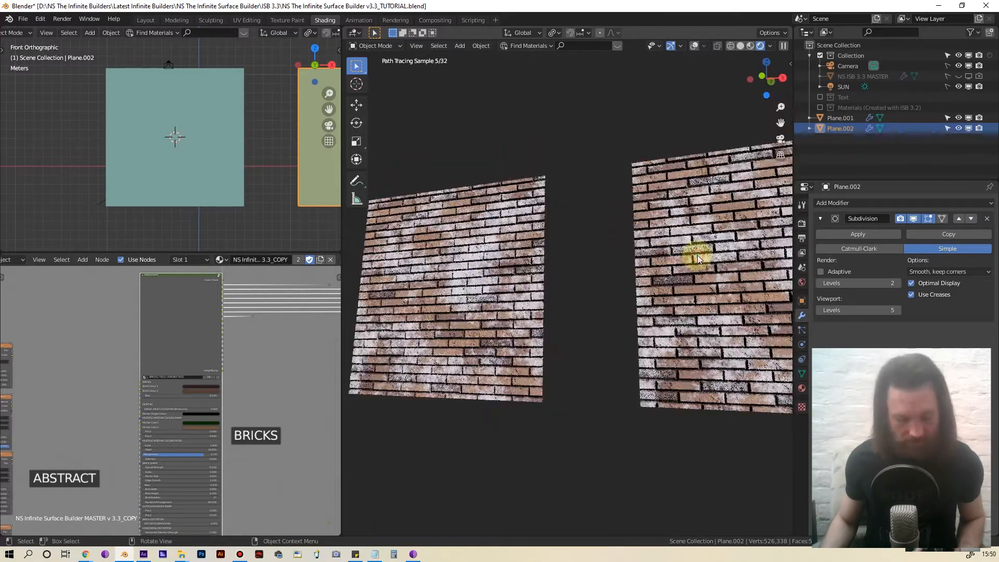
pyautogui.press('g')
pyautogui.click(645, 248)
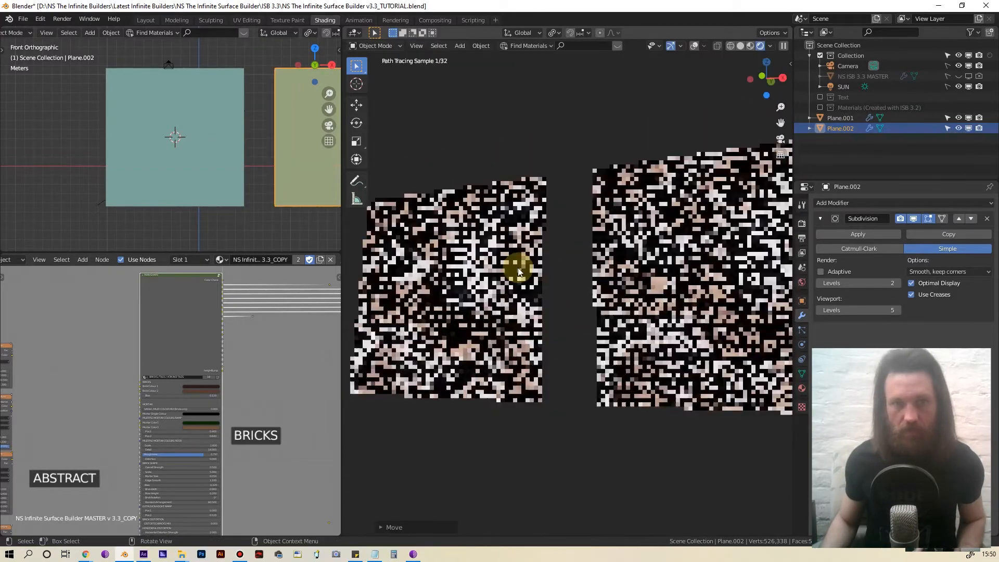
# Step: Show the viewport overlays and make the duplicated plane's material a single-user copy
pyautogui.scroll(-5, 210, 367)
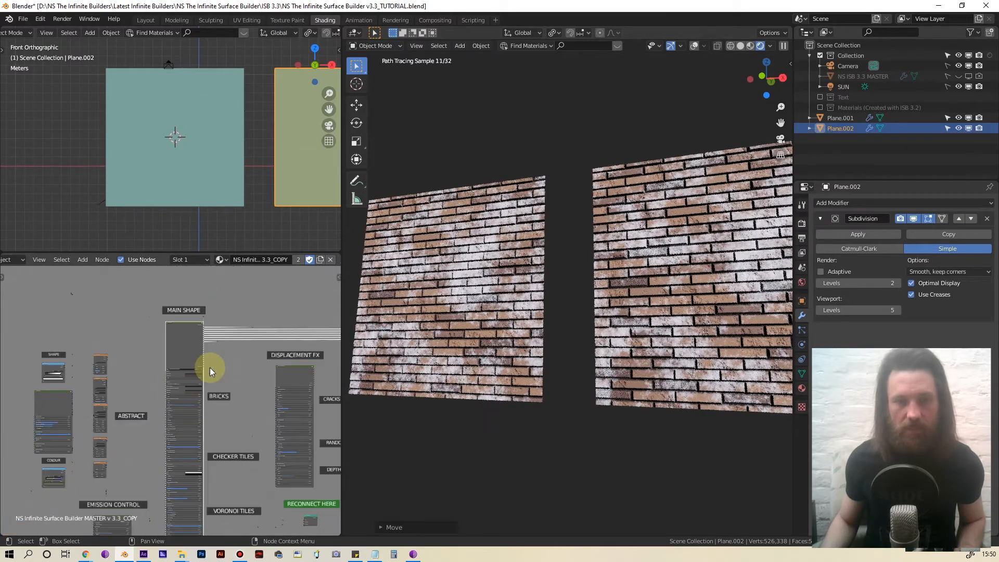
pyautogui.scroll(-1, 210, 368)
pyautogui.moveTo(198, 434); pyautogui.dragTo(232, 343, button='middle')
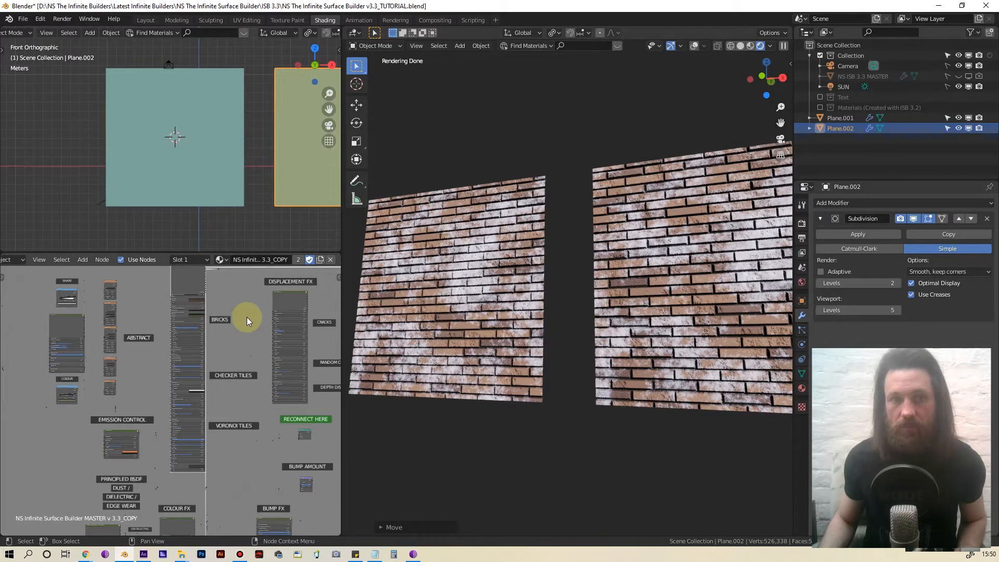
pyautogui.moveTo(245, 312); pyautogui.dragTo(225, 350, button='middle')
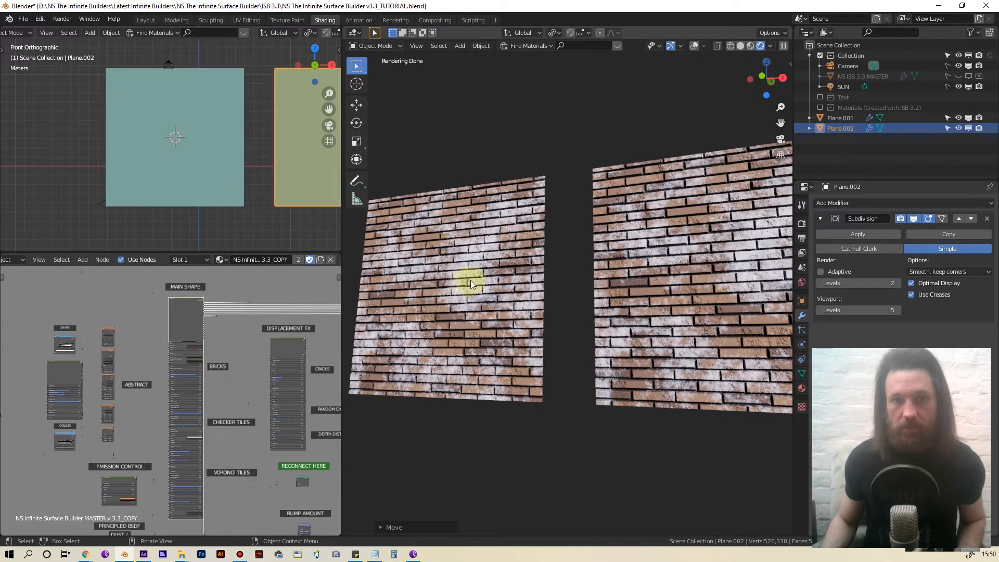
pyautogui.click(695, 46)
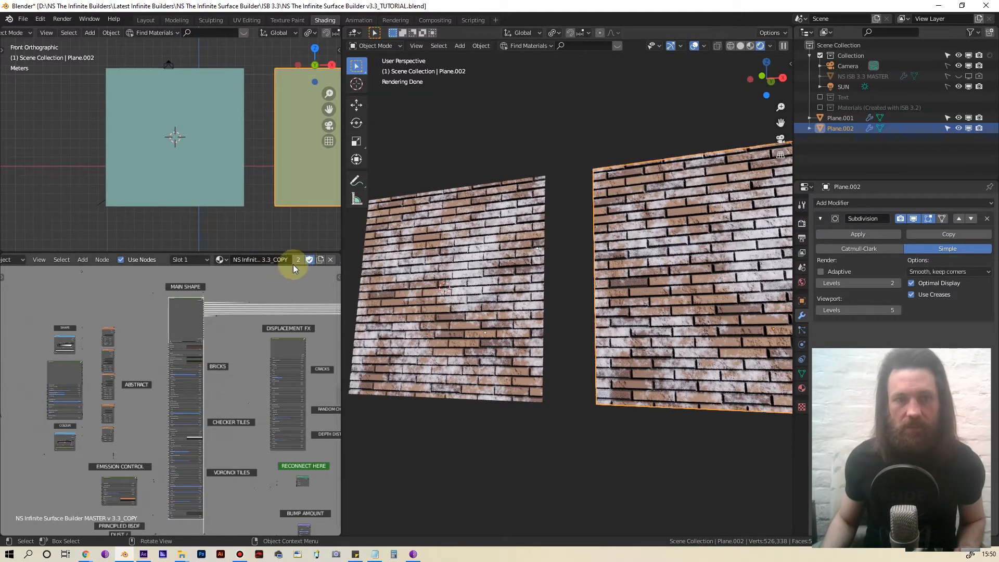
pyautogui.scroll(-3, 299, 261)
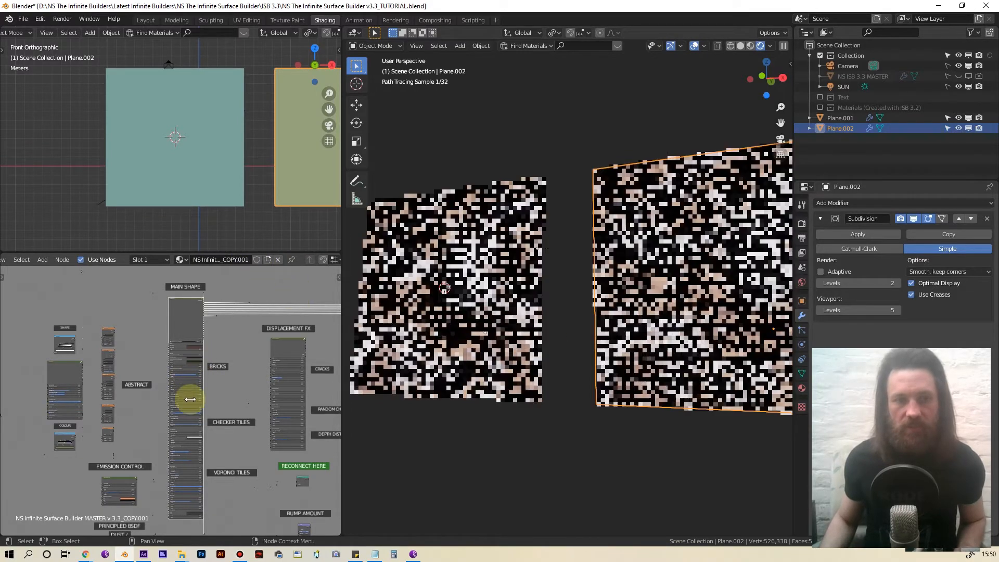
# Step: Change the duplicate's Brick Colour 2 to a muted grey-brown and Brick Colour 1 to a dark grey-green
pyautogui.scroll(3, 158, 377)
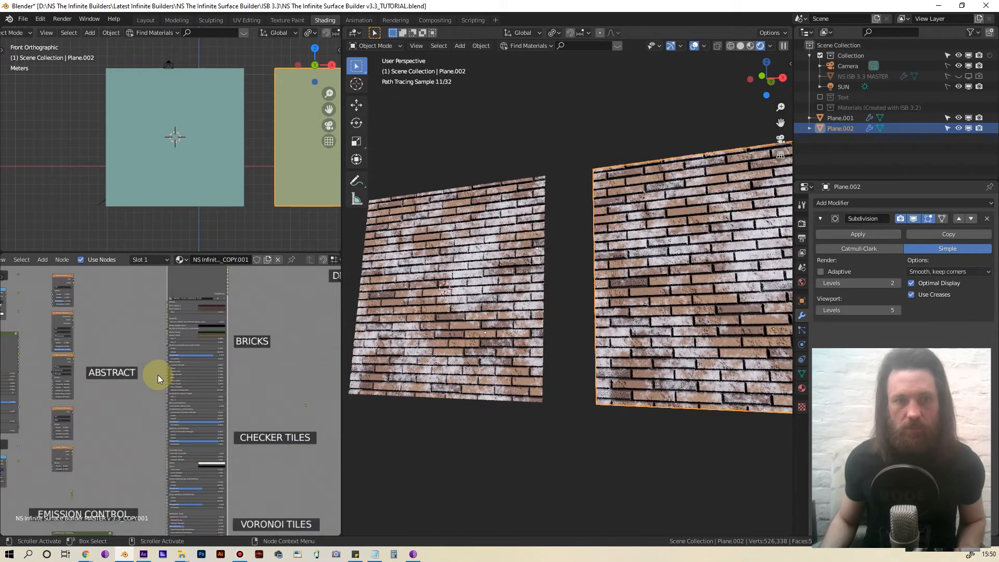
pyautogui.scroll(6, 157, 377)
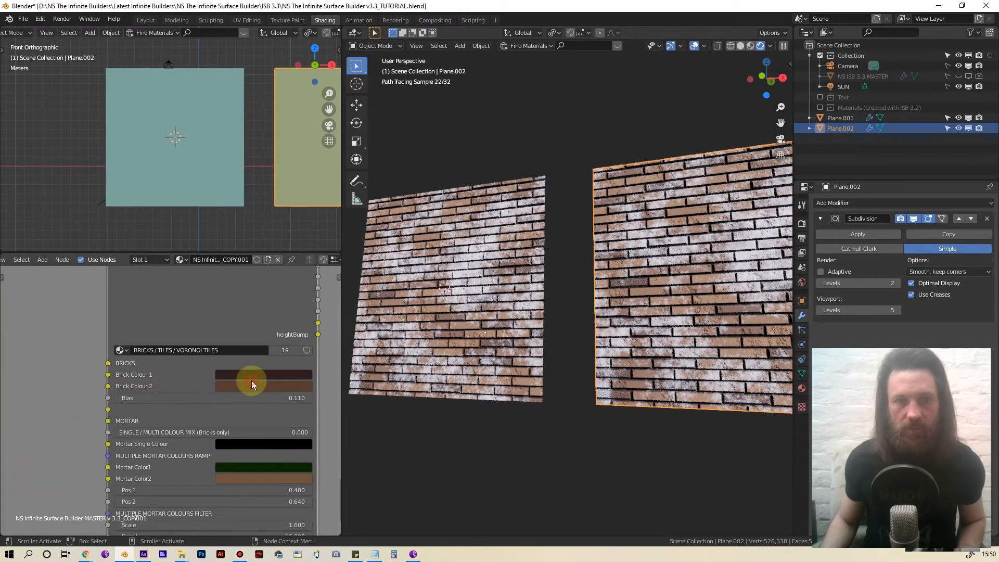
pyautogui.click(252, 388)
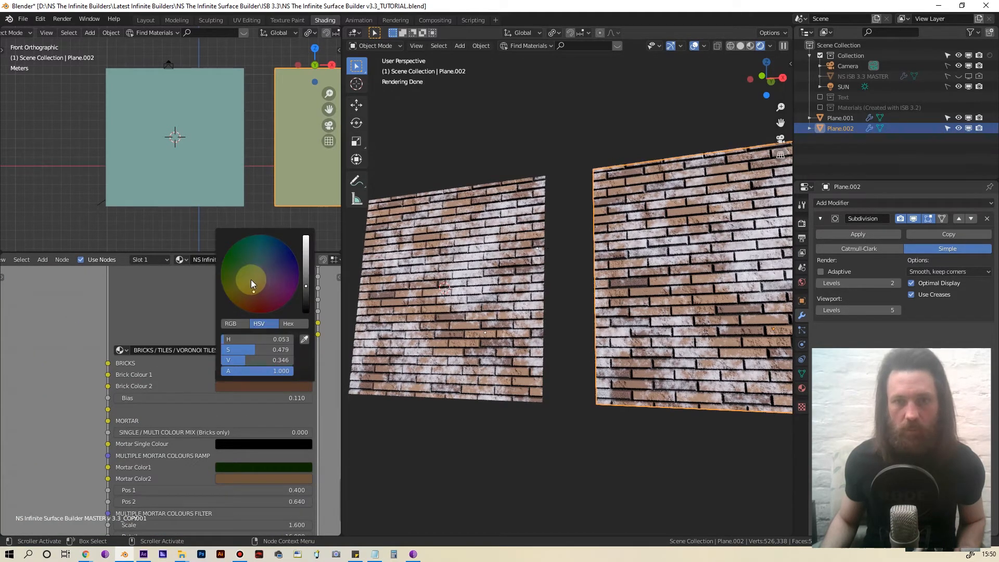
pyautogui.click(254, 281)
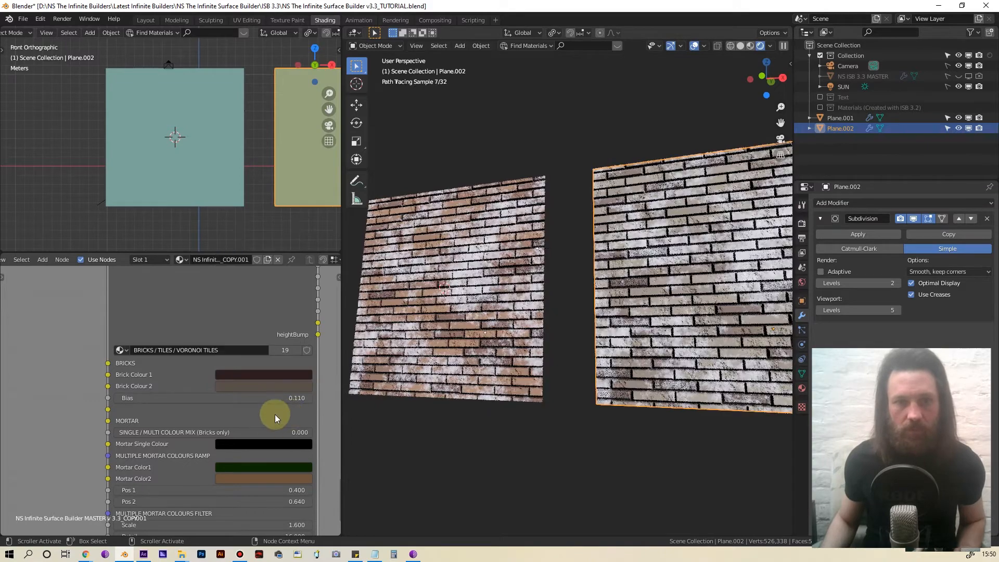
pyautogui.click(270, 377)
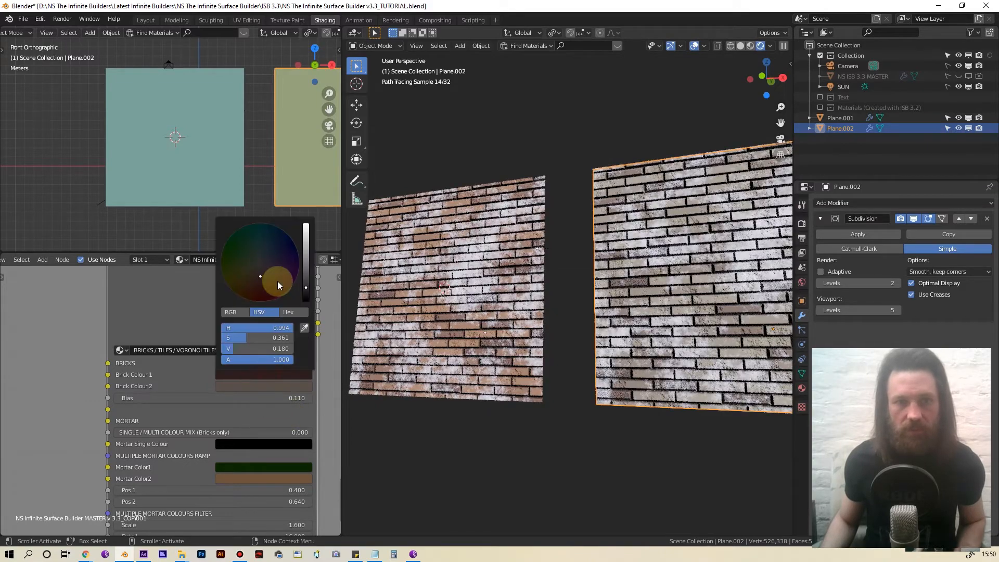
pyautogui.click(251, 255)
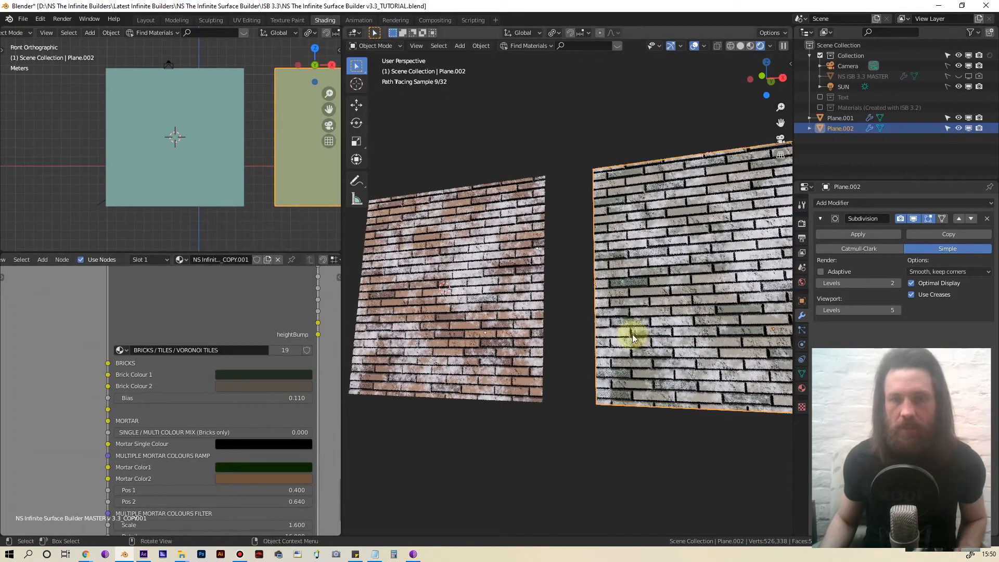
pyautogui.keyDown('shift'); pyautogui.moveTo(669, 301); pyautogui.dragTo(624, 297, button='middle'); pyautogui.keyUp('shift')
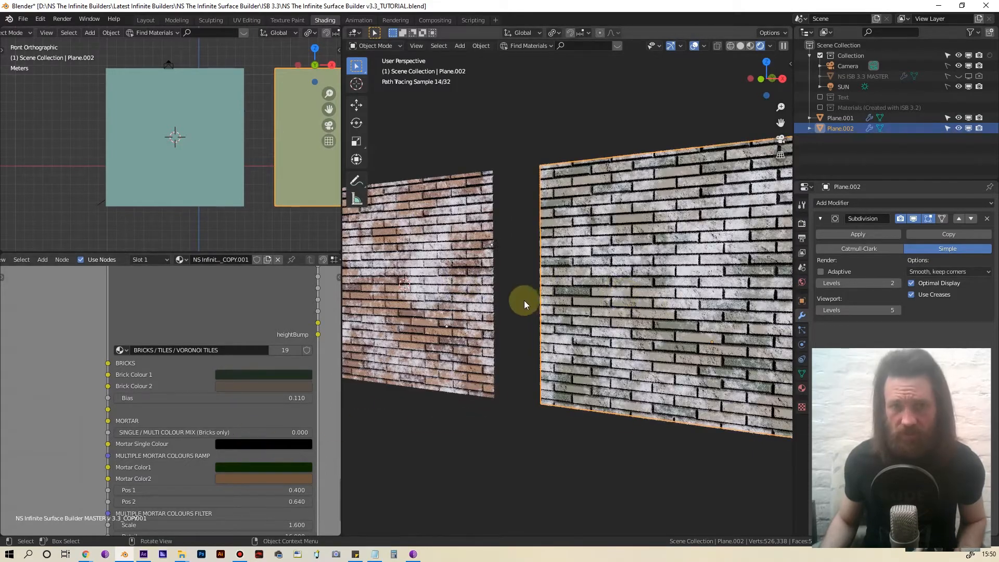
# Step: Lighten the duplicate's Mortar Single Colour from black to light grey
pyautogui.moveTo(278, 459); pyautogui.dragTo(288, 410, button='middle')
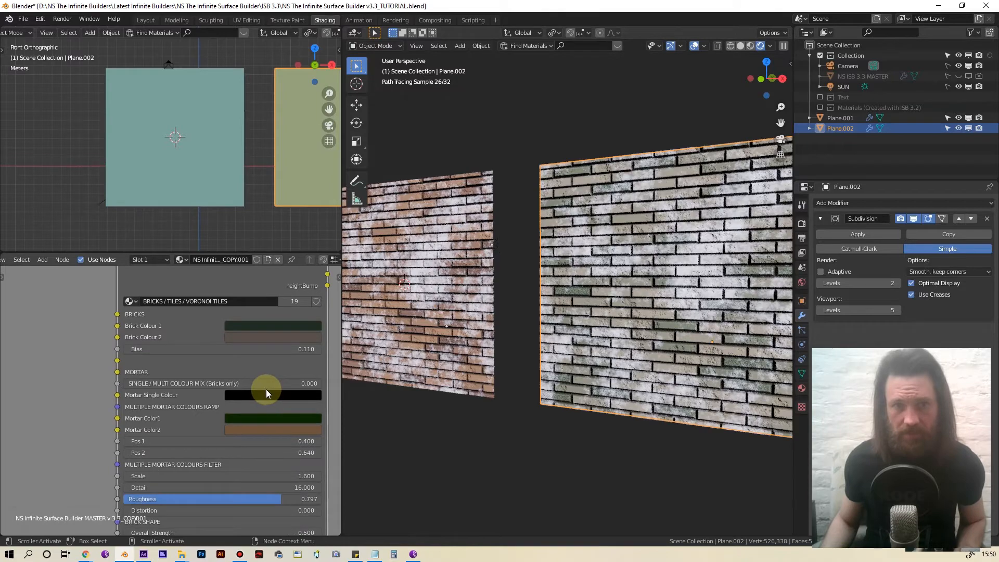
pyautogui.click(284, 395)
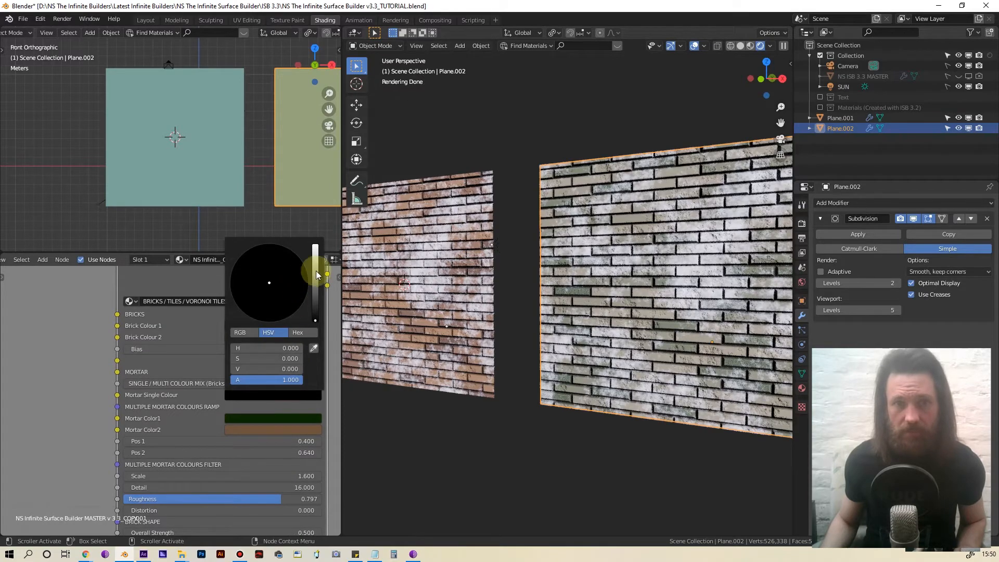
pyautogui.moveTo(316, 274); pyautogui.dragTo(315, 254)
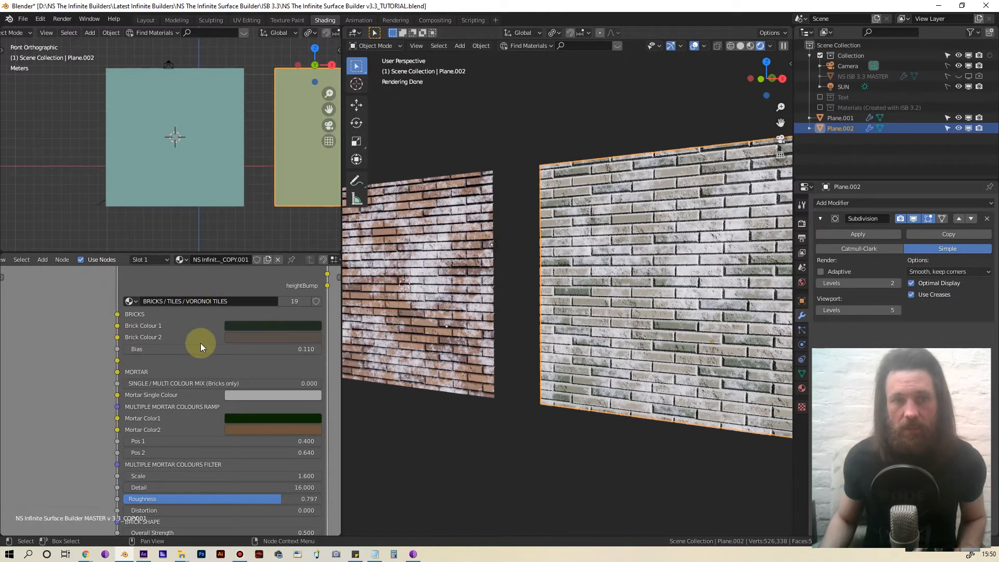
# Step: Enter the BRICKS / TILES / VORONOI TILES node group and its nested BRICK CONTROLS group to reach the Brick Texture nodes
pyautogui.scroll(-1, 201, 343)
pyautogui.moveTo(196, 299); pyautogui.dragTo(213, 351, button='middle')
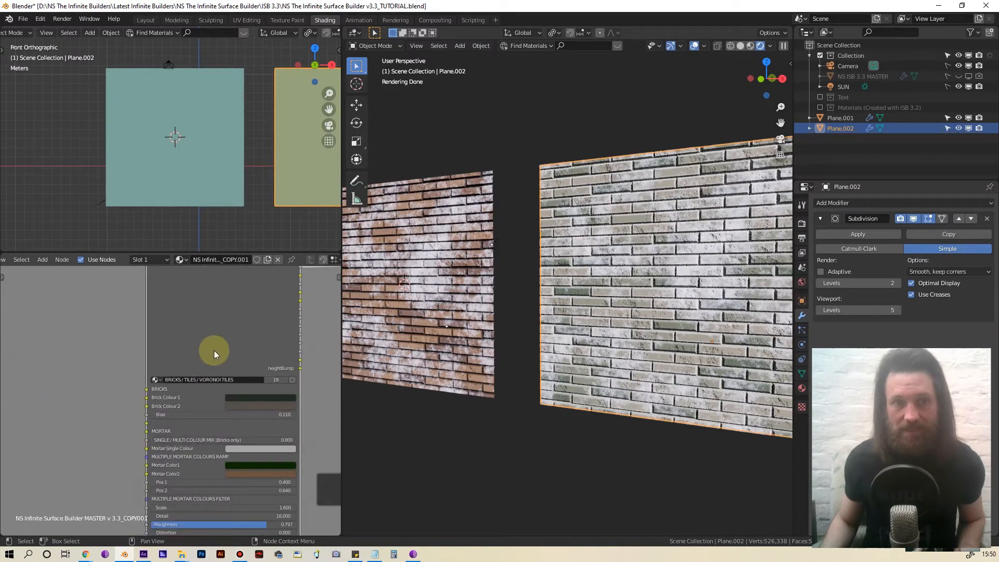
pyautogui.press('Tab')
pyautogui.scroll(-4, 156, 373)
pyautogui.moveTo(119, 388); pyautogui.dragTo(222, 373, button='middle')
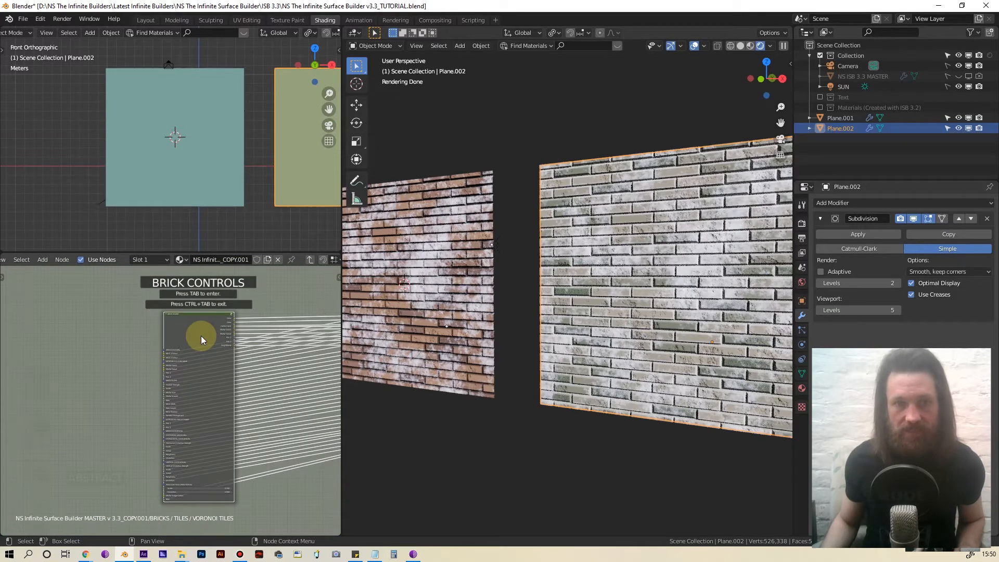
pyautogui.press('Tab')
pyautogui.scroll(3, 165, 413)
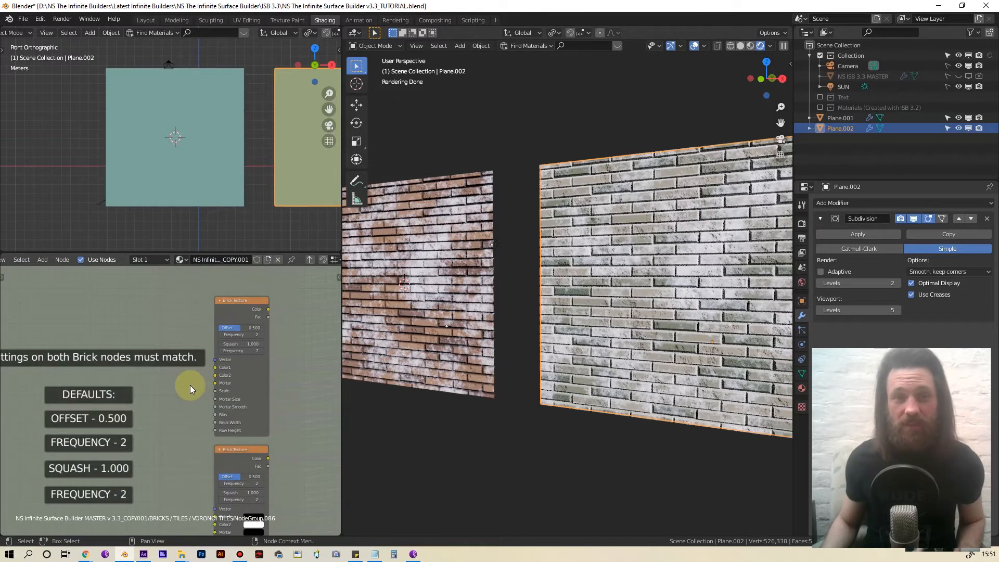
# Step: Set the Offset of the upper Brick Texture node to 1
pyautogui.moveTo(193, 373); pyautogui.dragTo(177, 387, button='middle')
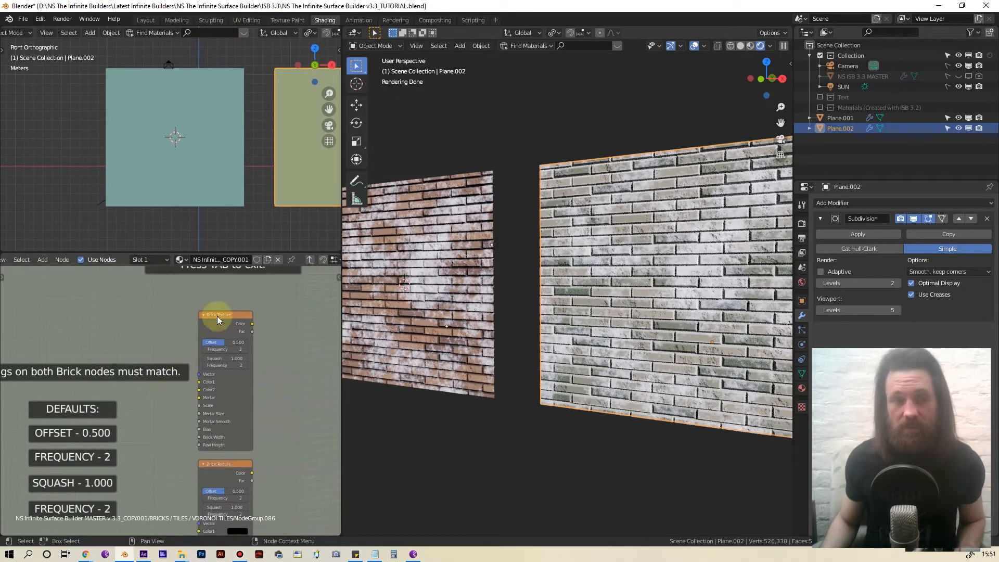
pyautogui.moveTo(209, 423); pyautogui.dragTo(216, 401, button='middle')
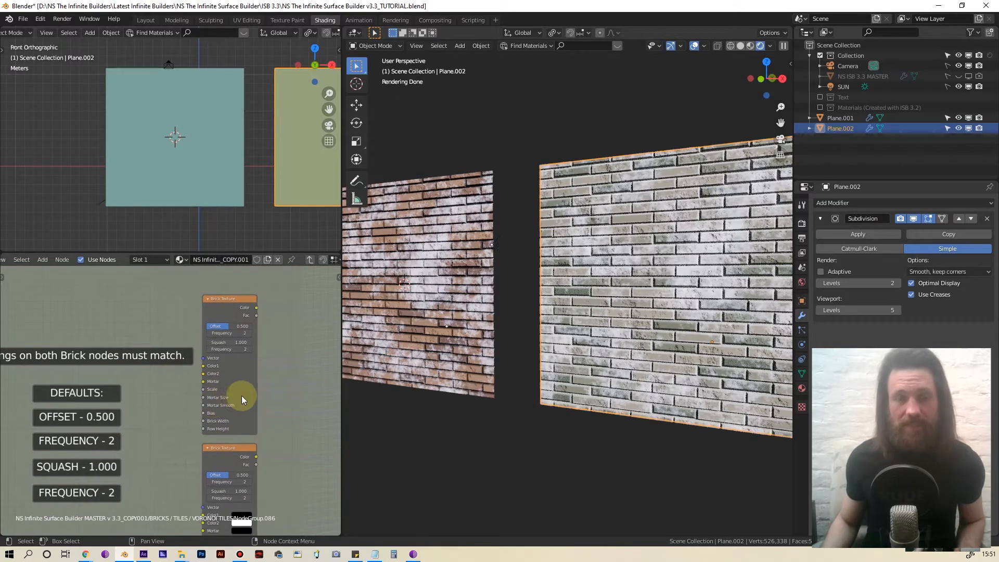
pyautogui.scroll(3, 210, 386)
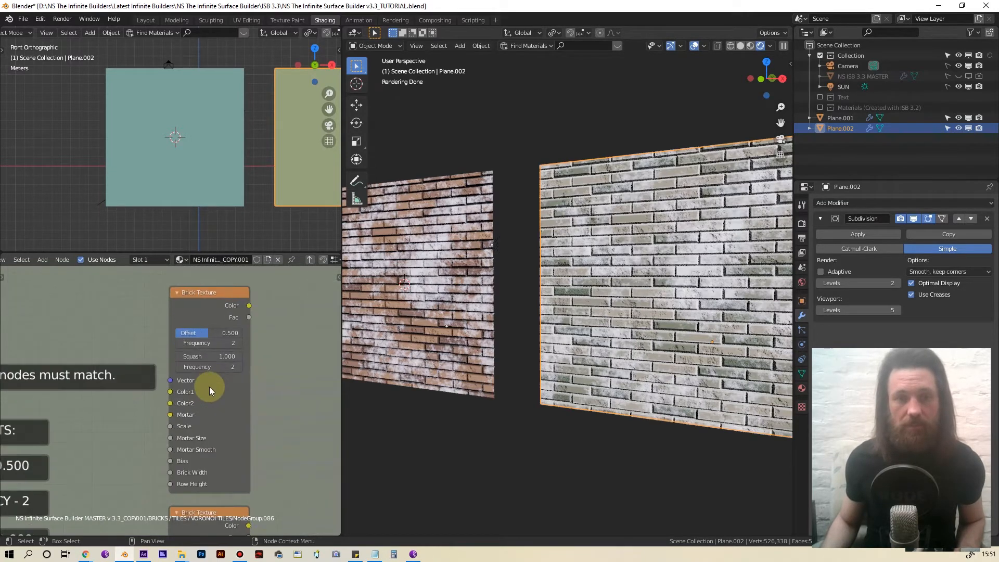
pyautogui.scroll(-1, 214, 385)
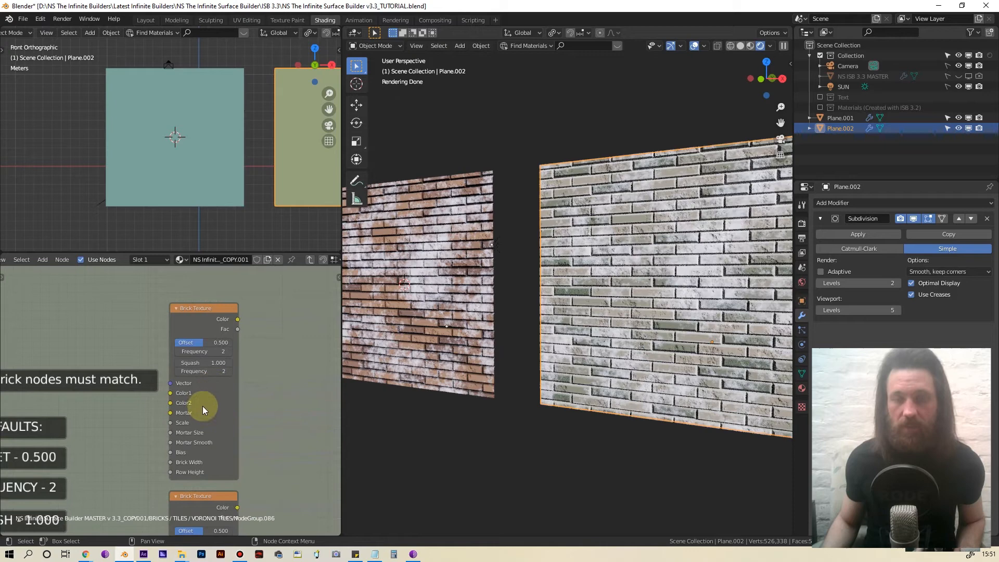
pyautogui.scroll(2, 232, 360)
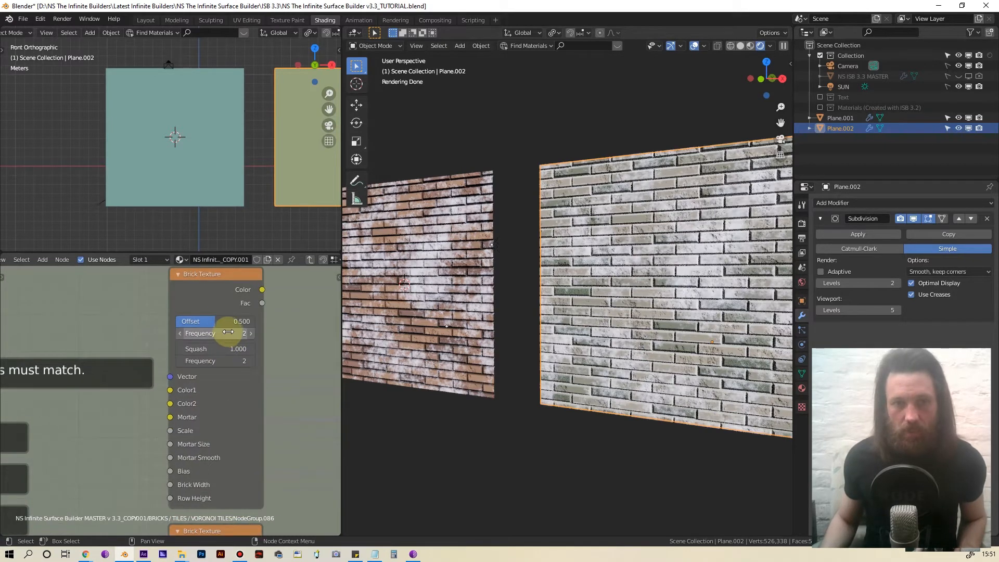
pyautogui.scroll(2, 229, 331)
pyautogui.click(246, 304)
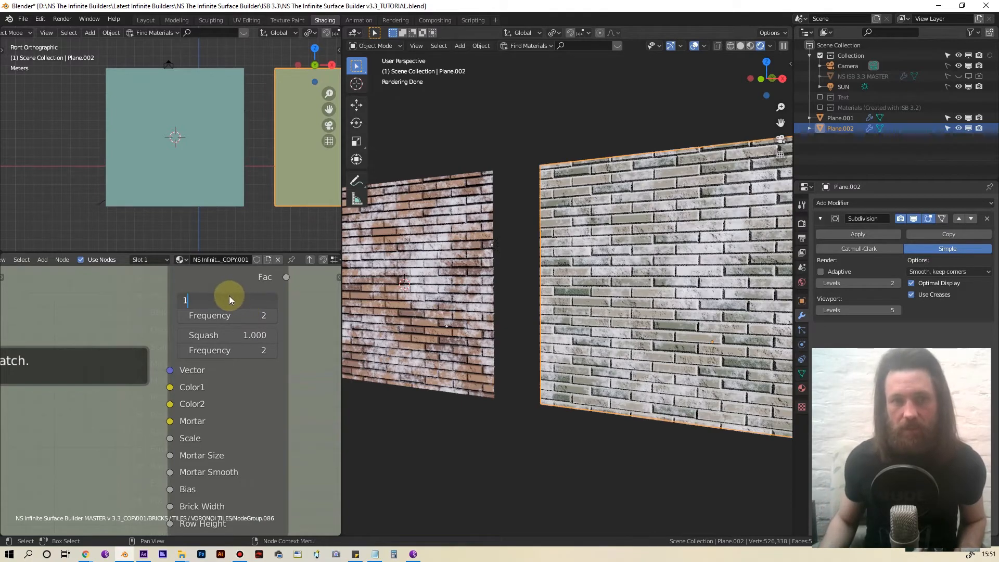
pyautogui.press('Return')
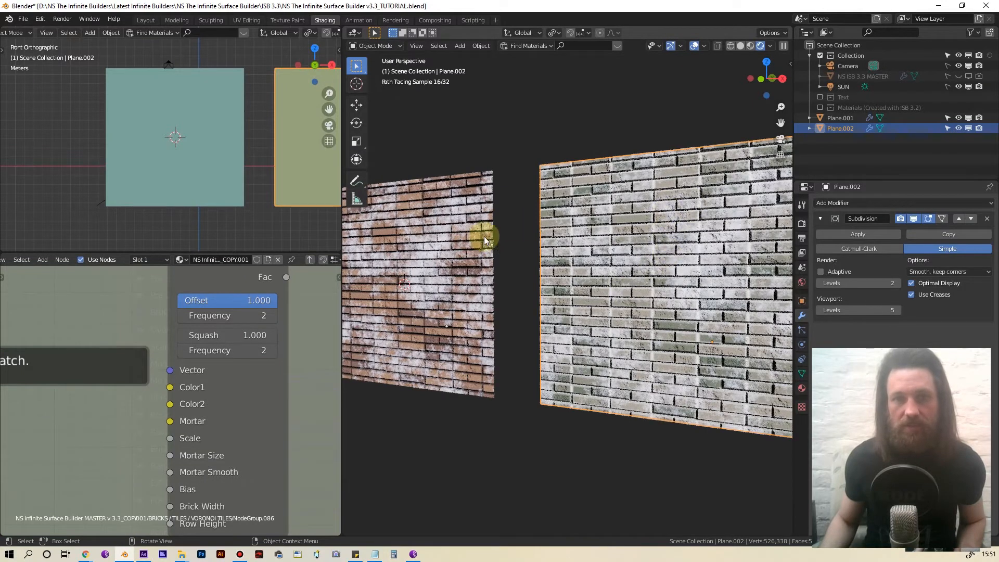
# Step: Set the Offset of the lower Brick Texture node to 1 and compare the brick pattern on both walls
pyautogui.scroll(-3, 232, 438)
pyautogui.moveTo(238, 430); pyautogui.dragTo(241, 309, button='middle')
pyautogui.click(242, 461)
pyautogui.write('1')
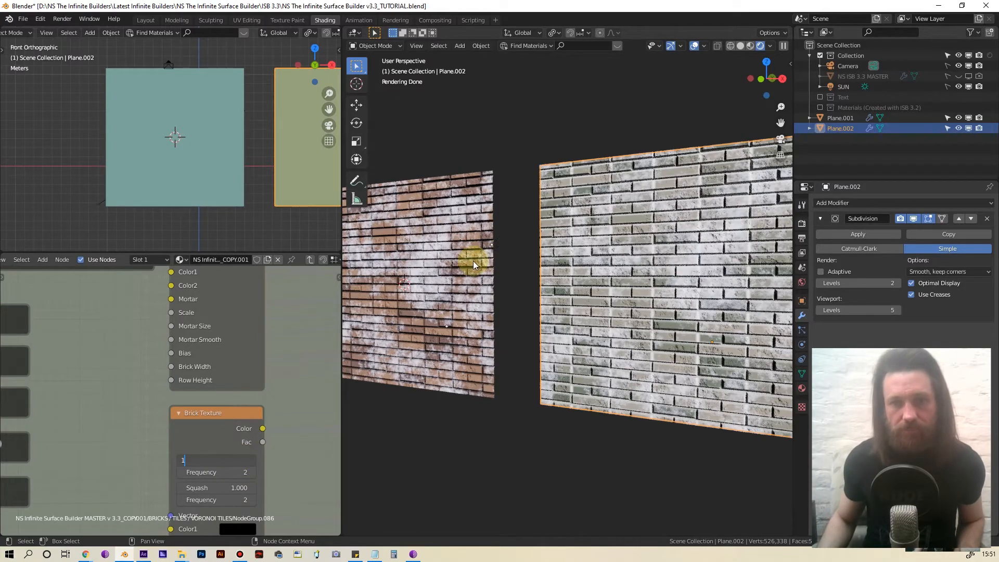
pyautogui.press('Return')
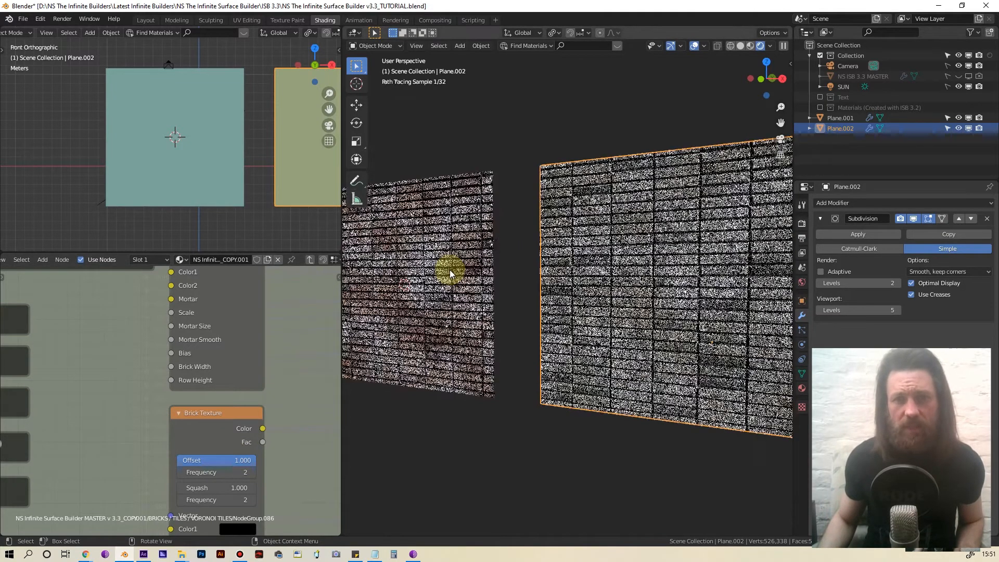
pyautogui.keyDown('shift'); pyautogui.moveTo(463, 284); pyautogui.dragTo(567, 290, button='middle'); pyautogui.keyUp('shift')
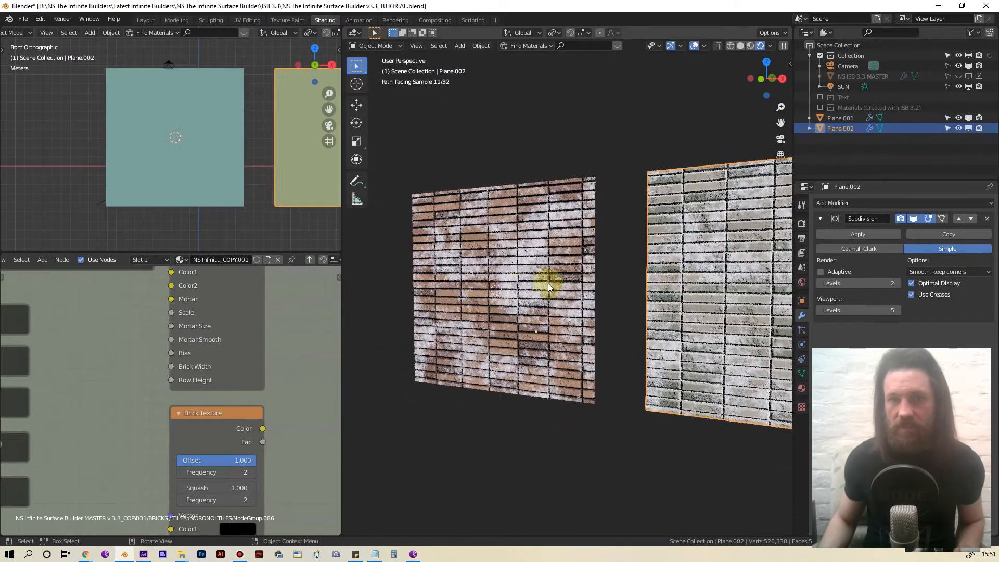
pyautogui.keyDown('shift'); pyautogui.moveTo(720, 307); pyautogui.dragTo(646, 296, button='middle'); pyautogui.keyUp('shift')
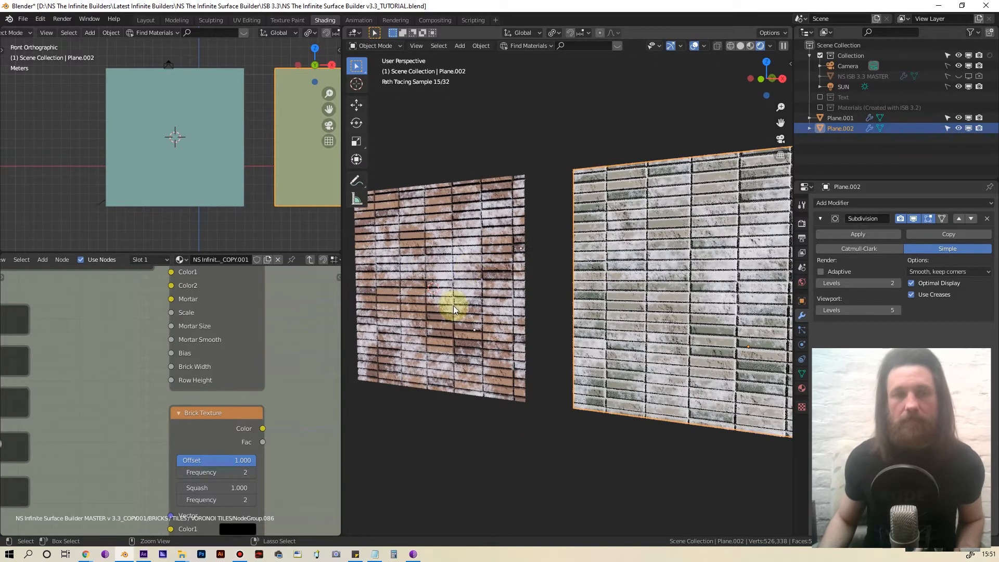
# Step: Undo the Offset changes on both Brick Texture nodes and exit the nested groups back to the main material node tree
pyautogui.hotkey('ctrl', 'z')
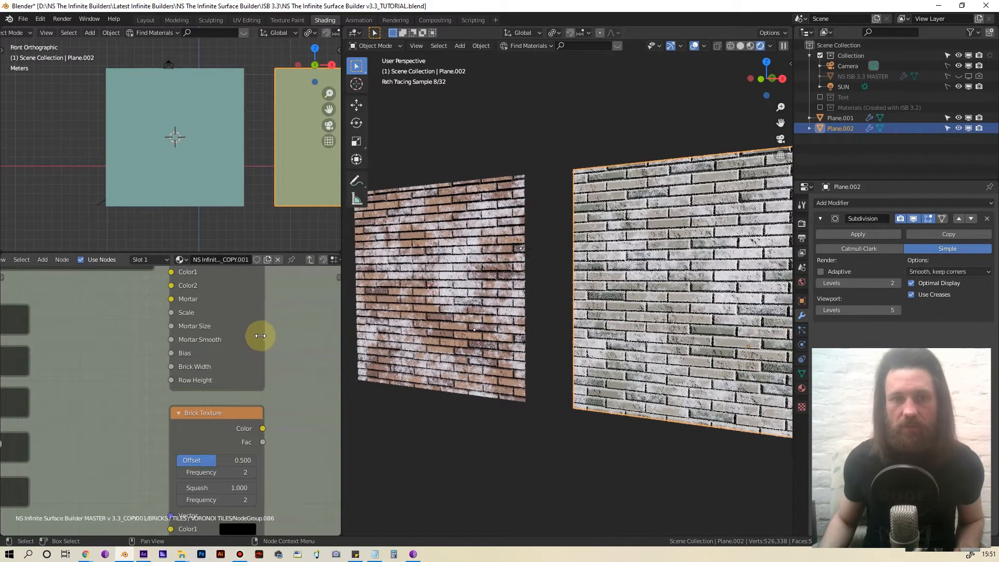
pyautogui.scroll(-2, 243, 342)
pyautogui.scroll(-1, 227, 334)
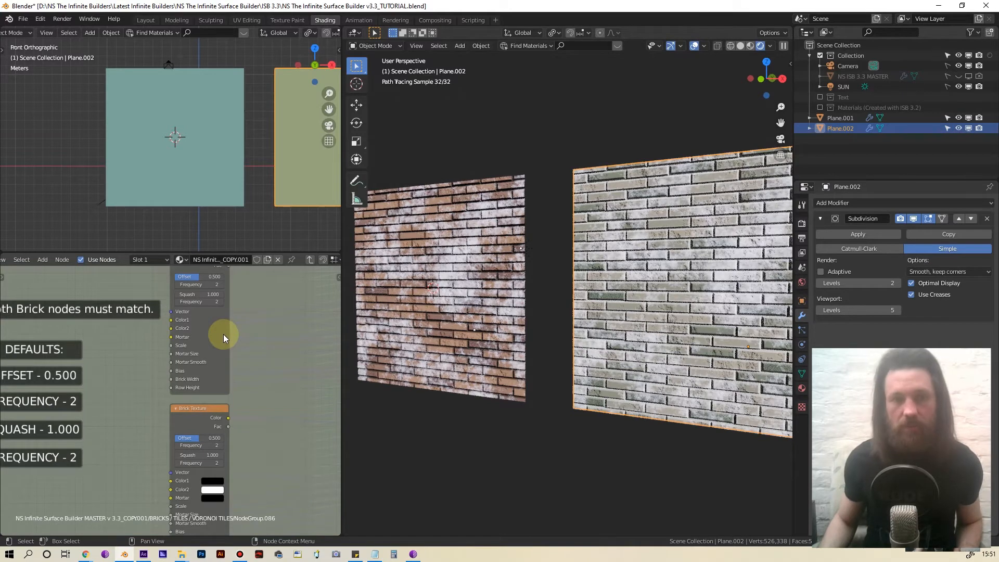
pyautogui.scroll(-1, 218, 326)
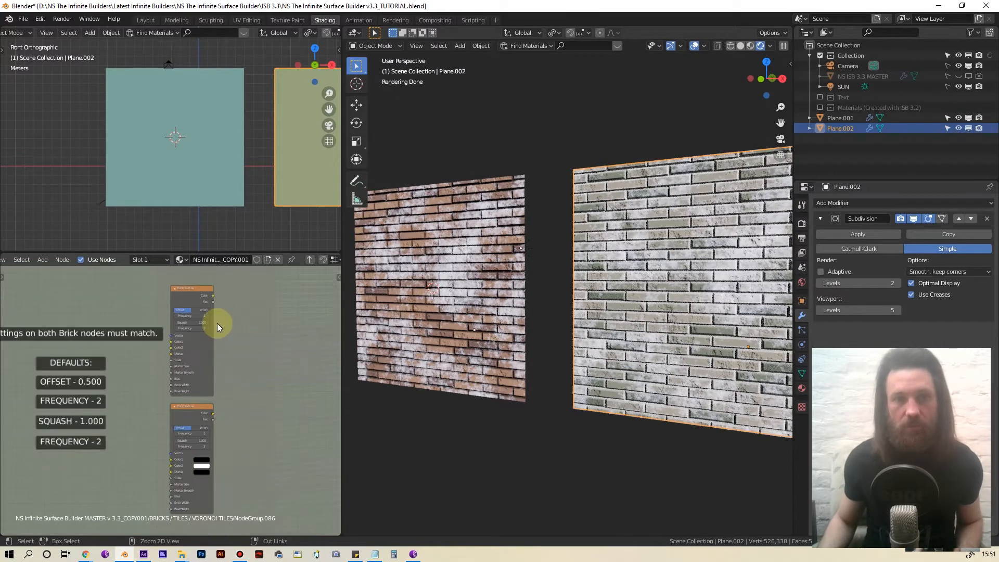
pyautogui.press('Tab')
pyautogui.scroll(-2, 217, 323)
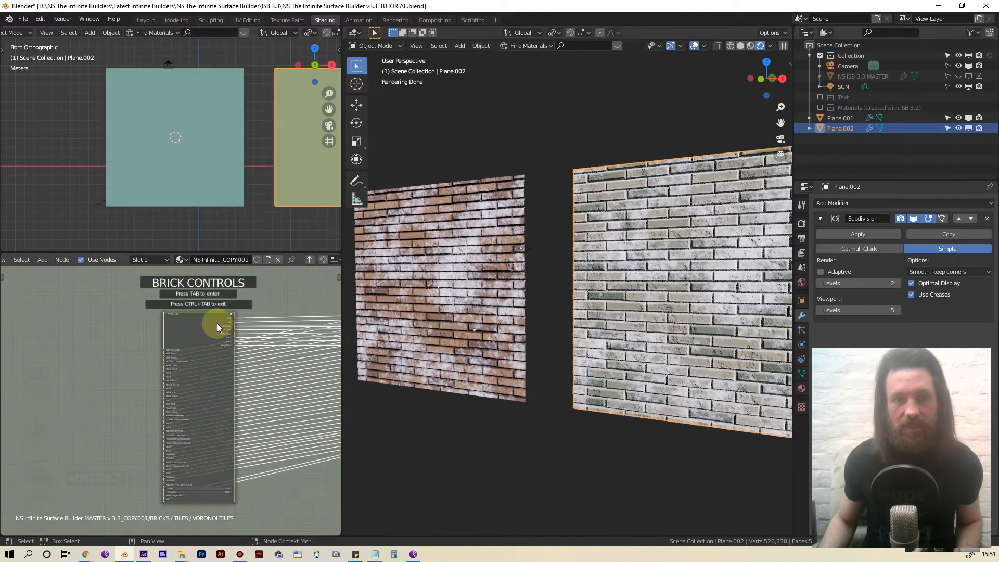
pyautogui.hotkey('ctrl', 'Tab')
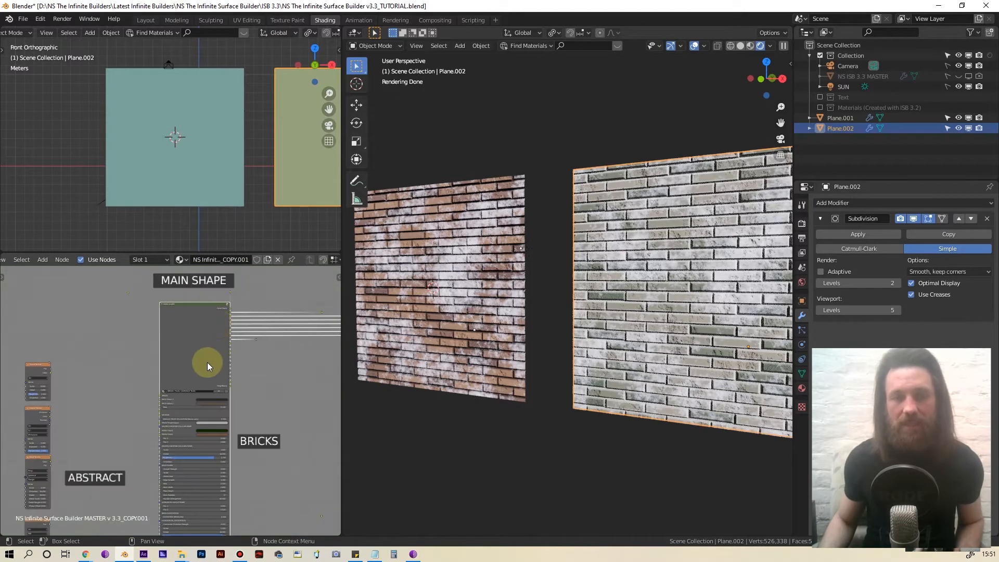
pyautogui.scroll(2, 207, 362)
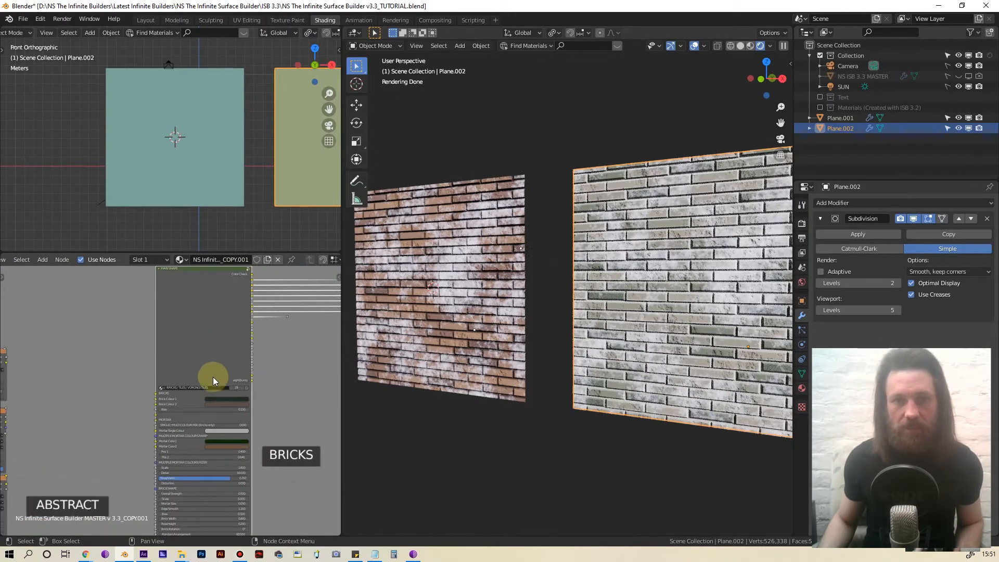
# Step: Make the BRICKS / TILES / VORONOI TILES node group of the selected wall's material a single-user copy
pyautogui.scroll(1, 211, 373)
pyautogui.scroll(5, 216, 369)
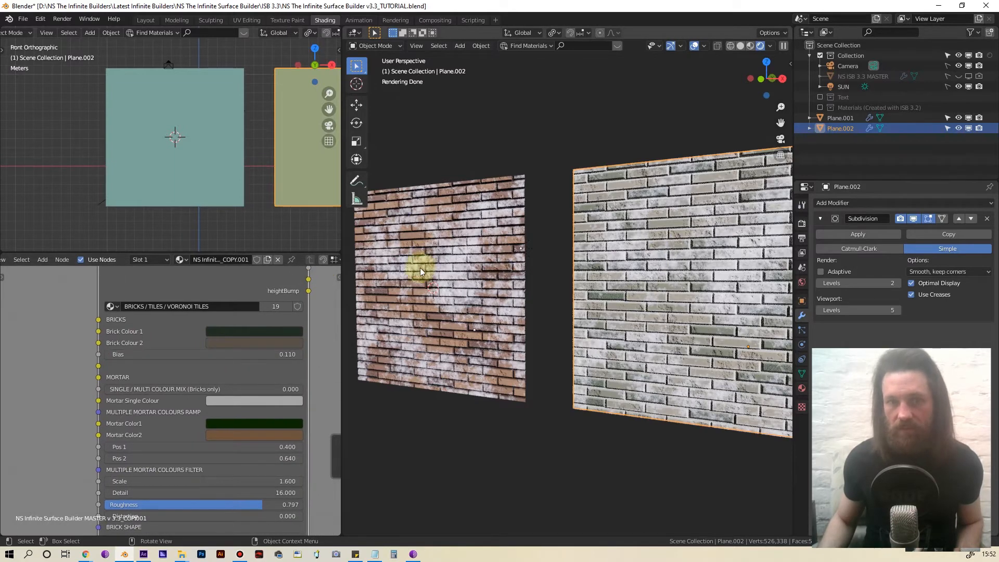
pyautogui.scroll(3, 208, 346)
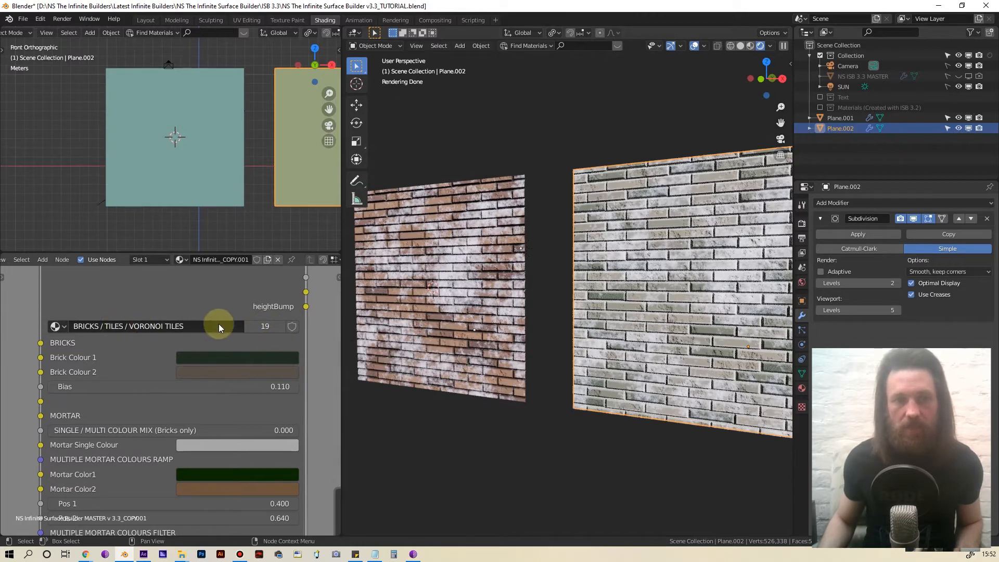
pyautogui.rightClick(168, 285)
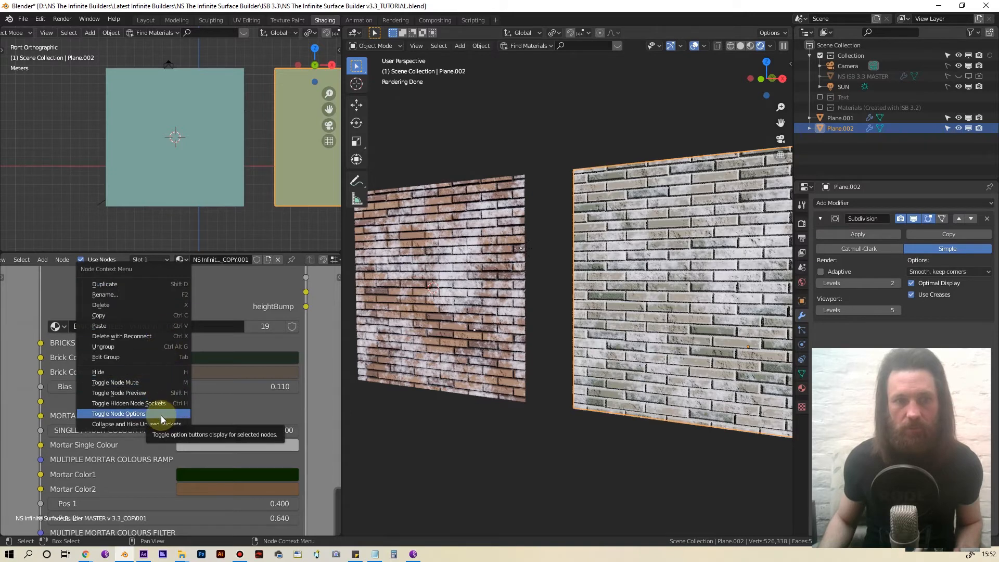
pyautogui.click(270, 326)
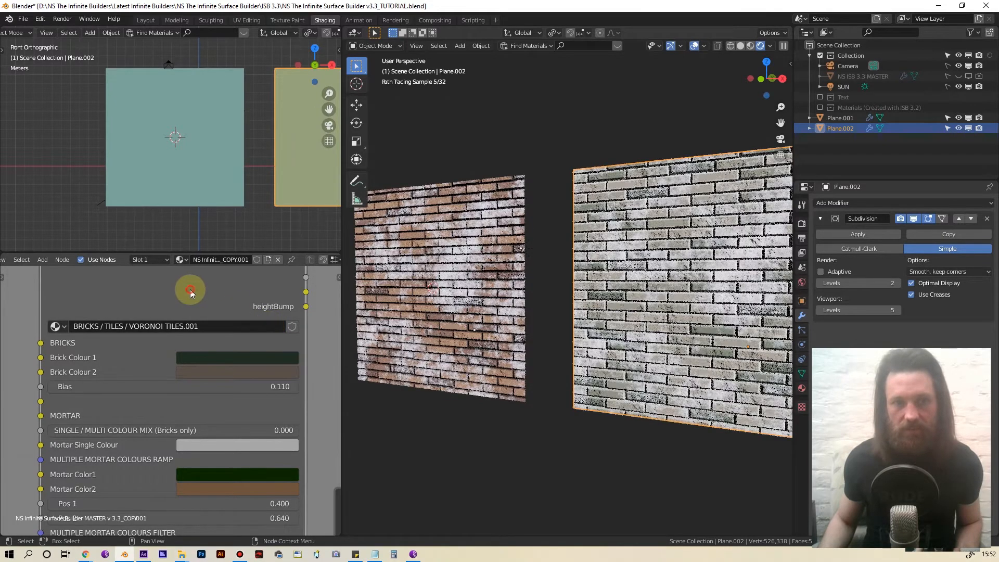
# Step: Enter the copied BRICKS / TILES / VORONOI TILES group and show the node options of its BRICK SHAPE node
pyautogui.press('Tab')
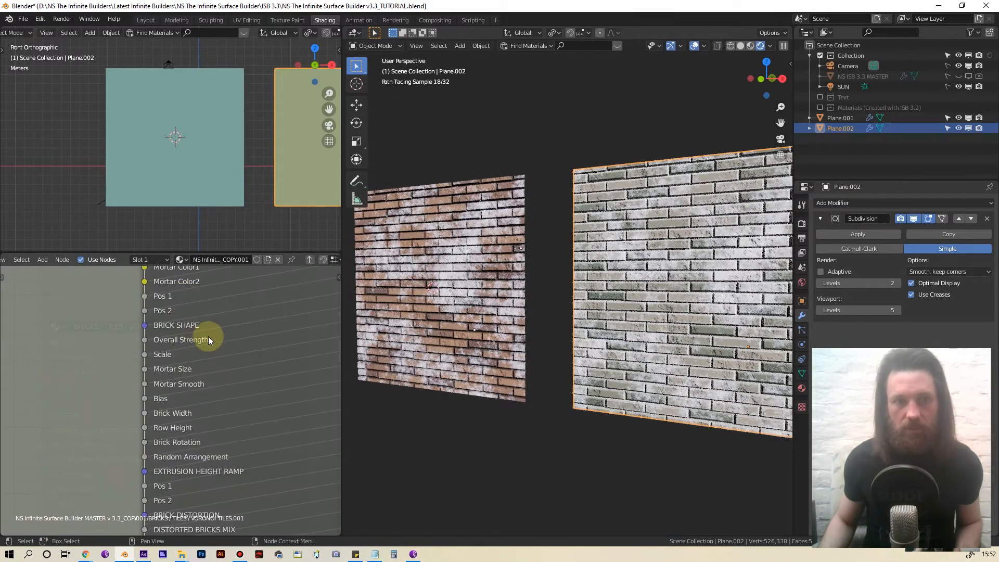
pyautogui.scroll(-4, 206, 331)
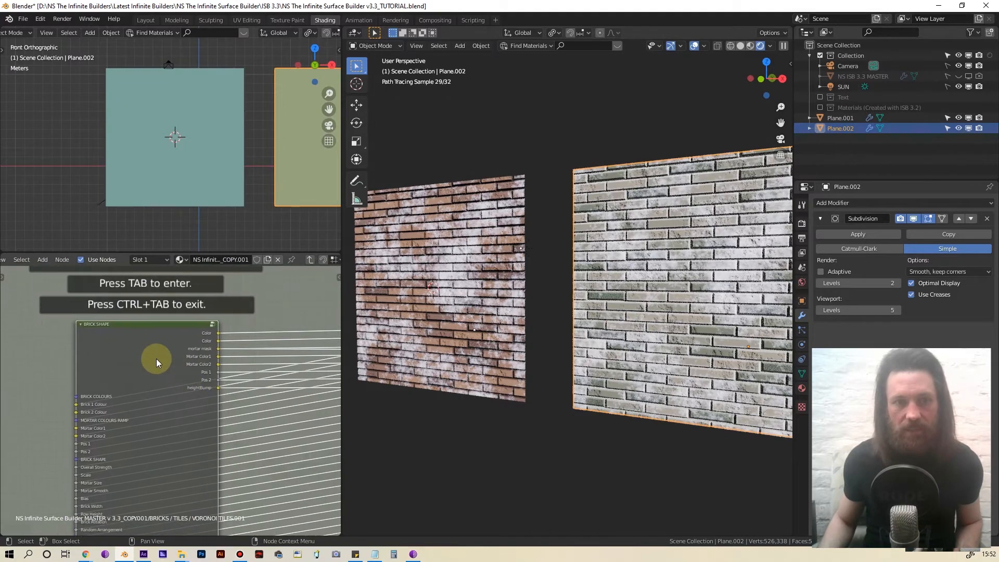
pyautogui.rightClick(148, 357)
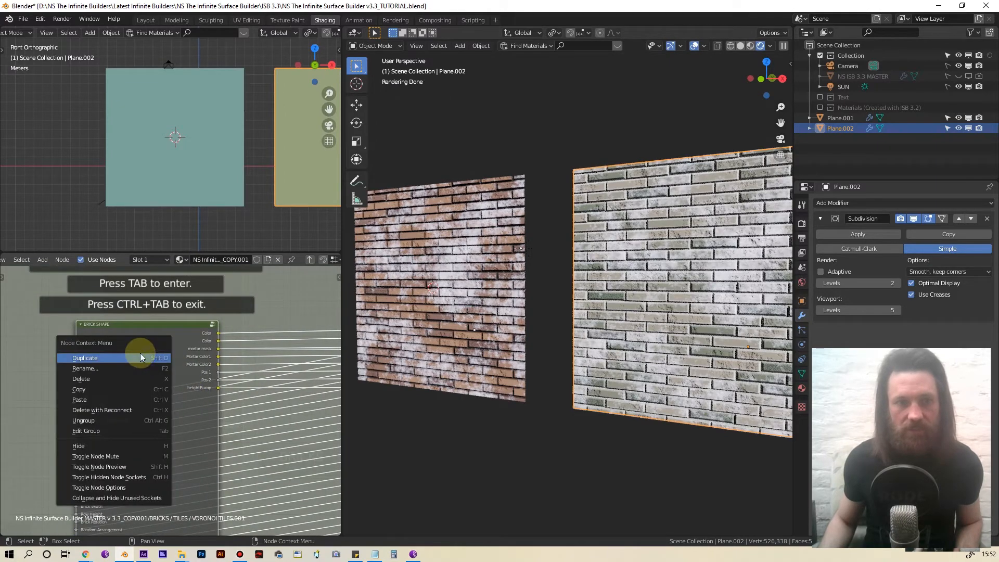
pyautogui.click(125, 489)
# Step: Make the BRICK SHAPE node's nested group a single-user copy and enter it to reach the Brick Texture nodes
pyautogui.scroll(2, 155, 429)
pyautogui.click(202, 402)
pyautogui.scroll(-1, 120, 351)
pyautogui.scroll(-1, 124, 355)
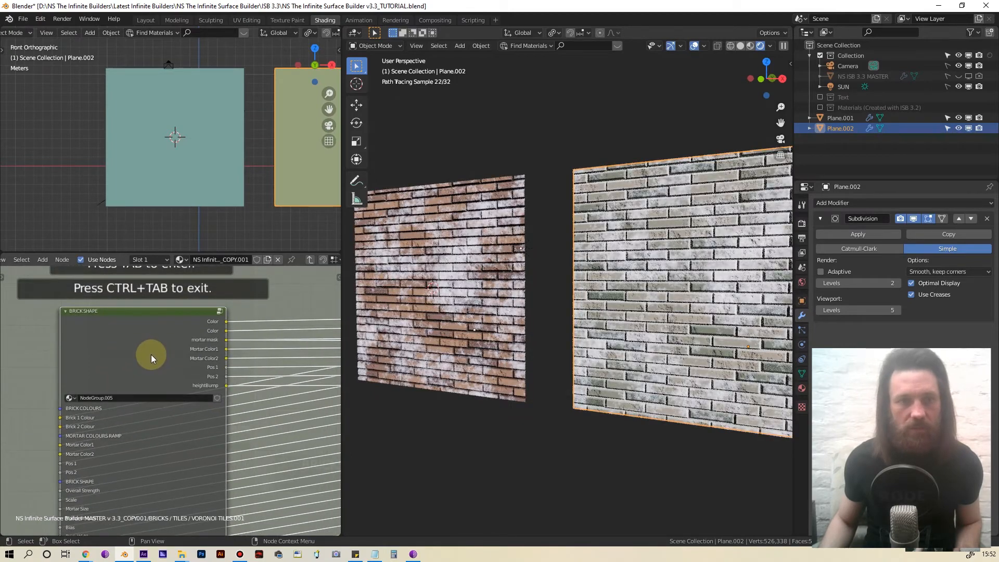
pyautogui.scroll(1, 151, 355)
pyautogui.press('Tab')
pyautogui.scroll(2, 183, 364)
pyautogui.scroll(2, 184, 364)
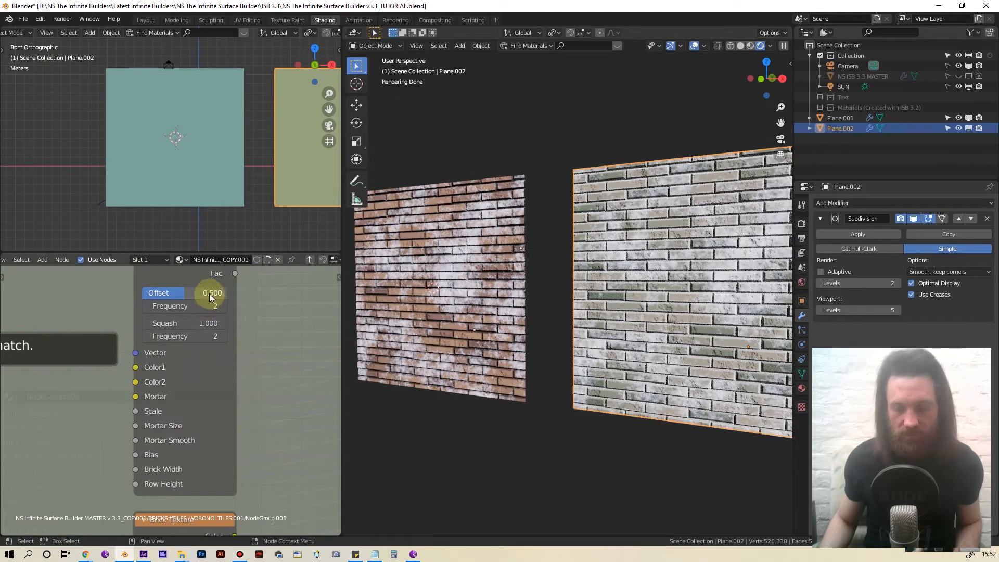
# Step: Set the Offset of the upper Brick Texture node to 1 in the copied nested group
pyautogui.click(209, 294)
pyautogui.write('1')
pyautogui.press('Return')
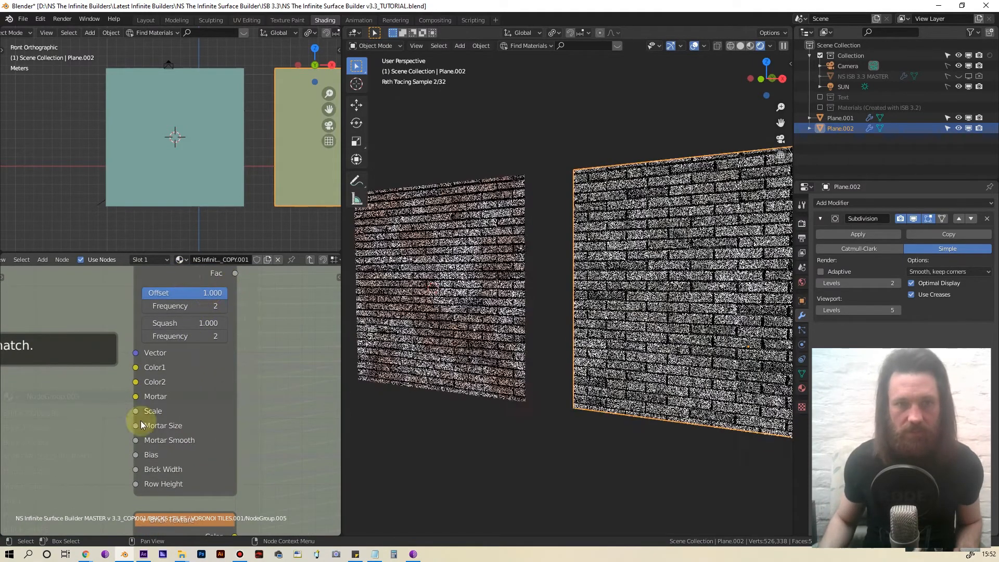
# Step: Set the Offset of the lower Brick Texture node to 1 and inspect the brick alignment on both walls
pyautogui.keyDown('shift'); pyautogui.scroll(-3, 136, 415); pyautogui.keyUp('shift')
pyautogui.click(192, 504)
pyautogui.write('1')
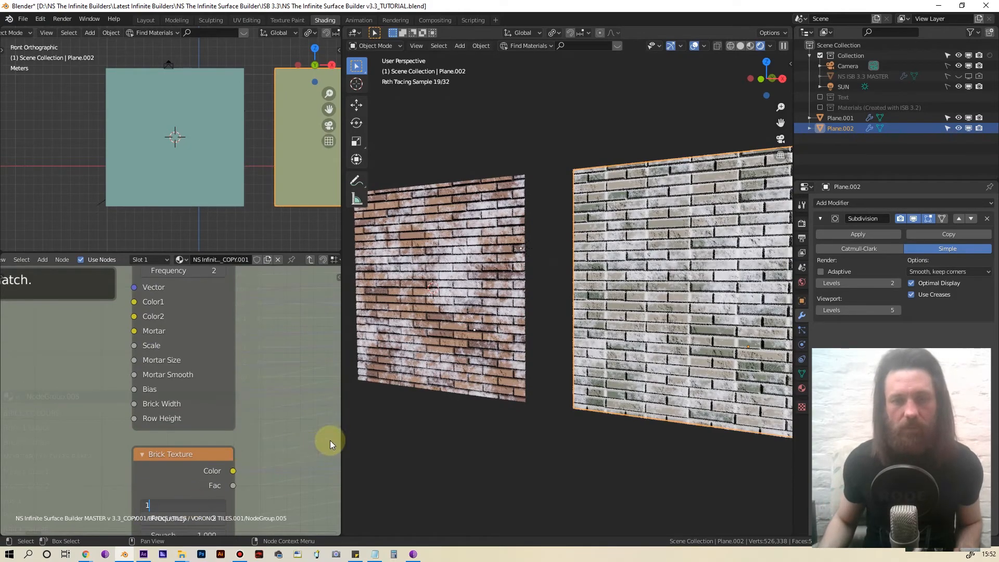
pyautogui.press('Return')
pyautogui.moveTo(631, 256); pyautogui.dragTo(539, 257, button='middle')
pyautogui.moveTo(660, 283); pyautogui.dragTo(599, 216, button='middle')
pyautogui.moveTo(605, 291); pyautogui.dragTo(613, 298, button='middle')
# Step: Read the listed default settings beside the Brick Texture nodes and set the upper node's Offset to 0.5
pyautogui.scroll(-4, 223, 379)
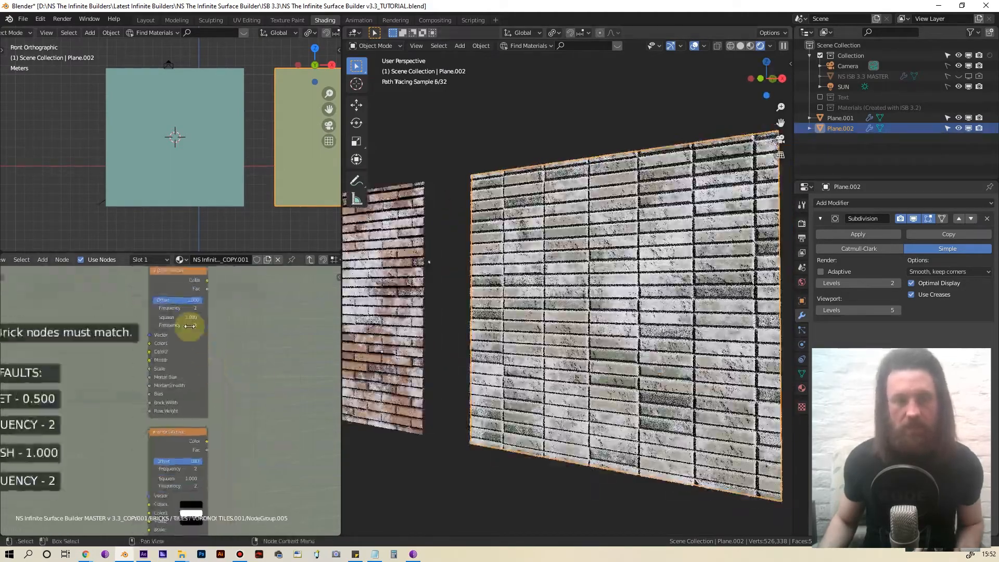
pyautogui.moveTo(43, 413); pyautogui.dragTo(117, 380, button='middle')
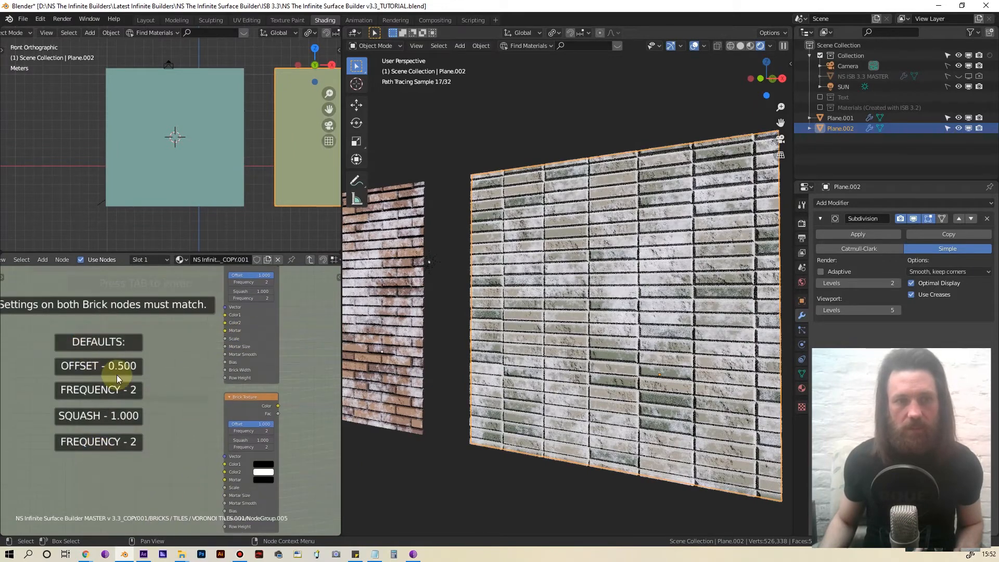
pyautogui.moveTo(185, 342); pyautogui.dragTo(216, 341, button='middle')
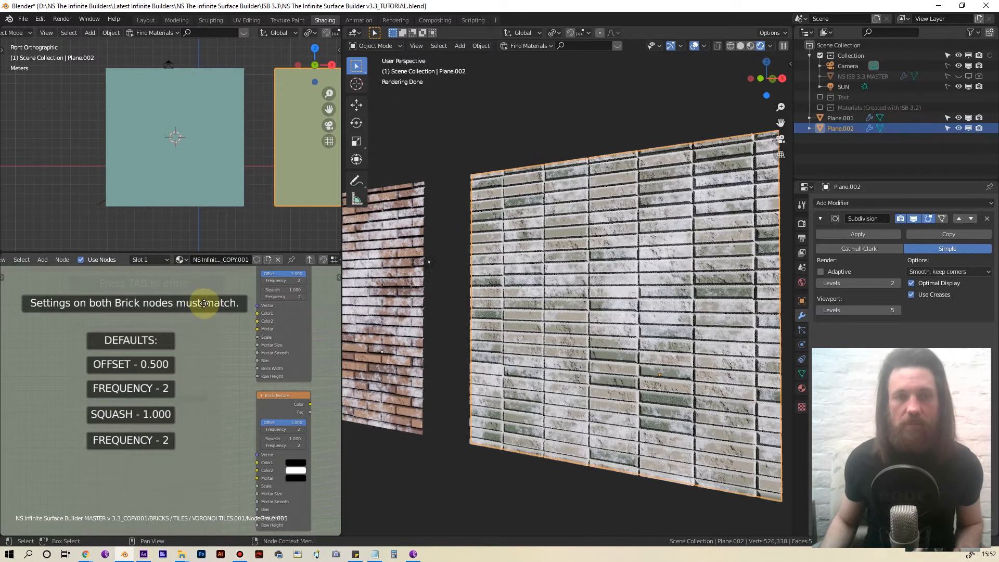
pyautogui.moveTo(204, 302); pyautogui.dragTo(180, 328, button='middle')
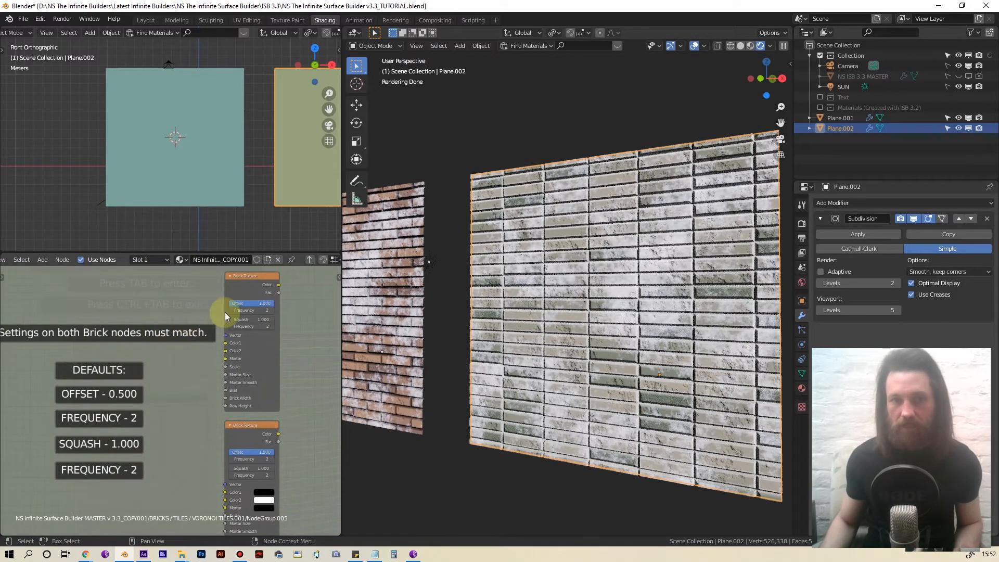
pyautogui.scroll(2, 234, 322)
pyautogui.scroll(3, 251, 309)
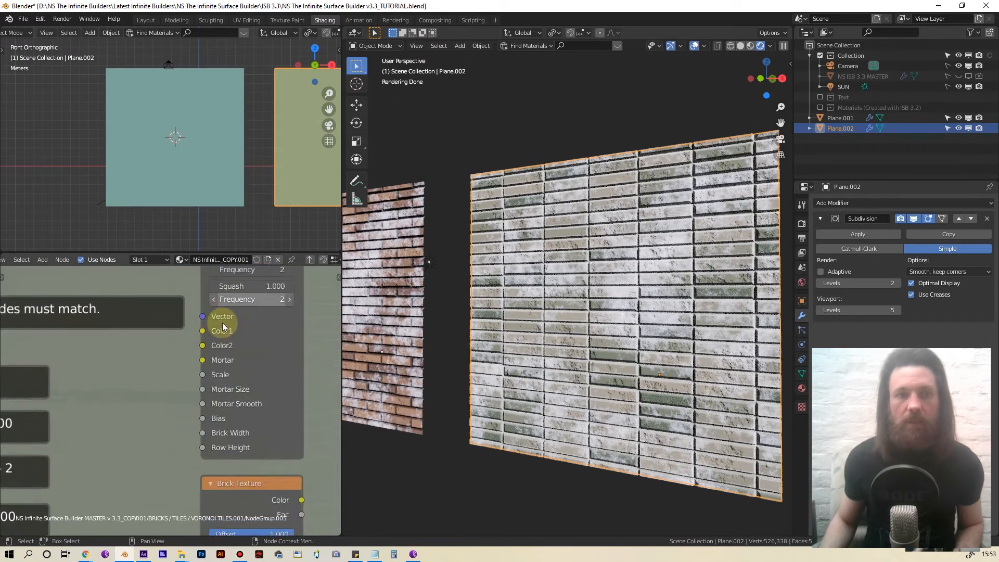
pyautogui.moveTo(231, 320); pyautogui.dragTo(232, 397, button='middle')
pyautogui.scroll(1, 232, 398)
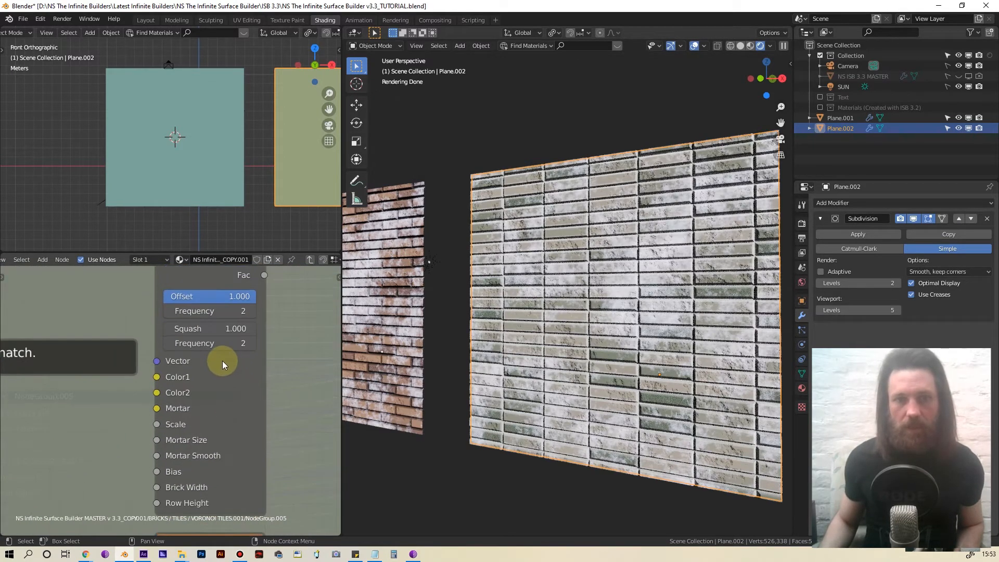
pyautogui.click(233, 296)
pyautogui.write('.5')
pyautogui.press('Return')
# Step: Set the Offset of the lower Brick Texture node to 0.5 to match the upper one
pyautogui.moveTo(208, 450); pyautogui.dragTo(213, 321, button='middle')
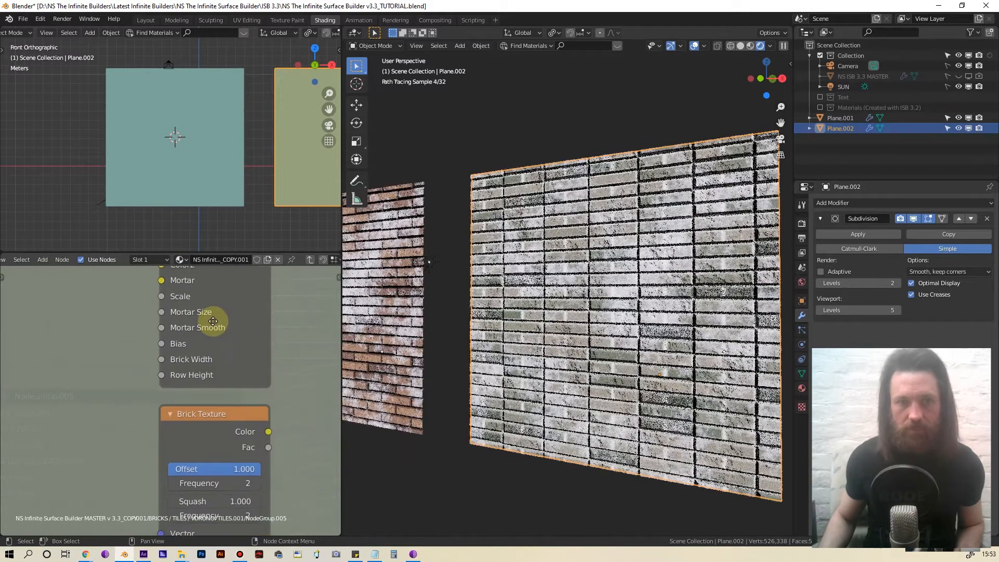
pyautogui.click(239, 463)
pyautogui.press('BackSpace')
pyautogui.write('.5')
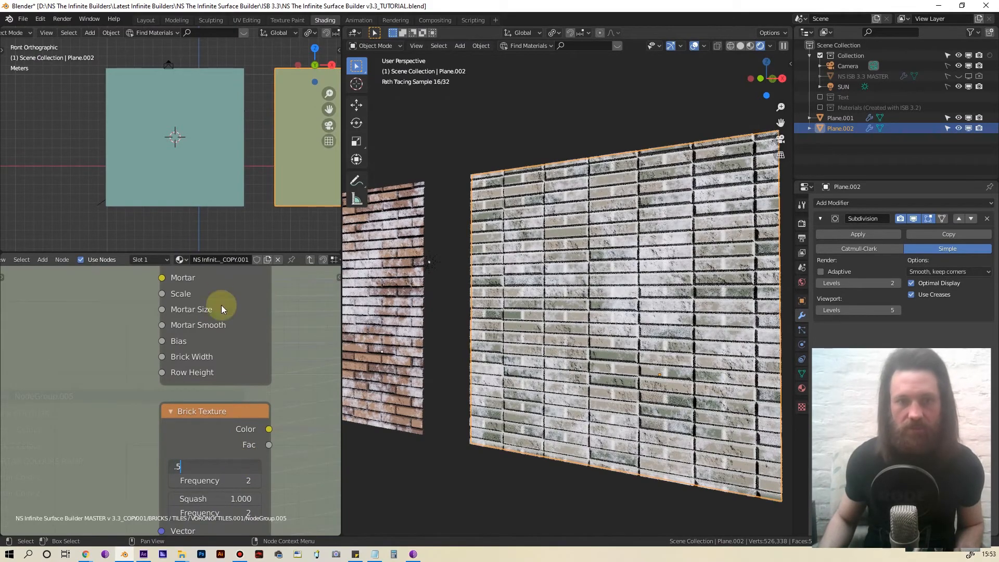
pyautogui.press('Return')
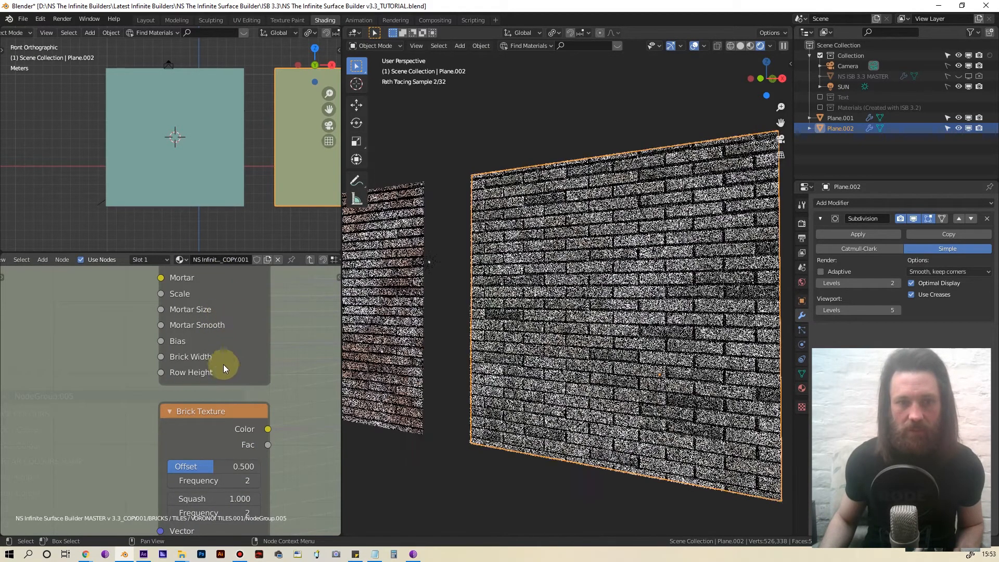
# Step: Set the offset Frequency of the upper Brick Texture node to 4
pyautogui.keyDown('shift'); pyautogui.scroll(-6, 231, 292); pyautogui.keyUp('shift')
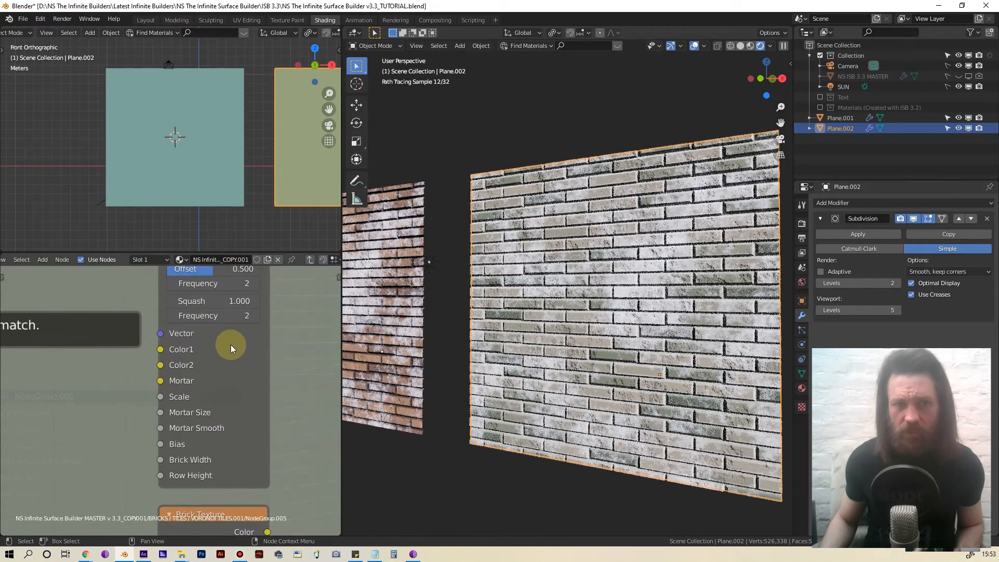
pyautogui.click(225, 323)
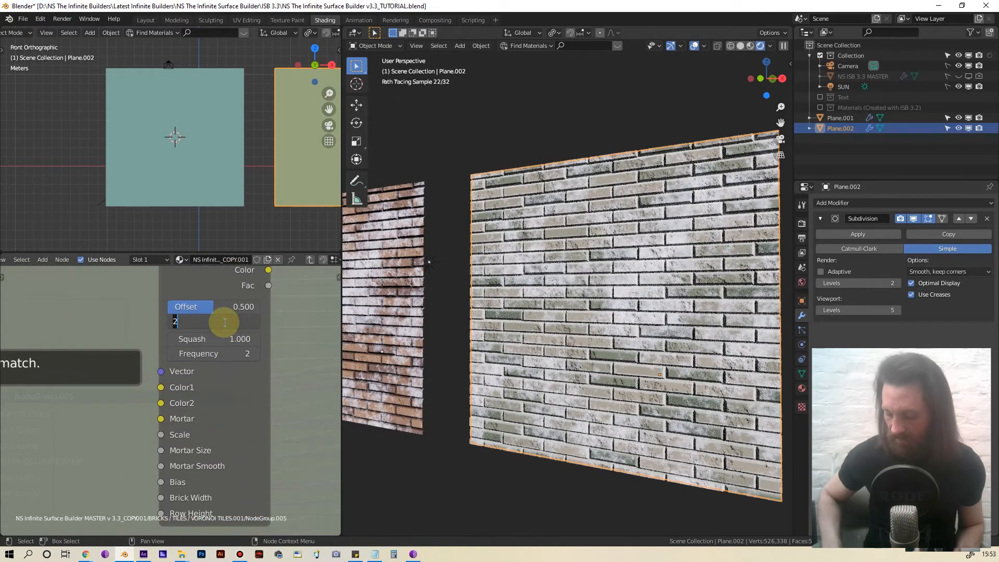
pyautogui.write('4')
pyautogui.press('Return')
# Step: Set the offset Frequency of the lower Brick Texture node to 4 and compare the brick pattern on both walls
pyautogui.keyDown('shift'); pyautogui.scroll(-6, 234, 463); pyautogui.keyUp('shift')
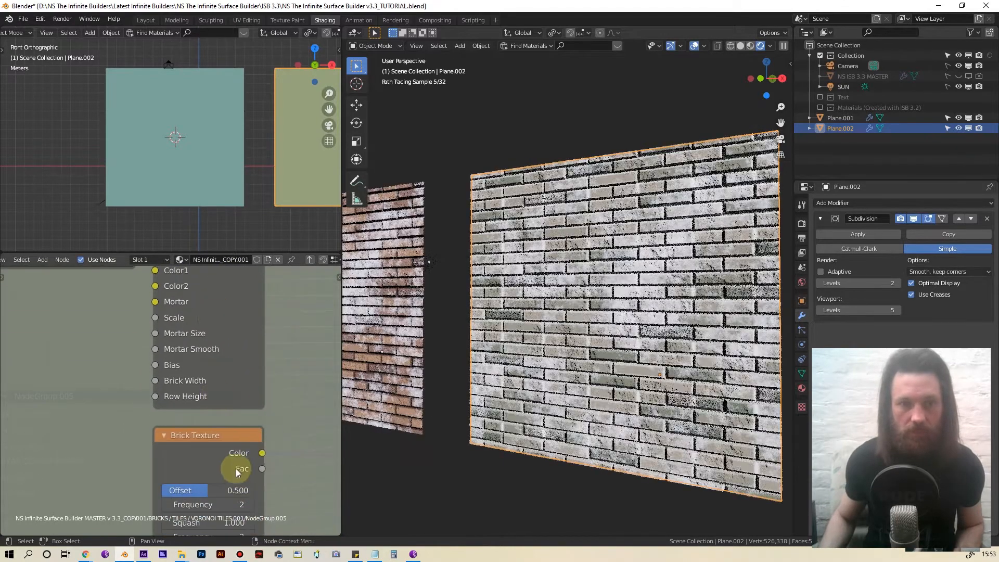
pyautogui.click(232, 460)
pyautogui.write('4')
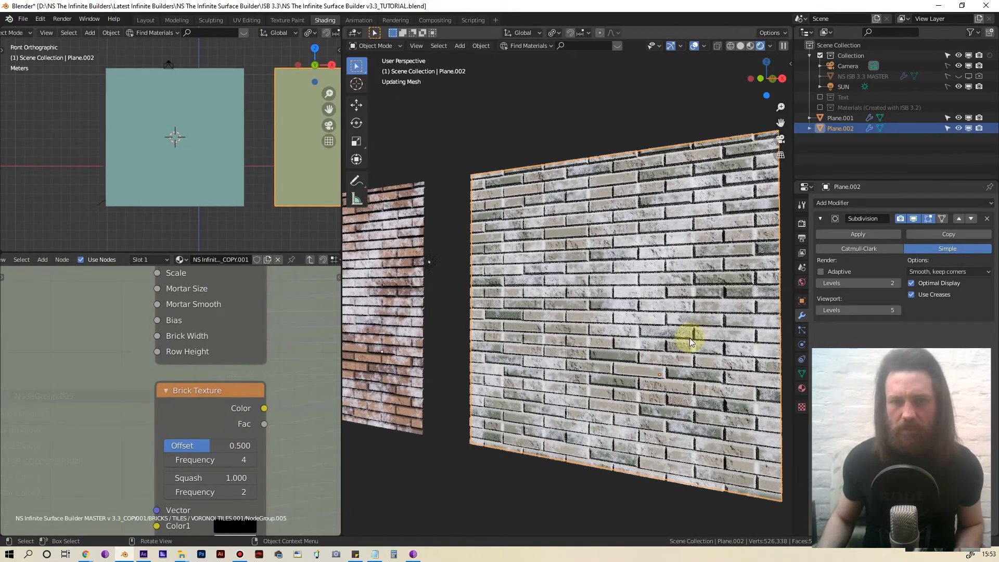
pyautogui.press('Return')
pyautogui.moveTo(642, 338); pyautogui.dragTo(652, 340, button='middle')
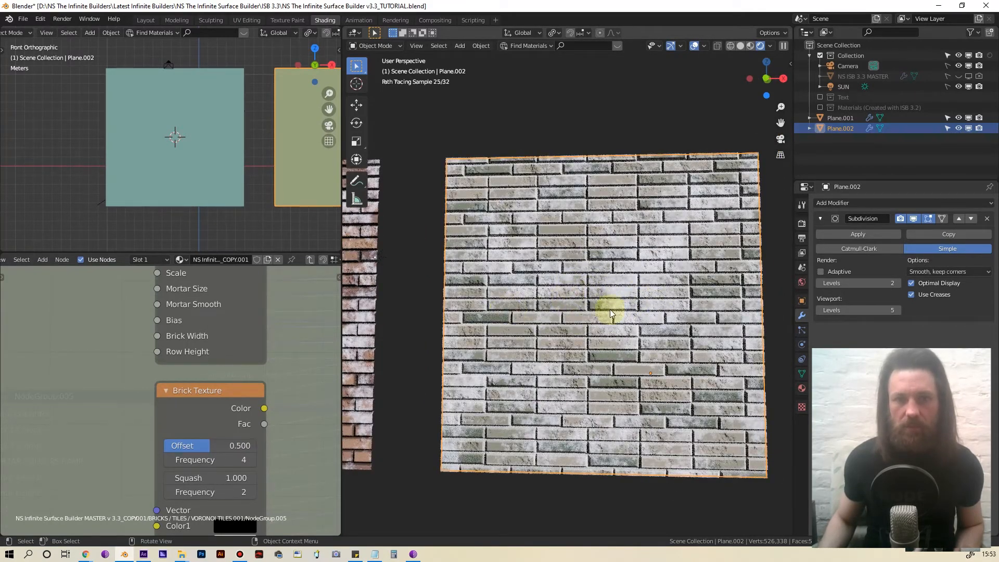
pyautogui.moveTo(555, 269); pyautogui.dragTo(552, 336, button='middle')
pyautogui.scroll(-3, 527, 310)
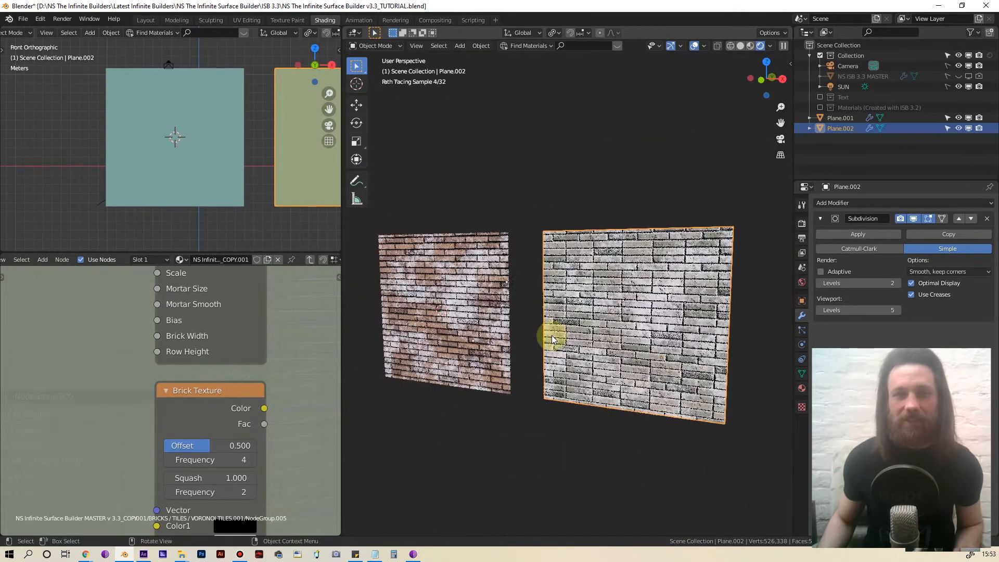
# Step: Exit the nested brick groups back to the wall material's main node tree
pyautogui.scroll(1, 551, 335)
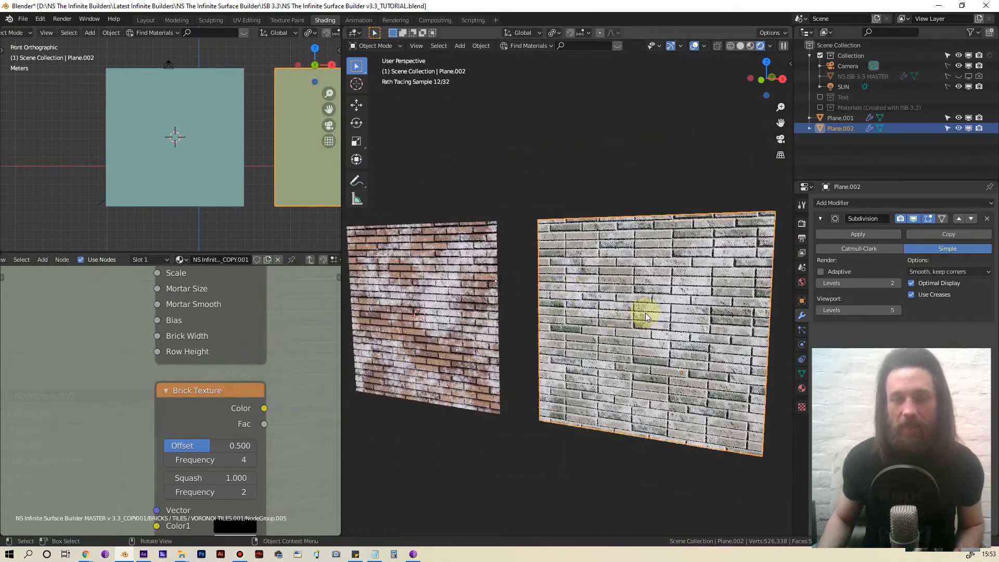
pyautogui.scroll(-5, 189, 339)
pyautogui.scroll(4, 171, 399)
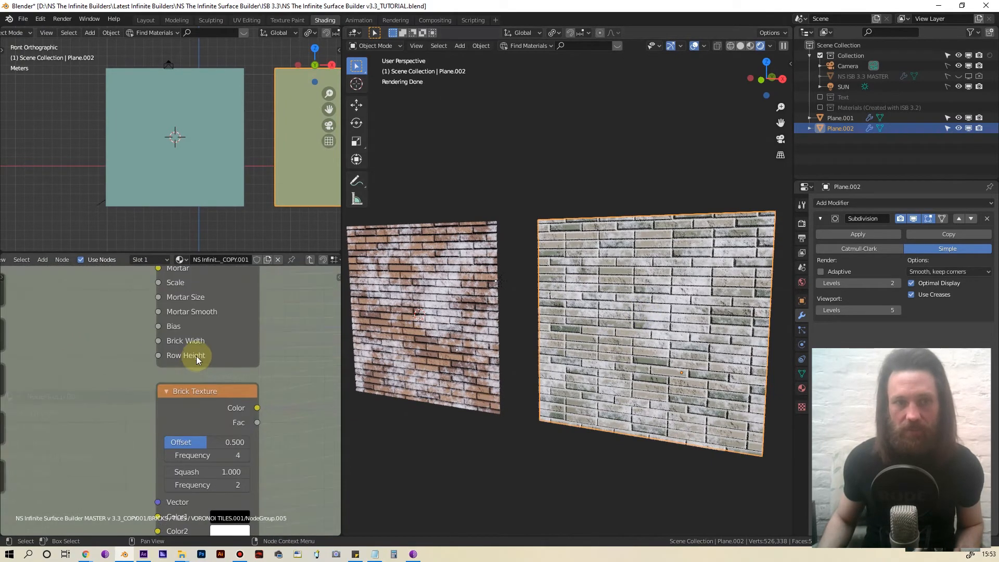
pyautogui.scroll(-4, 197, 356)
pyautogui.scroll(-3, 196, 355)
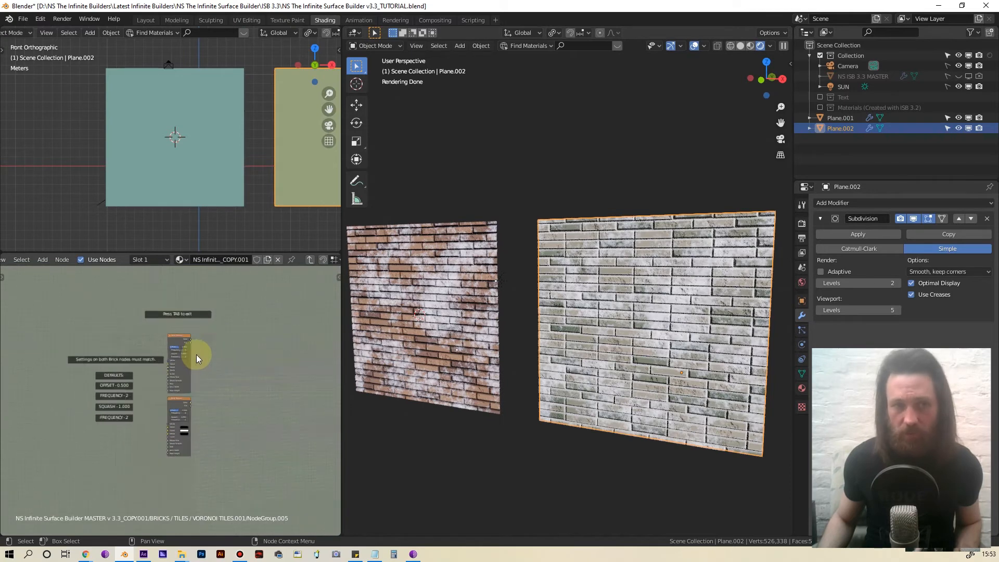
pyautogui.press('Tab')
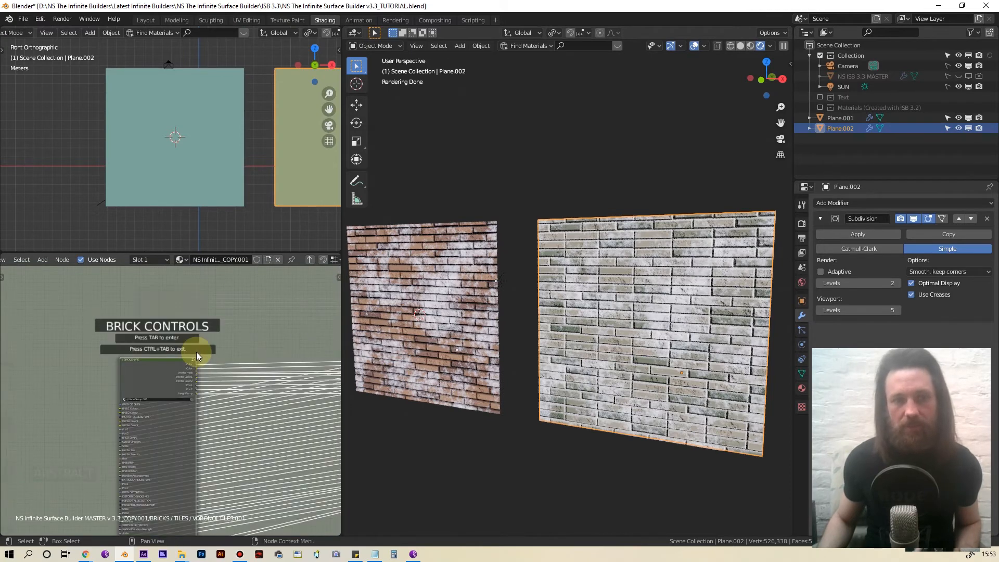
pyautogui.moveTo(190, 398); pyautogui.dragTo(203, 363, button='middle')
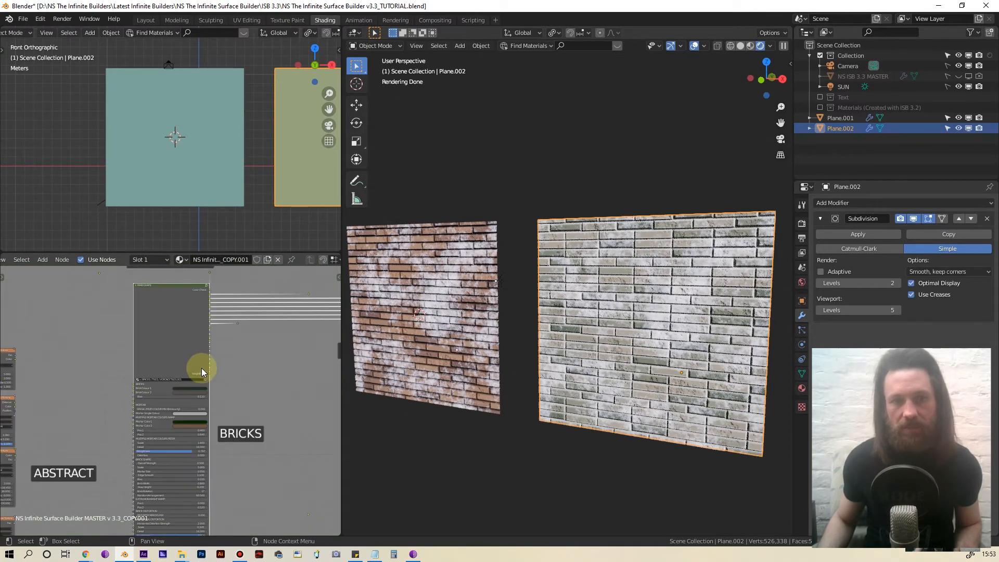
pyautogui.scroll(-2, 201, 370)
pyautogui.scroll(-1, 185, 374)
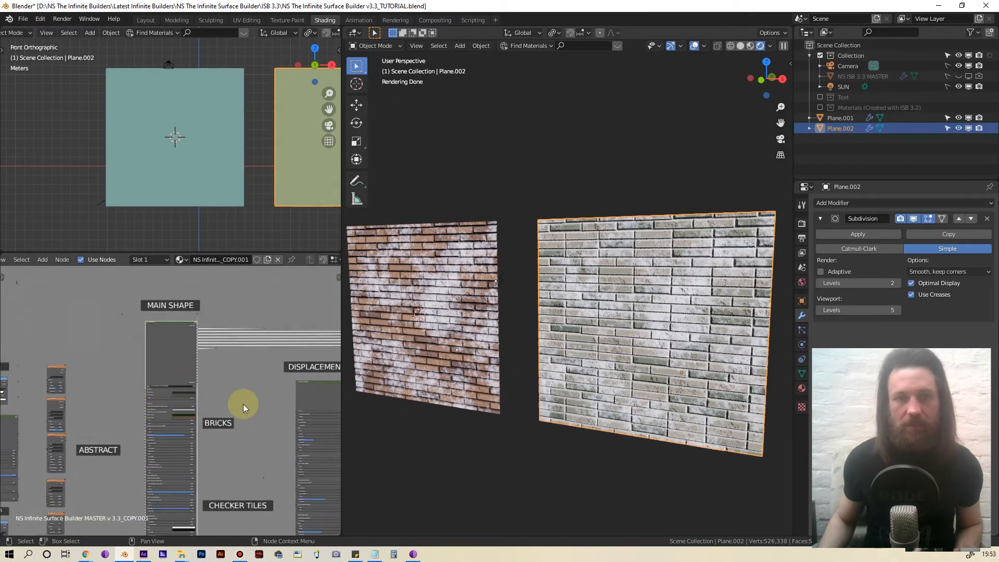
# Step: Examine the surface material's node layout, covering the MAIN SHAPE, DISPLACEMENT FX, COLOUR FX and BUMP FX groups
pyautogui.moveTo(194, 344); pyautogui.dragTo(185, 350, button='middle')
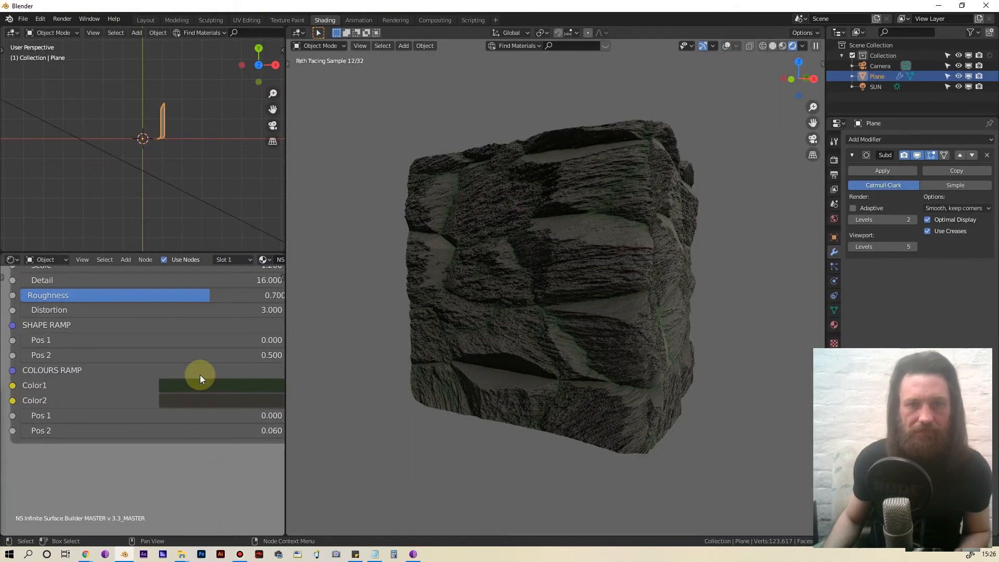
pyautogui.scroll(-6, 200, 374)
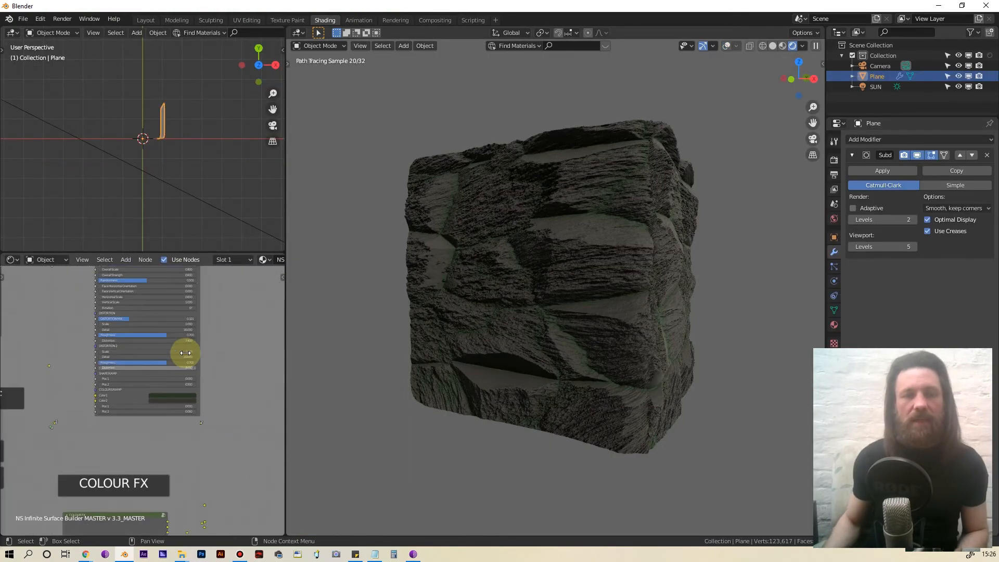
pyautogui.scroll(-5, 186, 351)
pyautogui.moveTo(185, 322); pyautogui.dragTo(163, 484, button='middle')
pyautogui.scroll(-9, 126, 376)
pyautogui.scroll(4, 125, 376)
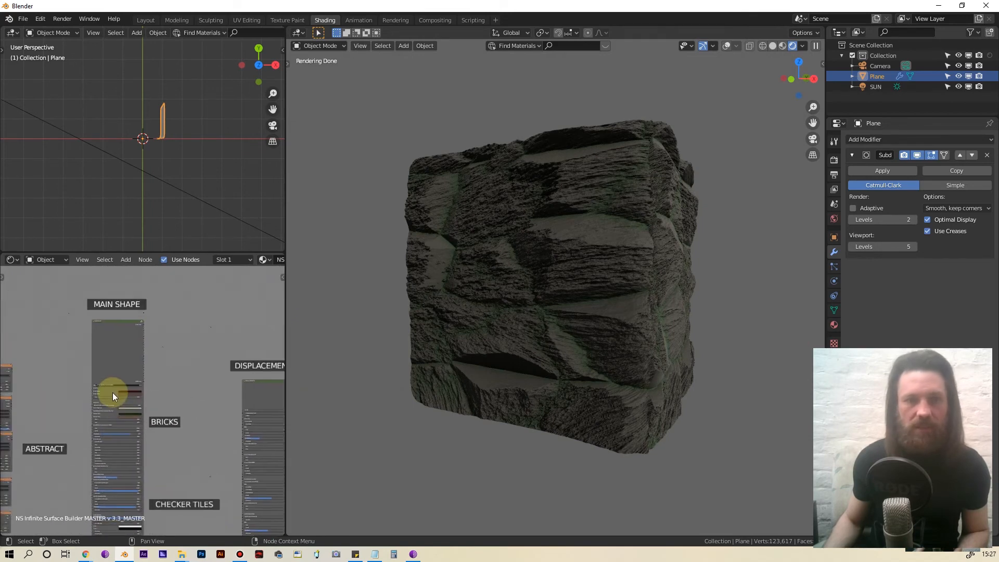
pyautogui.scroll(-1, 112, 389)
pyautogui.moveTo(115, 388); pyautogui.dragTo(112, 358, button='middle')
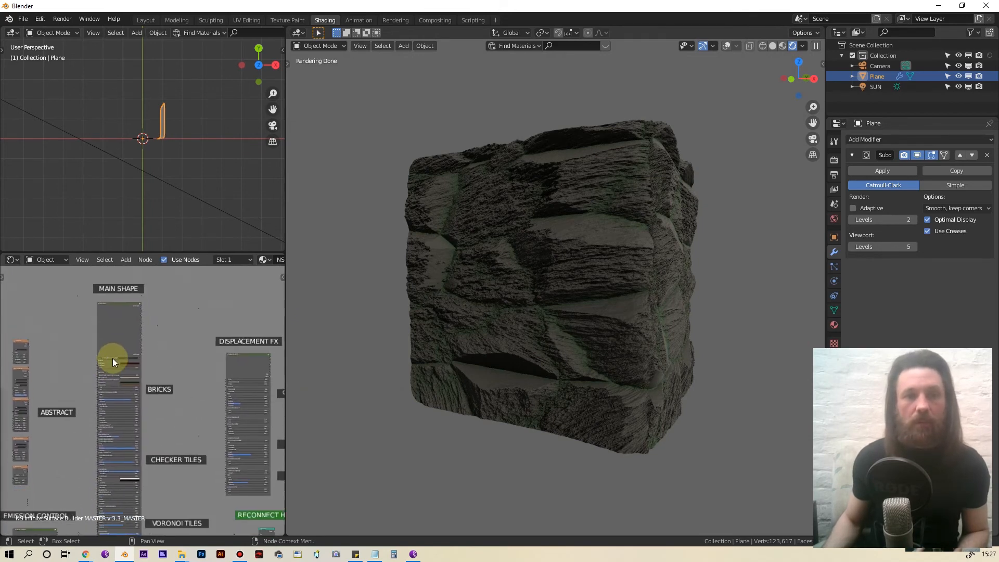
pyautogui.moveTo(234, 372); pyautogui.dragTo(224, 326, button='middle')
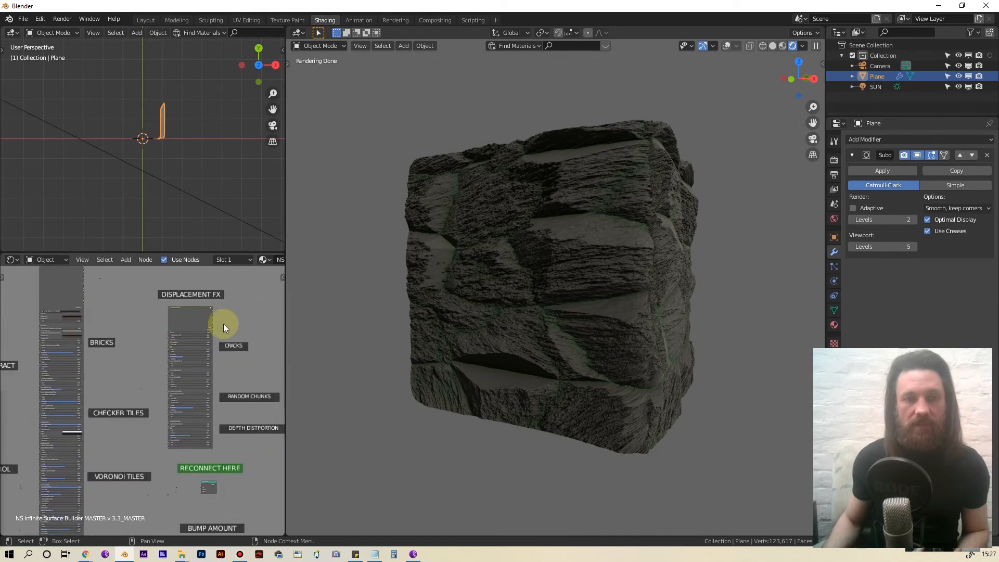
pyautogui.moveTo(168, 426); pyautogui.dragTo(177, 370, button='middle')
pyautogui.scroll(-5, 178, 376)
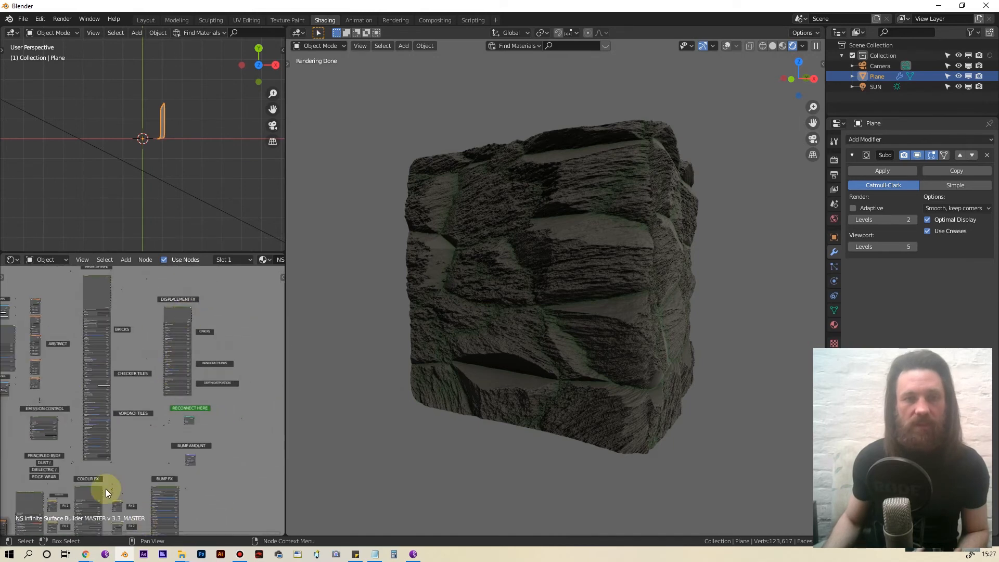
pyautogui.moveTo(51, 501); pyautogui.dragTo(99, 441, button='middle')
pyautogui.moveTo(167, 321); pyautogui.dragTo(163, 394, button='middle')
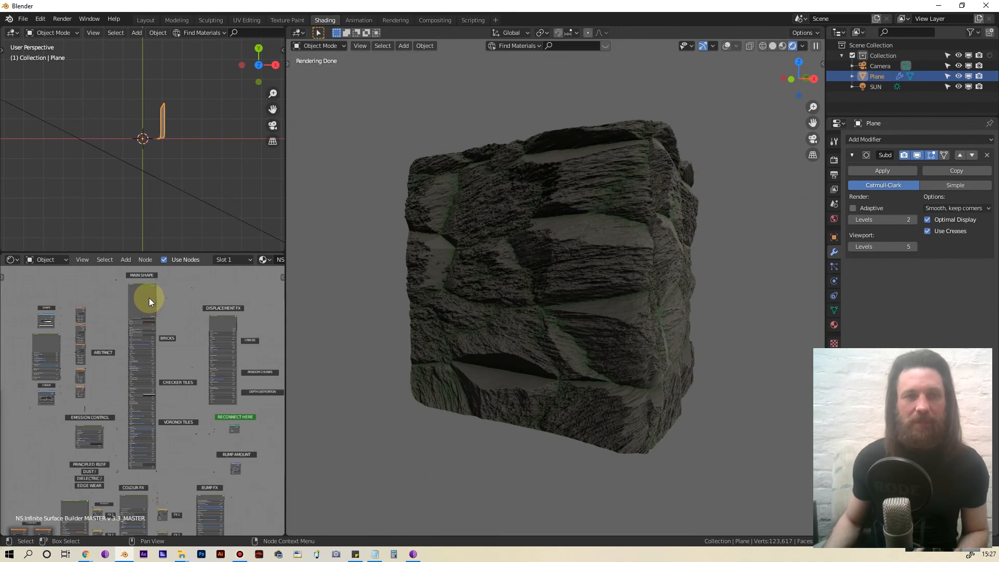
pyautogui.moveTo(167, 374); pyautogui.dragTo(168, 368, button='middle')
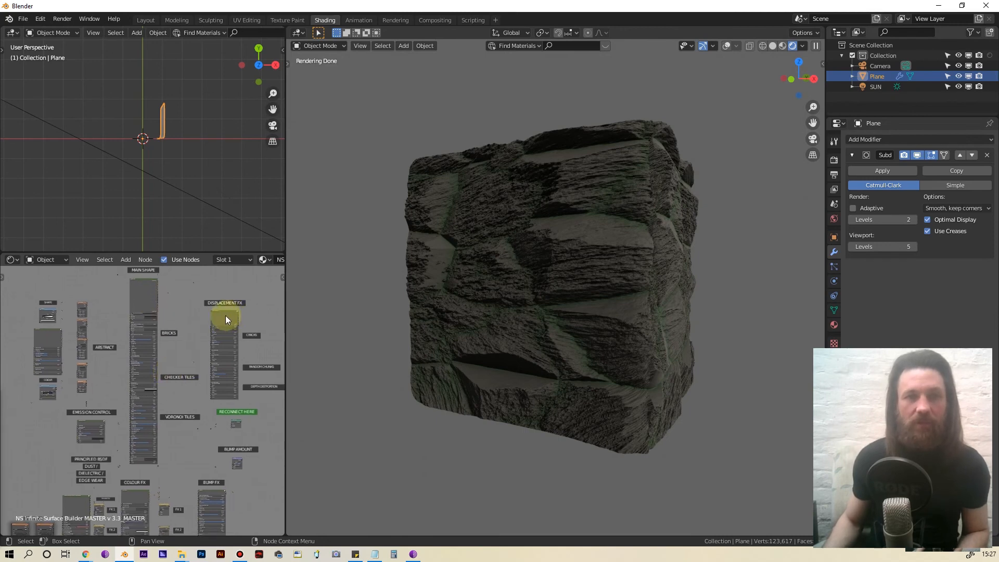
pyautogui.moveTo(225, 315); pyautogui.dragTo(214, 329, button='middle')
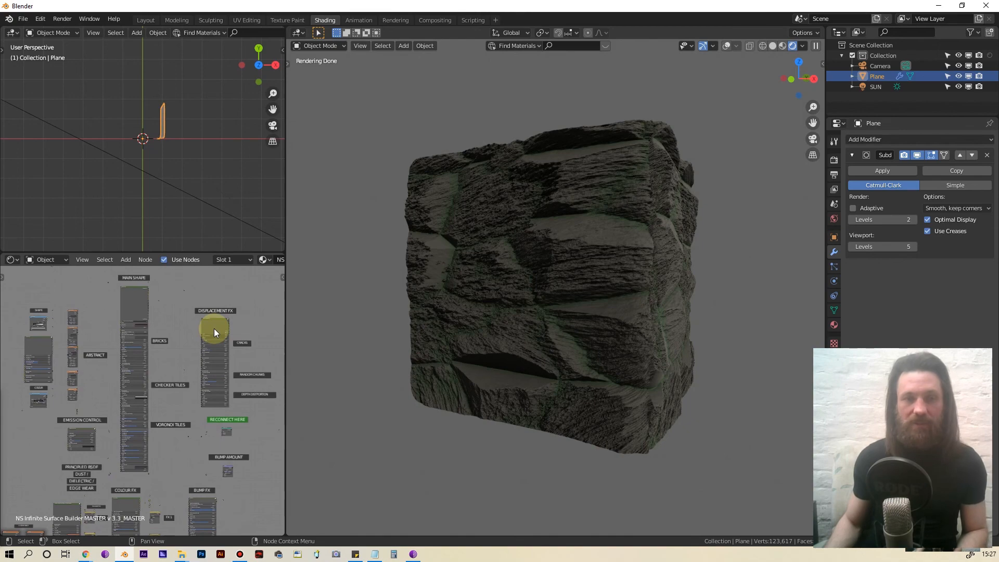